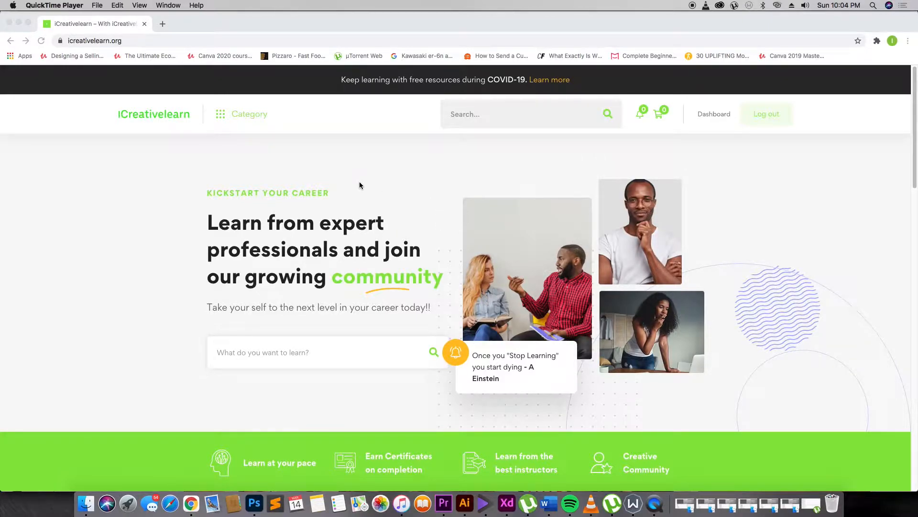
- Open the Intro to Adobe XD for Mobile Apps course page and review its description, learning objectives and requirements
scroll(359, 185, "down", 10)
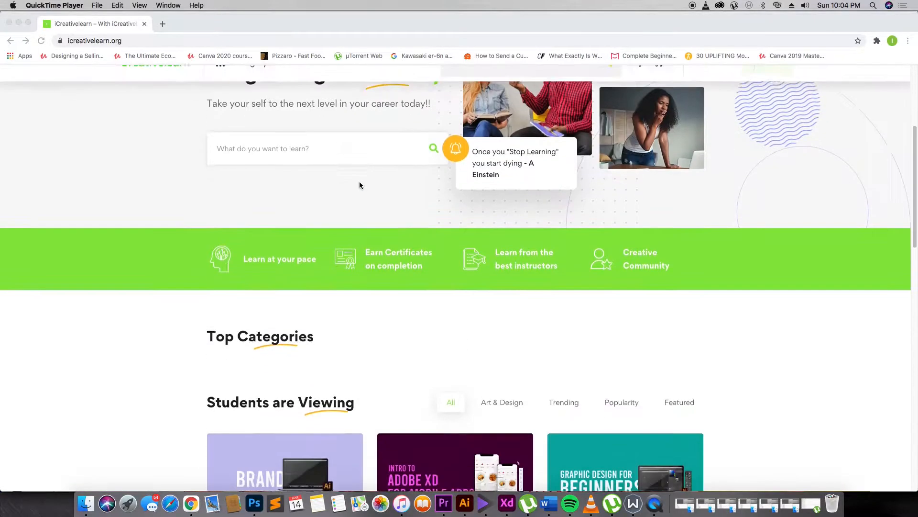
left_click(458, 239)
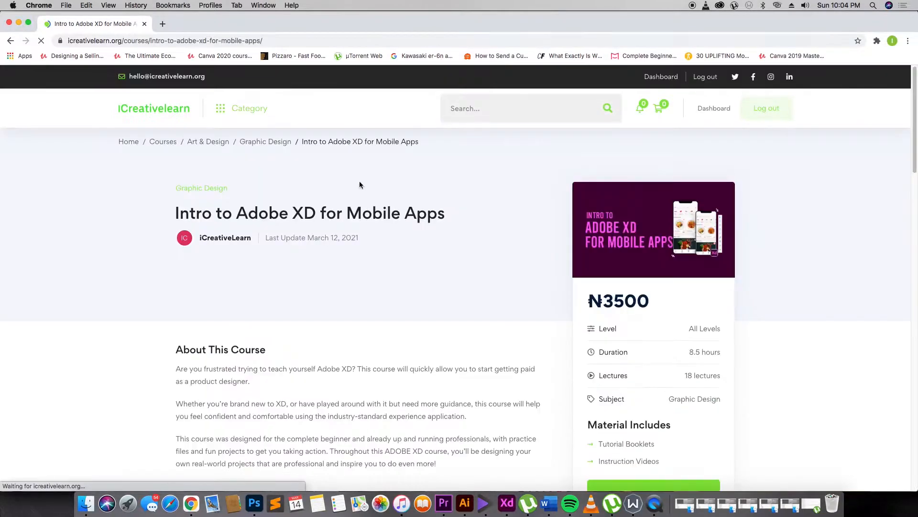
scroll(447, 282, "down", 5)
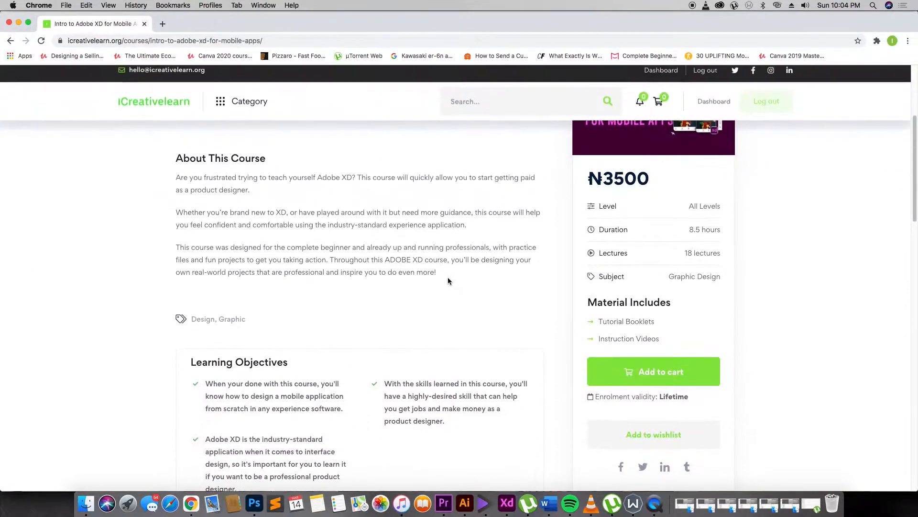
scroll(398, 273, "down", 5)
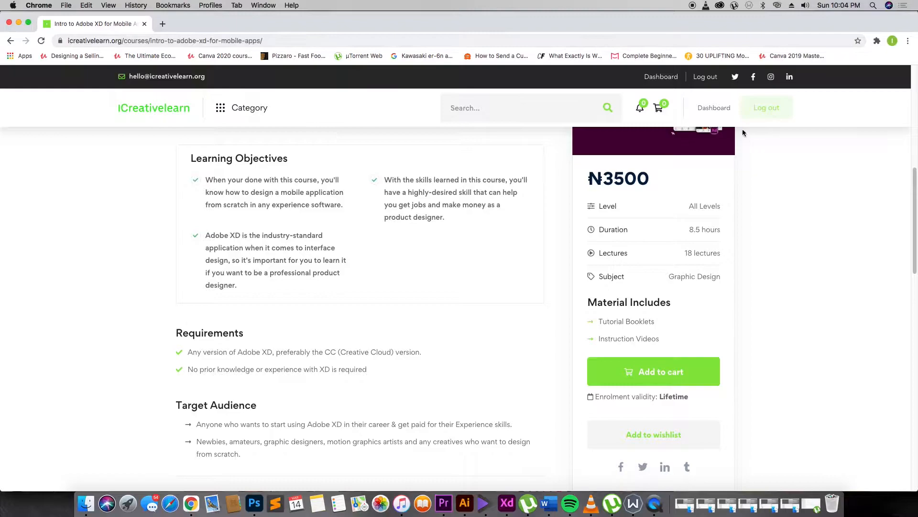
scroll(403, 194, "down", 3)
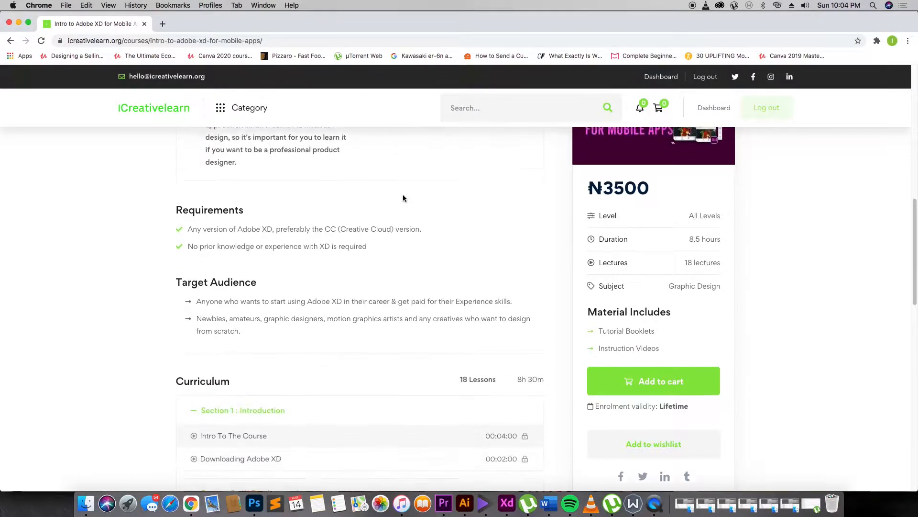
scroll(403, 194, "up", 4)
- Open the student dashboard and return to the iCreativelearn home page
left_click(714, 111)
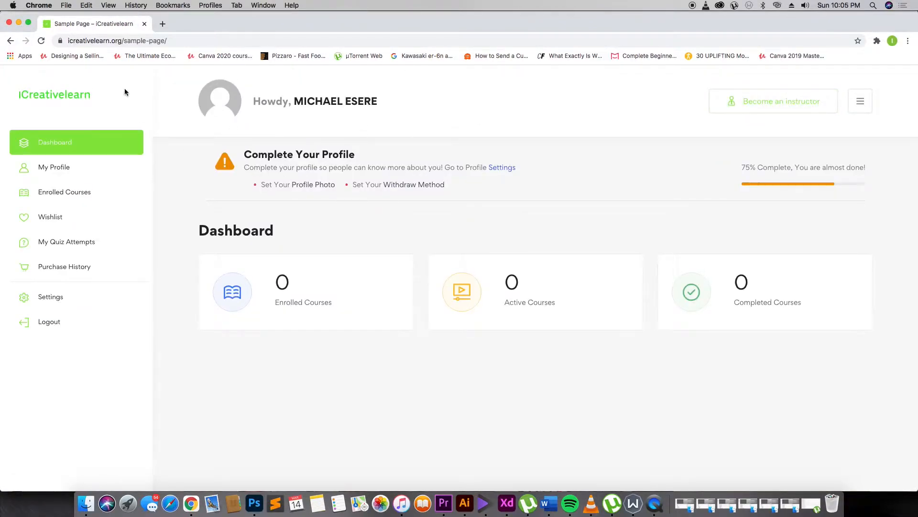
left_click(67, 96)
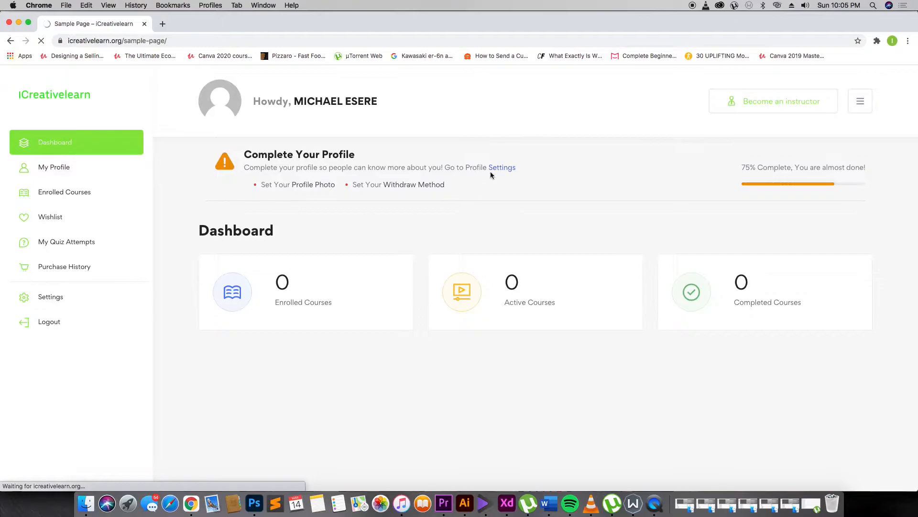
- Reopen the Intro to Adobe XD for Mobile Apps course and examine its curriculum sections and instructor details
scroll(371, 254, "down", 3)
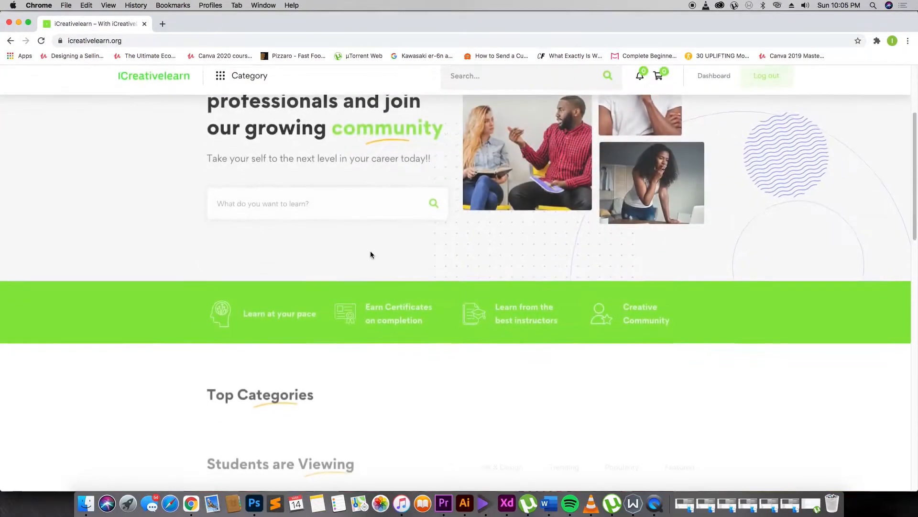
scroll(371, 255, "down", 10)
scroll(468, 177, "up", 2)
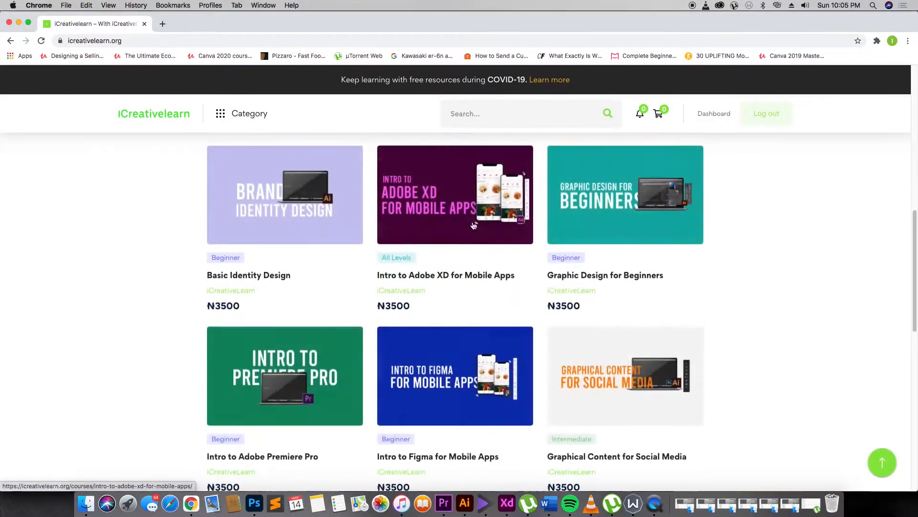
left_click(473, 225)
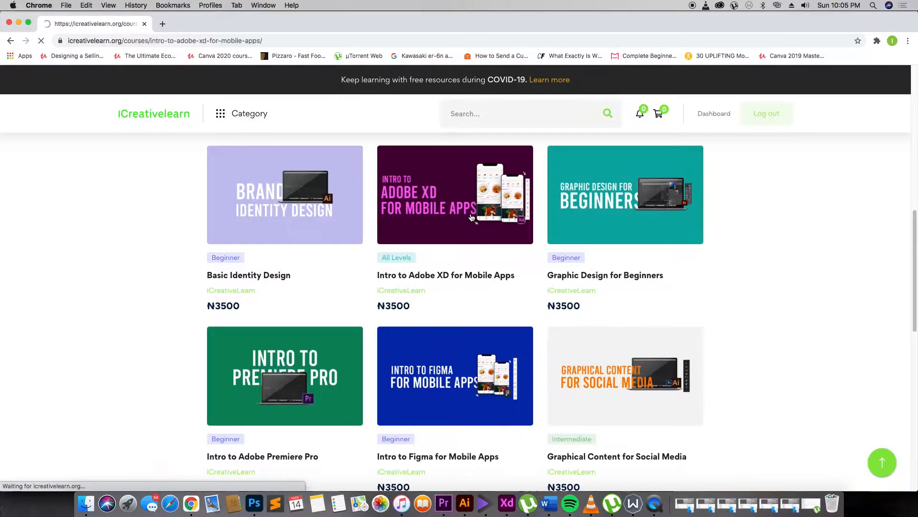
scroll(565, 244, "down", 6)
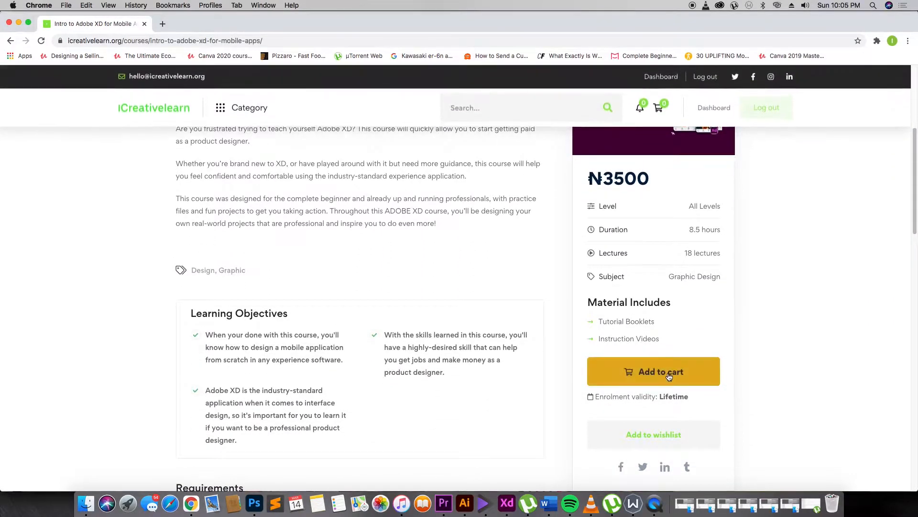
scroll(360, 213, "down", 8)
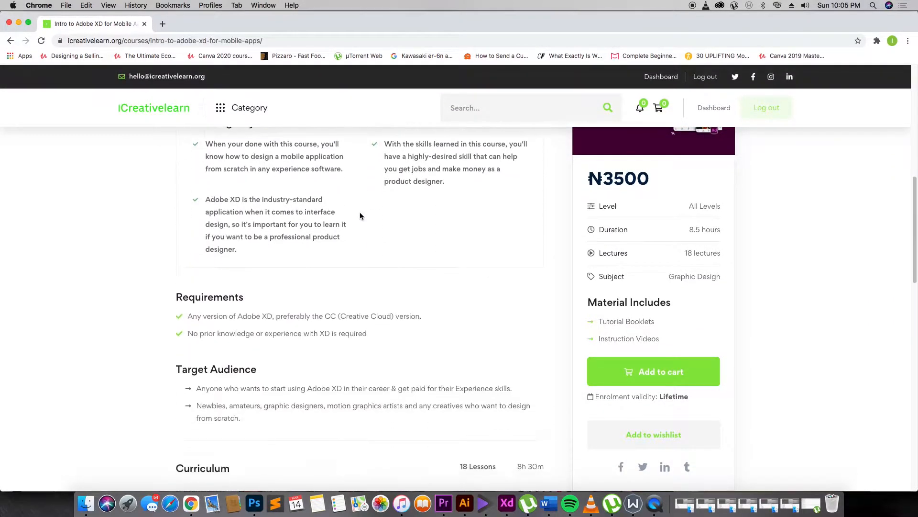
scroll(359, 216, "down", 5)
scroll(243, 186, "up", 3)
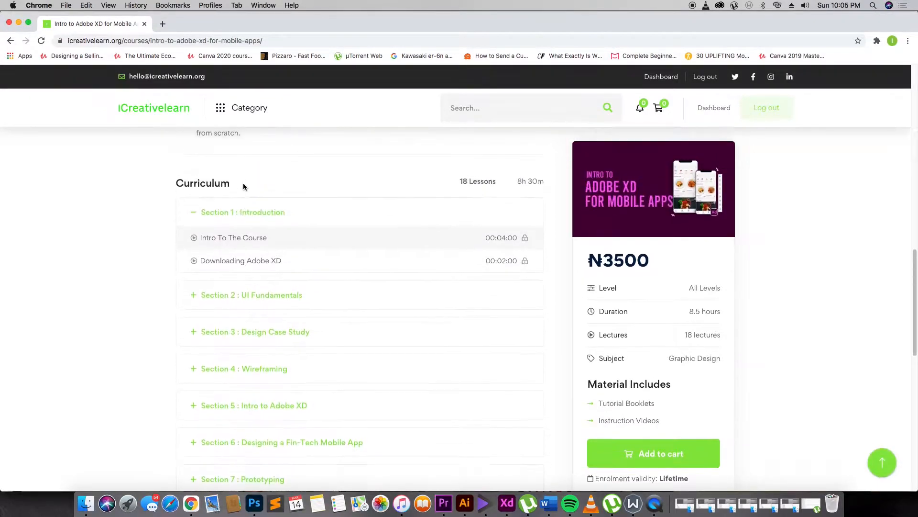
scroll(243, 183, "down", 5)
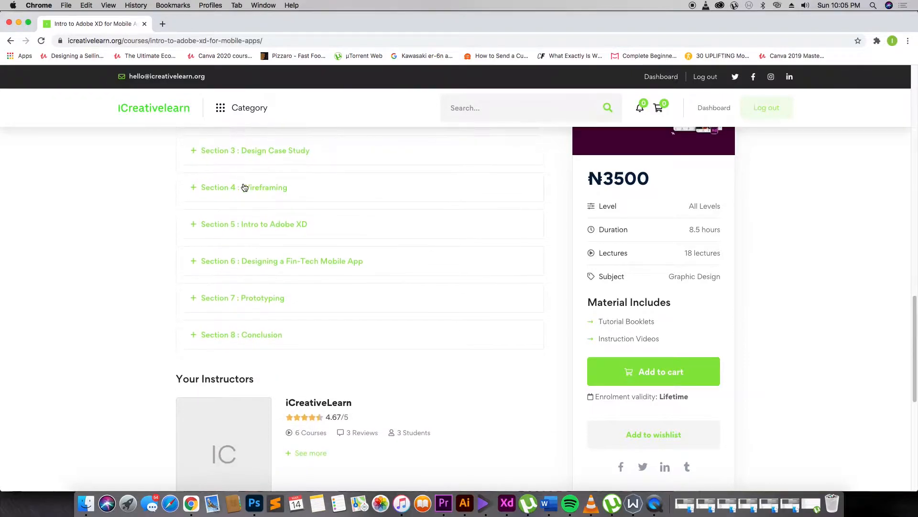
scroll(243, 186, "down", 3)
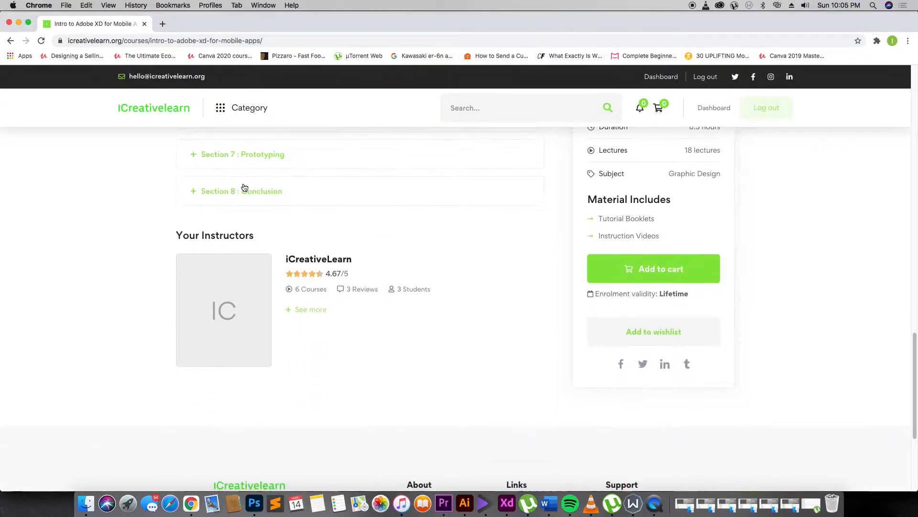
scroll(244, 187, "up", 6)
scroll(244, 187, "up", 1)
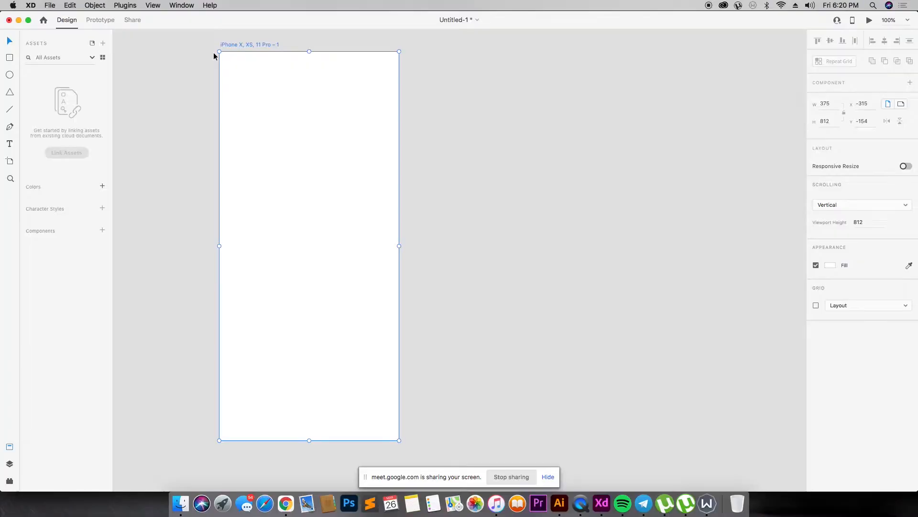
- Shift the iPhone X artboard slightly to X -307, Y -138
left_click(255, 53)
left_click_drag(255, 51, 254, 52)
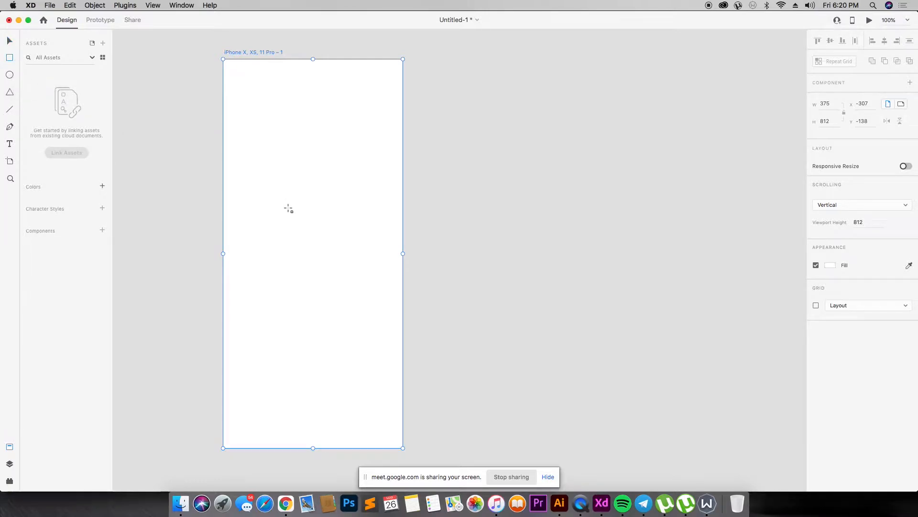
- Draw a rectangle about 46 by 62 in the upper half of the artboard and delete it
left_click_drag(286, 167, 308, 194)
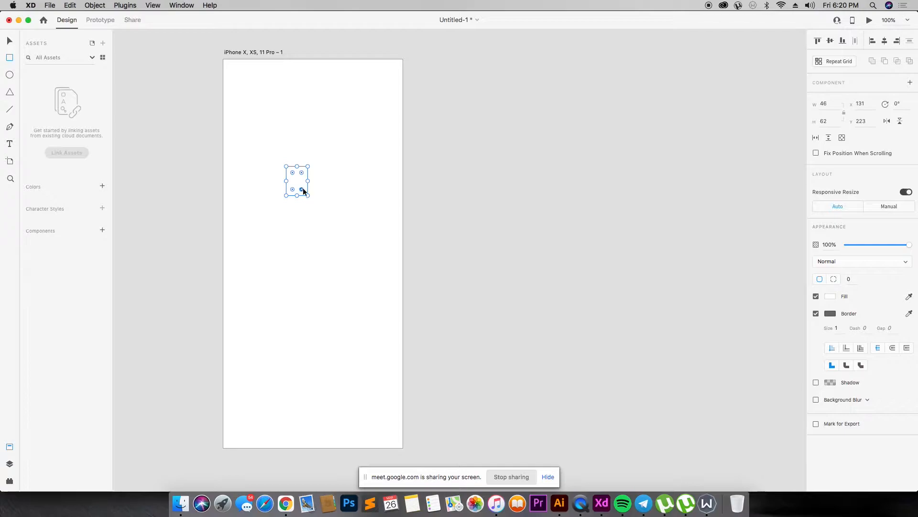
key("Delete")
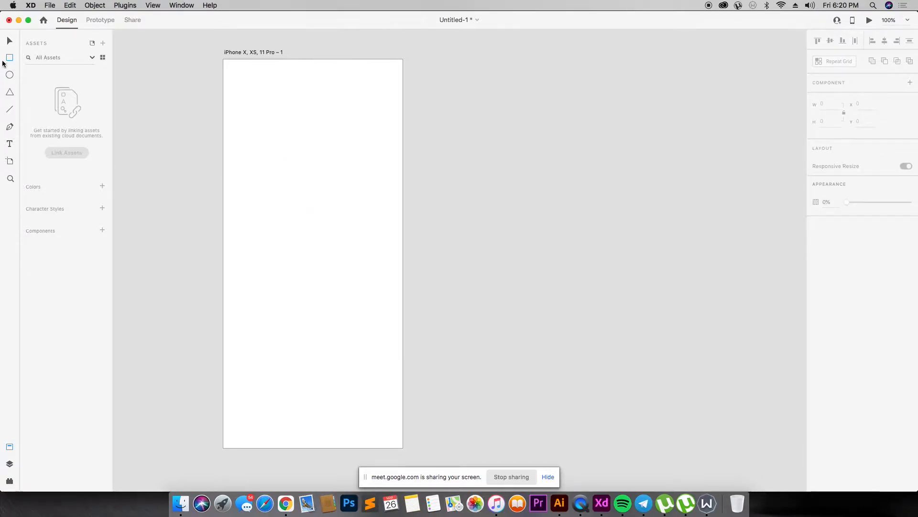
- Switch to Chrome and open flaticon.com in a new tab
key("super+Tab")
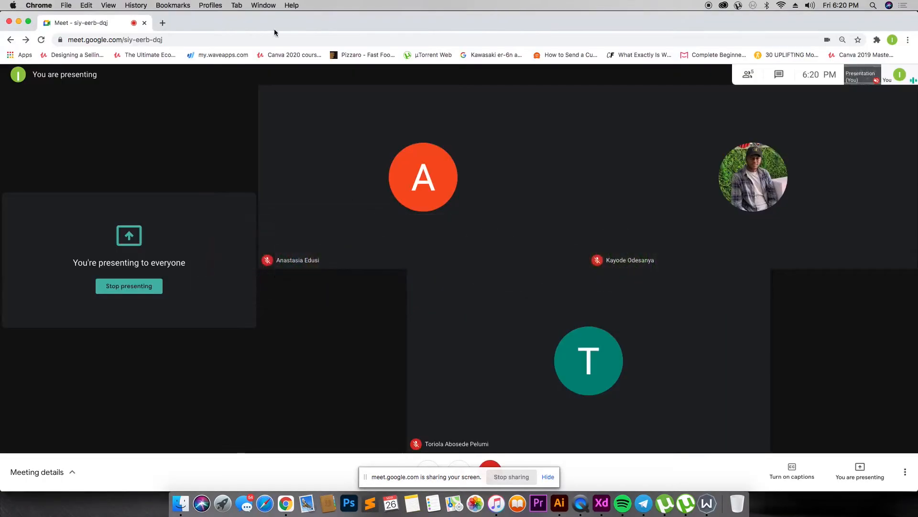
left_click(164, 23)
type("fla")
key("Return")
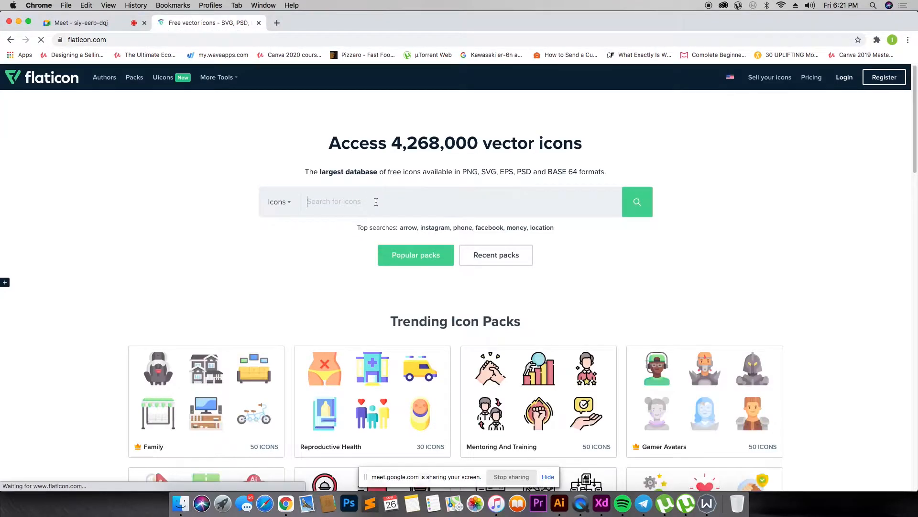
- Search Flaticon for "label" icons and look through the first page of results
type("label")
key("Return")
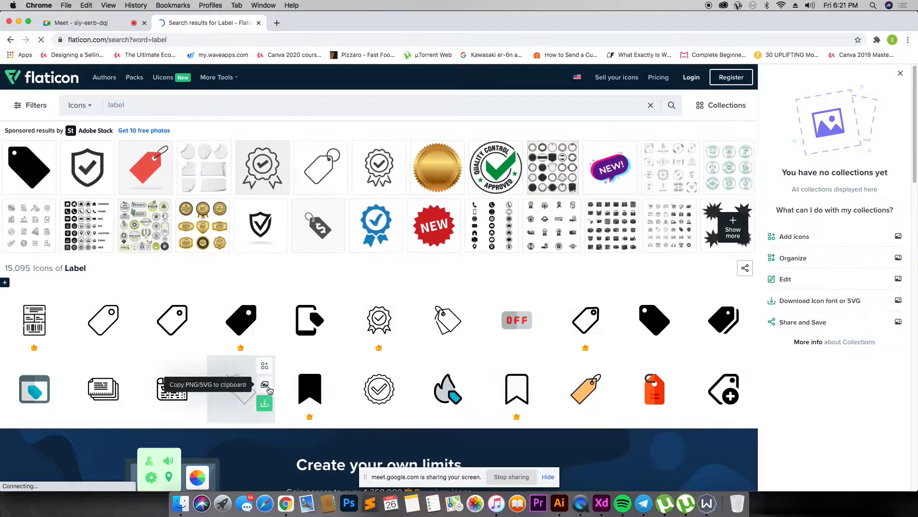
scroll(316, 394, "down", 10)
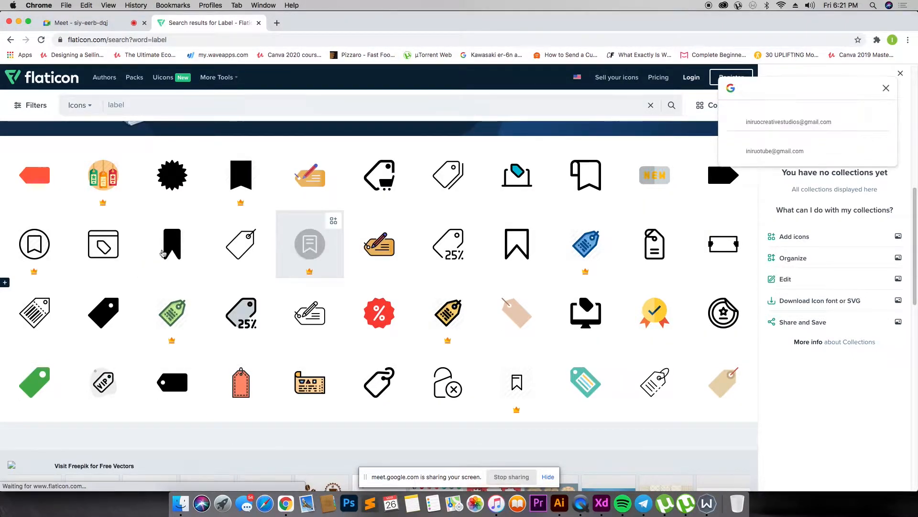
scroll(467, 254, "down", 7)
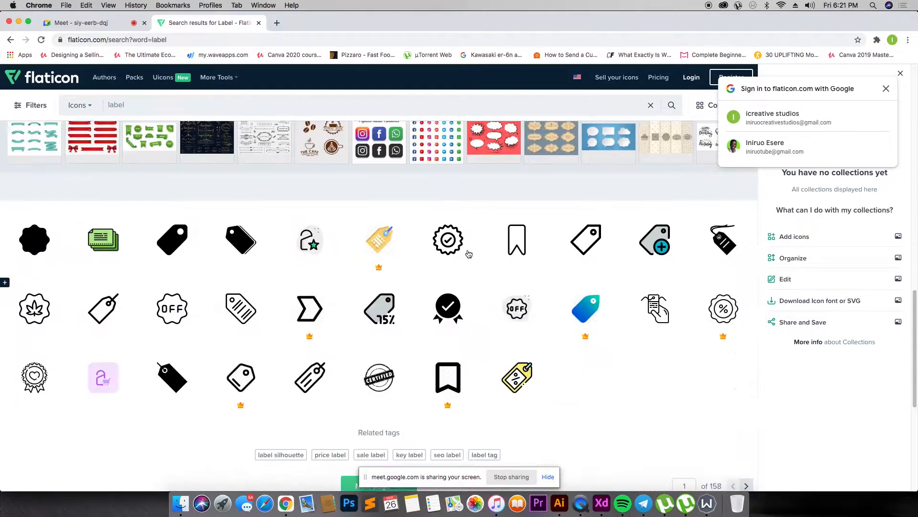
scroll(219, 242, "up", 15)
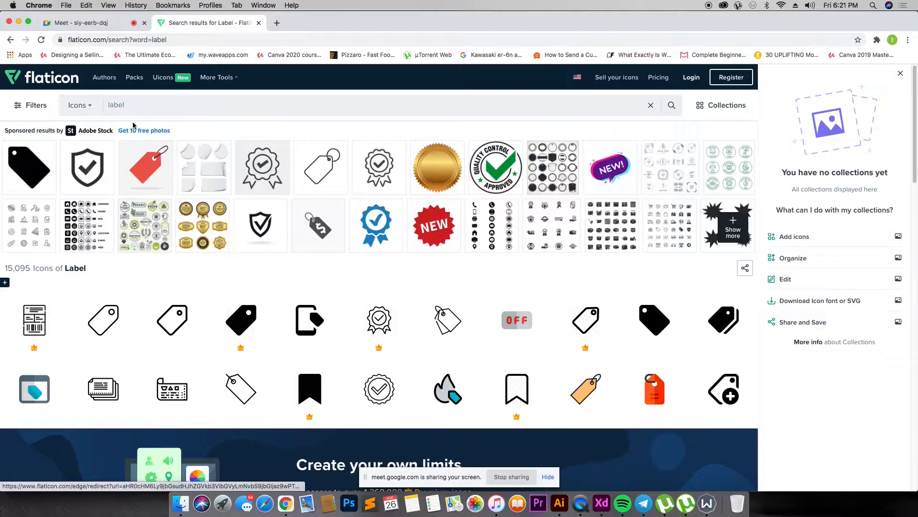
- Replace the icon search term with "bookmark" and run the search
double_click(143, 105)
type("bookmark")
key("Return")
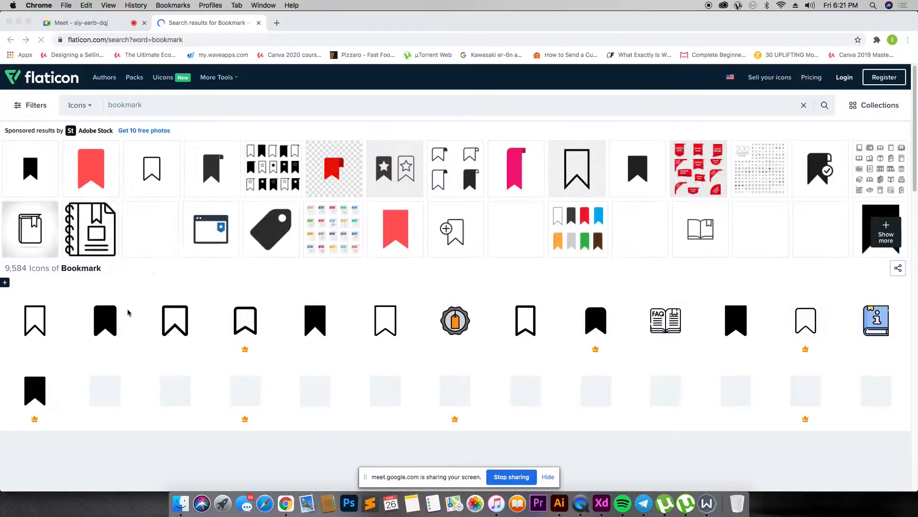
- Download the outlined bookmark icon, third in the first row of free results, as SVG and dismiss the attribution notice
mouse_move(199, 330)
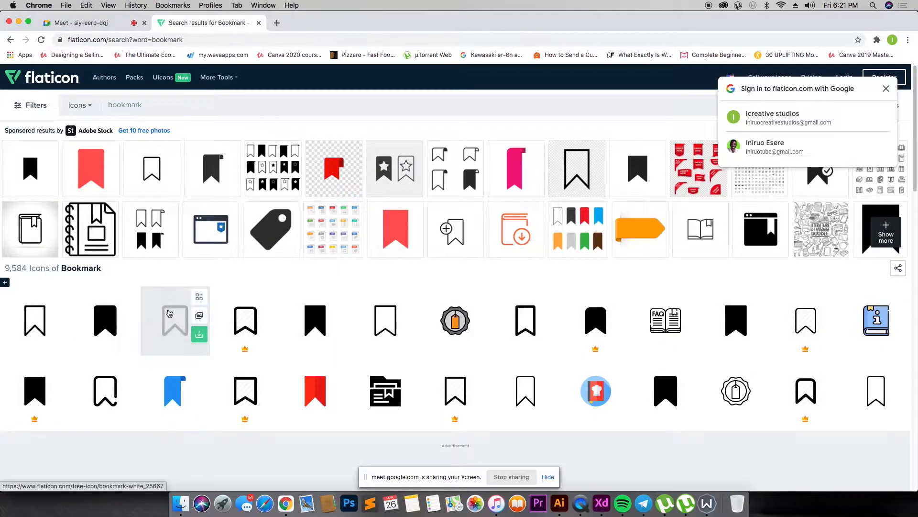
left_click(174, 320)
left_click(695, 180)
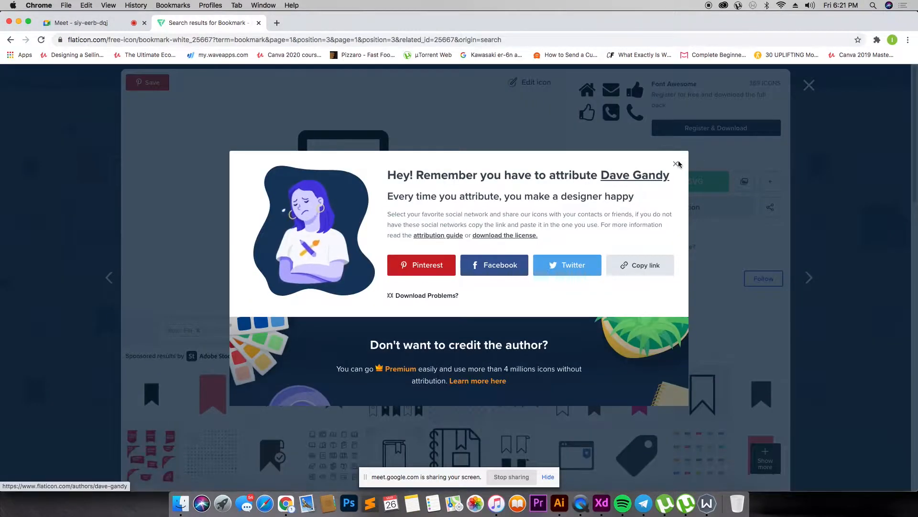
left_click(676, 163)
- Bring bookmark-white.svg into Adobe XD, scale it to about 83 by 99 and place it around X 114, Y 284
left_click_drag(57, 478, 276, 178)
key("super+Tab")
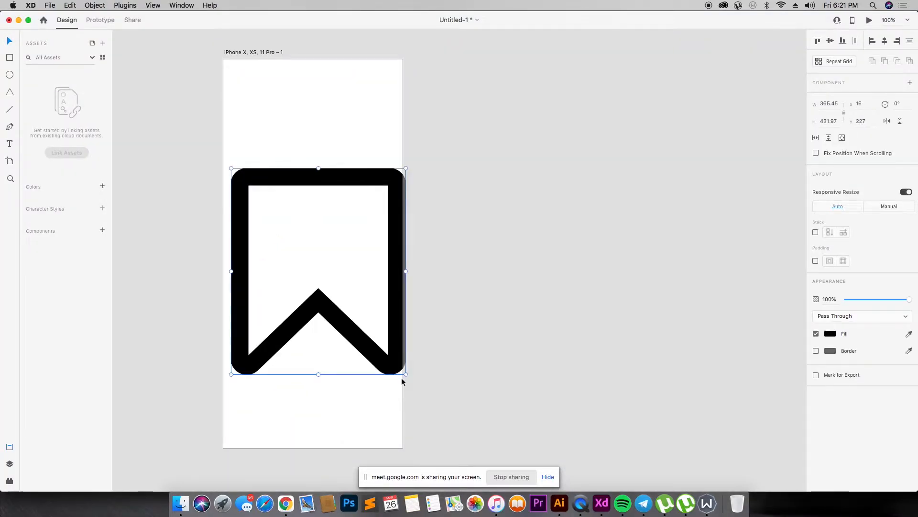
left_click_drag(406, 374, 272, 215)
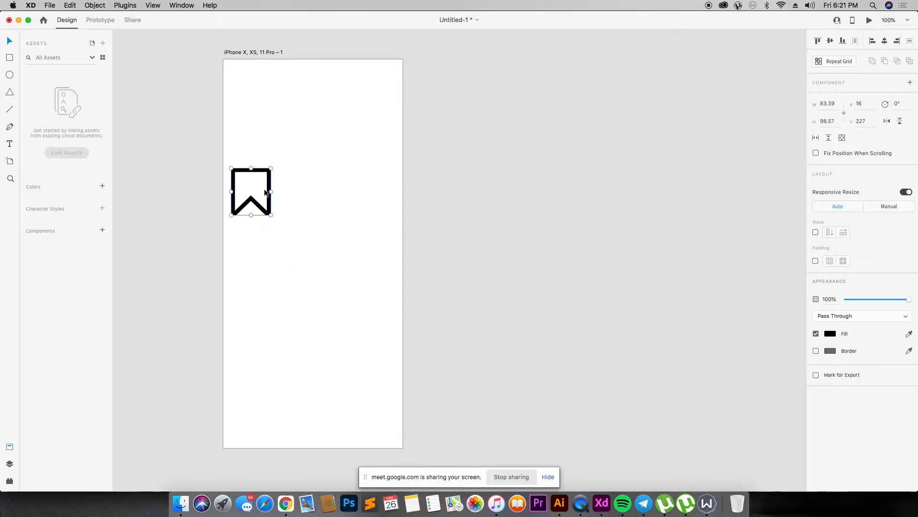
left_click_drag(246, 171, 291, 196)
- Switch back to Chrome and download the solid black bookmark icon, fifth in the first row of free results, as SVG
key("super+Tab")
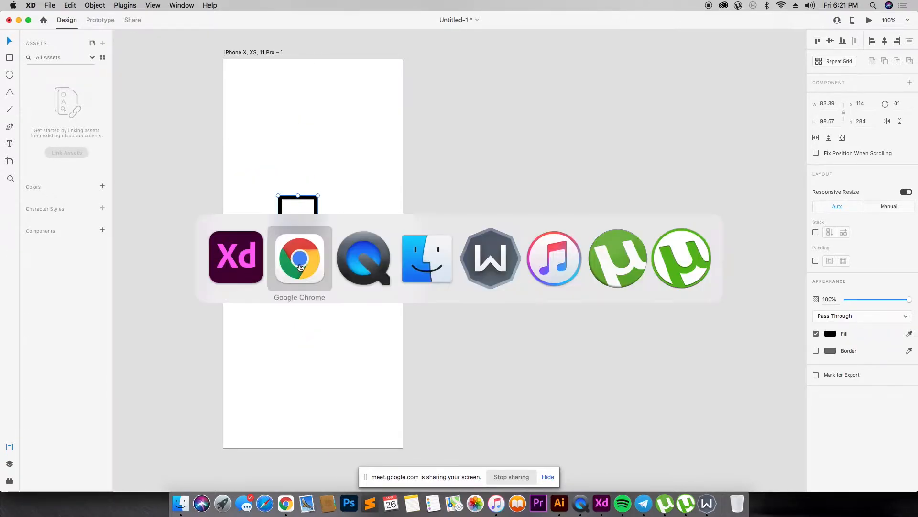
left_click(809, 85)
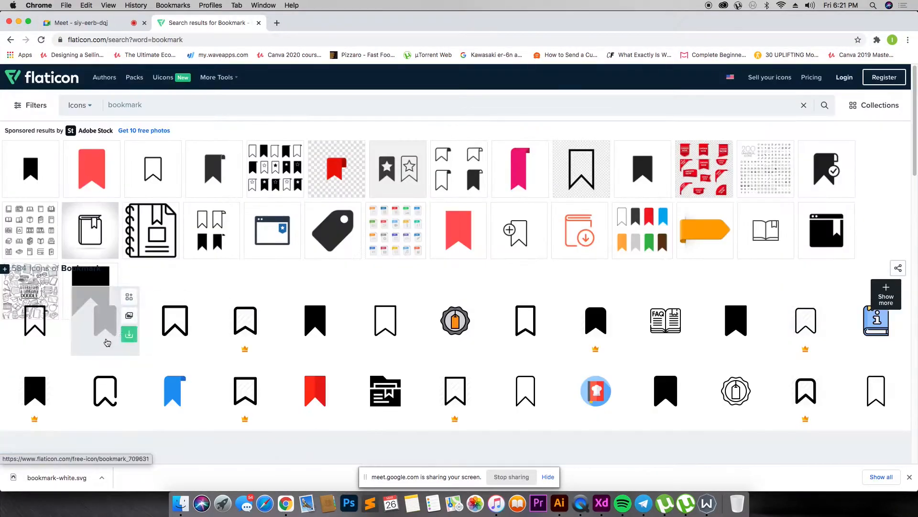
left_click(328, 308)
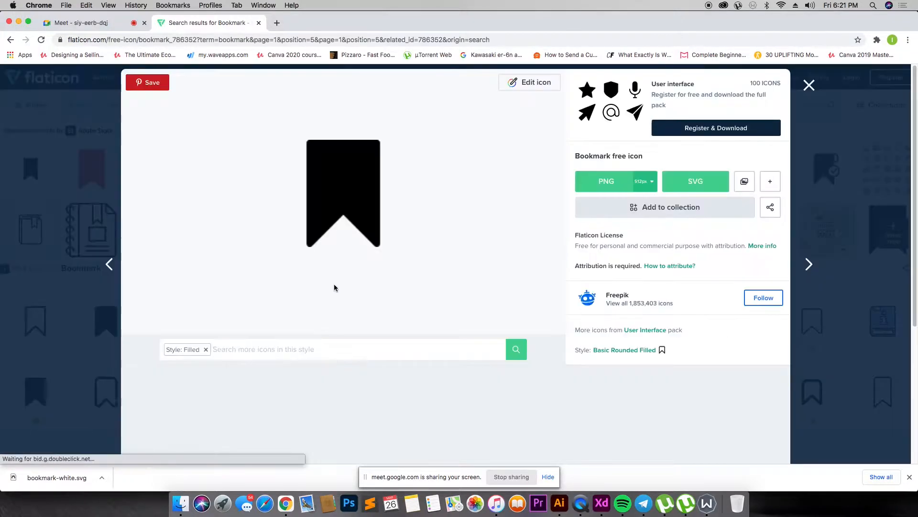
left_click(695, 181)
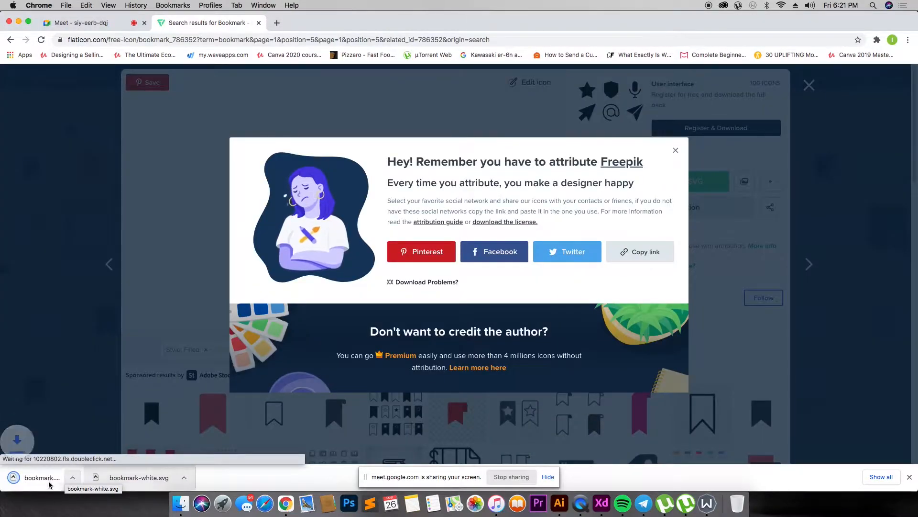
- Bring the downloaded bookmark.svg into the Adobe XD design and scale the solid icon down
left_click_drag(50, 481, 454, 225)
key("super+Tab")
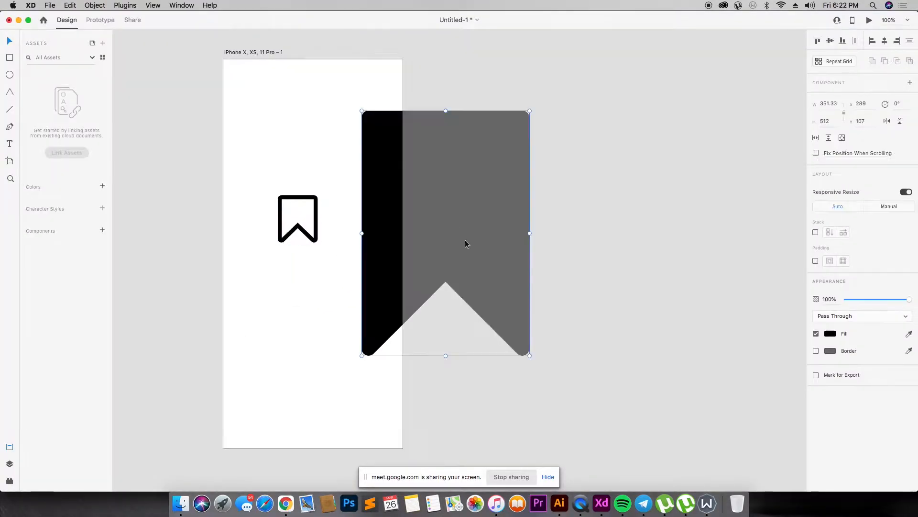
left_click_drag(529, 356, 395, 243)
- Delete the outlined bookmark, then shrink the solid one to about 33 by 48 and place it around X 171, Y 382
left_click(310, 207)
left_click(310, 208)
key("Delete")
left_click_drag(369, 139, 322, 239)
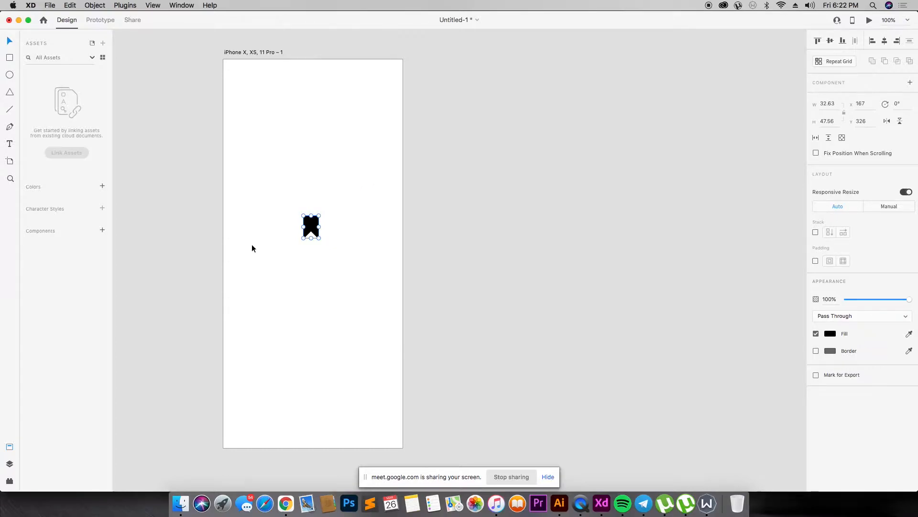
left_click_drag(308, 220, 312, 248)
- Fill the solid bookmark with a bright blue and save that blue as a colour swatch
left_click(831, 334)
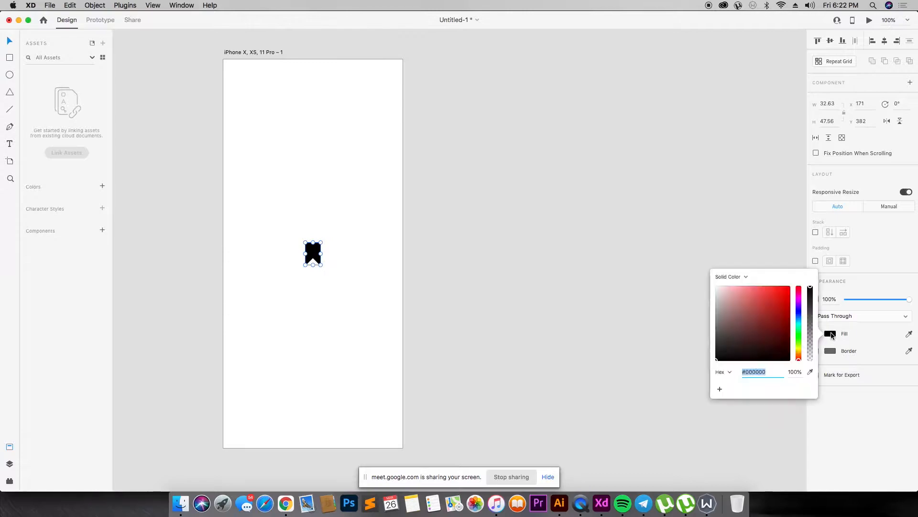
left_click_drag(797, 328, 799, 312)
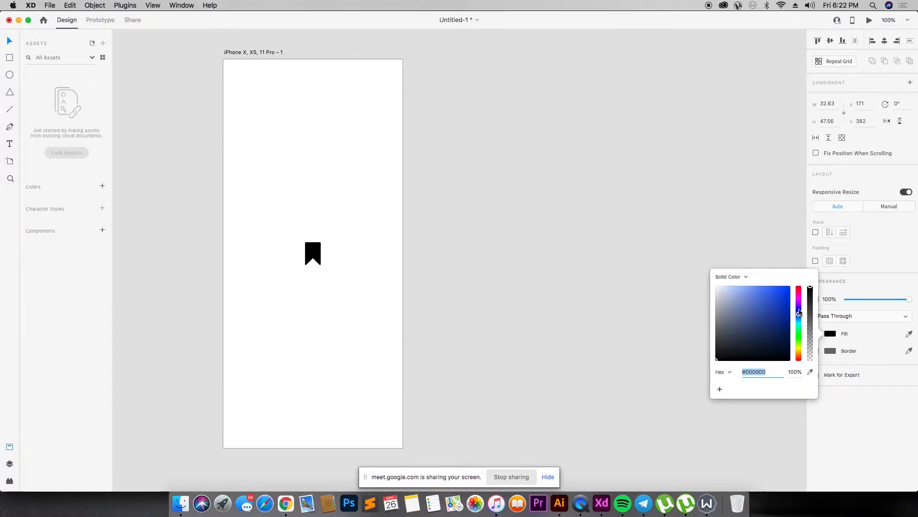
left_click(790, 289)
left_click(326, 240)
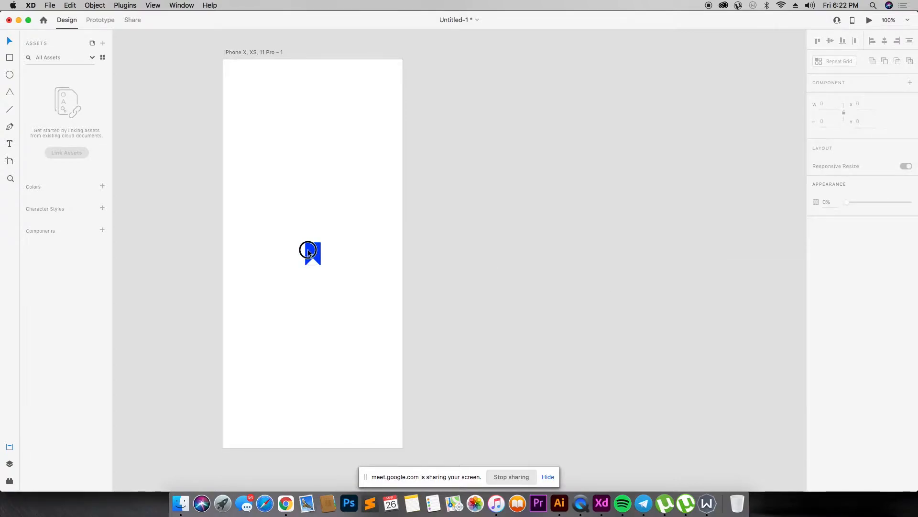
left_click(308, 250)
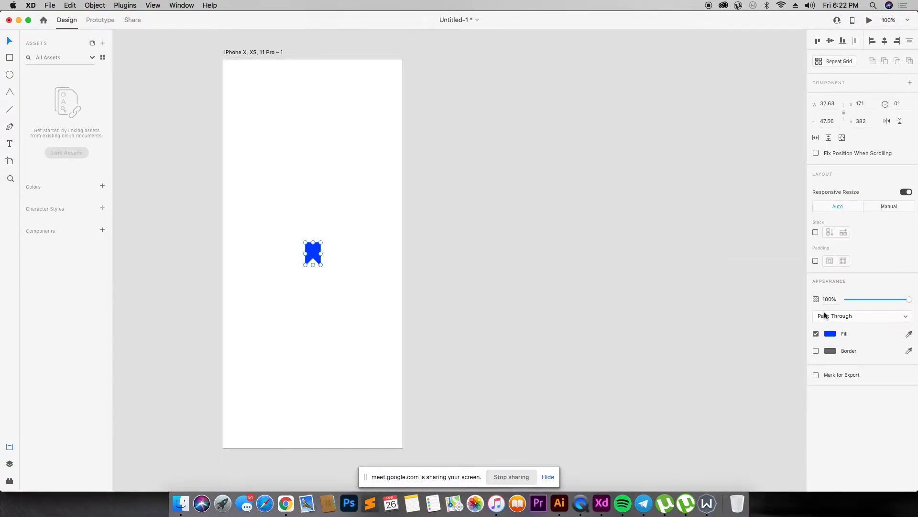
left_click(831, 335)
left_click(286, 196)
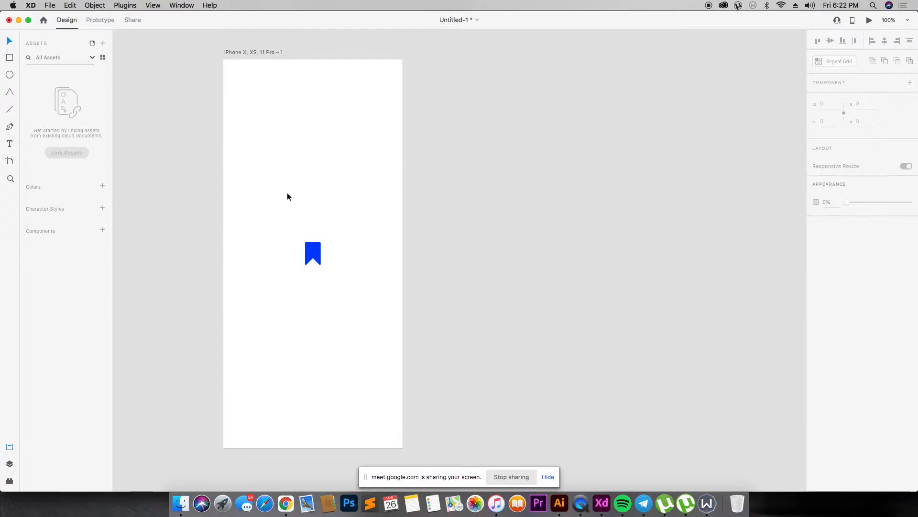
- Change the bookmark's fill to white and fill the artboard with the saved blue swatch
left_click(311, 244)
key("Delete")
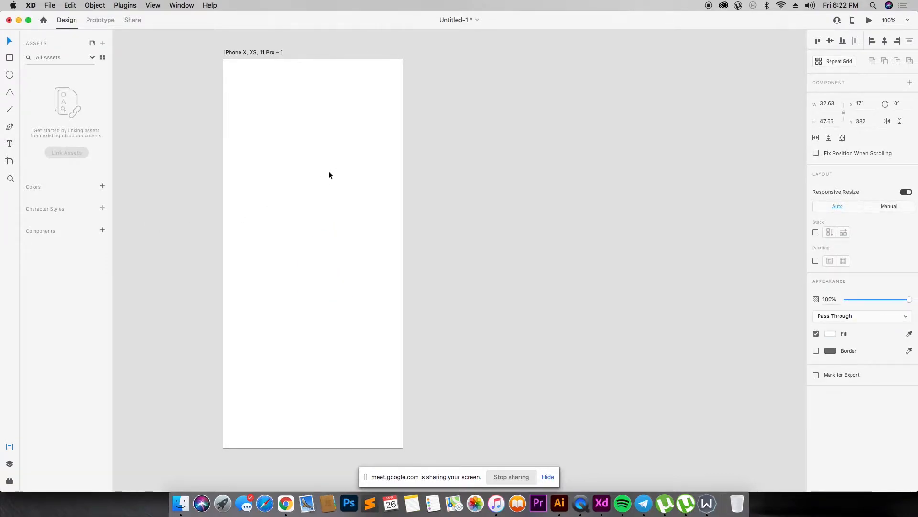
left_click(255, 57)
left_click(830, 265)
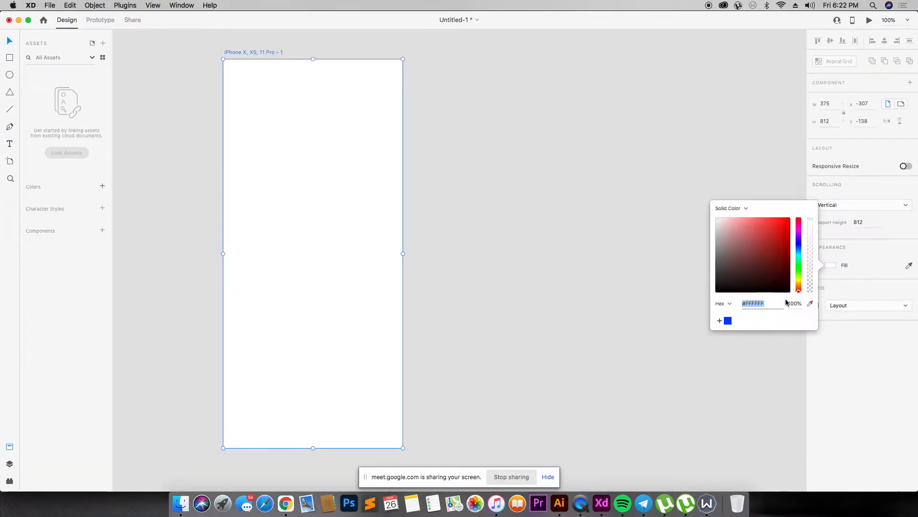
left_click(723, 319)
left_click(296, 167)
left_click(305, 263)
left_click(449, 227)
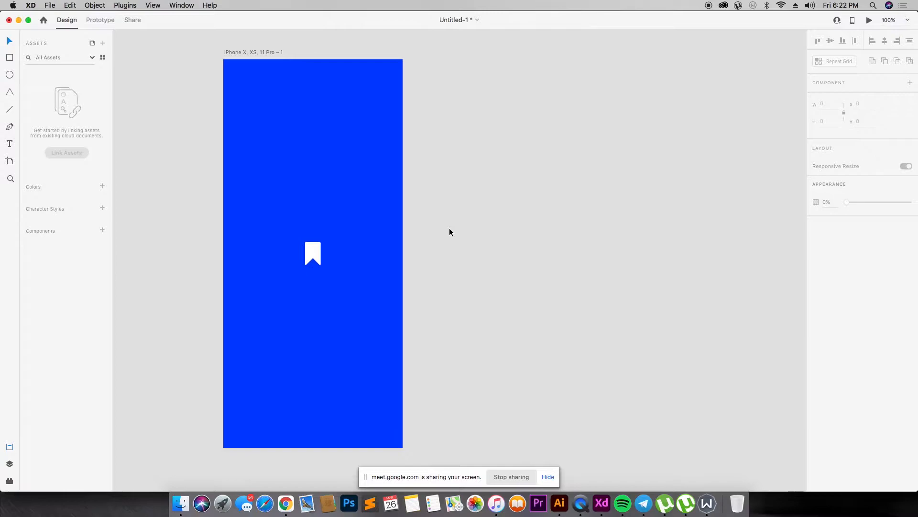
- Centre the white bookmark horizontally and vertically on the blue artboard
left_click(317, 253)
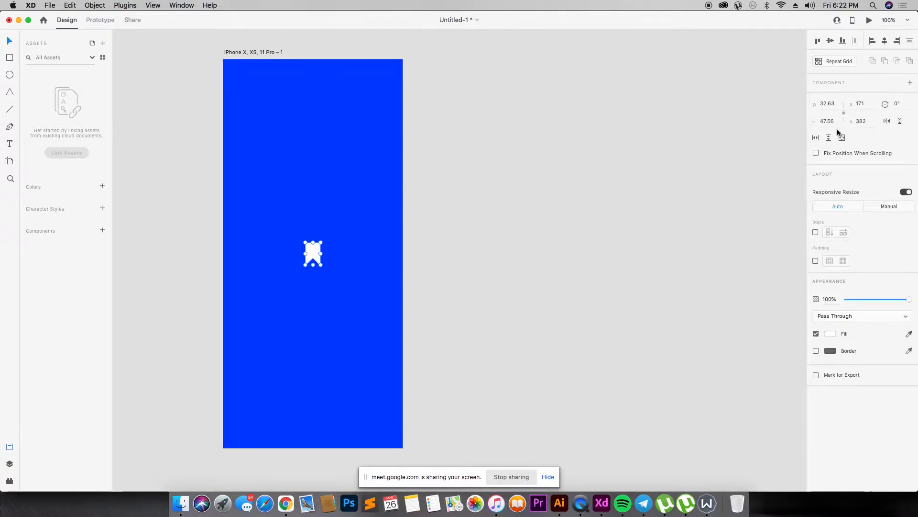
left_click(884, 42)
left_click(831, 41)
left_click(376, 186)
left_click(313, 259)
left_click(387, 219)
left_click(262, 52)
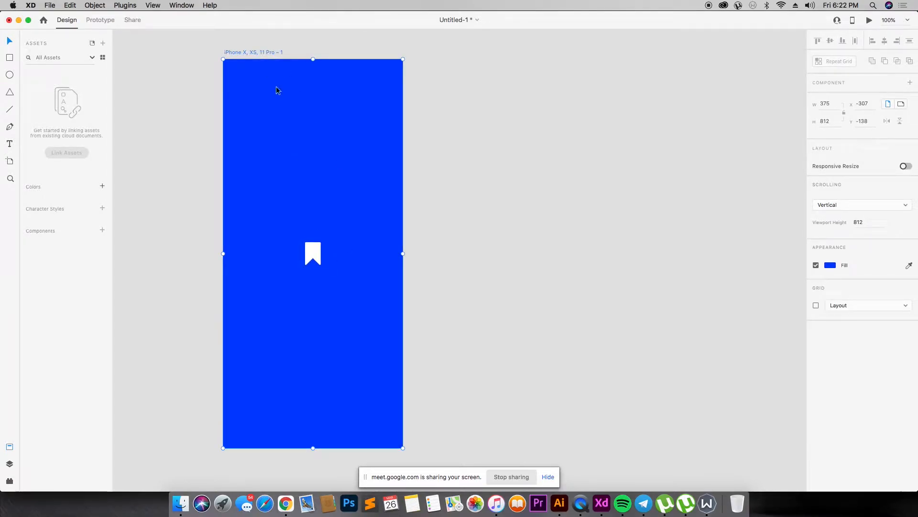
left_click(314, 261)
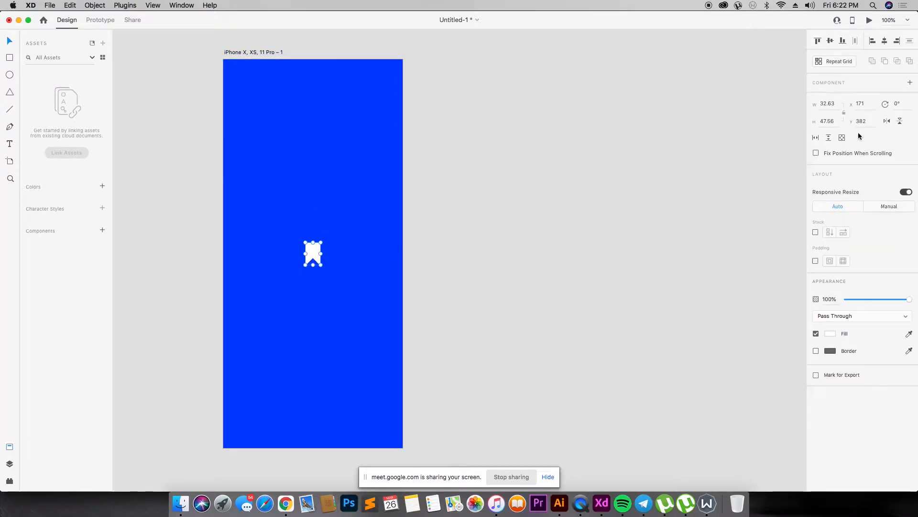
left_click(831, 41)
left_click(462, 157)
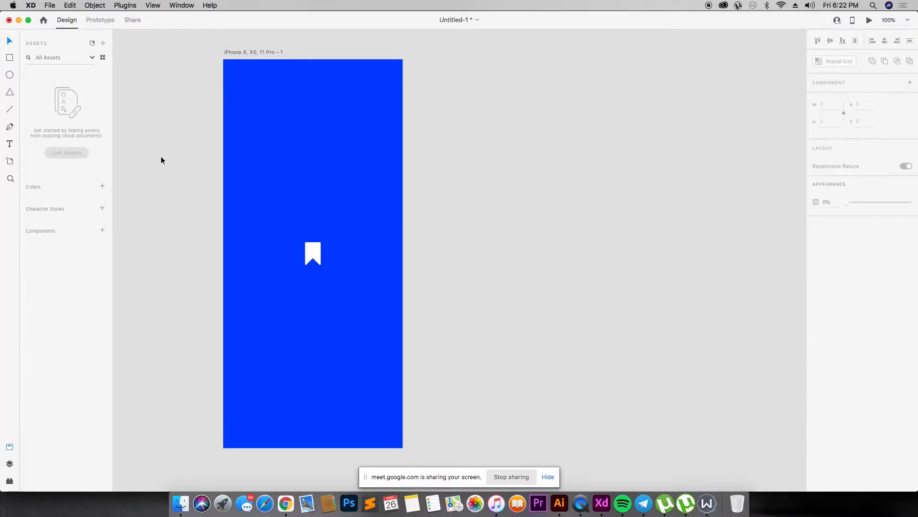
- Duplicate the blue artboard with its bookmark, placing the copy directly beside the original on its right
left_click(255, 52)
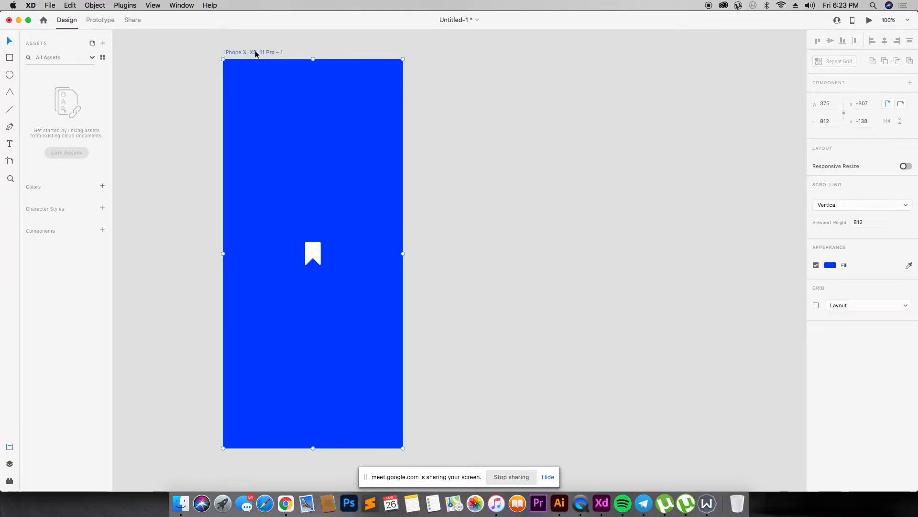
left_click_drag(255, 52, 441, 54)
left_click(619, 184)
left_click(506, 249)
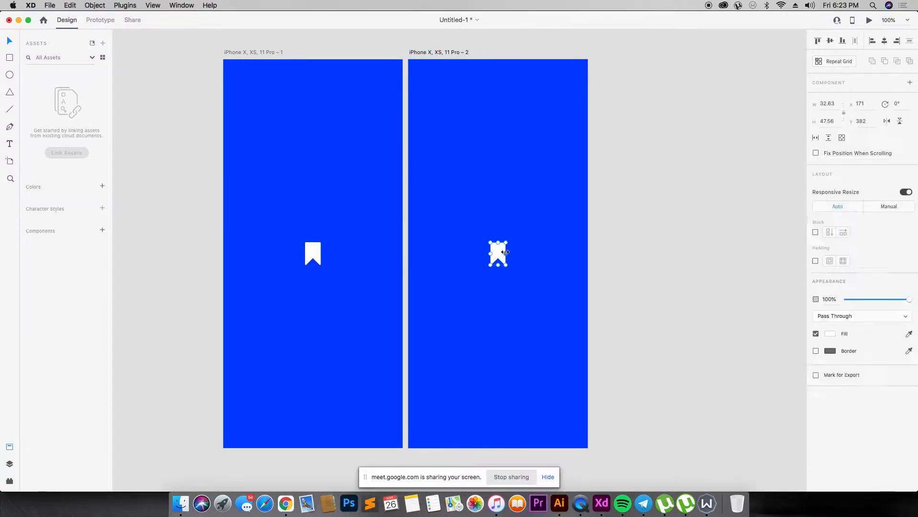
left_click(522, 277)
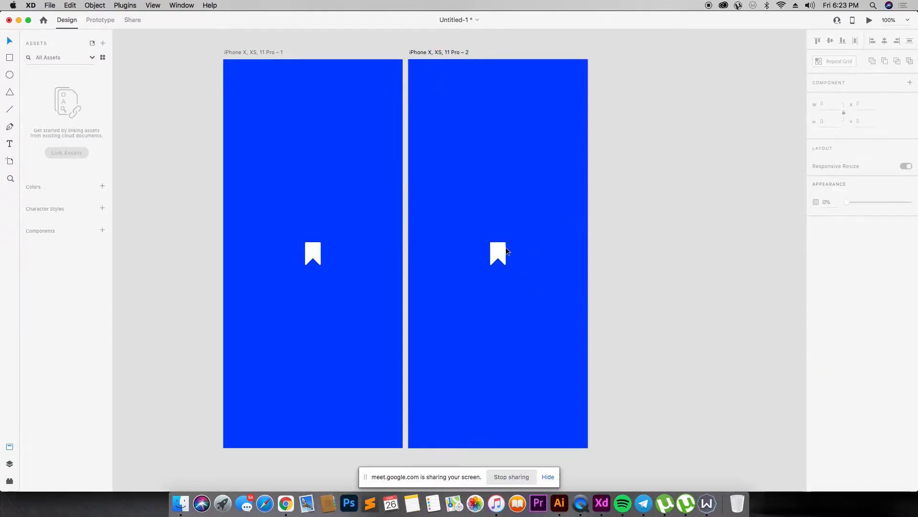
left_click(442, 52)
left_click(815, 265)
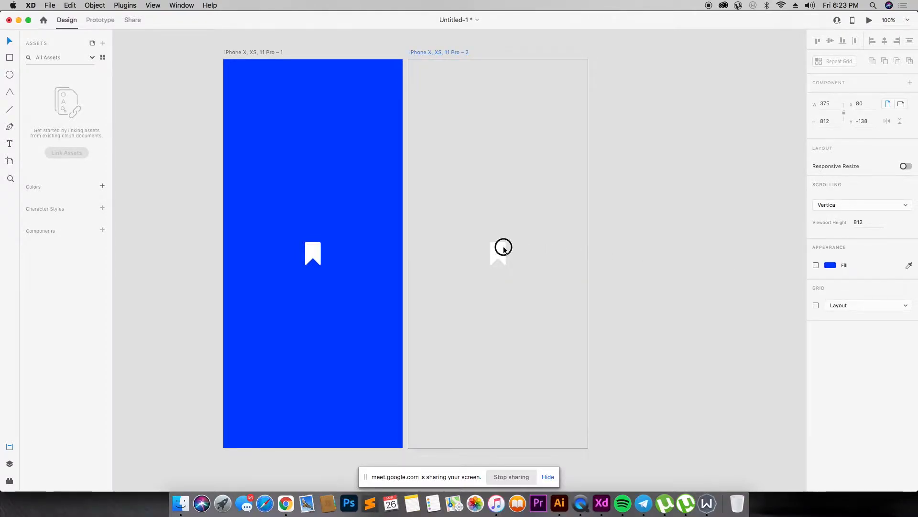
left_click(503, 247)
left_click(473, 63)
left_click(461, 54)
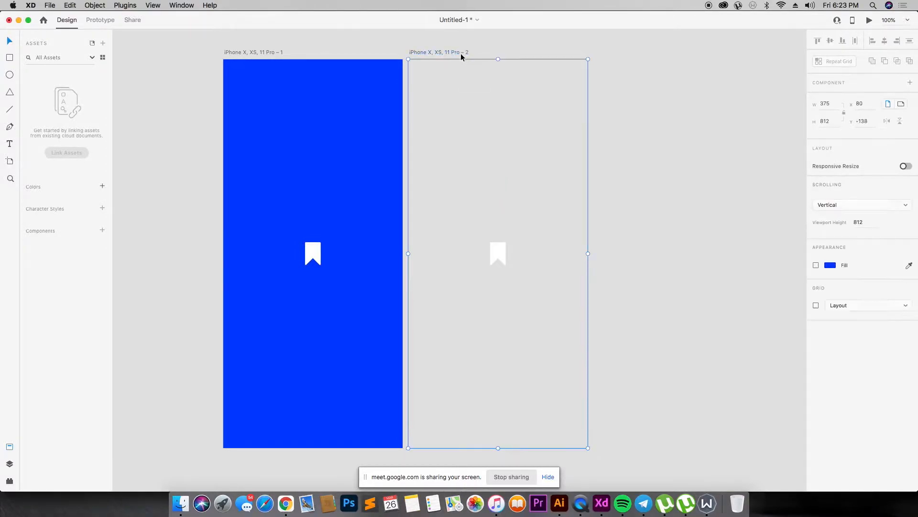
left_click(815, 265)
- Set the second artboard's fill to white and colour its bookmark with the blue sampled from the first artboard
left_click(830, 265)
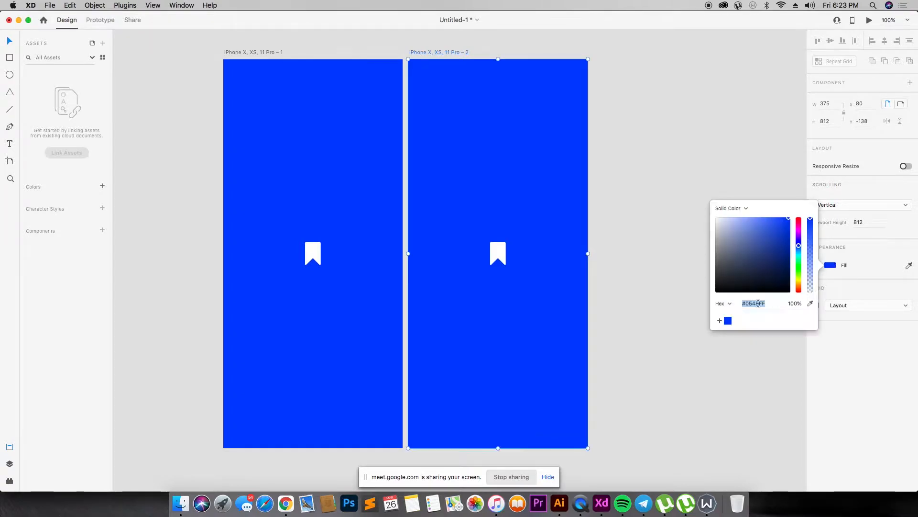
left_click_drag(727, 222, 451, 316)
key("i")
left_click(369, 183)
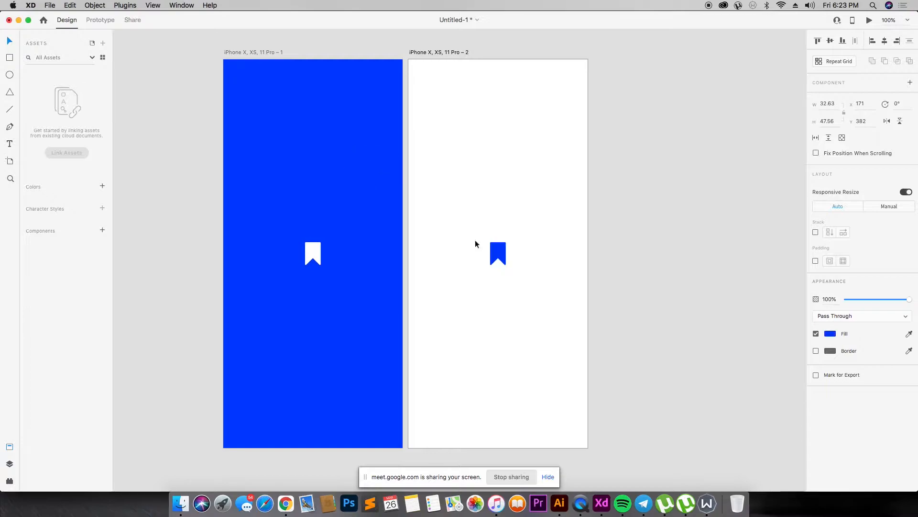
- Scale down the blue bookmark and place it in the upper-left corner of the white artboard
left_click_drag(502, 267, 498, 253)
left_click_drag(454, 109, 429, 82)
left_click(435, 53)
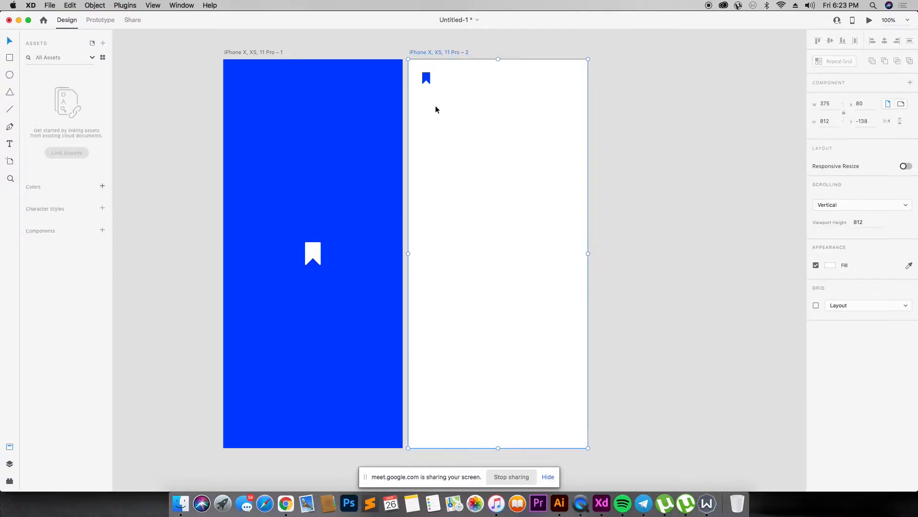
left_click(427, 80)
left_click(434, 88)
left_click(432, 87)
left_click_drag(432, 87, 435, 91)
left_click(453, 103)
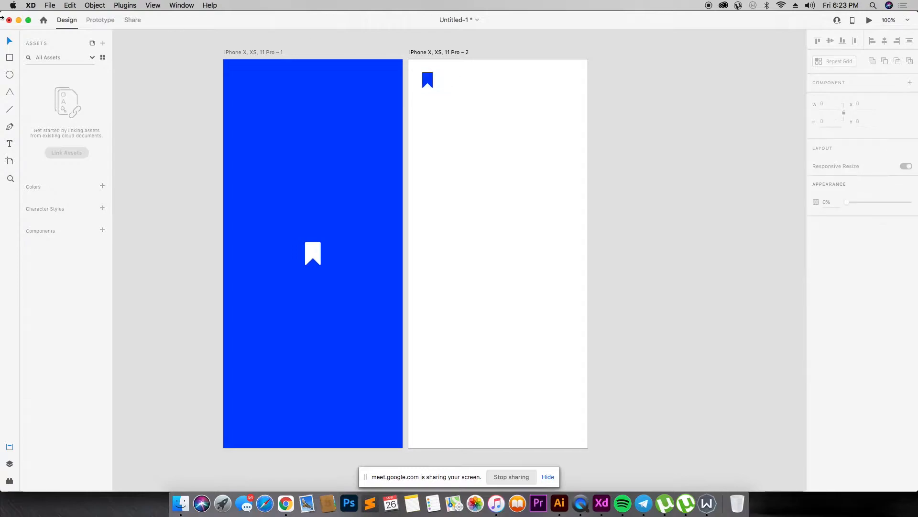
- Draw a borderless rectangle about 238 by 61 at X 69, Y 494 on the white artboard, filled with the saved blue
left_click(8, 142)
left_click_drag(437, 303, 537, 307)
left_click(816, 313)
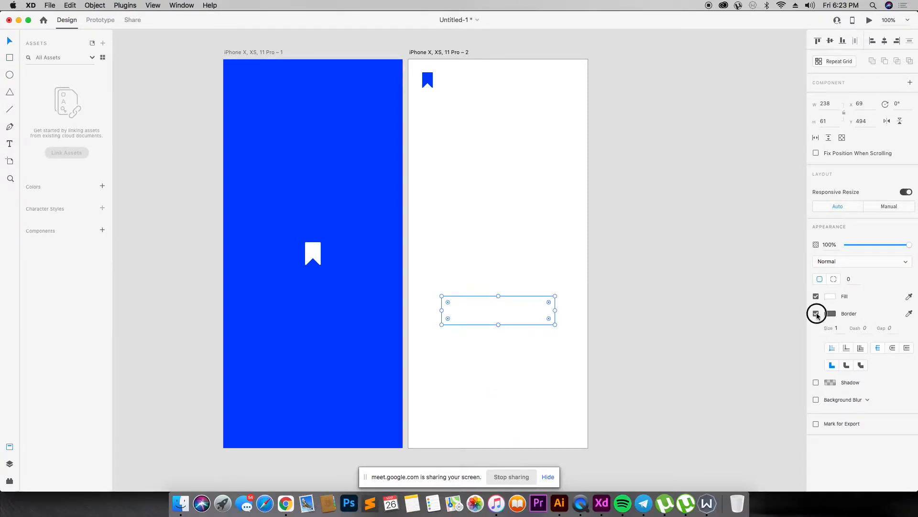
left_click(830, 296)
left_click(728, 352)
left_click(615, 305)
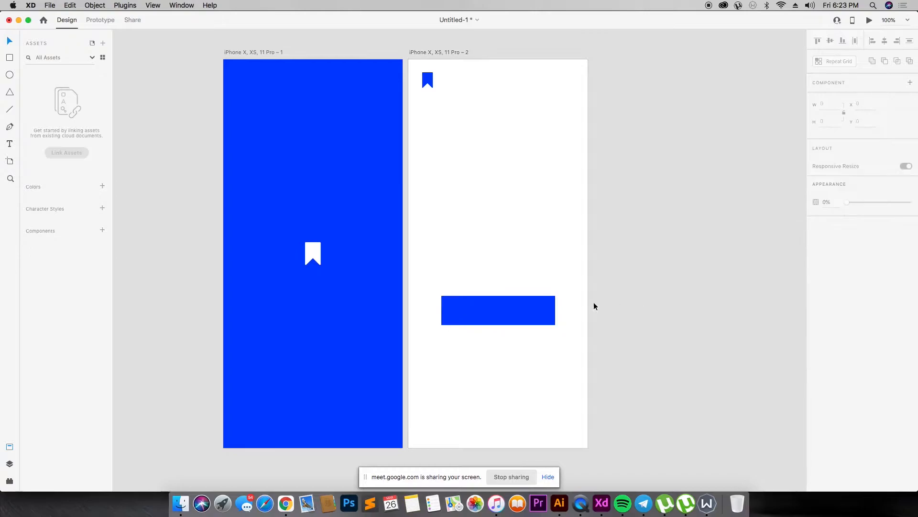
- Switch to the Google Meet call in Chrome, mute the participant whose microphone is on, and return to Adobe XD
key("super+Tab")
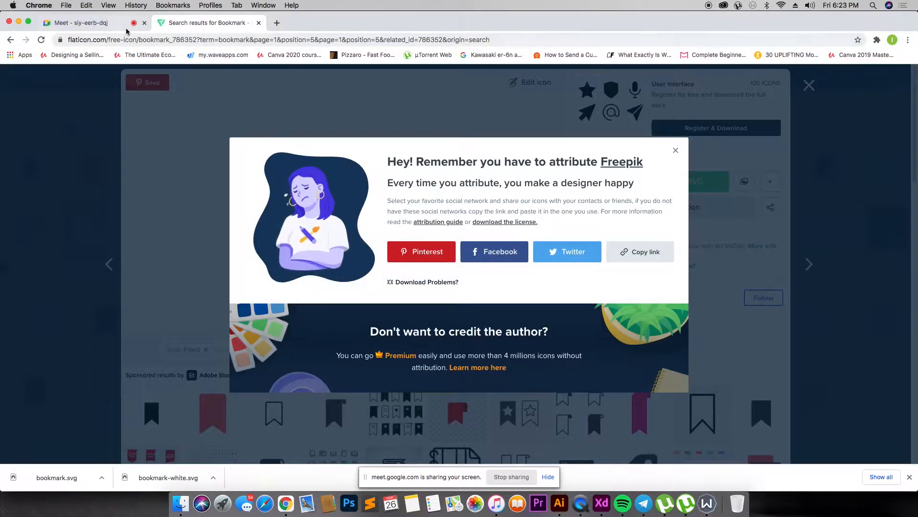
left_click(130, 25)
left_click(547, 116)
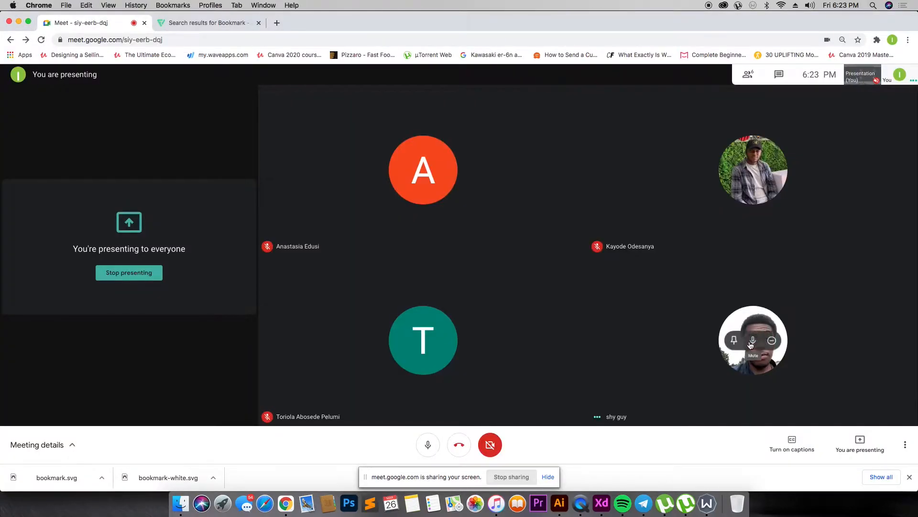
left_click(753, 340)
left_click(509, 280)
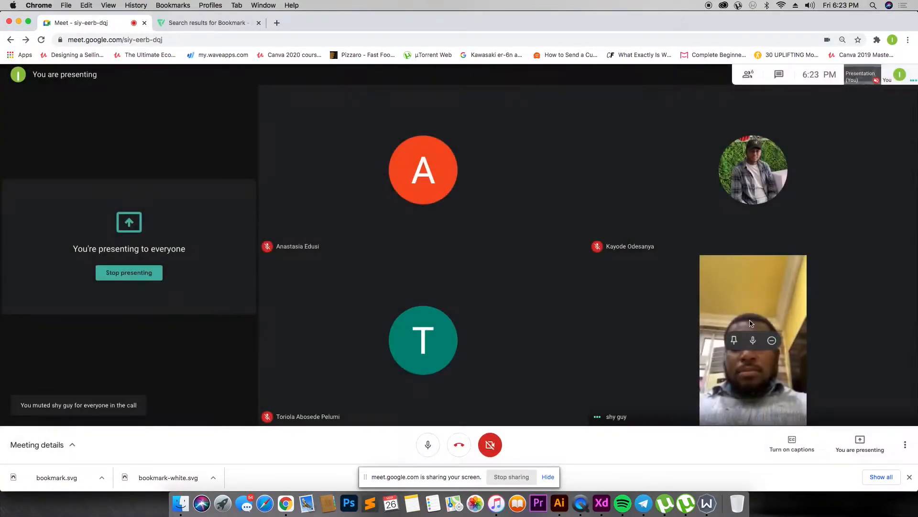
key("super+Tab")
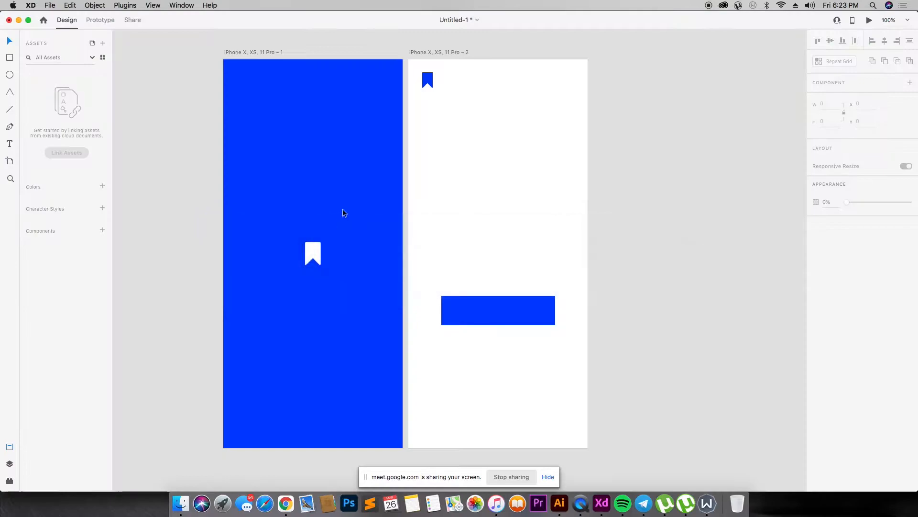
- Move the rectangle down to Y 514 and replace its fill with a border in the saved blue
left_click(528, 315)
left_click_drag(527, 314, 528, 323)
left_click(816, 313)
left_click(816, 296)
left_click(830, 313)
left_click(728, 363)
left_click(859, 287)
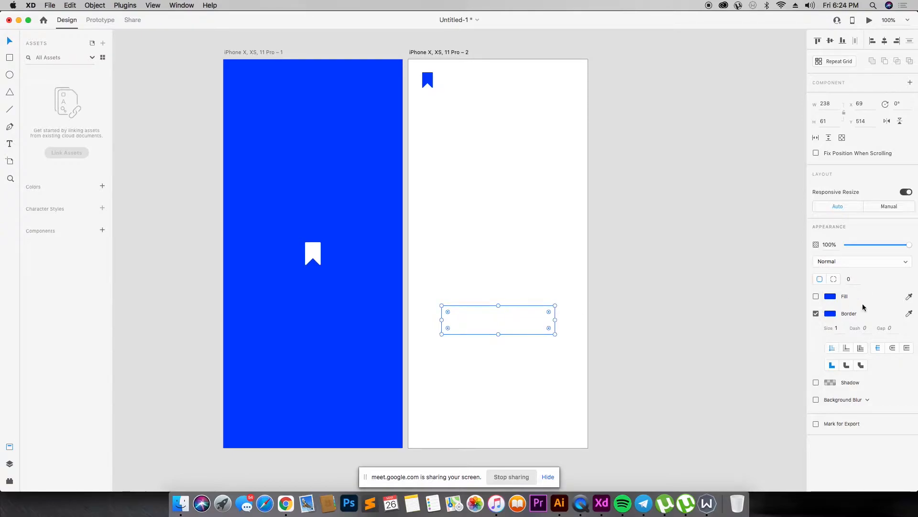
- Round the outlined rectangle's corners with a radius of 5
left_click(850, 279)
type("5")
left_click(780, 284)
left_click(539, 306)
left_click(777, 351)
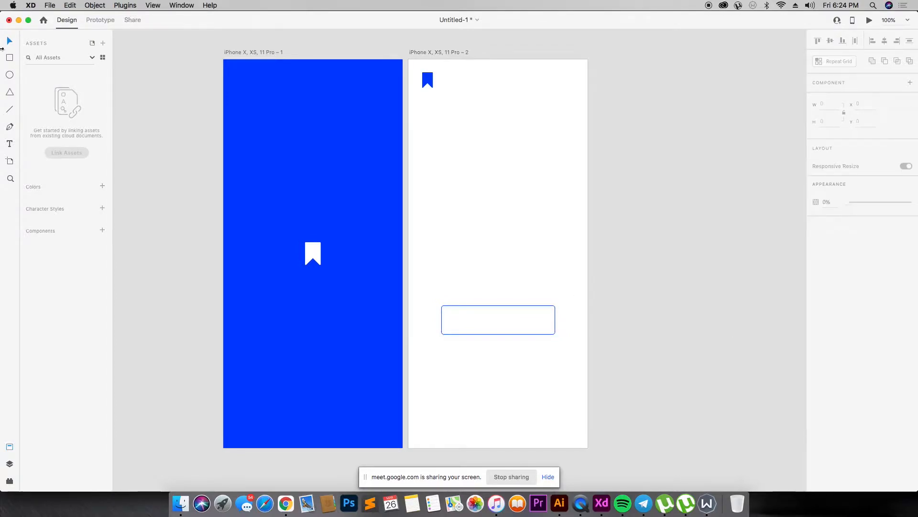
- Add the text "Username" at about X 87, Y 264 on the white artboard, above the outlined rectangle
left_click(9, 144)
left_click(450, 192)
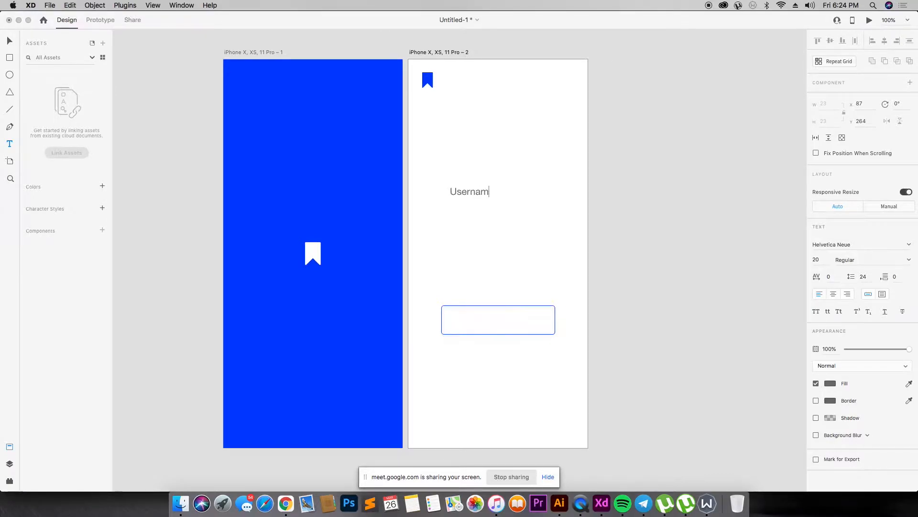
key("Escape")
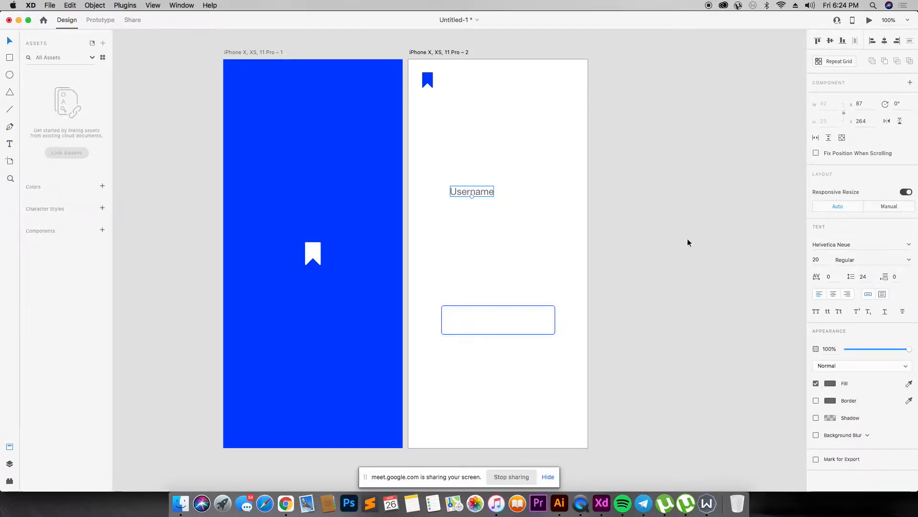
- Set the "Username" text's font to Montserrat with the Medium weight
left_click(830, 243)
type("Mo")
key("Return")
left_click(908, 259)
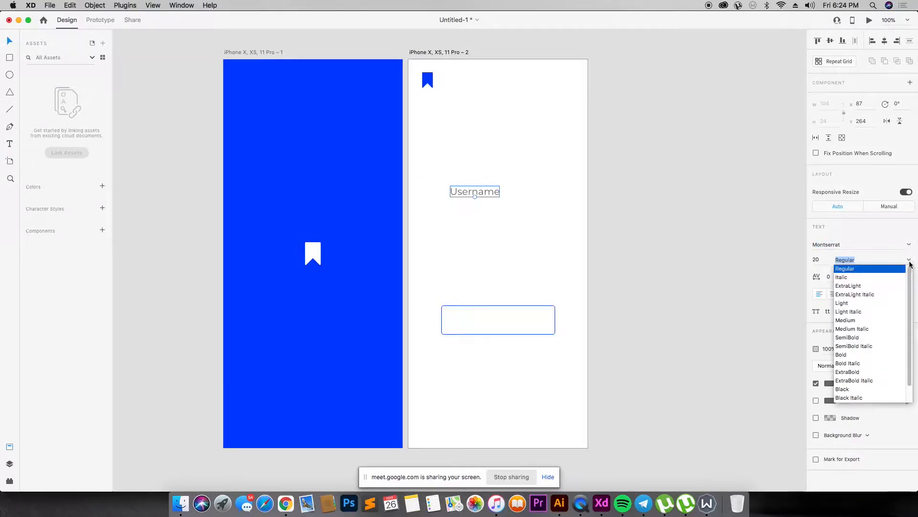
left_click(869, 319)
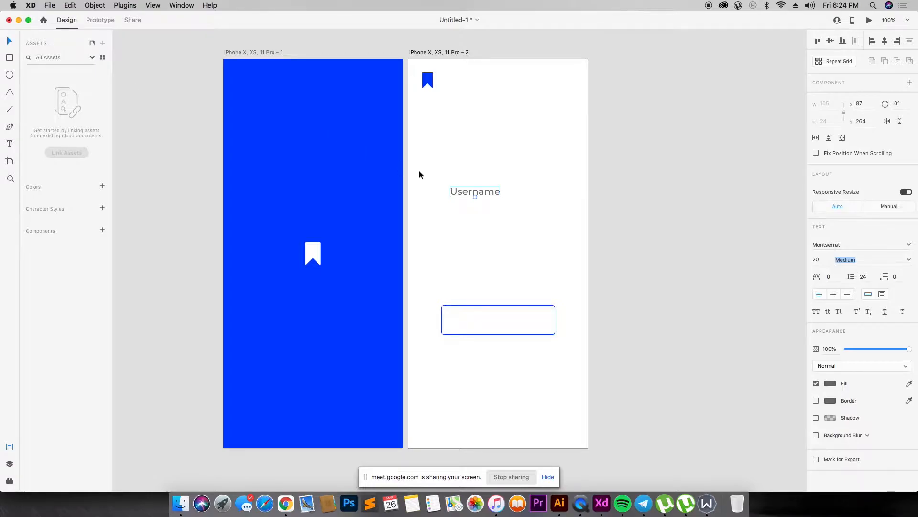
- Place a copy of the "Username" text inside the outlined rectangle and change it to "Login" at size 12
left_click_drag(458, 192, 503, 322)
double_click(503, 321)
left_click(816, 260)
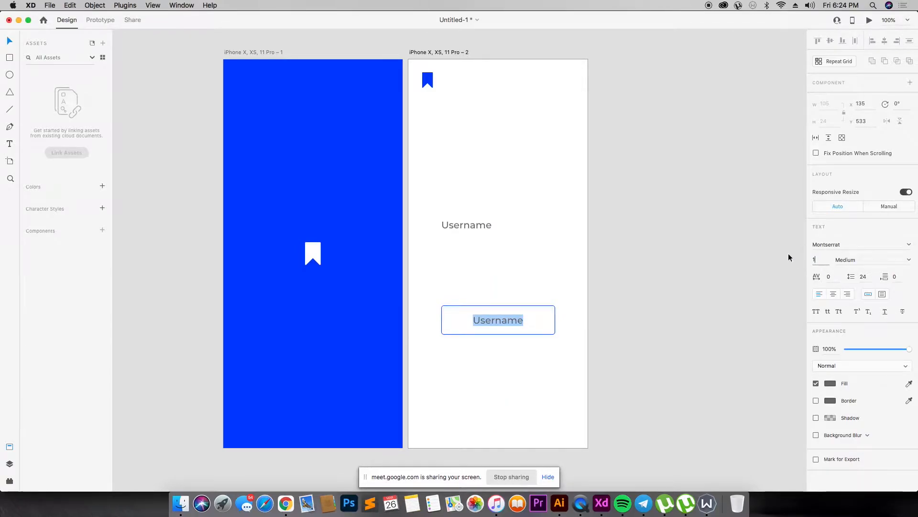
type("12")
key("Return")
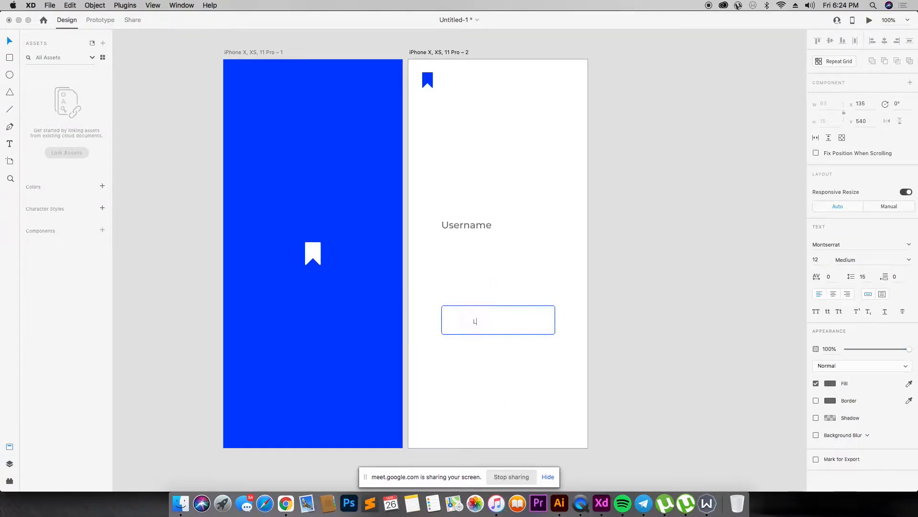
key("Escape")
- Center the "Login" text inside the outlined button and set its font size to 15
left_click_drag(490, 325, 507, 323)
left_click(820, 260)
type("15")
key("Return")
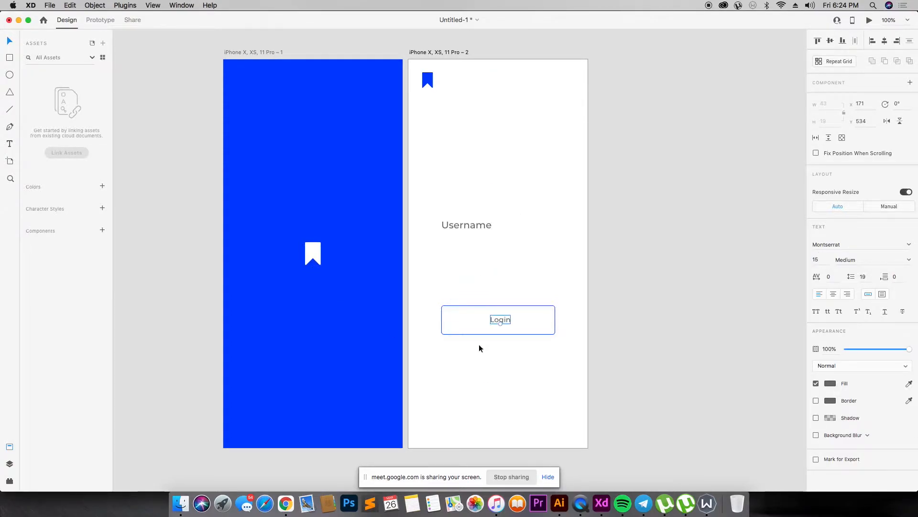
left_click_drag(508, 319, 506, 318)
- Set the "Login" text's fill color to #2d2d2d
left_click(831, 384)
type("3d")
key("BackSpace")
key("BackSpace")
type("2d2d2d")
left_click(545, 294)
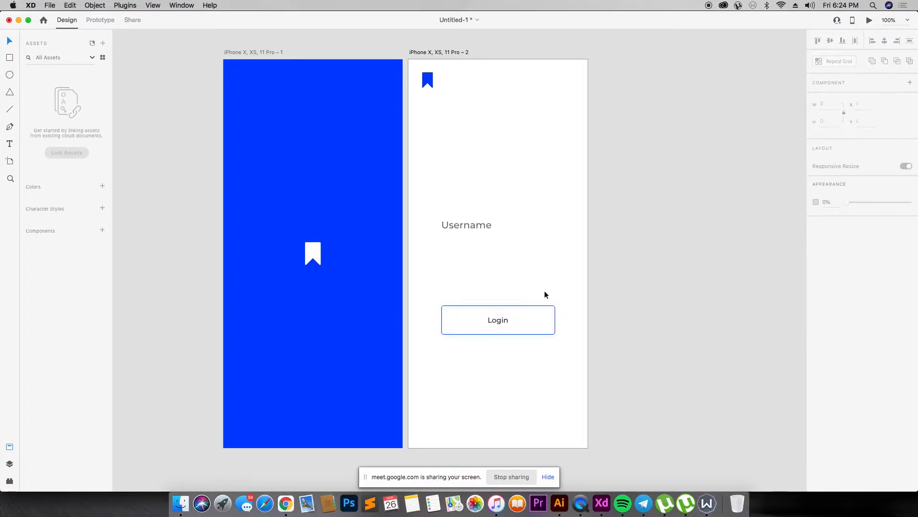
- Set the "Username" text's font size to 15
left_click(478, 230)
type("15")
key("Return")
left_click(399, 148)
- Duplicate the "Username" text directly below itself and change the copy to "Password"
left_click(470, 226)
left_click_drag(470, 226, 469, 248, "alt")
double_click(469, 248)
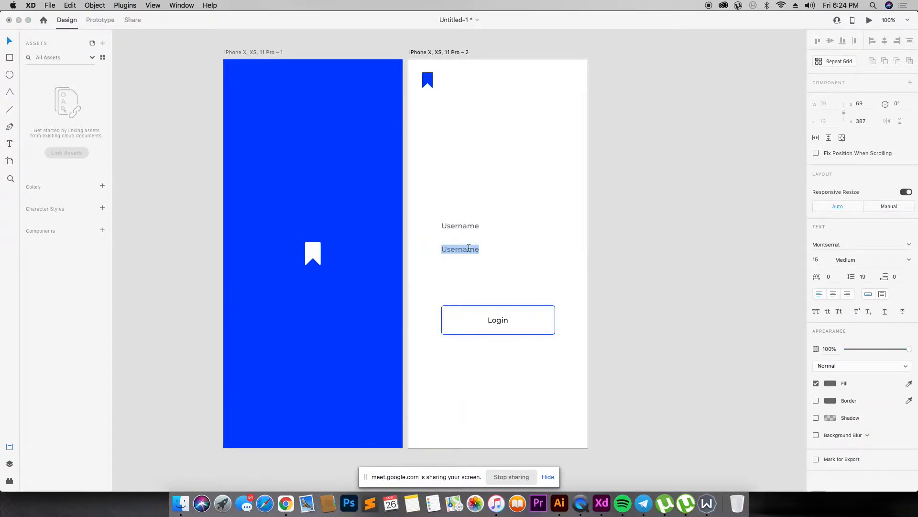
type("Password")
left_click(600, 214)
- Move the "Password" text and the Login button with its label farther down to make room for field lines
left_click(486, 184)
left_click(475, 249)
left_click(503, 261)
left_click_drag(439, 294, 582, 380)
left_click(538, 333)
left_click(536, 341)
left_click_drag(473, 281, 568, 390)
left_click_drag(504, 321, 504, 337)
left_click(495, 292)
- Draw a 230 by 1 line at X 69, Y 389 under "Username" and duplicate it under "Password"
mouse_move(457, 248)
left_mouse_down()
mouse_move(456, 268)
mouse_move(551, 246)
left_mouse_up()
left_click(462, 244)
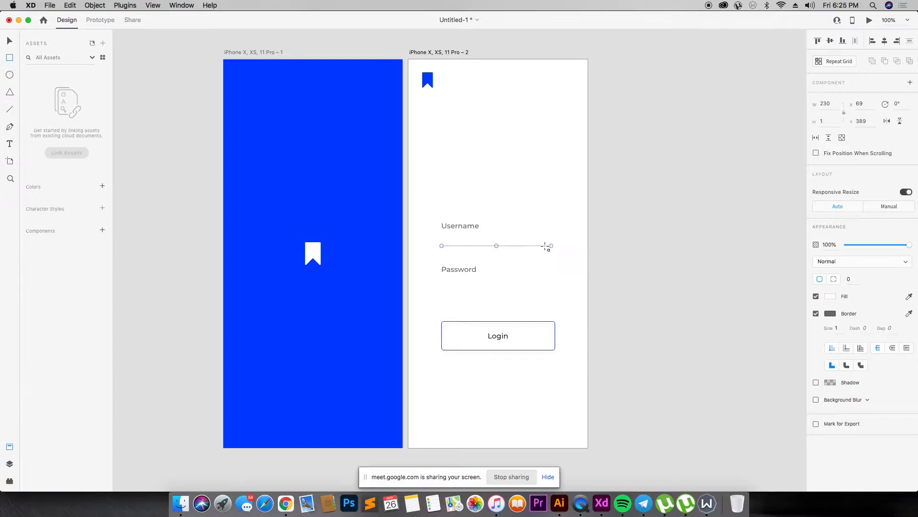
key("Escape")
left_click_drag(542, 246, 544, 292)
left_click(569, 278)
- Lower the opacity of both field lines so they appear light gray
left_click(535, 246)
left_click(537, 289, "shift")
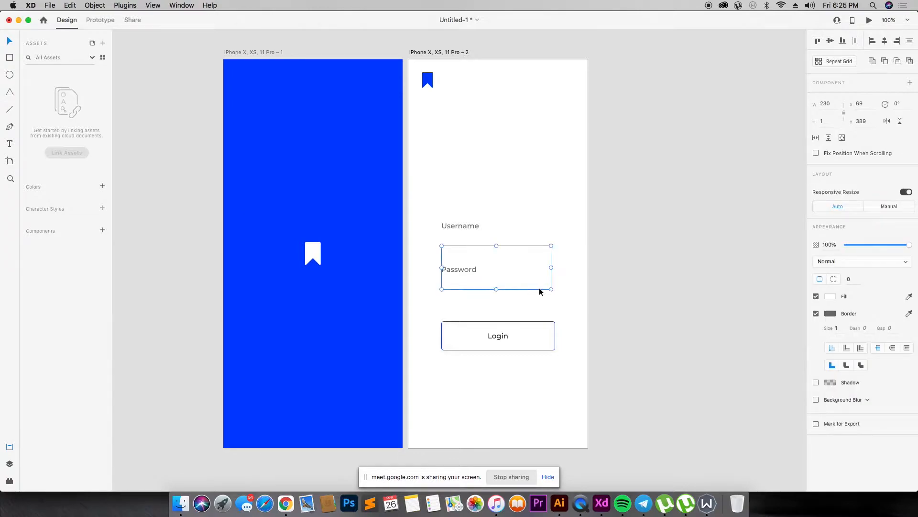
left_click_drag(889, 245, 869, 245)
left_click(423, 222)
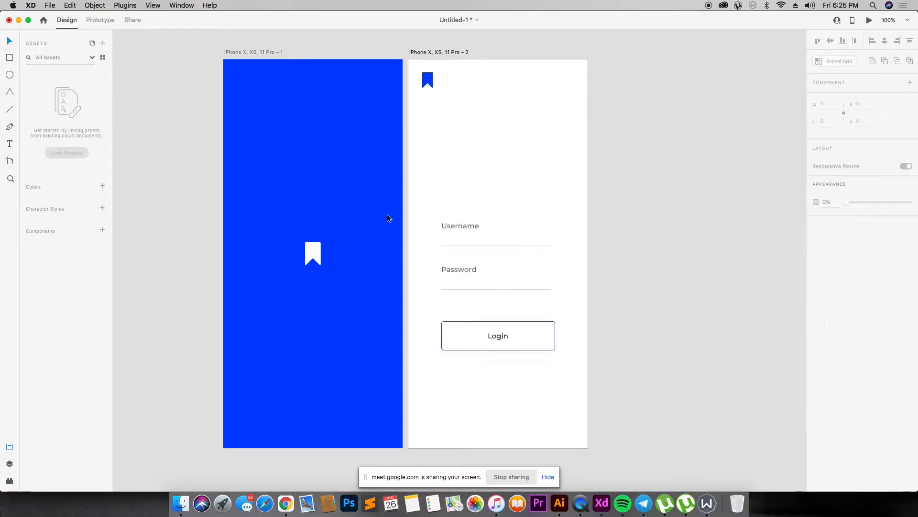
- Set the font size of the "Username" and "Password" labels to 13
left_click(474, 227)
left_click(471, 269, "shift")
left_click_drag(824, 260, 744, 228)
type("13")
key("Return")
- Change the "Username" and "Password" labels to the Bold weight
left_click(455, 251)
left_click(457, 227)
left_click(457, 270, "shift")
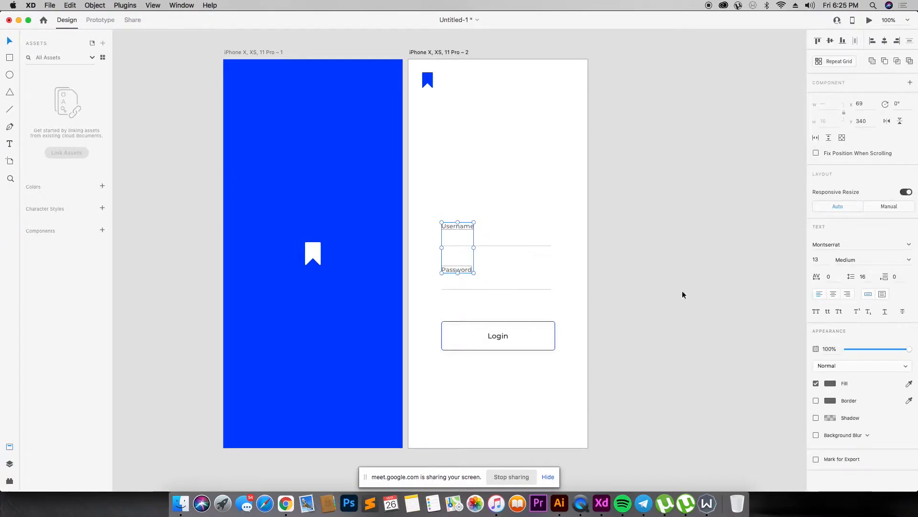
left_click(907, 264)
left_click(856, 330)
left_click(580, 243)
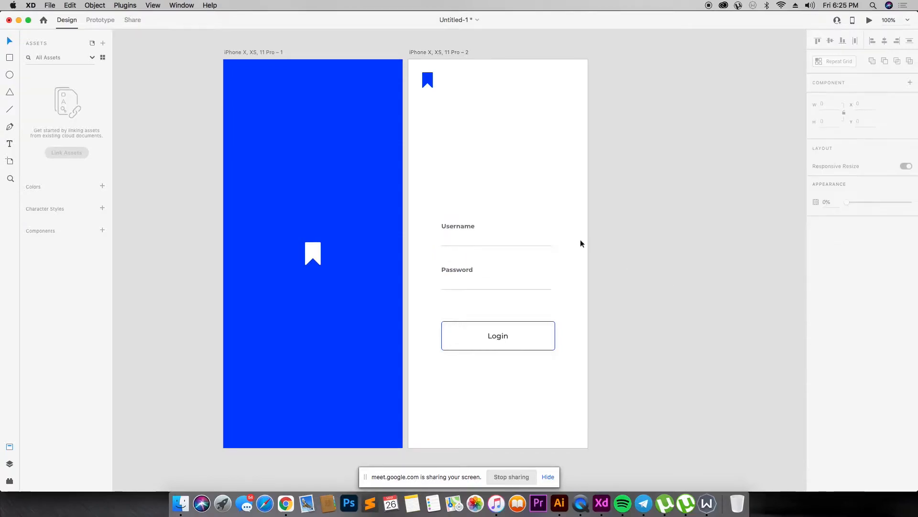
- Change the "Login" text to the Bold weight
left_click(465, 229)
left_click(469, 270, "shift")
left_click(505, 336)
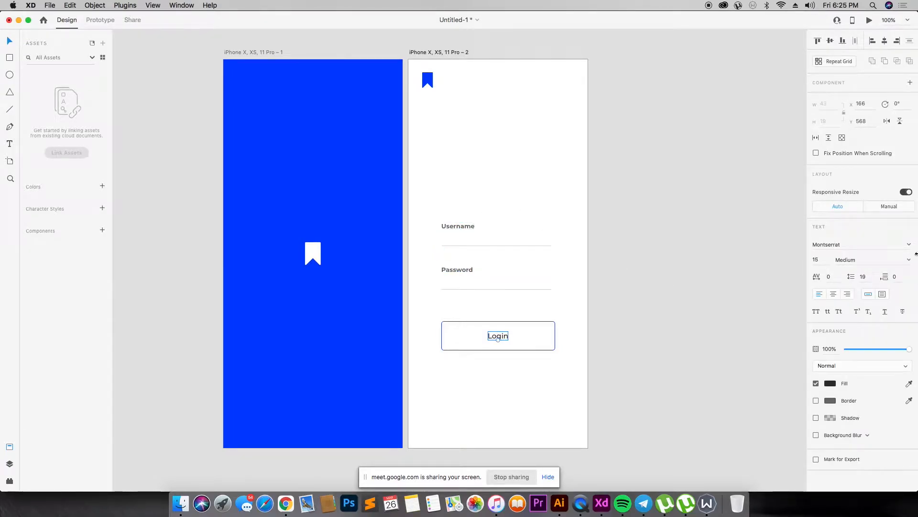
left_click(912, 263)
left_click(865, 336)
left_click(660, 260)
- Match the "Login" text's fill to the "Password" label's color, #707070
left_click(502, 337)
left_click(463, 267)
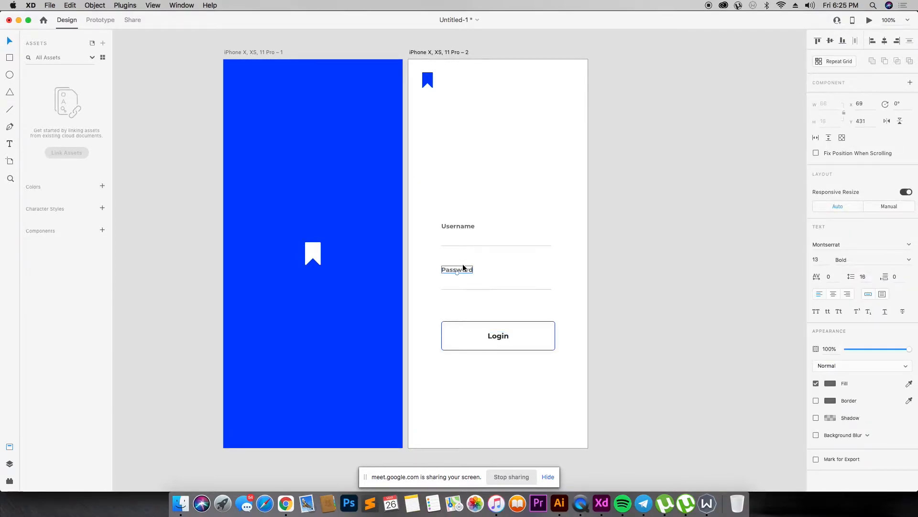
left_click(829, 384)
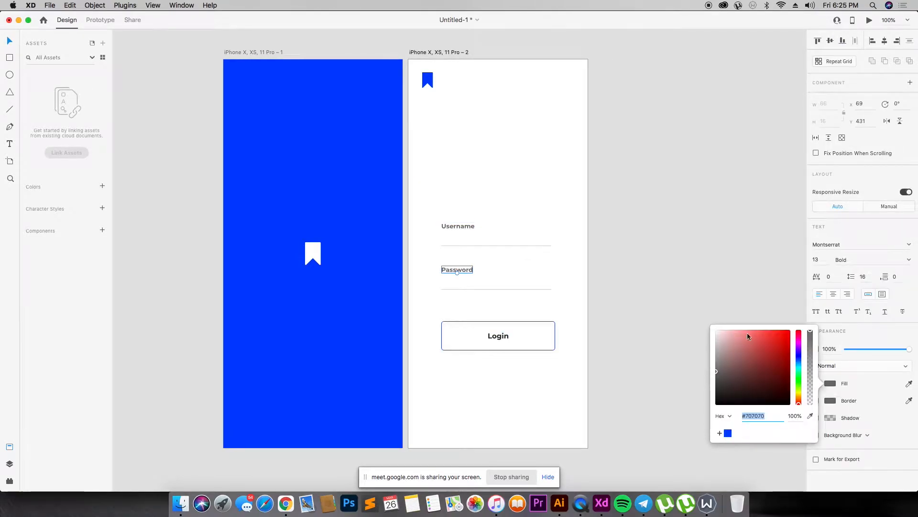
left_click(501, 357)
left_click(500, 337)
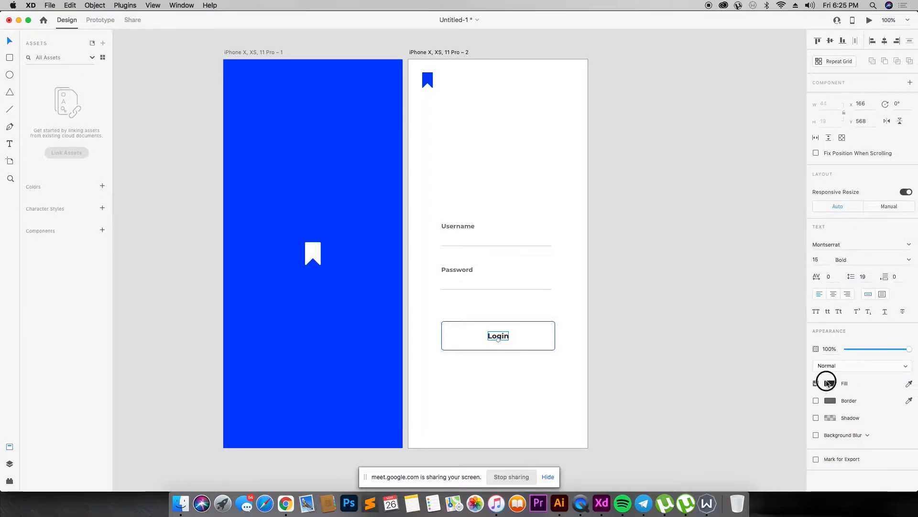
left_click(829, 383)
type("707070")
key("Return")
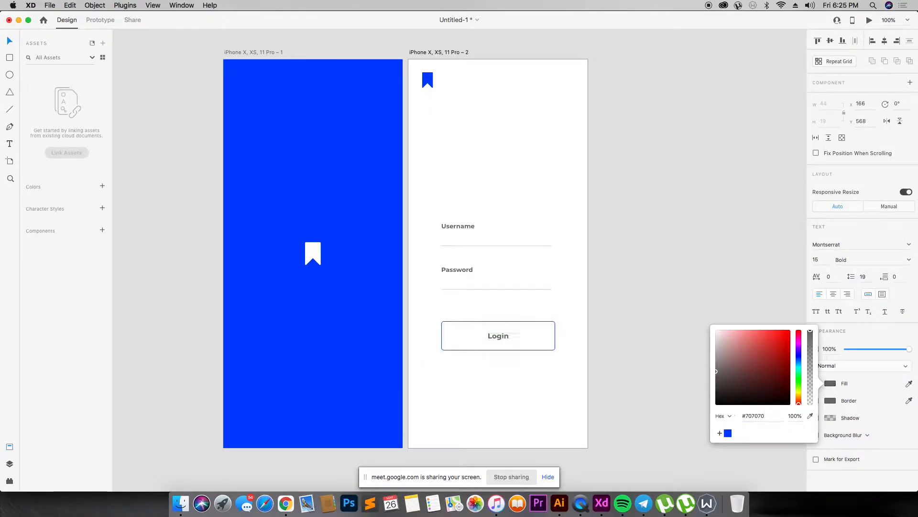
left_click(763, 256)
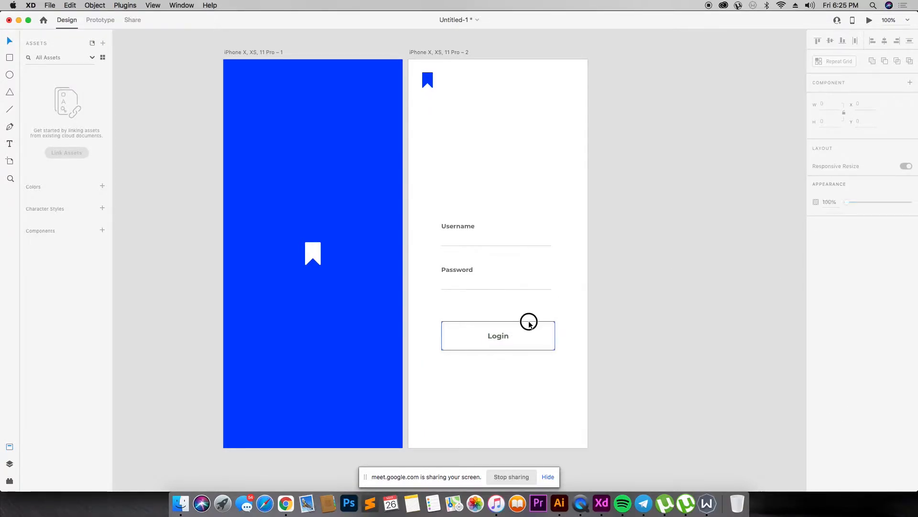
- Make the "Login" text white and enable the button rectangle's blue fill
left_click(498, 335)
key("i")
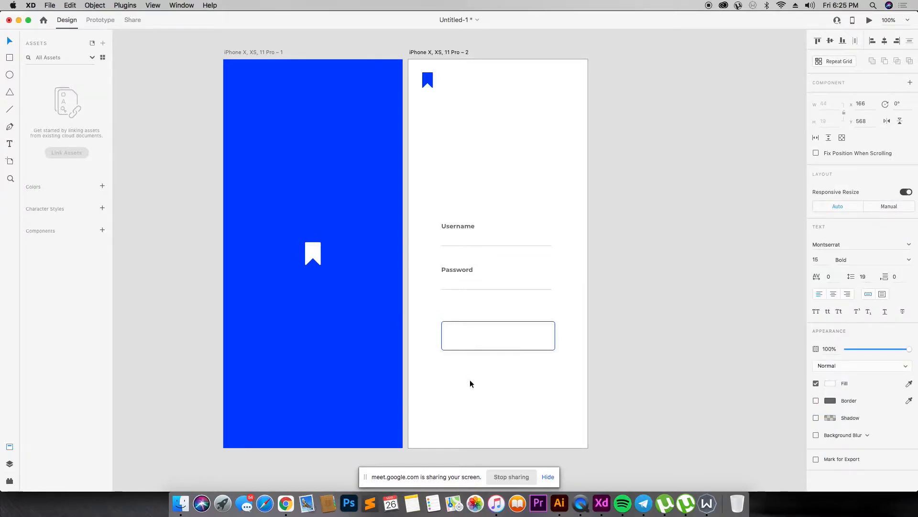
left_click(477, 322)
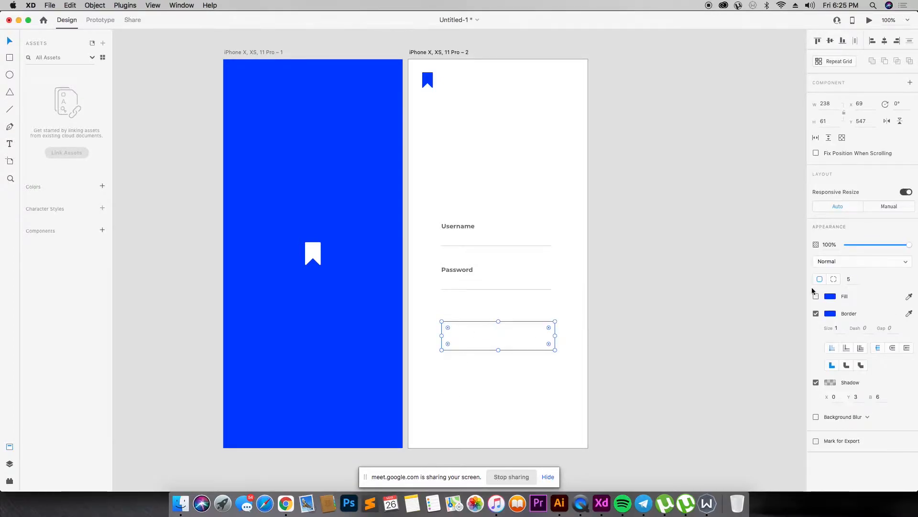
left_click(816, 296)
left_click(527, 284)
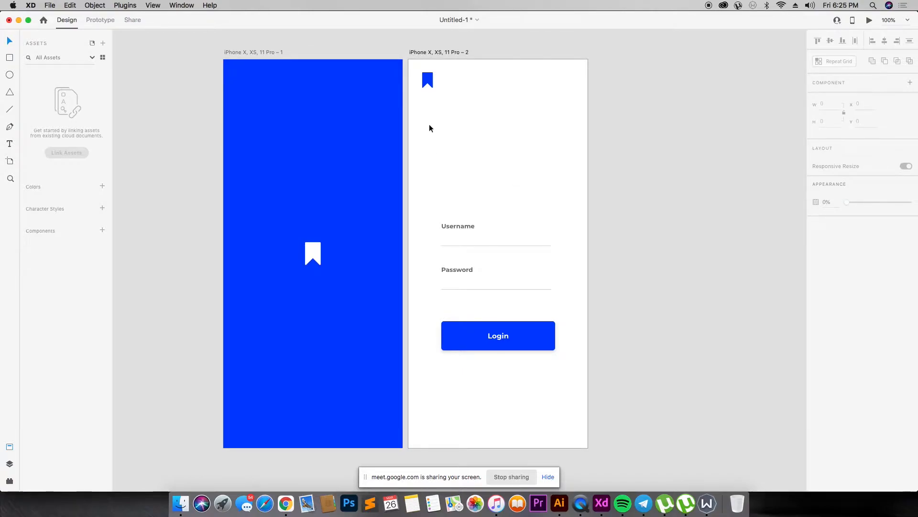
- Add the text "Bookings" in the saved blue beside the bookmark logo on the white artboard
left_click(10, 143)
left_click(444, 82)
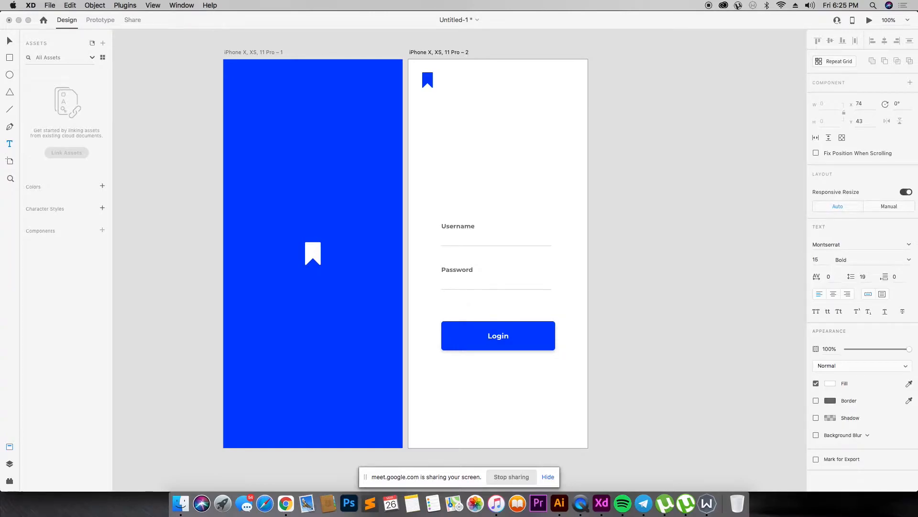
left_click(9, 41)
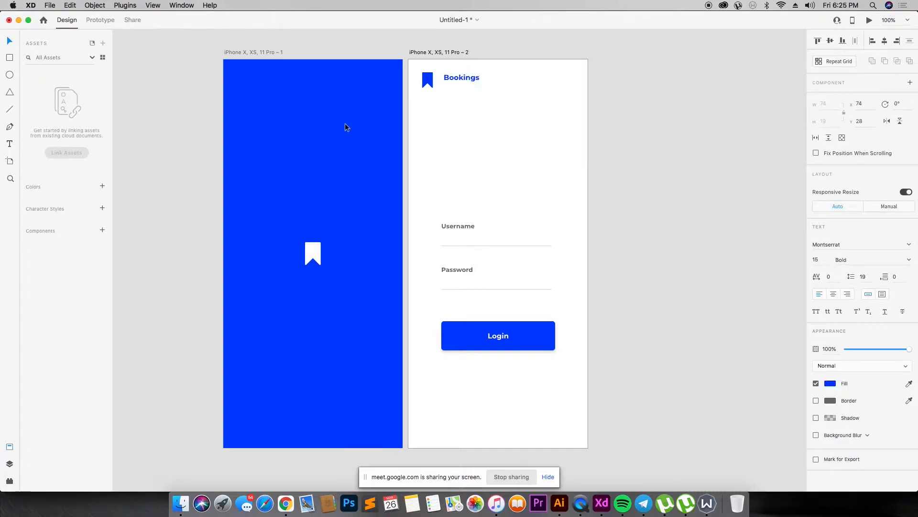
- Move the "Bookings" text closer to the bookmark logo, to X 61, Y 34
left_click_drag(456, 81, 448, 83)
left_click(521, 82)
double_click(447, 82)
key("Left")
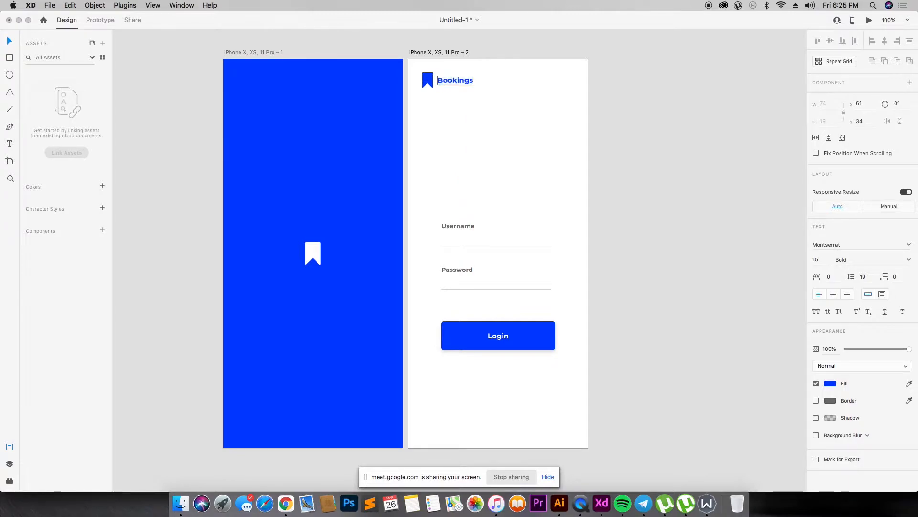
left_click(8, 39)
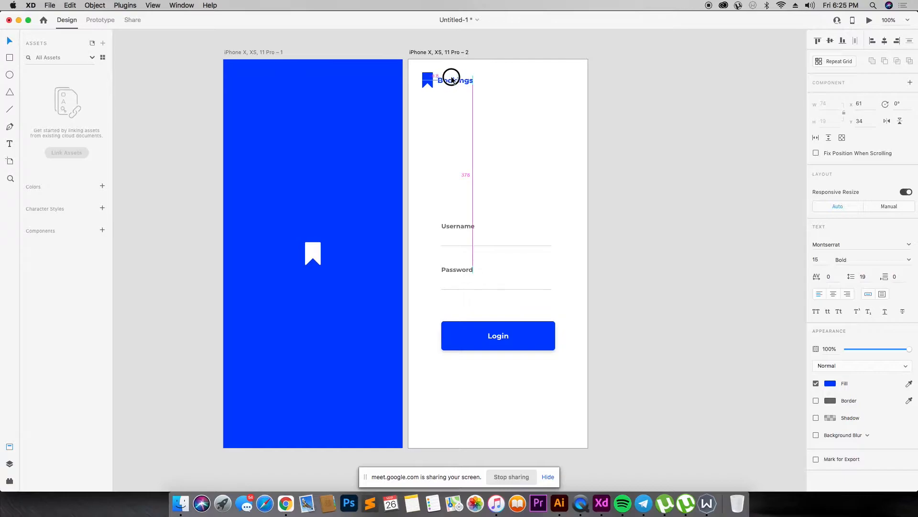
left_click(414, 104)
- Copy the "Bookings" text onto the blue splash artboard, make it white, and place the bookmark centered above it
left_click_drag(452, 81, 319, 235)
key("i")
left_click(472, 190)
left_click(304, 257)
left_click(306, 266)
left_click(337, 233)
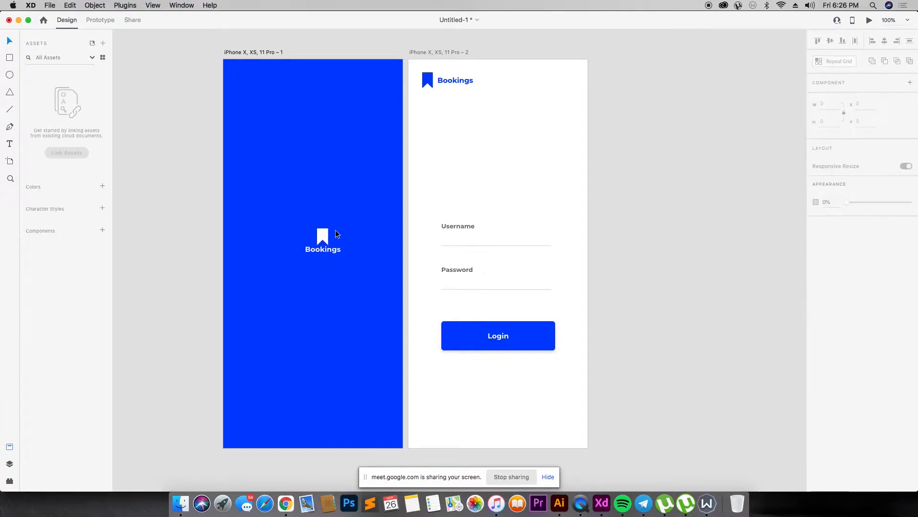
- Group the white bookmark with its "Bookings" text and center the group horizontally and vertically on the blue artboard
left_click(320, 235)
left_click(335, 248, "shift")
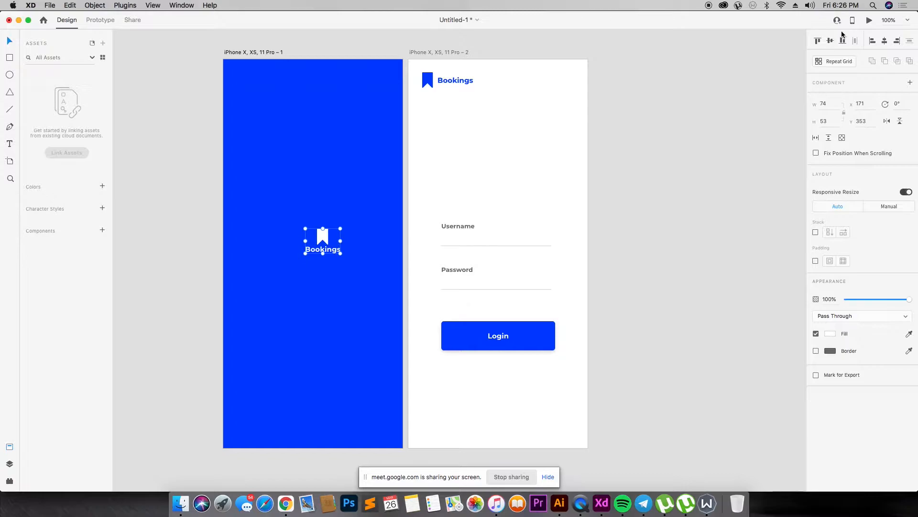
left_click(884, 40)
left_click(831, 41)
left_click(355, 102)
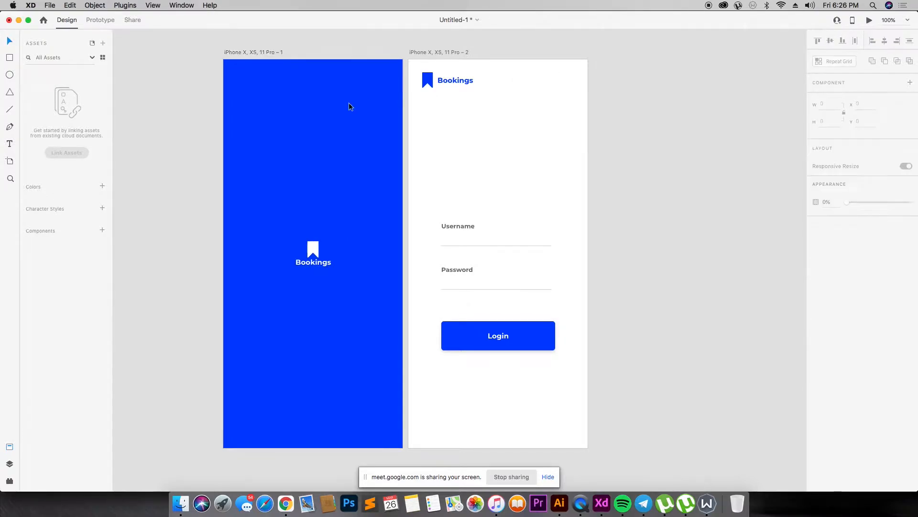
- Duplicate the white login artboard and place the copy to its right
left_click_drag(456, 56, 644, 55)
left_click(681, 44)
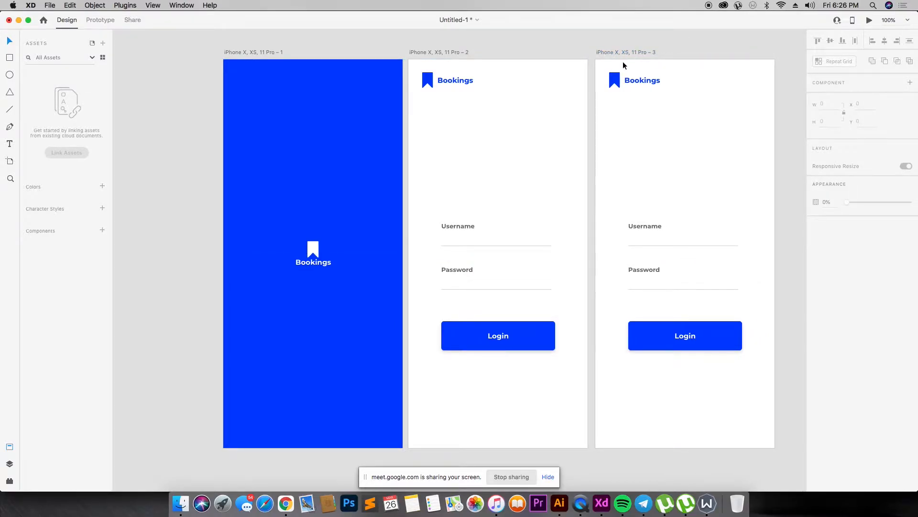
key("super+Tab")
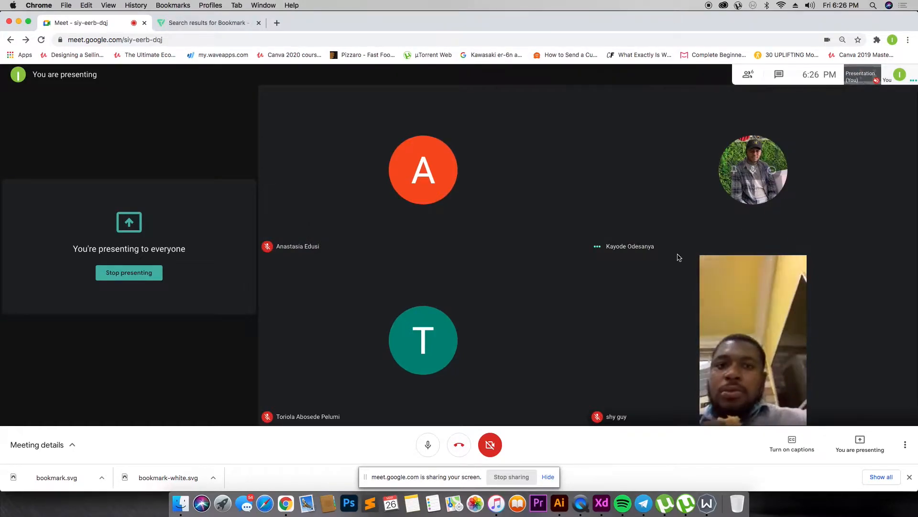
key("super+Tab")
- Move all three artboards left together, placing the blue artboard at X -492, Y -135
left_click(269, 52)
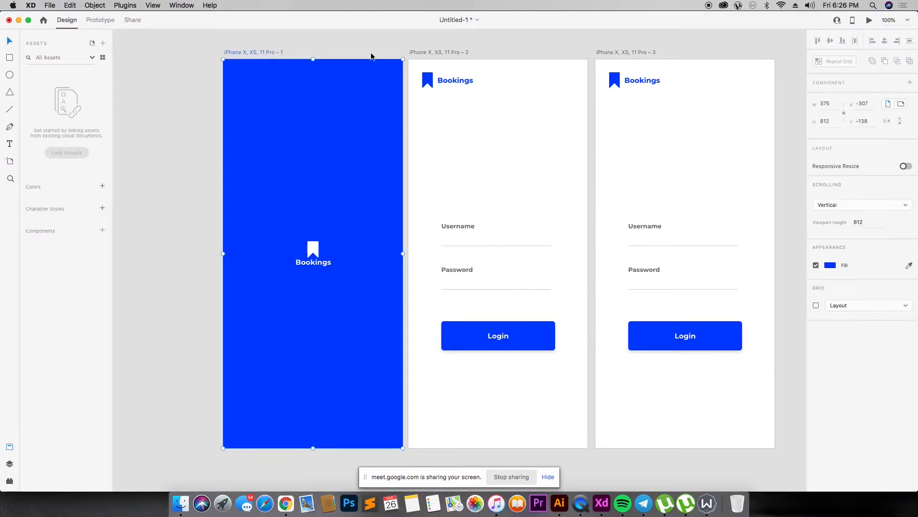
left_click(459, 53, "shift")
left_click(617, 54, "shift")
left_click_drag(617, 56, 533, 56)
left_click(656, 42)
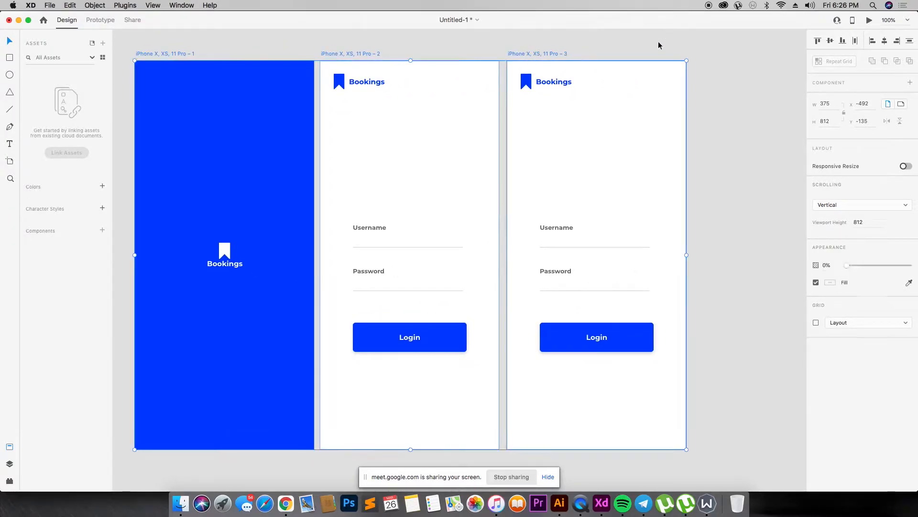
left_click(809, 5)
left_click(859, 21)
left_click_drag(859, 20, 846, 21)
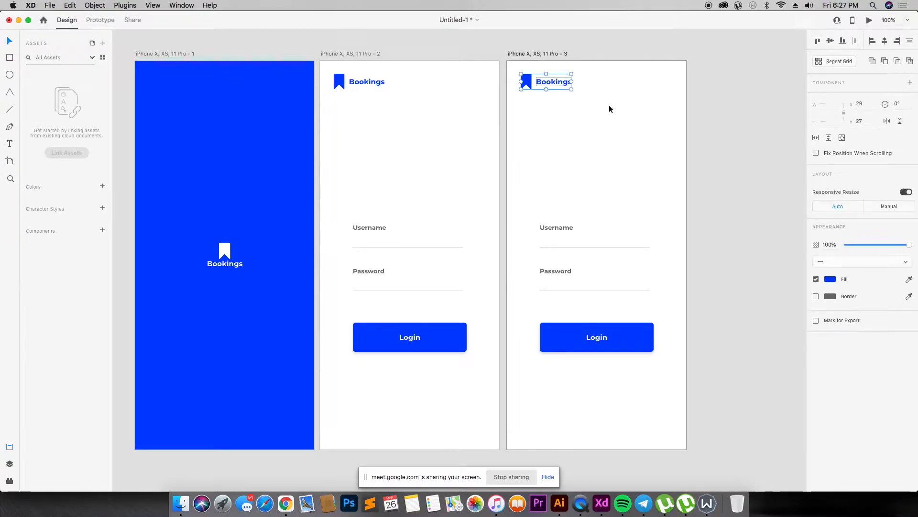
left_click(414, 96)
left_click(244, 106)
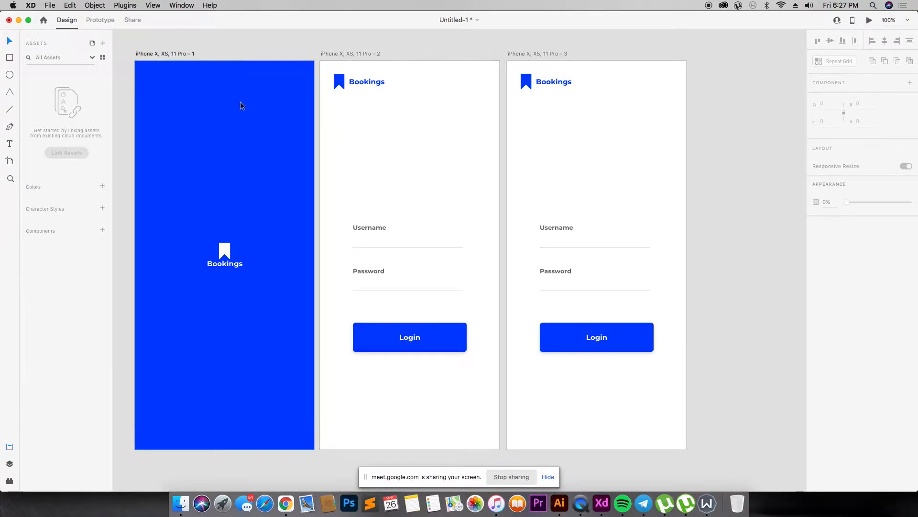
left_click(188, 54)
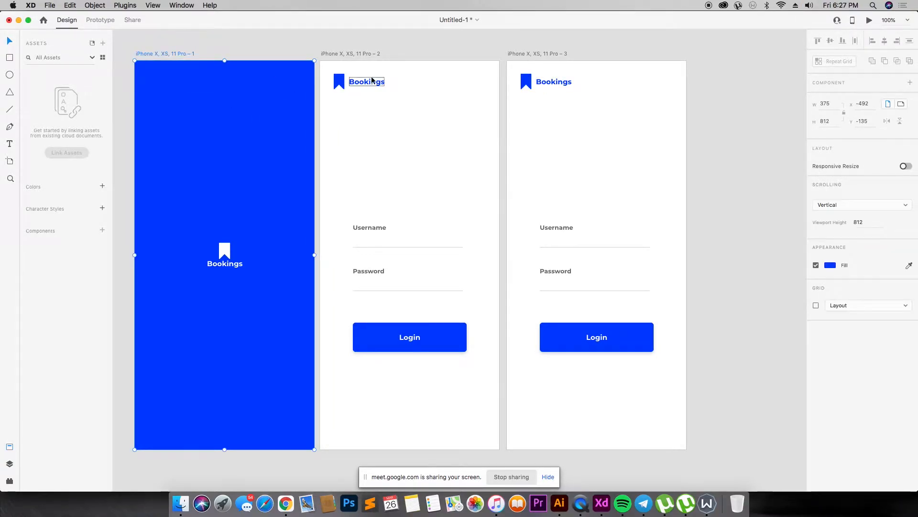
left_click(367, 53)
left_click(473, 114)
left_click(376, 230)
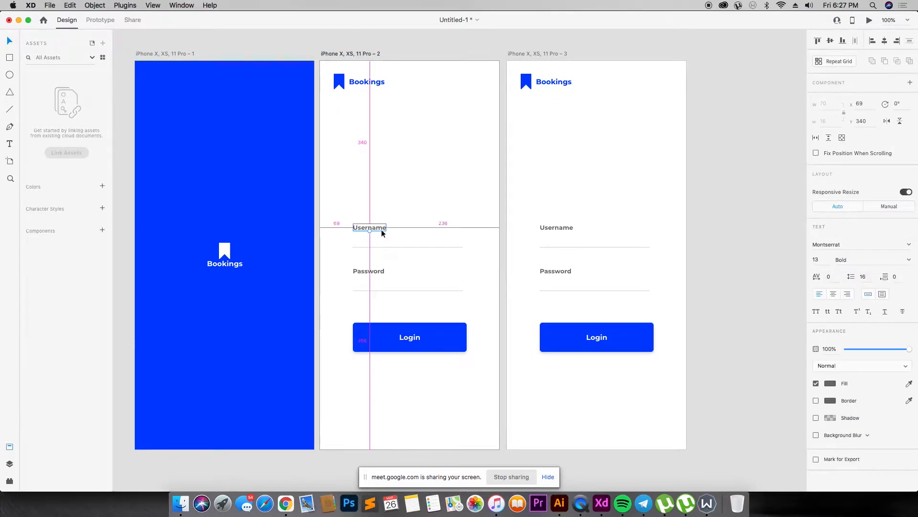
left_click(549, 54)
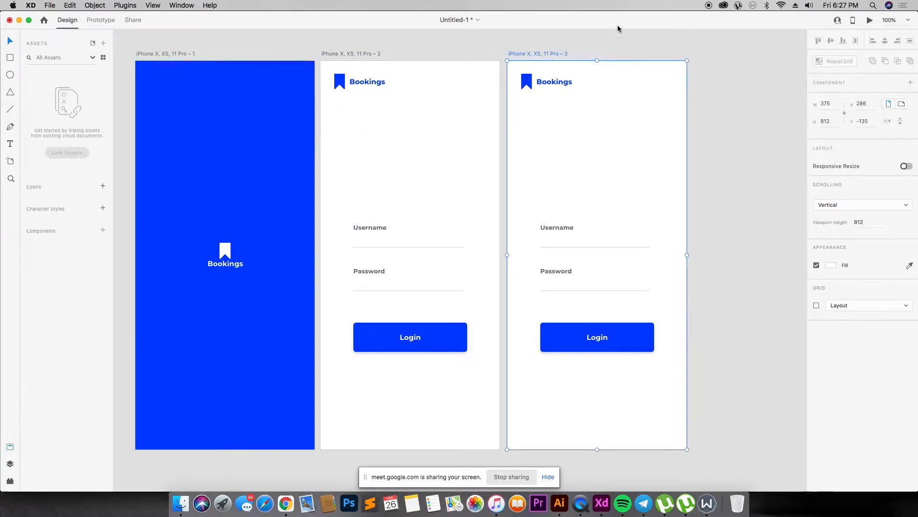
- Delete the logo from the third artboard and place a rounded rectangle about 278 by 59 px near its upper edge
left_click_drag(509, 47, 587, 117)
key("Delete")
left_click_drag(531, 78, 665, 105)
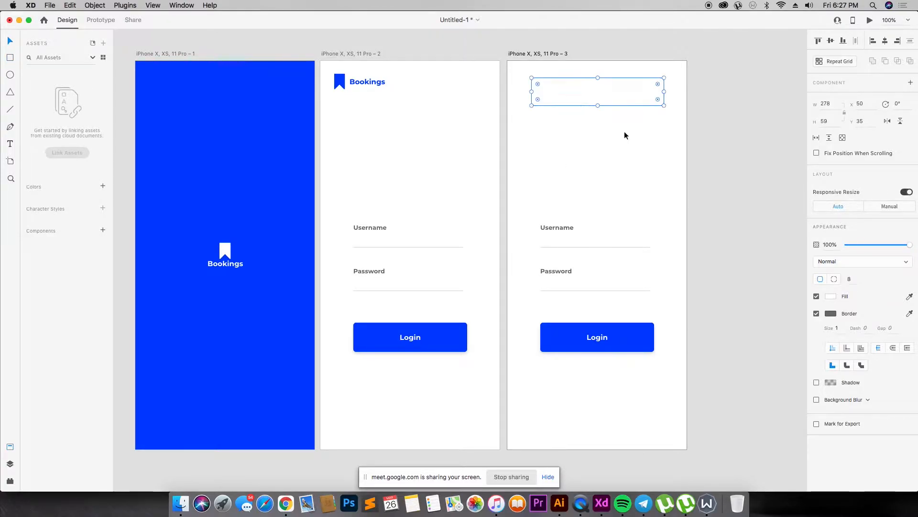
left_click_drag(627, 104, 628, 105)
- Fill the third artboard with light grey and delete its username field, password field and Login button
left_click(669, 164)
left_click(538, 55)
left_click(830, 265)
left_click(727, 236)
left_click_drag(726, 236, 711, 222)
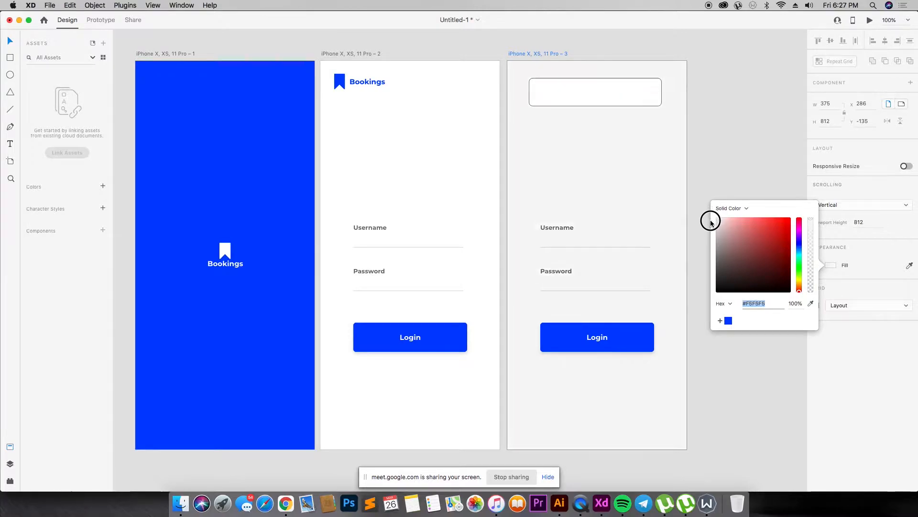
left_click(713, 197)
left_click_drag(722, 168, 519, 421)
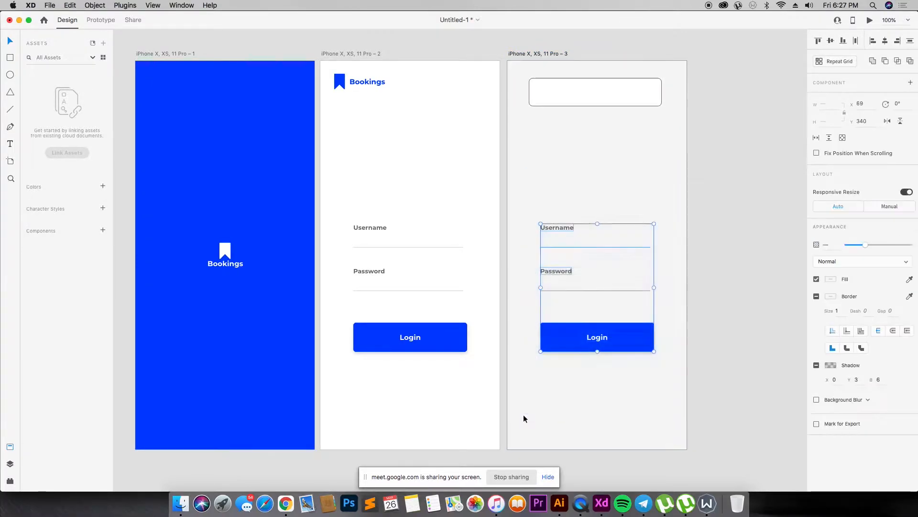
key("Delete")
- Remove the border from the rounded rectangle on the third artboard and give it a drop shadow
left_click(617, 90)
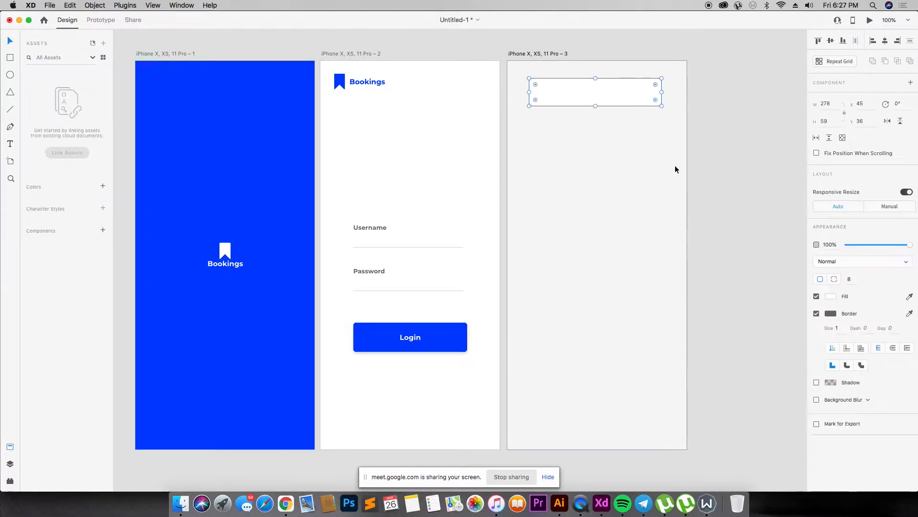
left_click(815, 313)
left_click(817, 331)
left_click(635, 122)
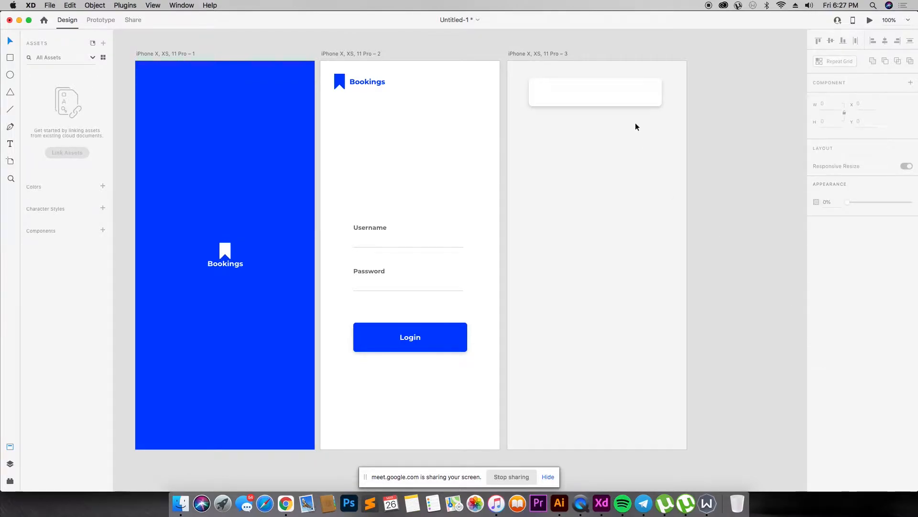
- Make the white bar shorter in height and slightly wider, and center it horizontally on the third artboard
left_click(629, 94)
left_click_drag(598, 105, 596, 101)
left_click_drag(663, 90, 672, 90)
left_click(885, 42)
left_click(692, 95)
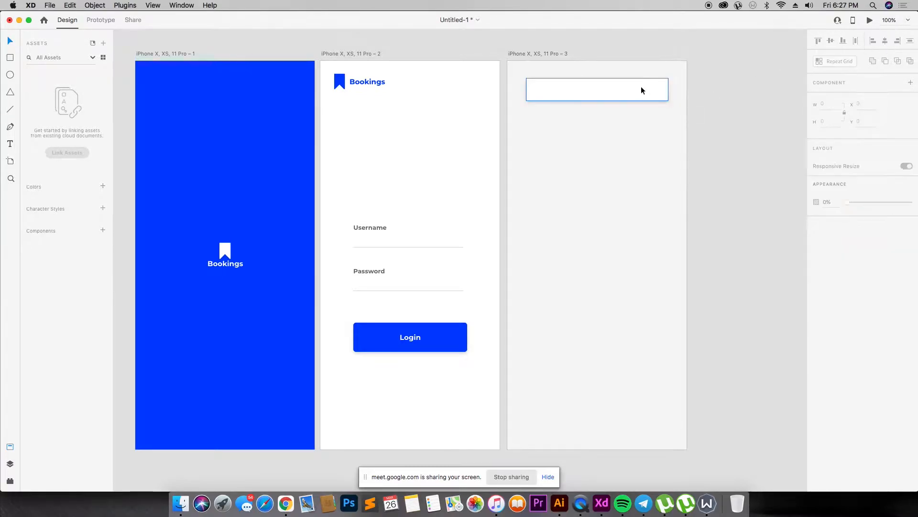
- Draw a white circle about 54 px wide below the bar's start, without a border and with a drop shadow
left_click(641, 87)
left_click(614, 147)
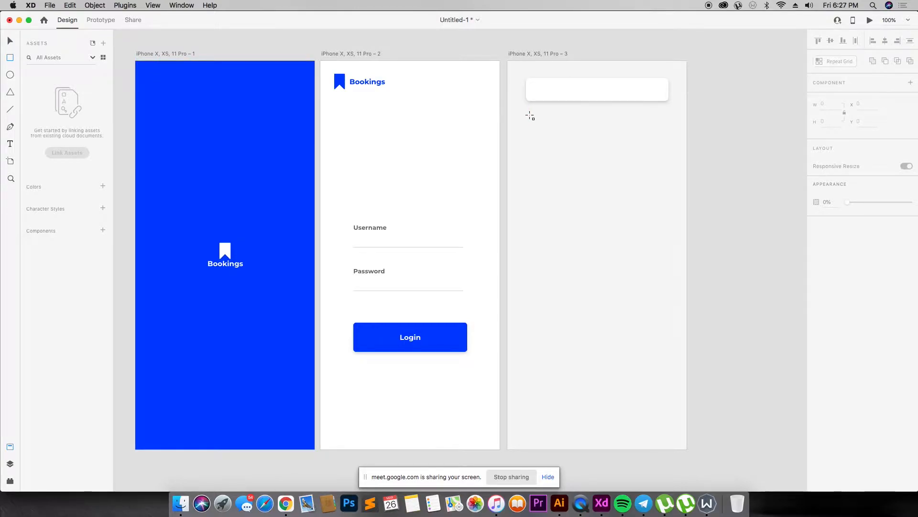
key("e")
left_click_drag(526, 112, 552, 139)
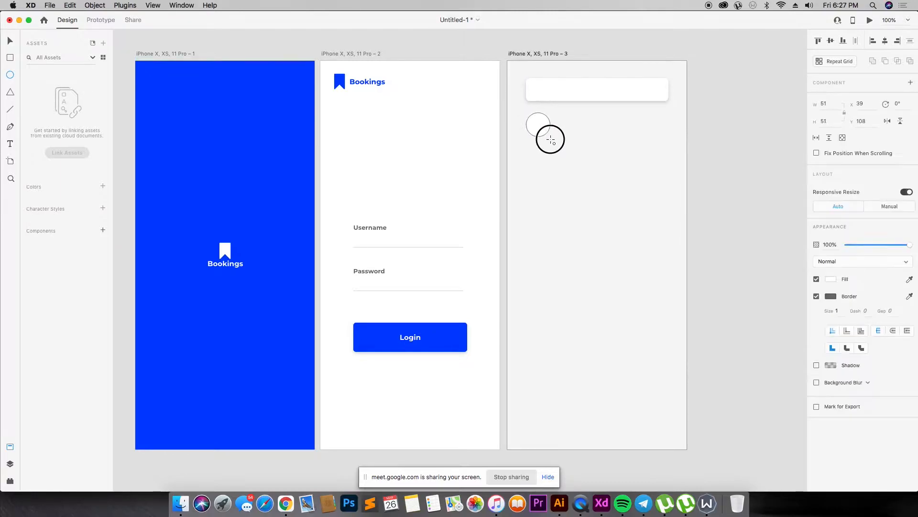
left_click(816, 297)
left_click(816, 313)
- Duplicate the circle into an evenly spaced row of five, with the last one running past the artboard's edge
left_click_drag(544, 126, 638, 122)
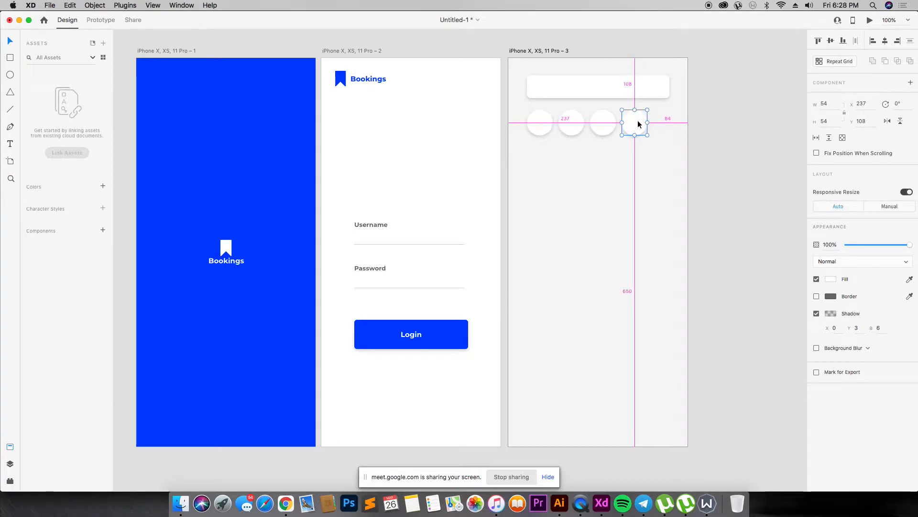
left_click_drag(637, 127, 537, 120)
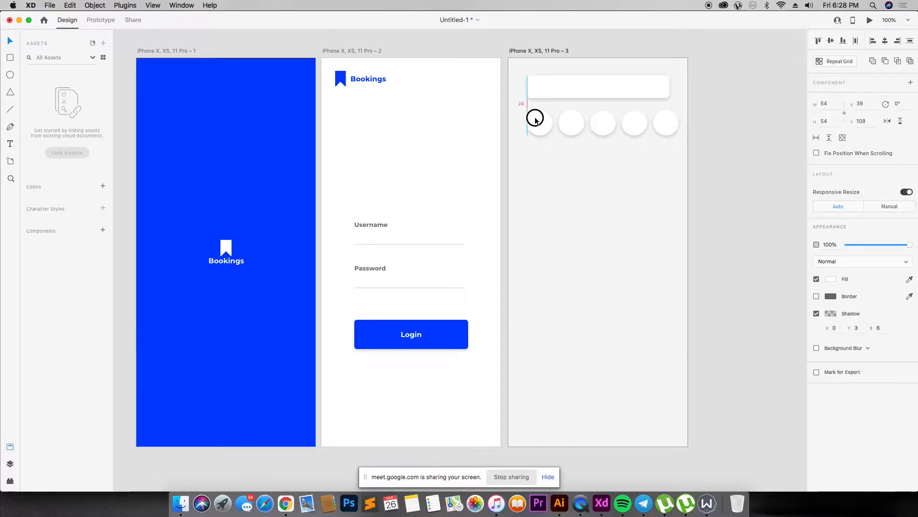
left_click_drag(682, 122, 698, 119)
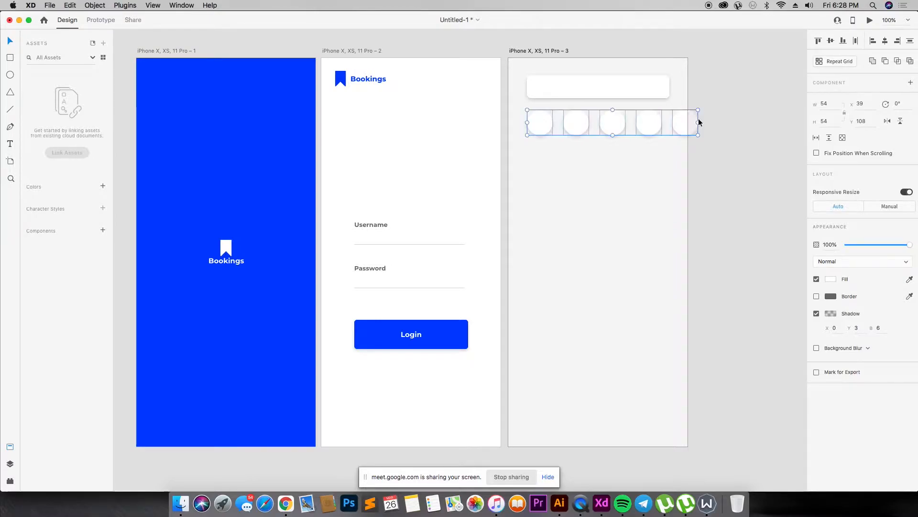
left_click(740, 111)
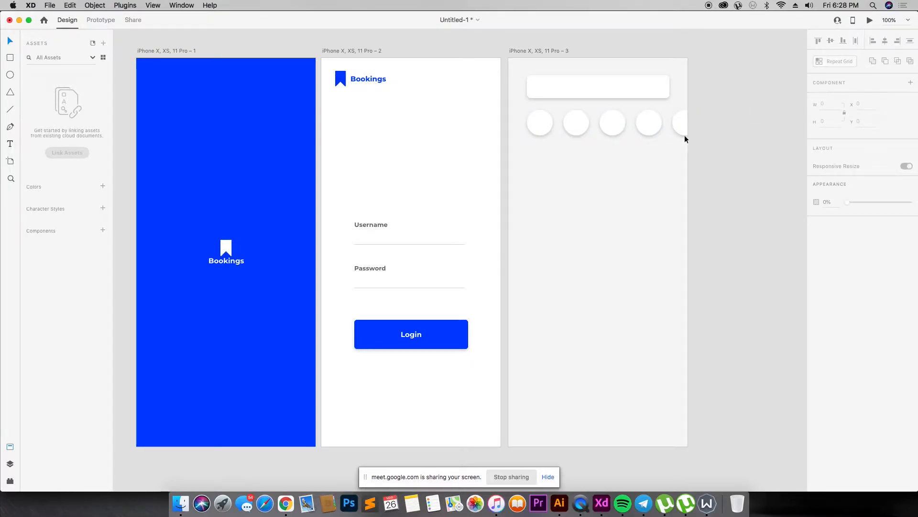
- Copy the "Password" label under the first circle, change its text to "Hotels" and set the font size to 12
left_click_drag(373, 267, 551, 145)
double_click(552, 142)
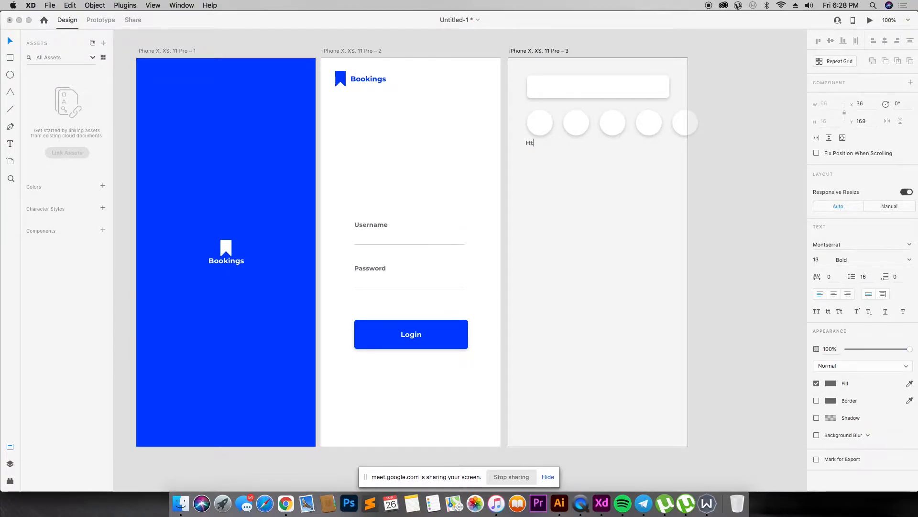
left_click(569, 146)
left_click_drag(536, 147, 545, 144)
key("Delete")
left_click(538, 143)
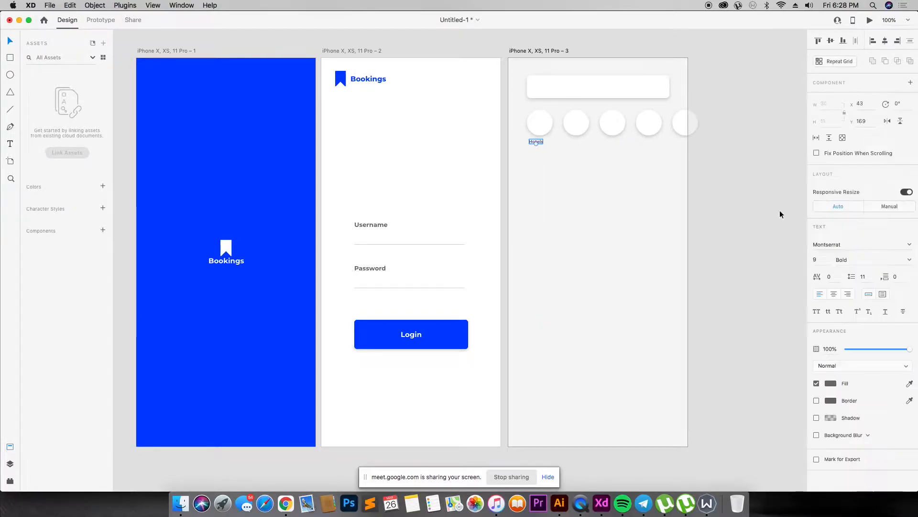
type("12")
key("Return")
left_click(561, 186)
- Copy the label under the second and third circles and change the texts to "Homes" and "Resorts"
left_click_drag(547, 143, 584, 145)
double_click(581, 145)
type("Homes")
key("Escape")
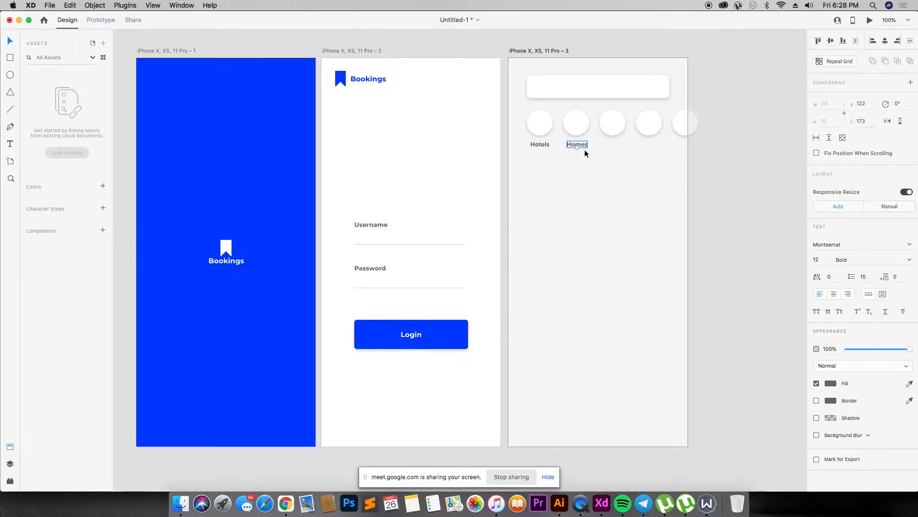
left_click_drag(587, 145, 619, 146)
key("super+z")
double_click(621, 145)
type("Resorts")
left_click(677, 182)
- Copy the label under the fourth and fifth circles and change the texts to "Villas" and "Apartments"
left_click_drag(623, 146, 660, 143)
double_click(653, 142)
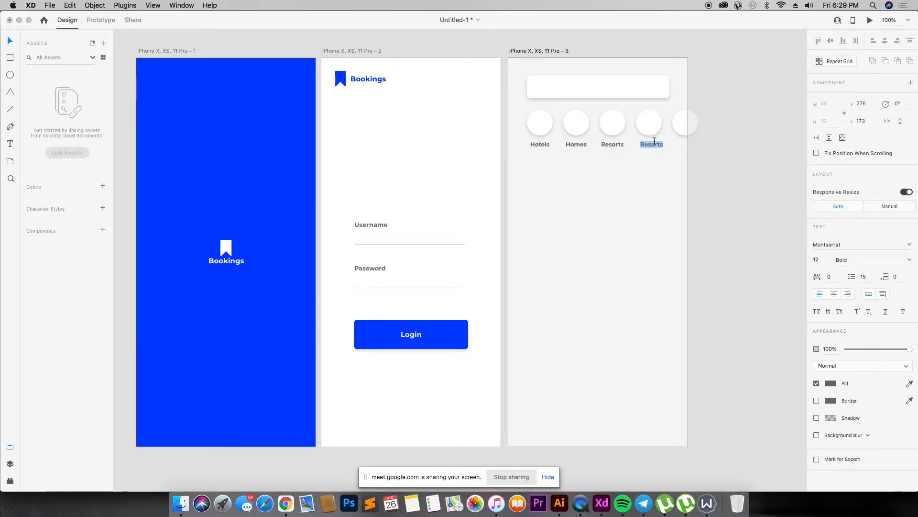
key("Escape")
left_click_drag(653, 143, 686, 142)
double_click(685, 144)
key("Escape")
- Set the font weight of all five category labels under the circles to SemiBold
left_click_drag(697, 143, 696, 147)
left_click(648, 143, "shift")
left_click(616, 145, "shift")
left_click(576, 145, "shift")
left_click(542, 145, "shift")
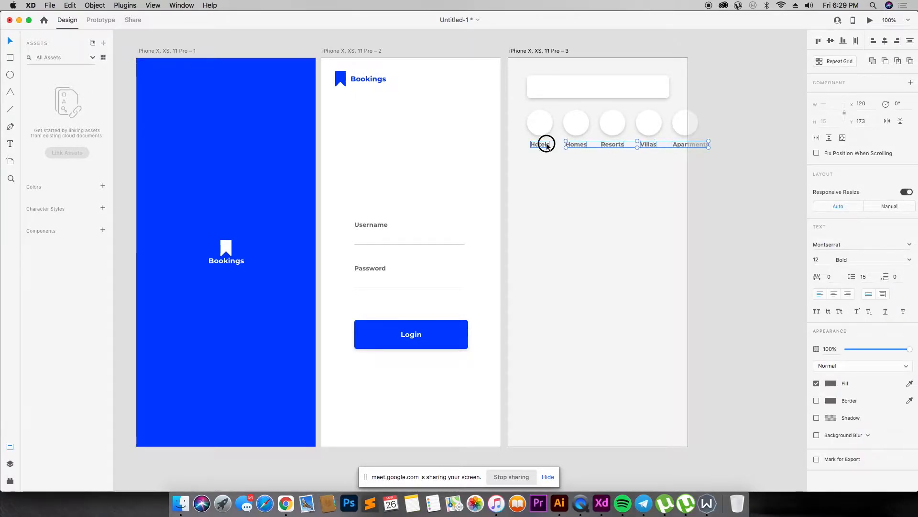
left_click(904, 258)
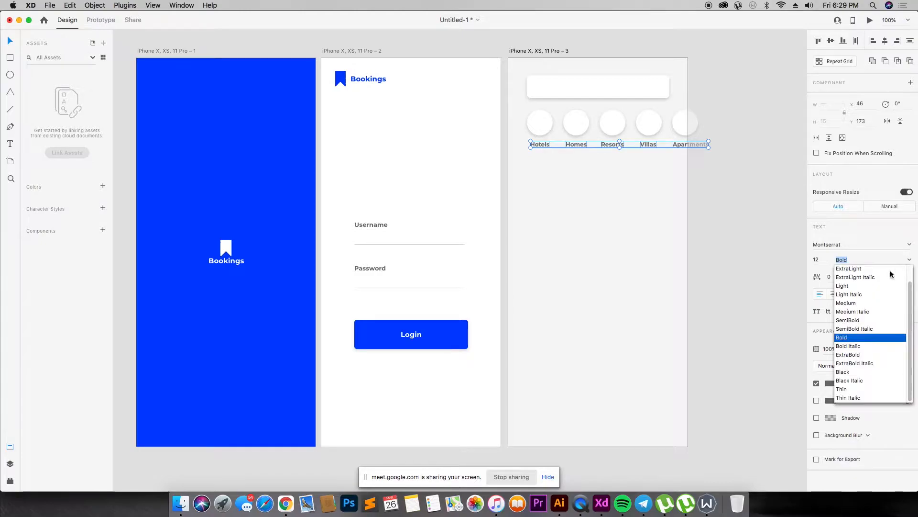
left_click(865, 320)
left_click(744, 242)
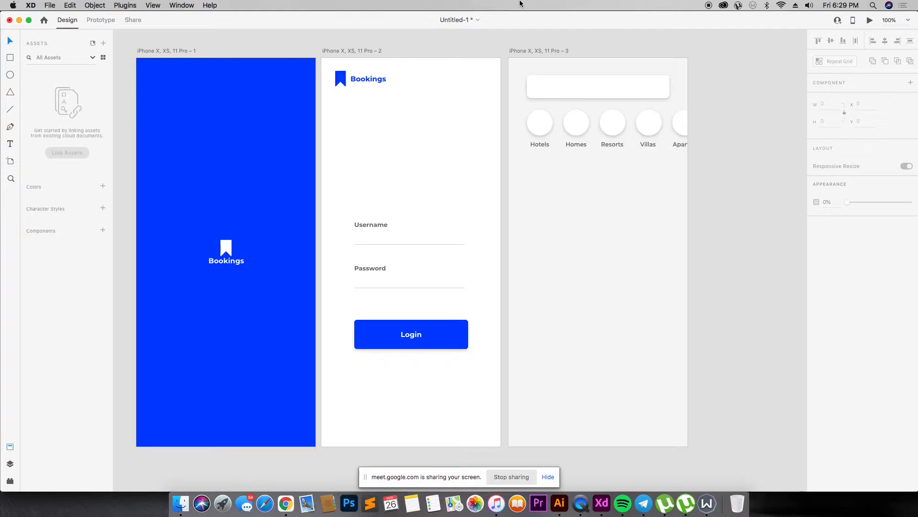
- Draw a rectangle about 291 by 390 px below the category labels and set its corner radius to 8
key("r")
mouse_move(530, 163)
left_mouse_down()
mouse_move(724, 299)
mouse_move(676, 354)
mouse_move(677, 343)
mouse_move(669, 349)
left_mouse_up()
left_click(855, 279)
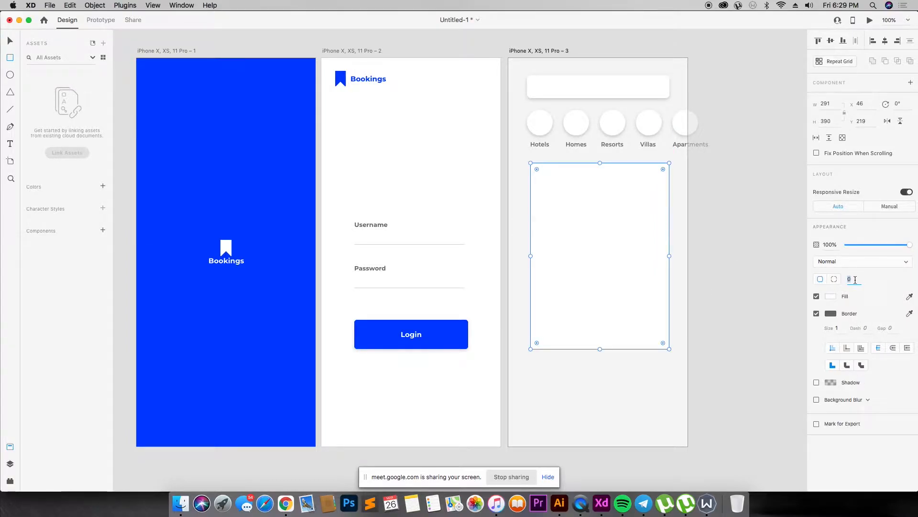
type("8")
key("Return")
- Add a drop shadow to the large card rectangle and remove its border
left_click(816, 382)
left_click(816, 314)
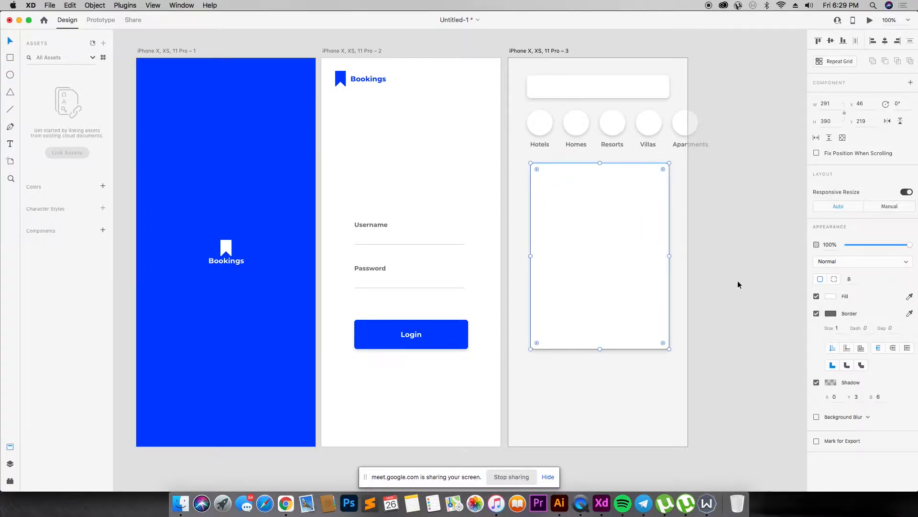
left_click(724, 242)
left_click(657, 220)
left_click(817, 314)
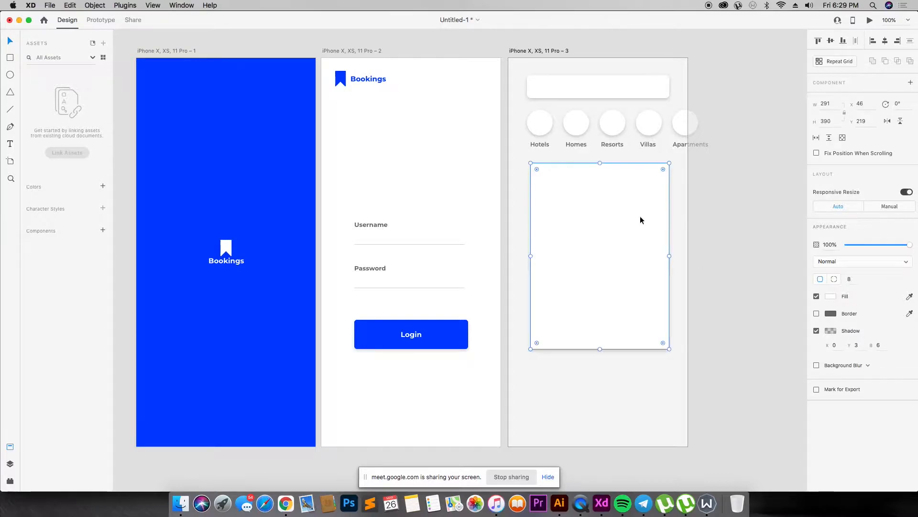
- Switch to Google Chrome and search the web for "lacampagne tropicana"
key("super+Tab")
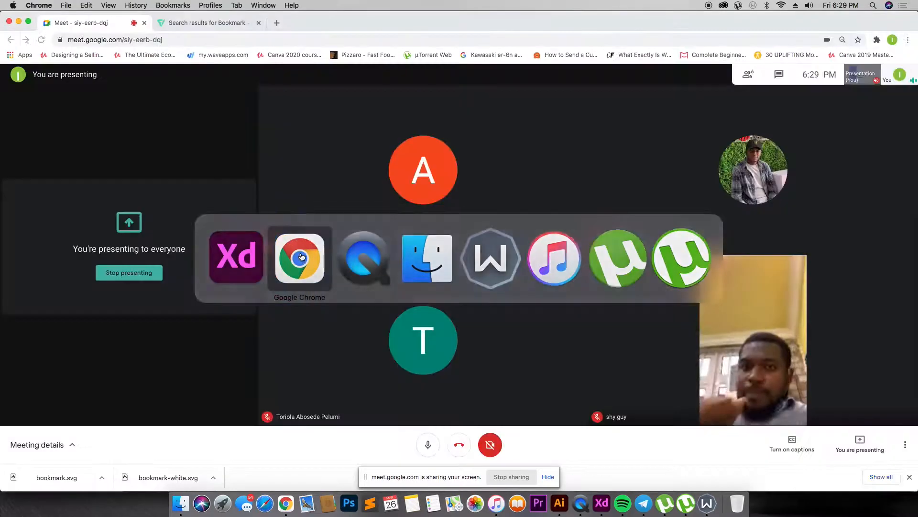
left_click(214, 21)
left_click(228, 39)
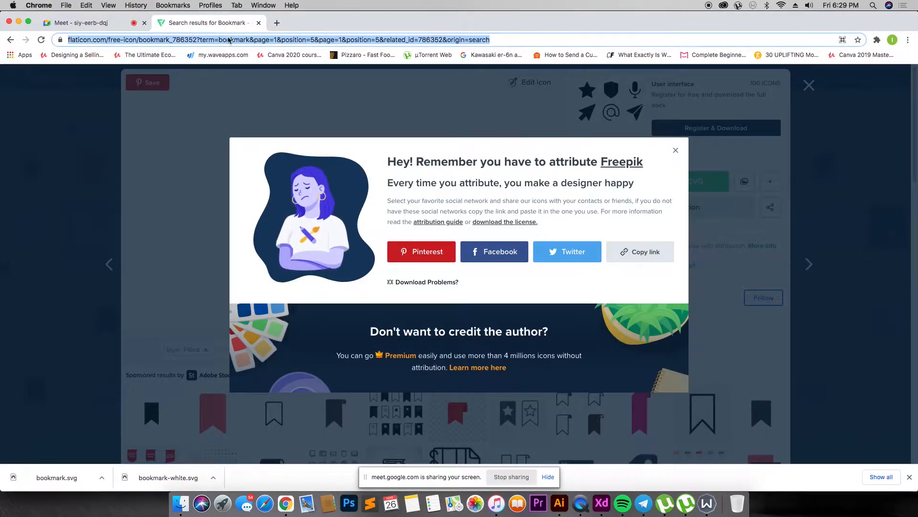
type("lacam")
key("Down")
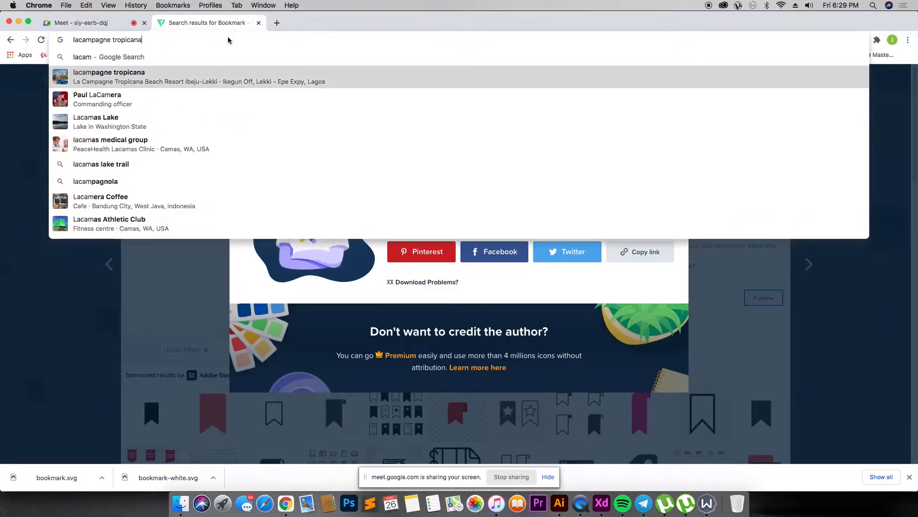
key("Return")
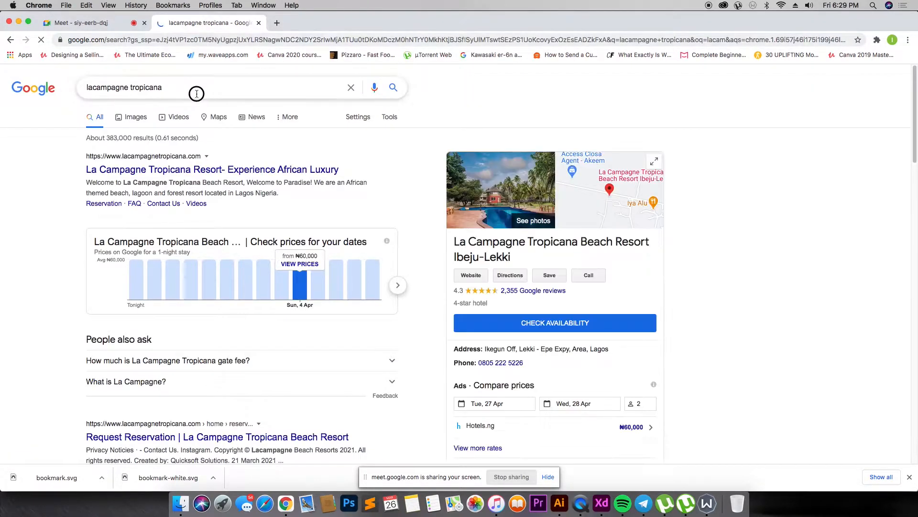
- Search Google Images for "maldives" and save the W Maldives resort picture with the round pool
left_click_drag(201, 93, 2, 63)
type("mald")
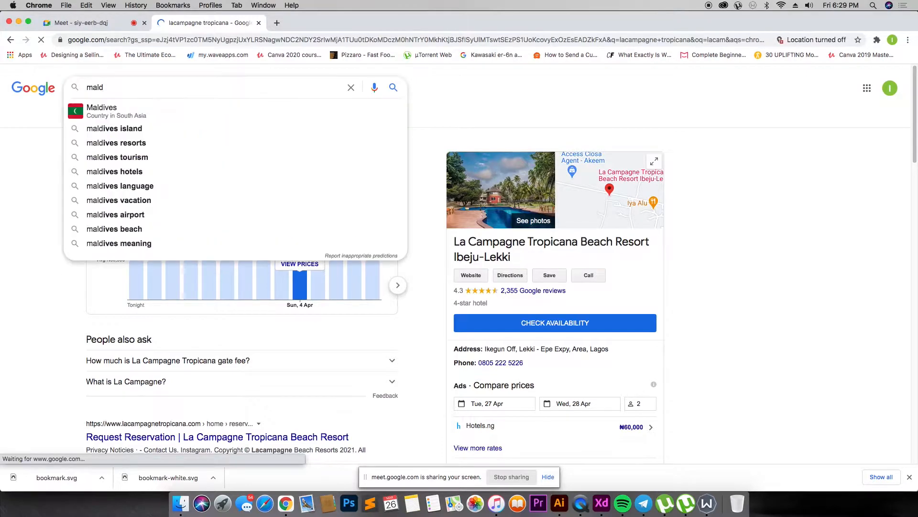
key("Down")
key("Return")
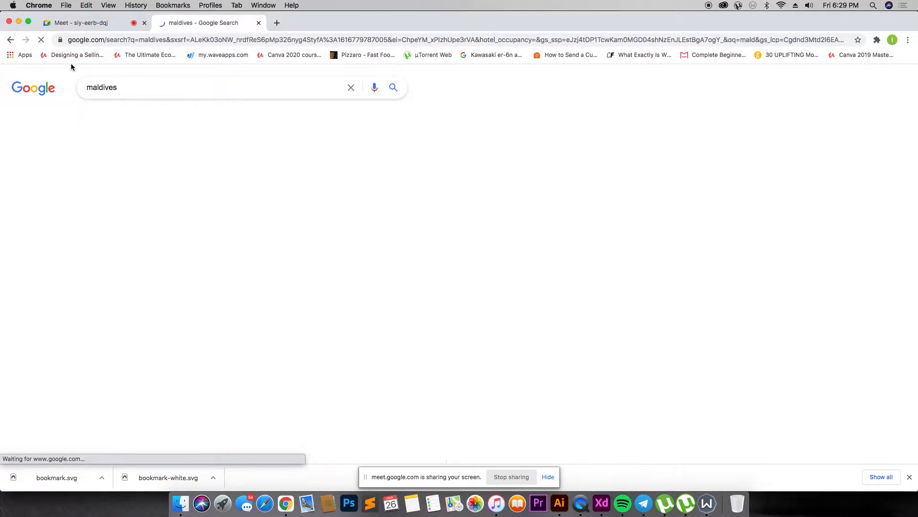
left_click(135, 118)
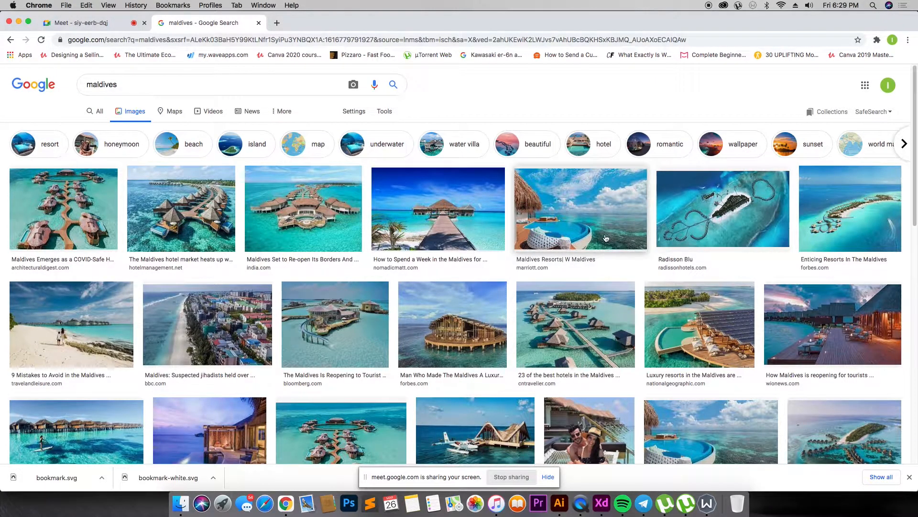
left_click(607, 239)
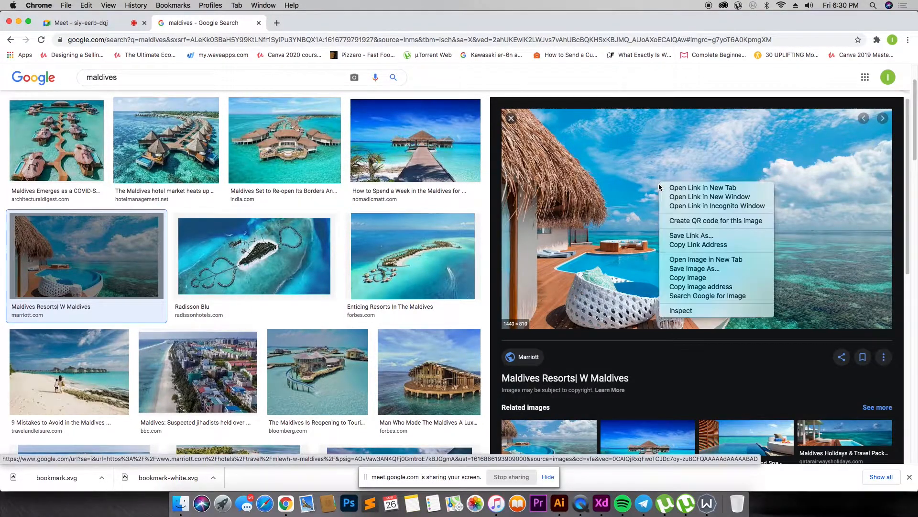
left_click(693, 270)
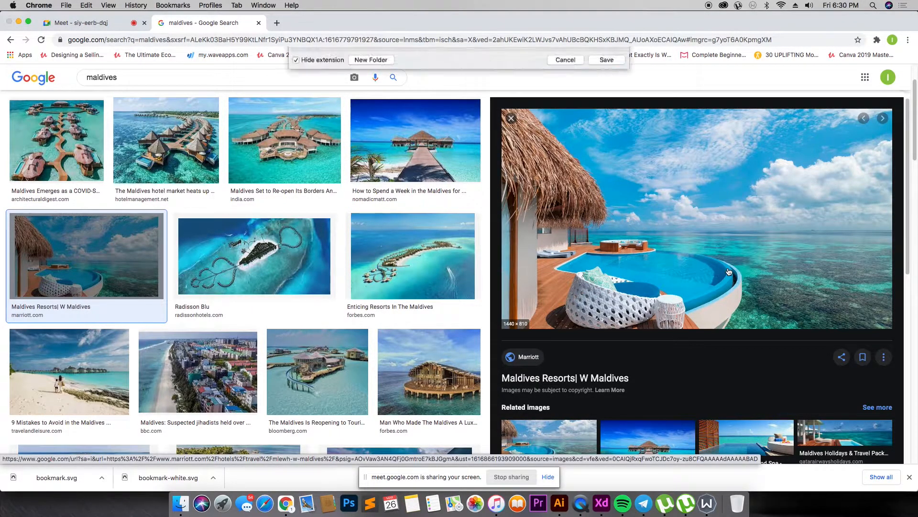
key("Return")
- Bring the downloaded resort picture into Adobe XD and fill the large card rectangle with it
left_click_drag(56, 479, 645, 250)
key("super+Tab")
key("super+Tab")
key("super+Tab")
key("super+Tab")
key("super+Tab")
key("super+Tab")
key("super+Tab")
key("super+Tab")
key("super+Tab")
double_click(597, 246)
left_click(776, 120)
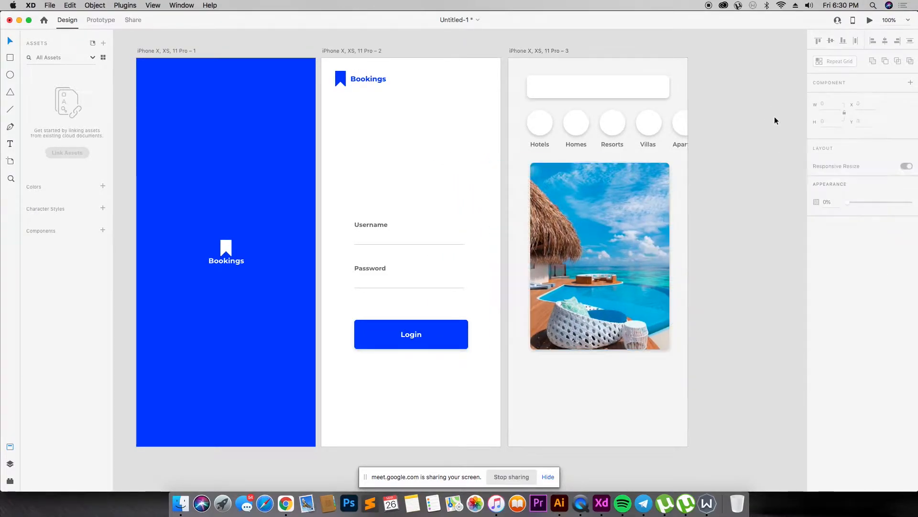
- Copy the "Hotels" label into the empty area below the resort picture
left_click(660, 208)
left_click(771, 210)
key("r")
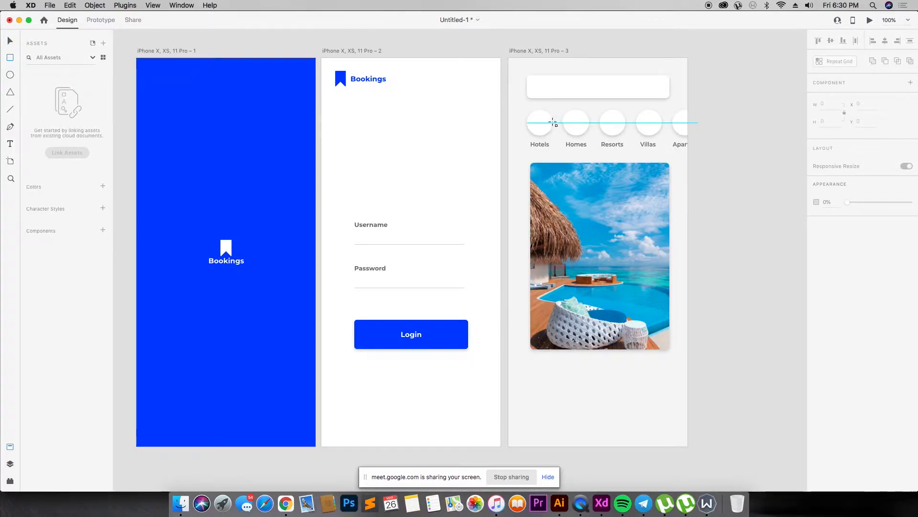
key("v")
left_click_drag(544, 146, 584, 393)
- Keep the large card rectangle at 100% opacity and change its fill to black
left_click(585, 282)
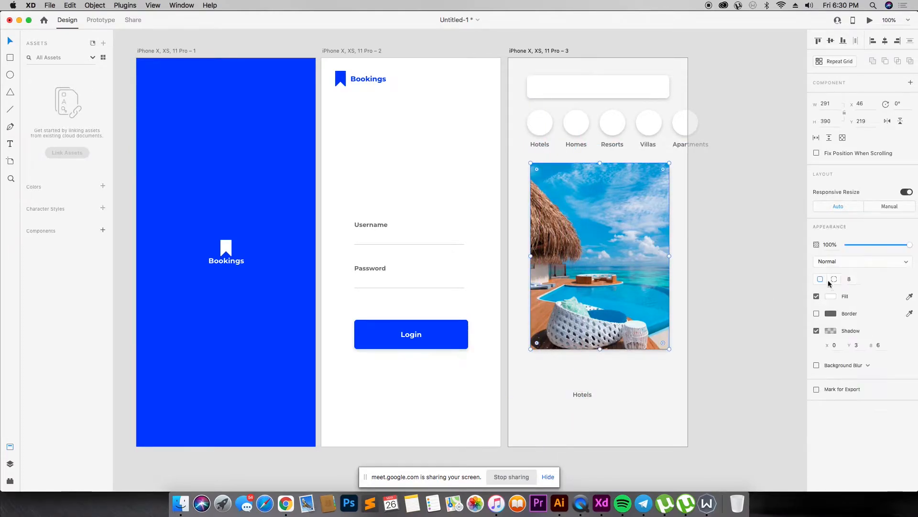
left_click(875, 245)
left_click_drag(875, 245, 913, 243)
left_click_drag(660, 240, 699, 348)
left_click(827, 297)
left_click(657, 249)
left_click_drag(657, 249, 611, 245)
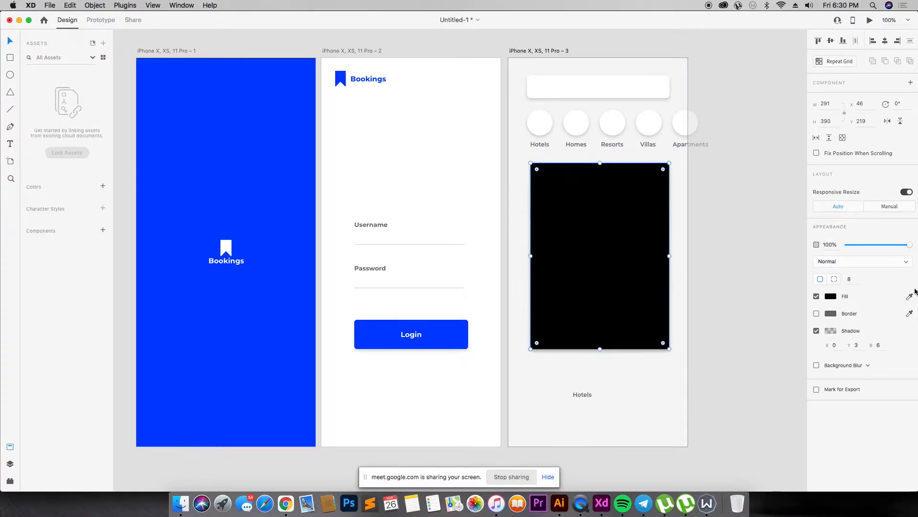
- Lower the black card overlay's opacity to about 11% and restyle the Hotels label beneath it in Playfair Display Bold, size 21
left_click_drag(880, 246, 855, 248)
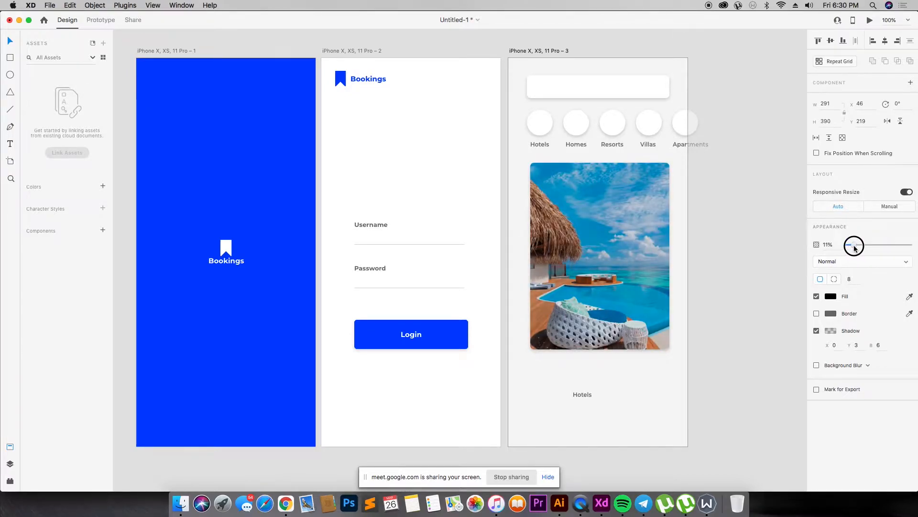
left_click(582, 394)
type("21")
key("Return")
left_click(861, 246)
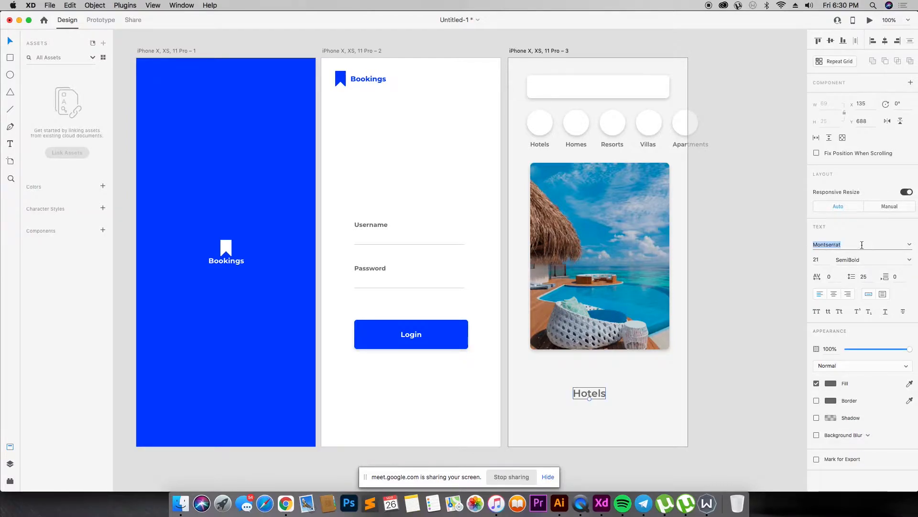
key("Return")
- Replace the enlarged Hotels label's text with "Maldives" and set its font size to 26
double_click(591, 391)
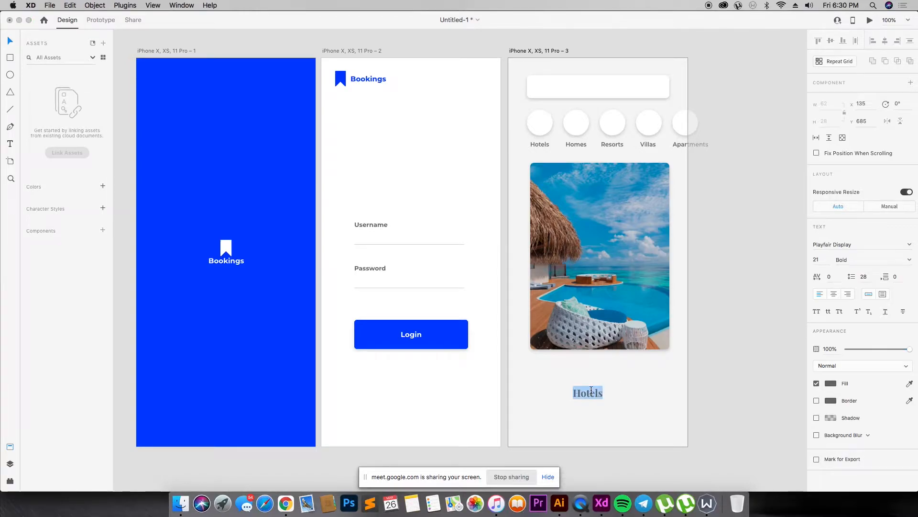
type("Malide")
key("BackSpace")
key("BackSpace")
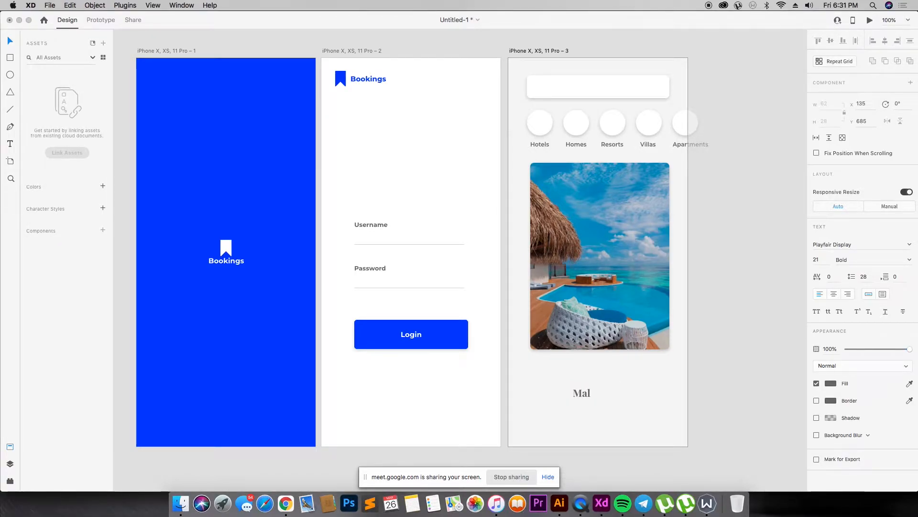
key("super+Tab")
key("super+Tab")
key("BackSpace")
type("dives")
key("Escape")
type("26")
key("Return")
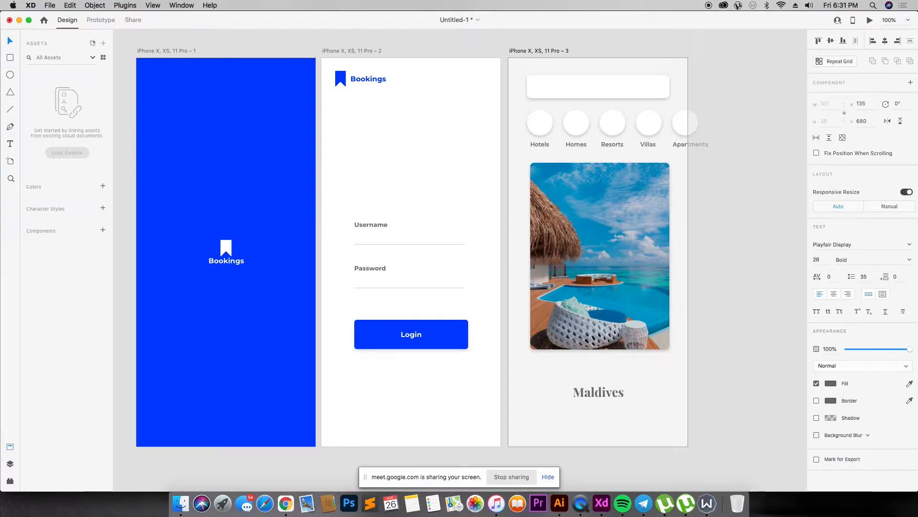
- Place the Maldives title over the lower part of the picture, match its fill to the artboard's light background, and set its size to 32
left_click_drag(621, 395, 579, 315)
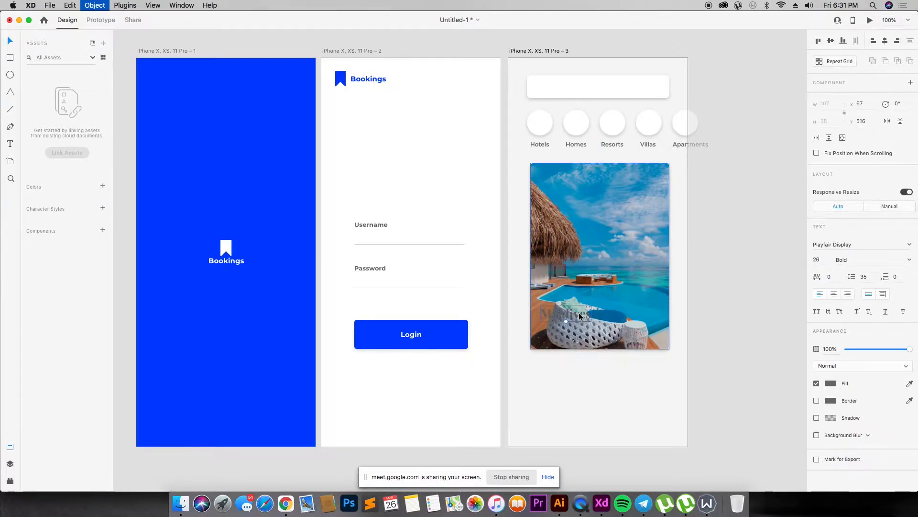
key("i")
left_click(590, 389)
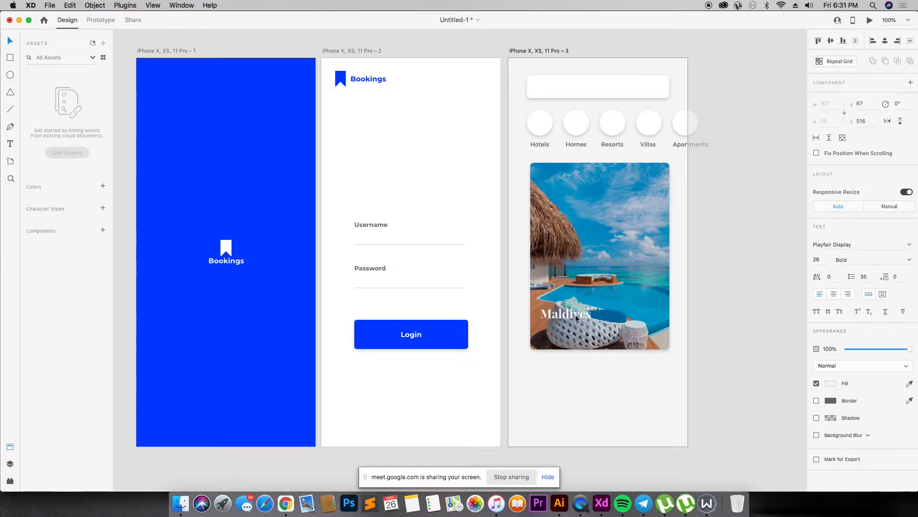
left_click(816, 260)
type("32")
key("Return")
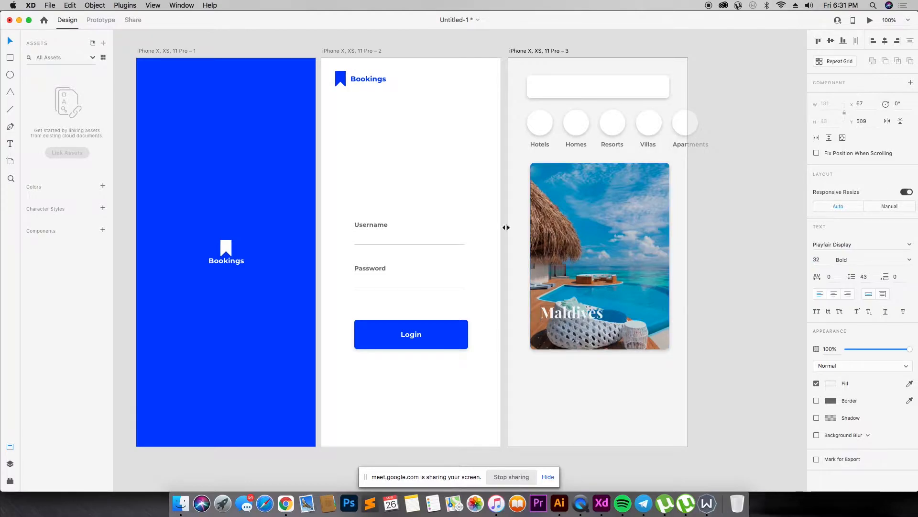
- Darken the resort picture by raising the black overlay's opacity to roughly 36%, and nudge the Maldives title slightly up and inward
left_click(645, 238)
left_click(870, 245)
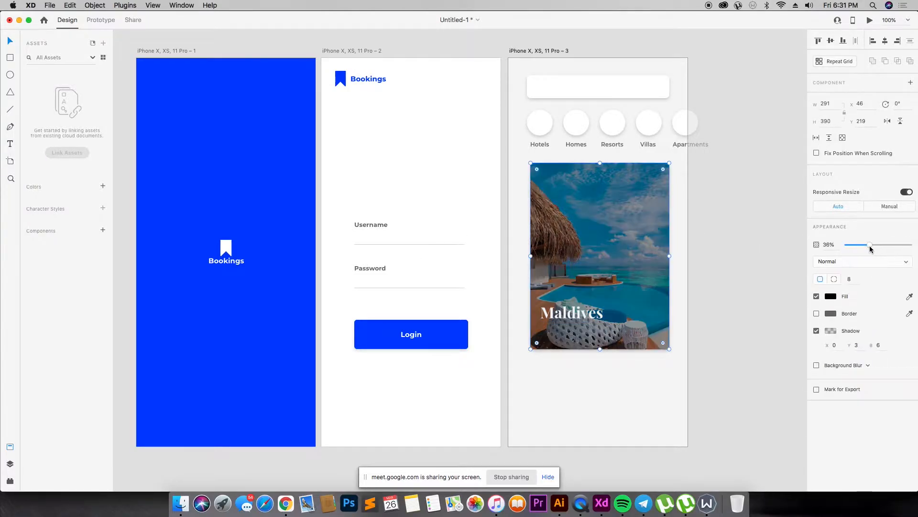
left_click_drag(869, 247, 867, 245)
left_click_drag(565, 324, 574, 313)
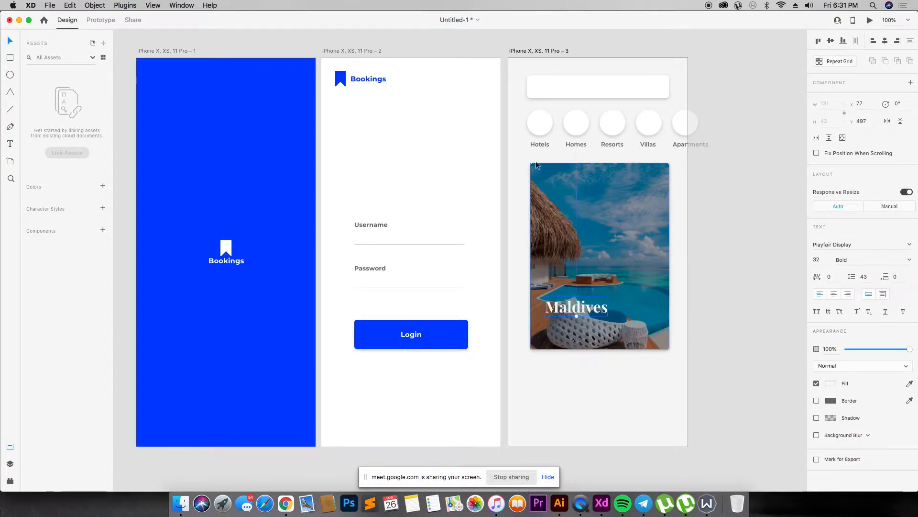
- Copy the Hotels category label to just below the Maldives title and make its fill white (#FFFFFF)
left_click_drag(538, 145, 565, 329)
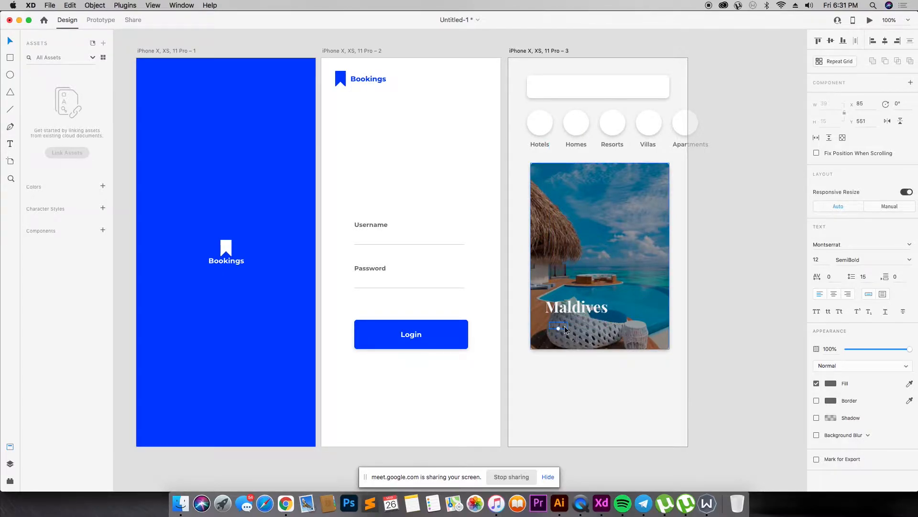
left_click(830, 384)
left_click_drag(750, 357, 695, 319)
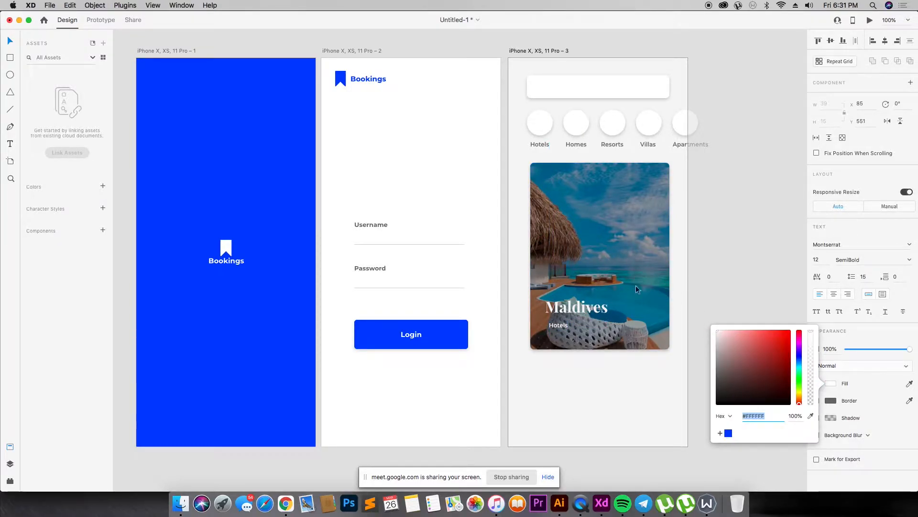
left_click(565, 324)
- Move the white label closer under the title and change its text to "Take the opportunity to explore this lovely island." on two lines
left_click_drag(565, 326, 563, 321)
double_click(562, 319)
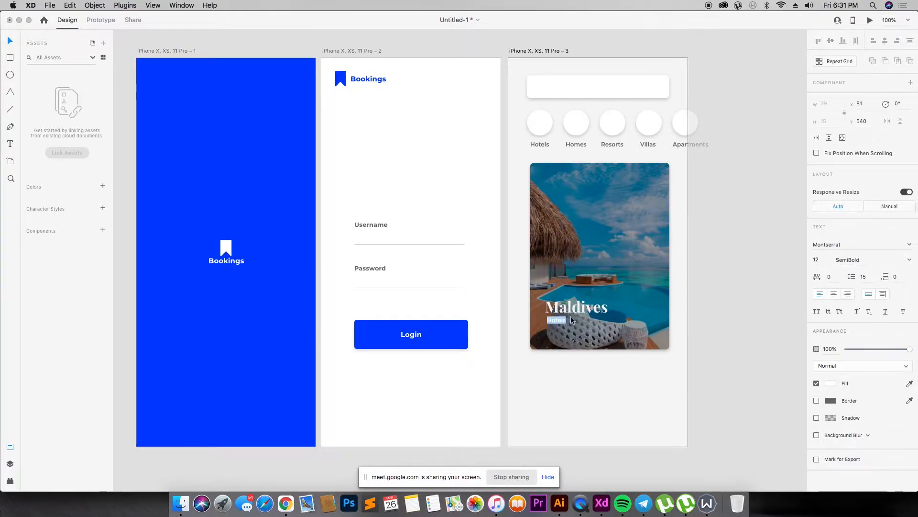
type("Take the opport")
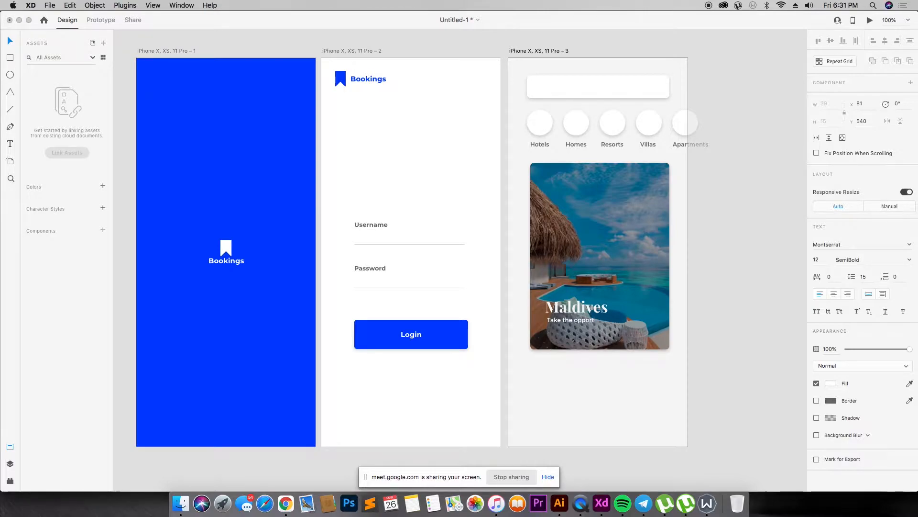
type("unity to explore")
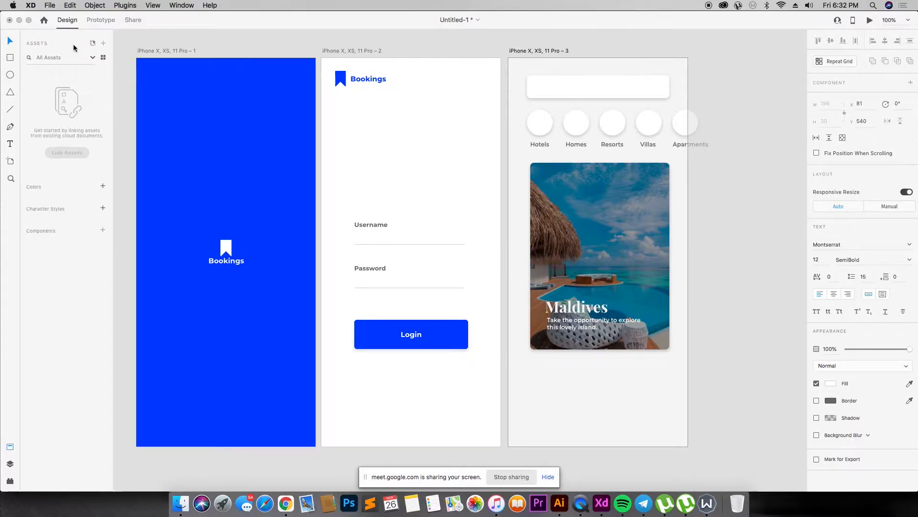
- Set the black overlay's opacity to 14% and turn off its shadow
left_click(596, 188)
mouse_move(867, 245)
left_mouse_down()
mouse_move(849, 243)
mouse_move(871, 245)
mouse_move(855, 247)
left_mouse_up()
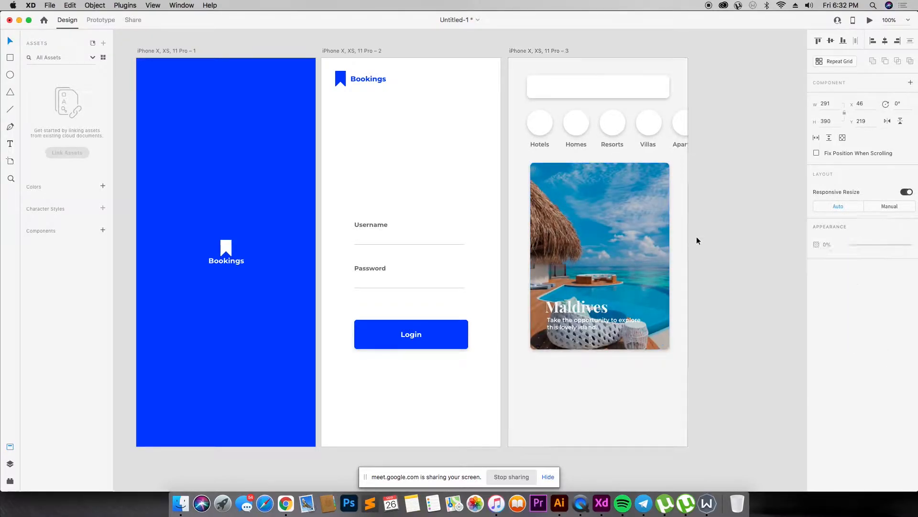
left_click_drag(654, 215, 644, 216)
left_click(666, 216)
left_click(639, 223)
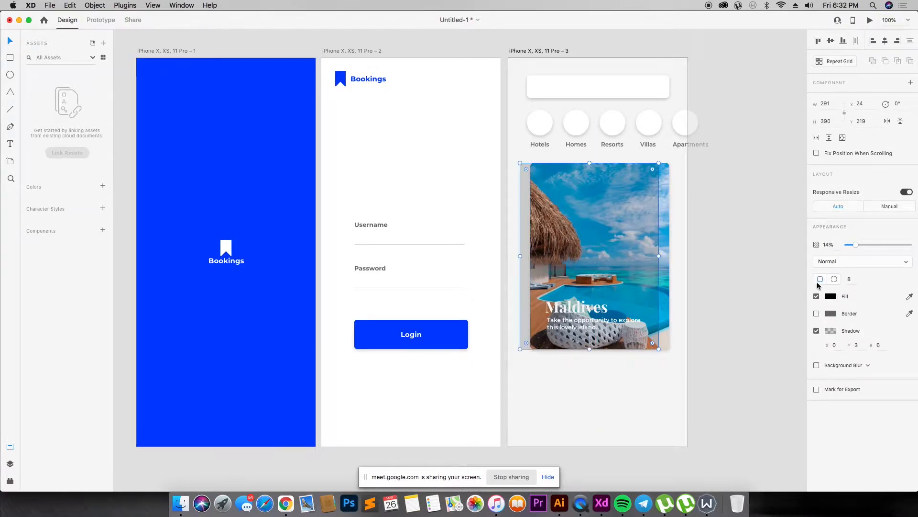
left_click(817, 331)
- Duplicate the resort picture with its overlay beside the first card, extending past the artboard's edge
left_click_drag(599, 218, 747, 213)
left_click(769, 187)
left_click(621, 209)
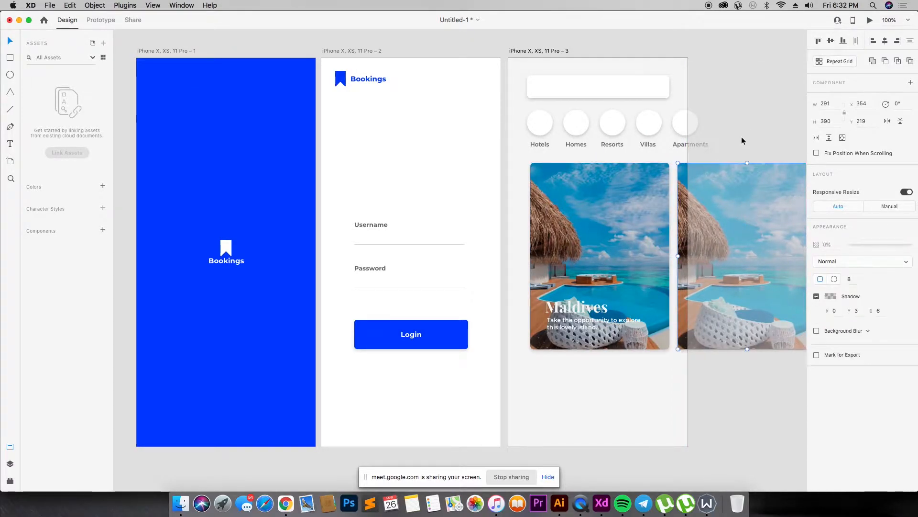
left_click(740, 148)
- Switch to Chrome, preview the InterContinental Maldives picture, and search Google Images for "sal"
key("super+Tab")
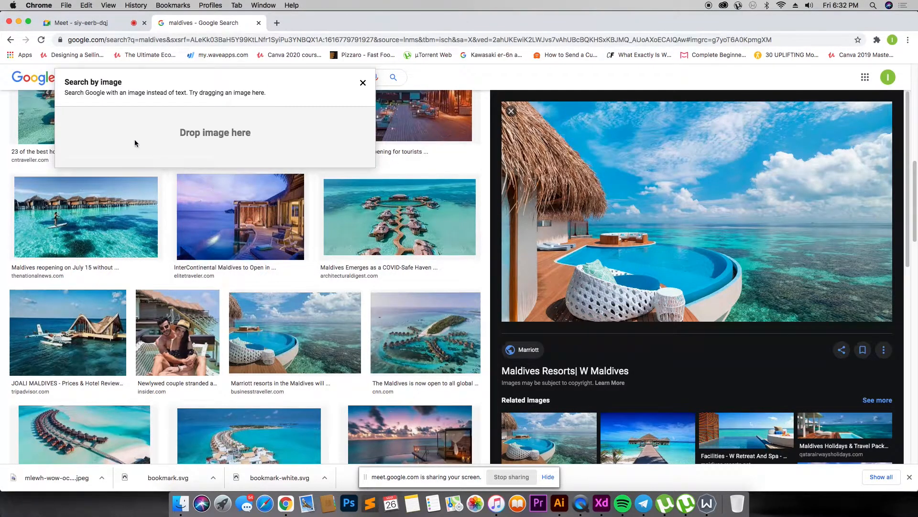
left_click(217, 196)
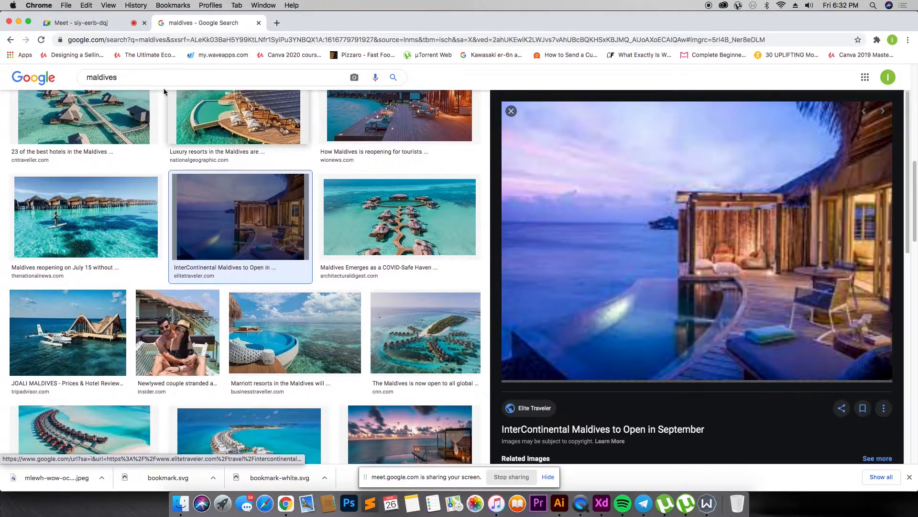
left_click_drag(156, 79, 1, 49)
type("ma")
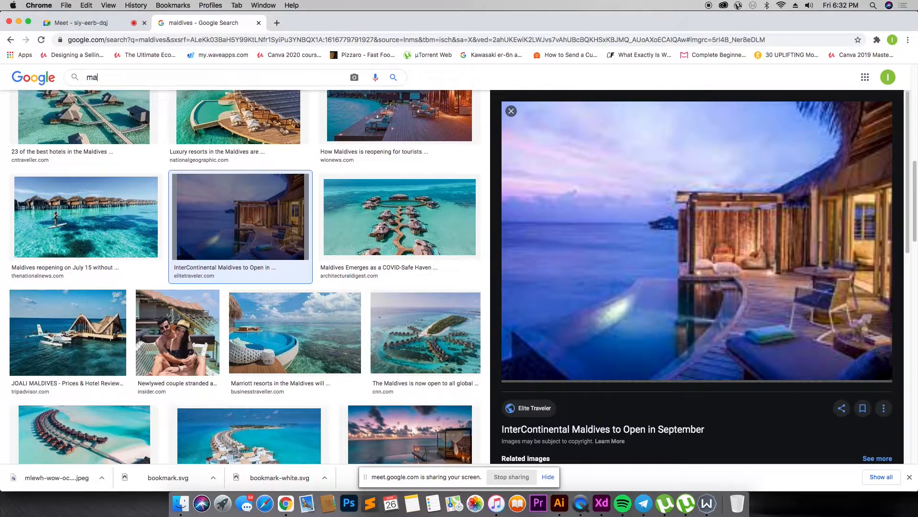
key("BackSpace")
key("BackSpace")
type("sal")
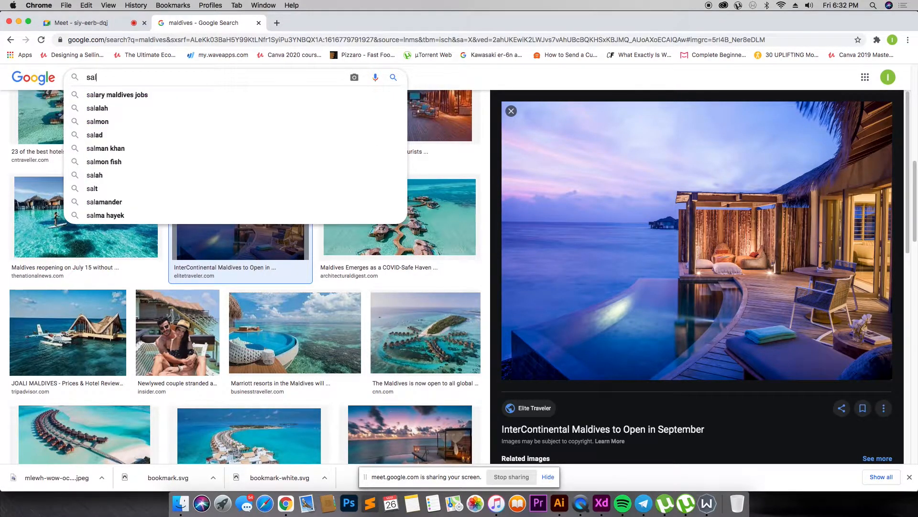
key("Return")
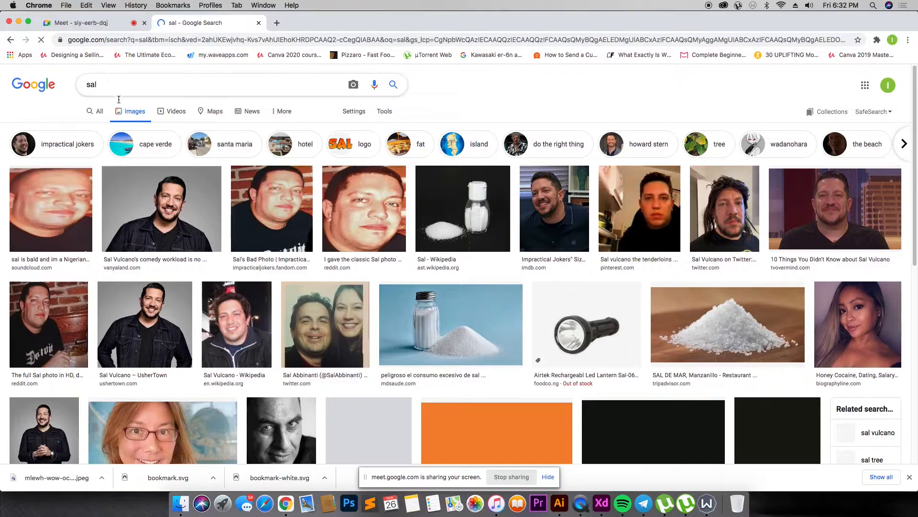
- Narrow the image results to "cape verde" and examine the beach picture with the boat and the other Sal pictures
left_click(149, 149)
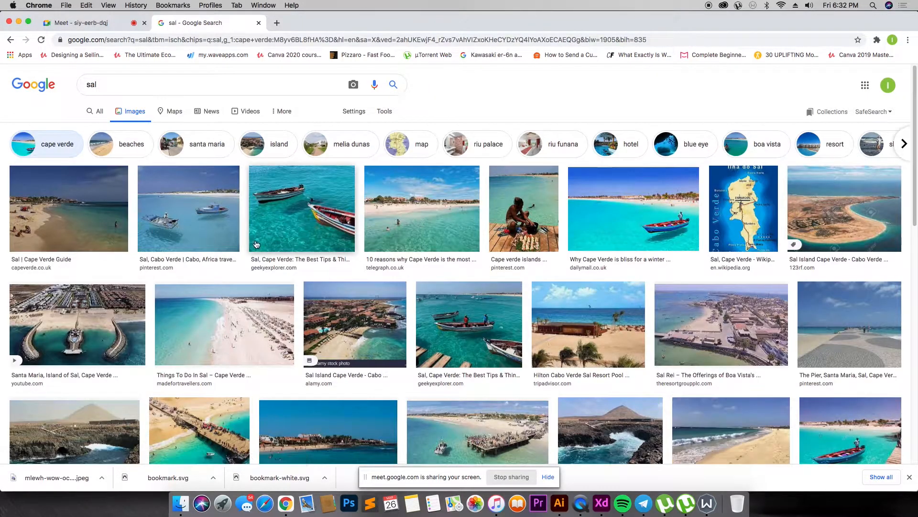
left_click(624, 204)
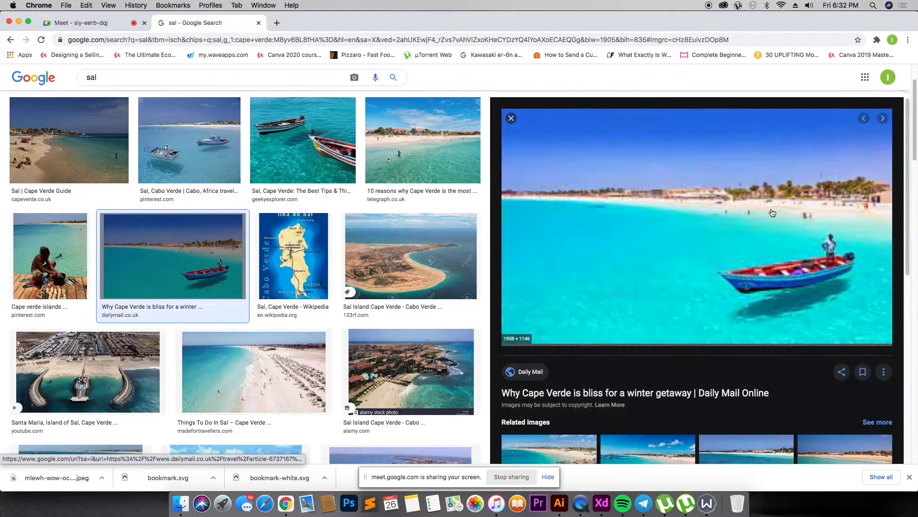
scroll(482, 295, "down", 10)
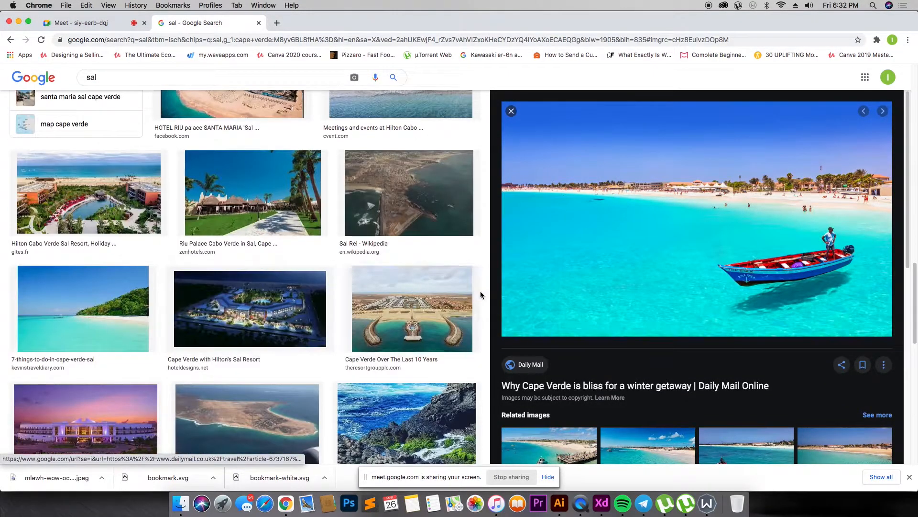
right_click(818, 220)
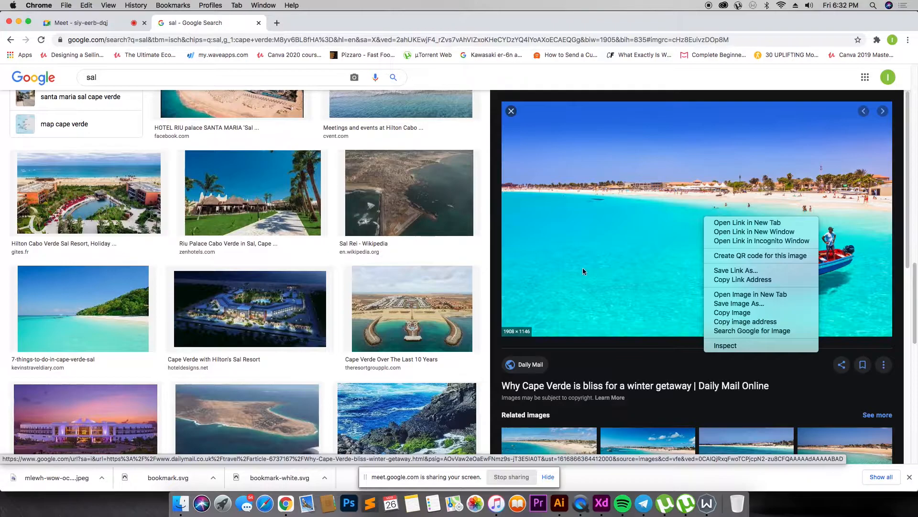
left_click(251, 367)
scroll(188, 337, "down", 20)
scroll(188, 337, "up", 20)
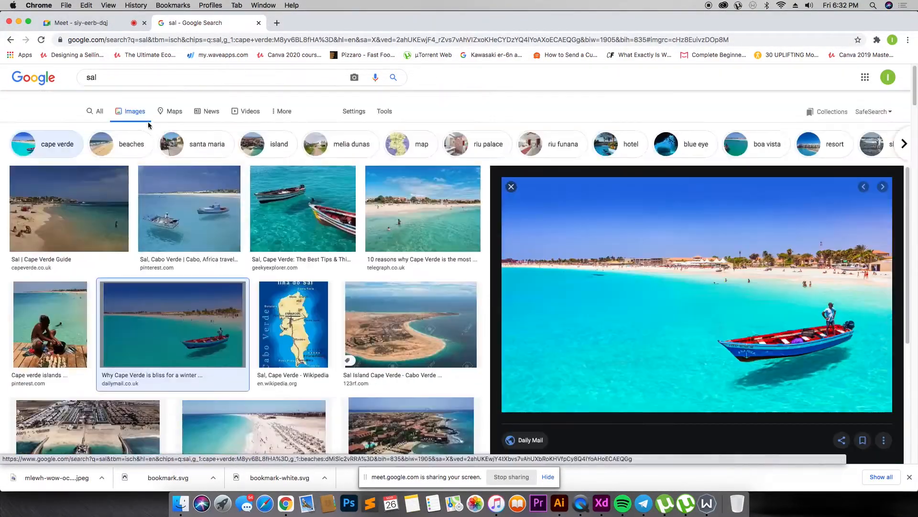
- Search Google Images for "mauritius" and preview the beach picture with the sailboat and a related palm beach picture
double_click(127, 90)
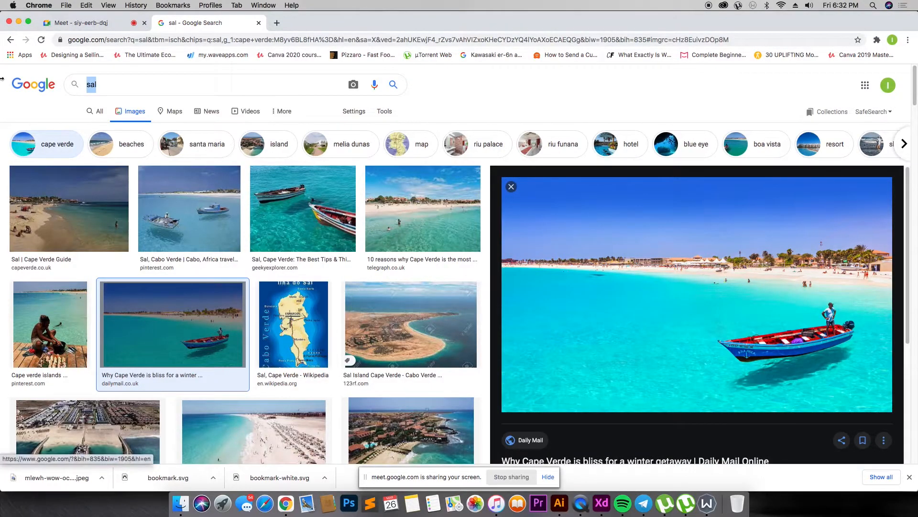
type("mau")
key("Down")
key("Return")
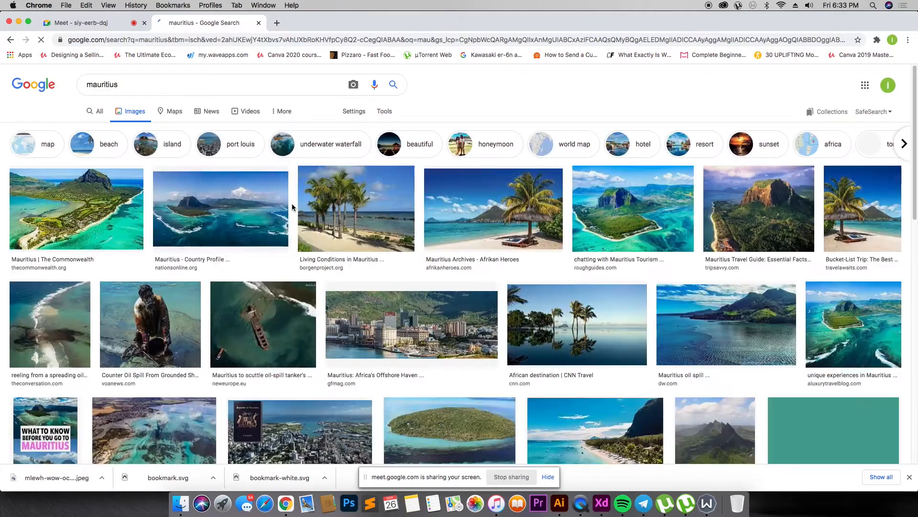
scroll(293, 207, "down", 8)
scroll(483, 268, "down", 7)
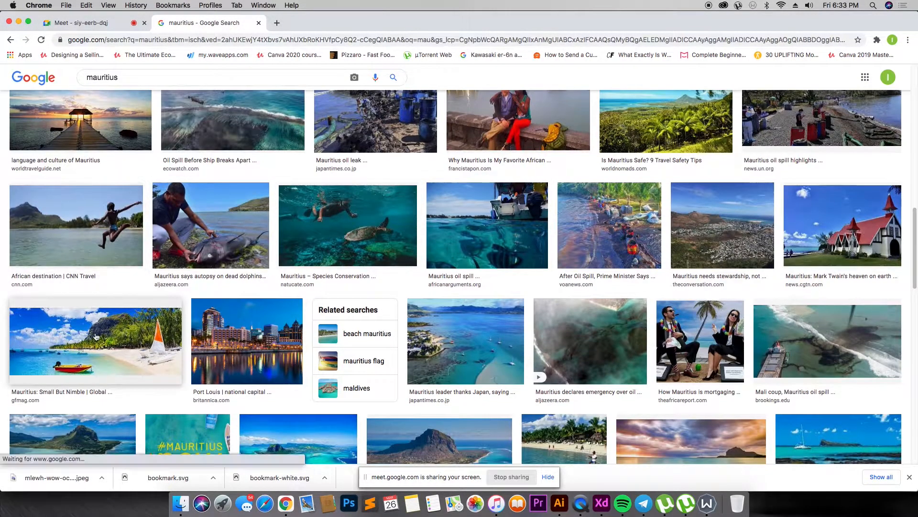
left_click(95, 337)
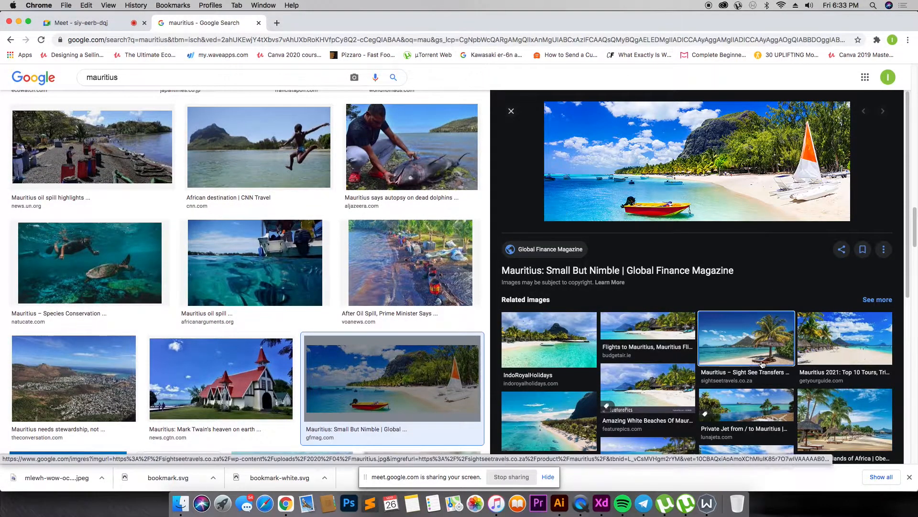
left_click(746, 337)
scroll(278, 140, "up", 10)
- Search Google Images for "dubai jbr" and look through the beachfront pictures
left_click_drag(182, 86, 1, 70)
type("duu")
key("BackSpace")
type("bai jbvr")
key("Return")
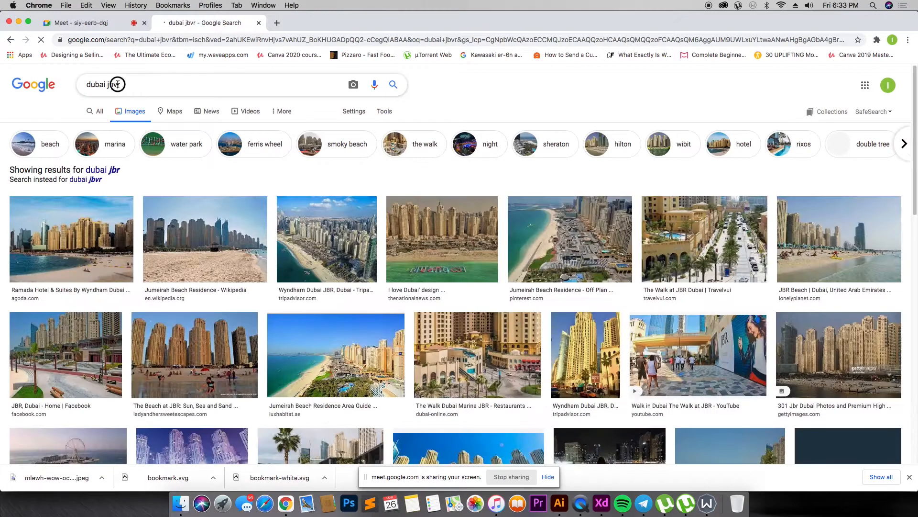
left_click(117, 85)
key("BackSpace")
key("Return")
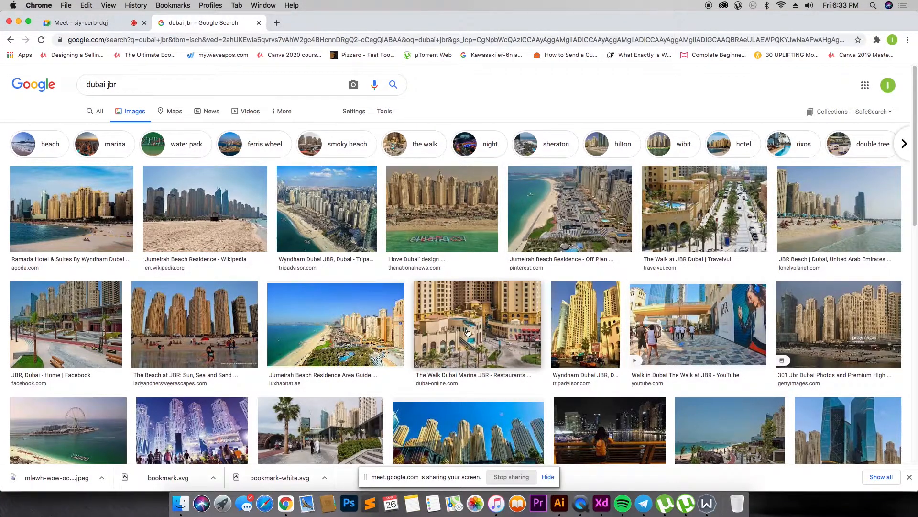
scroll(343, 326, "down", 3)
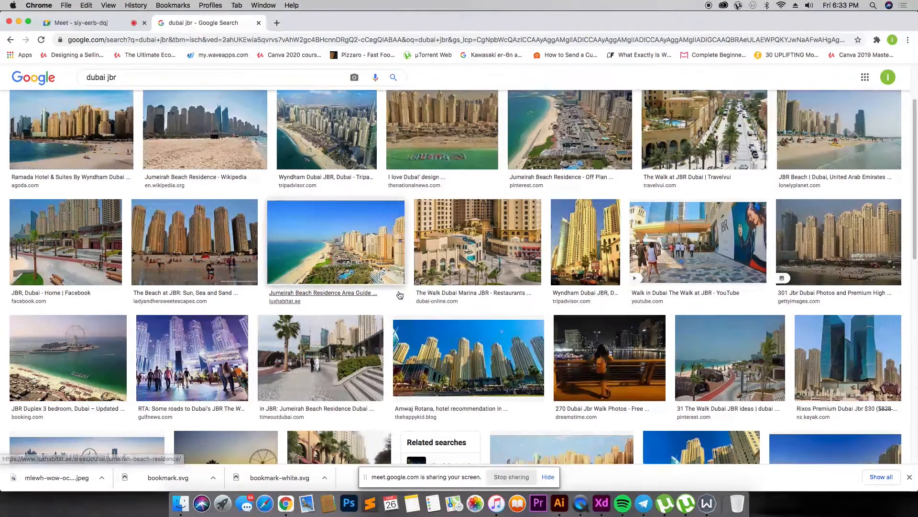
- Open the luxhabitat.ae Jumeirah Beach Residence picture from the results and save it to the Desktop as a JPEG image
left_click(365, 240)
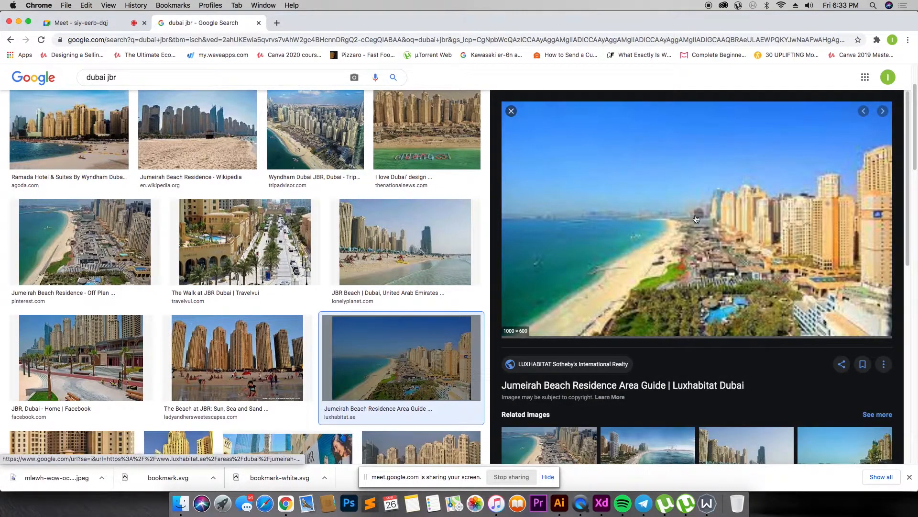
right_click(694, 202)
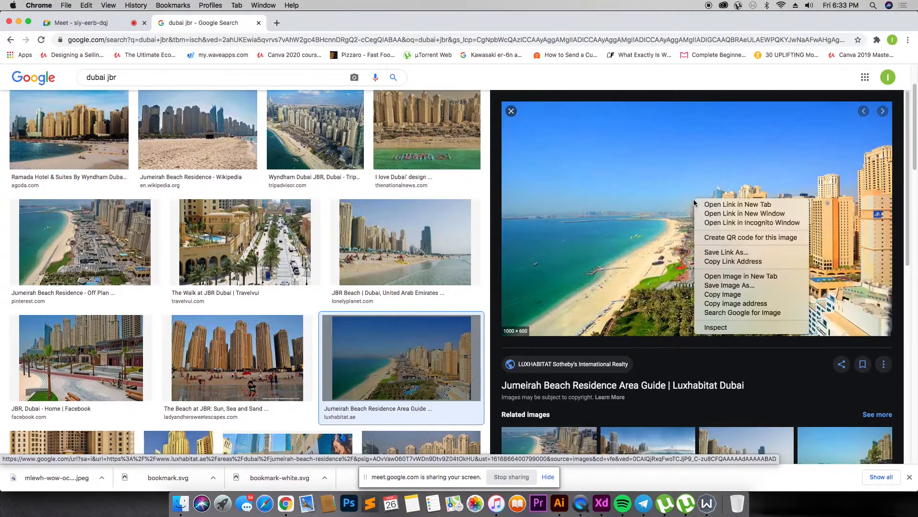
left_click(725, 285)
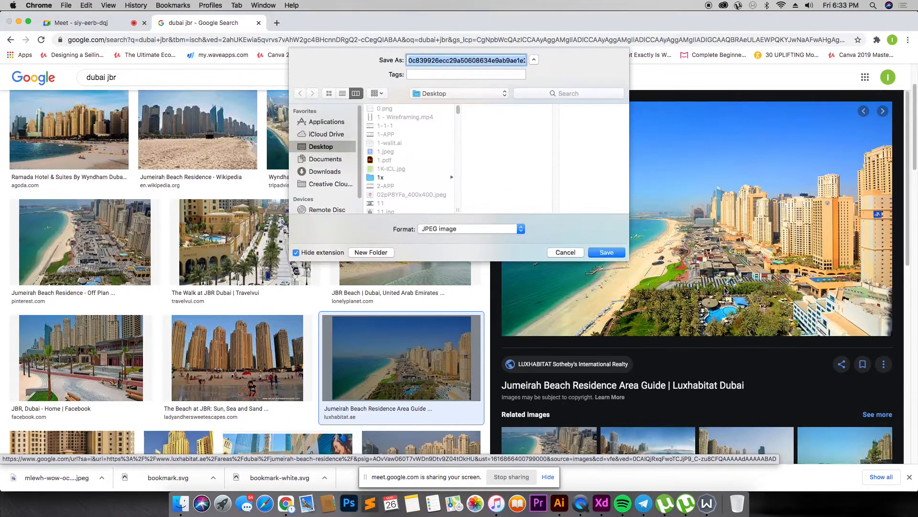
key("Return")
- Place the downloaded Jumeirah Beach Residence picture into the second destination card on the home screen in Adobe XD
left_click_drag(62, 478, 688, 229)
key("super+Tab")
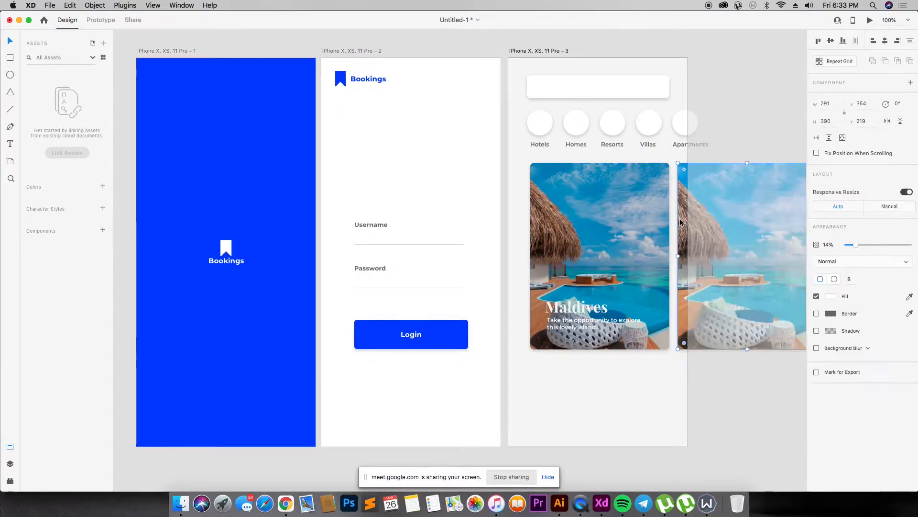
key("super+Tab")
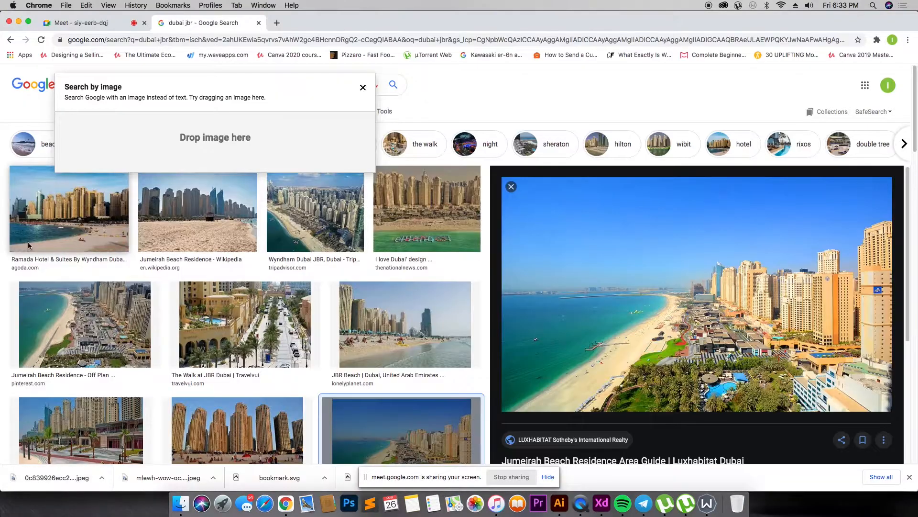
left_click_drag(58, 477, 584, 228)
key("super+Tab")
- Align the semi-transparent white overlay with the Dubai picture in the second card, at X 354, Y 223
double_click(681, 218)
left_click(714, 191)
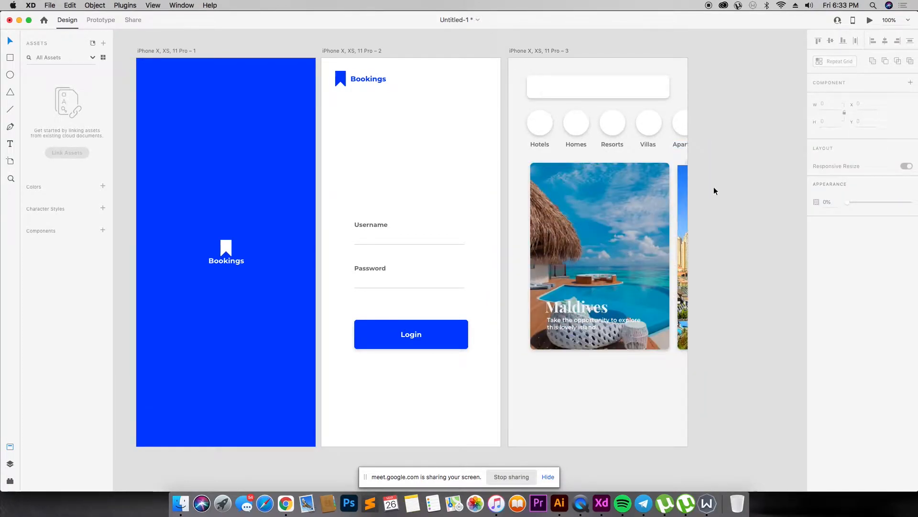
double_click(683, 218)
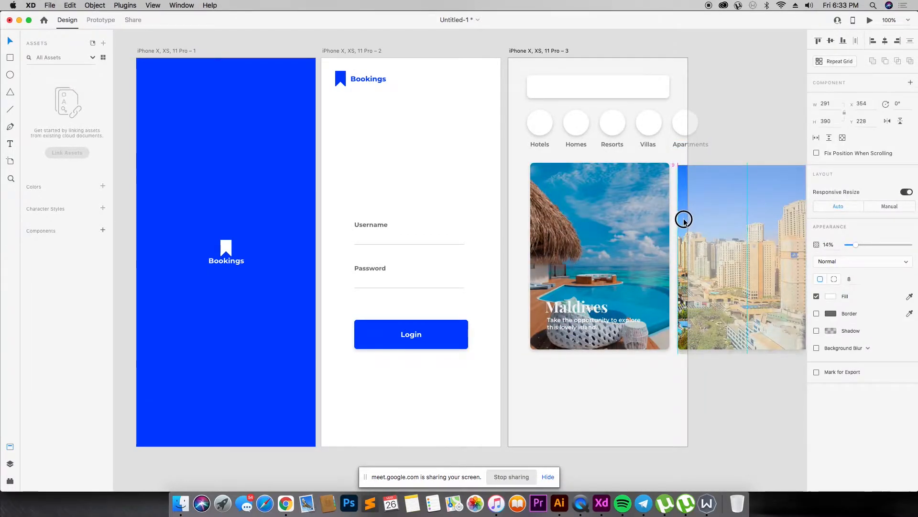
key("Escape")
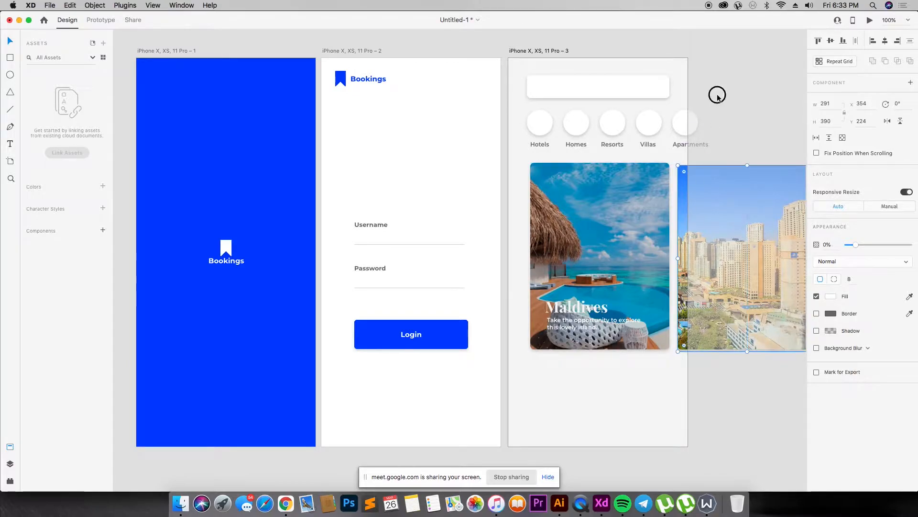
left_click(718, 96)
left_click(682, 175)
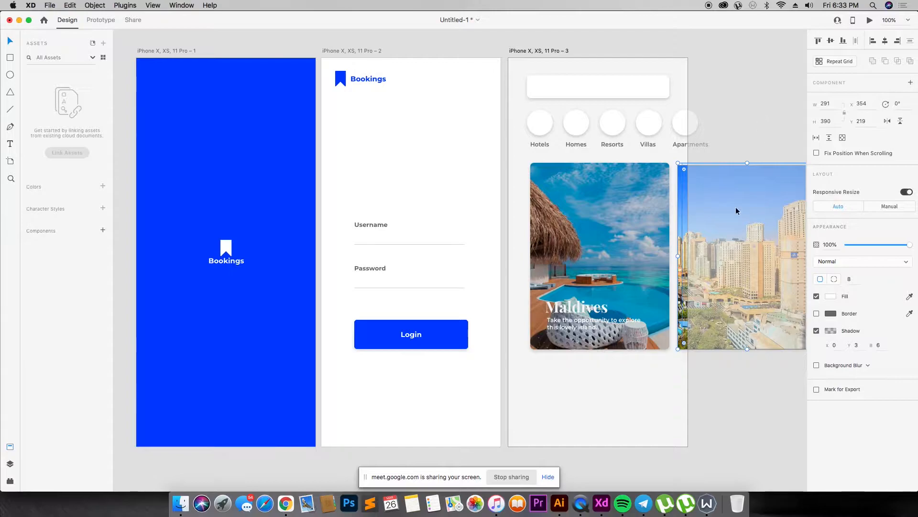
left_click(718, 165)
left_click(686, 174)
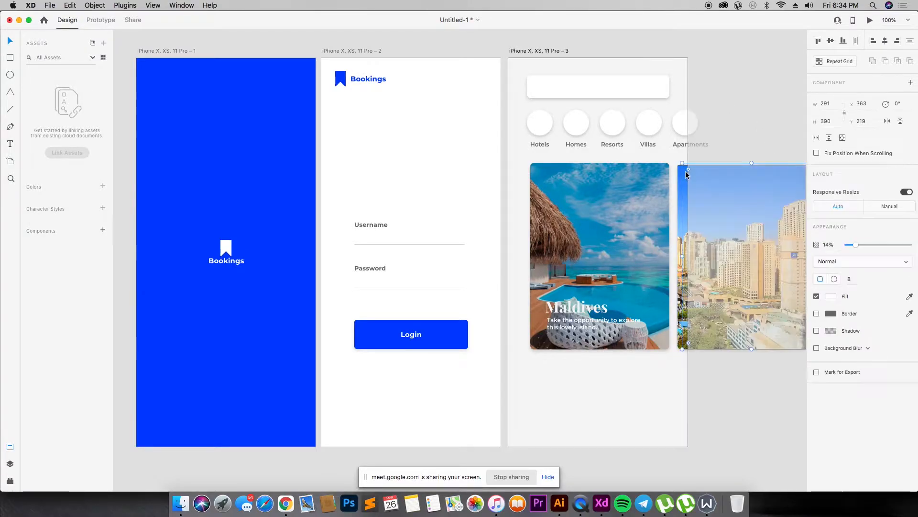
left_click_drag(501, 127, 872, 378)
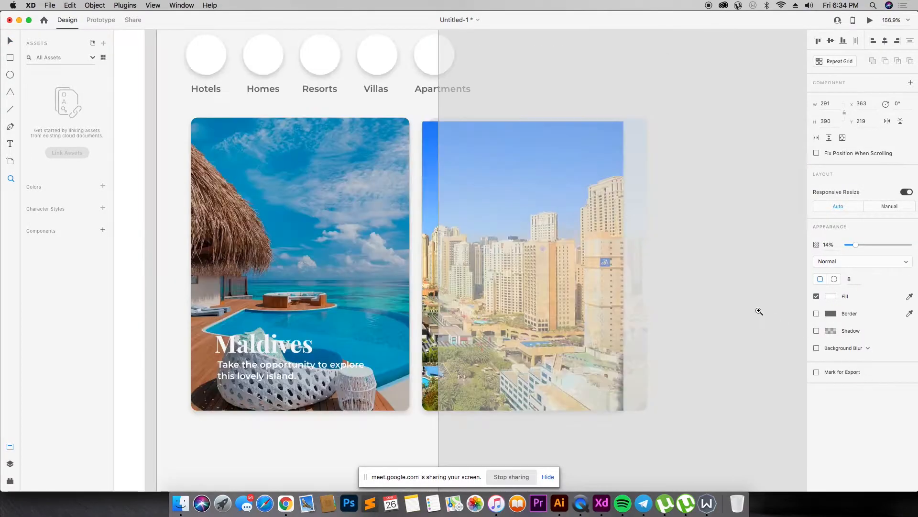
key("v")
left_click_drag(431, 132, 430, 137)
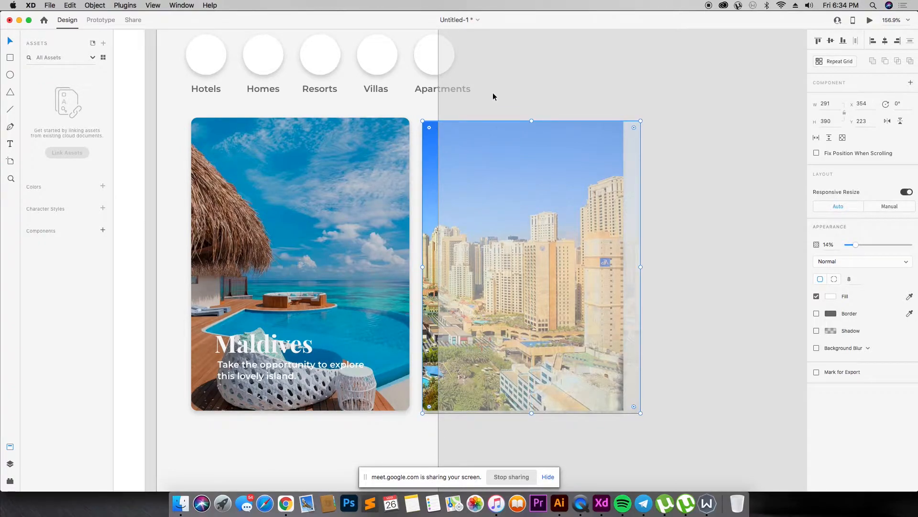
left_click(493, 93)
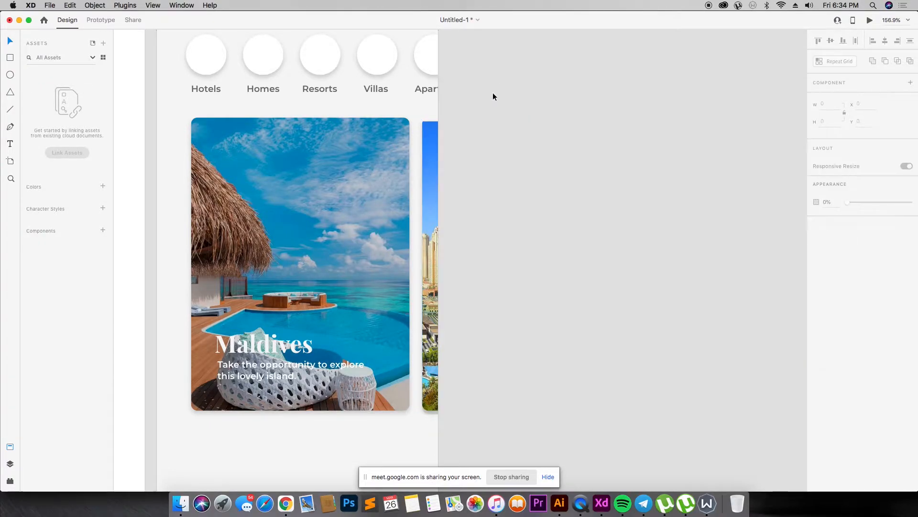
- Copy the Maldives title below the card, colour it with the Login button's blue, and change its text to "Popular Countries"
key("super+0")
left_click_drag(338, 140, 490, 384)
key("v")
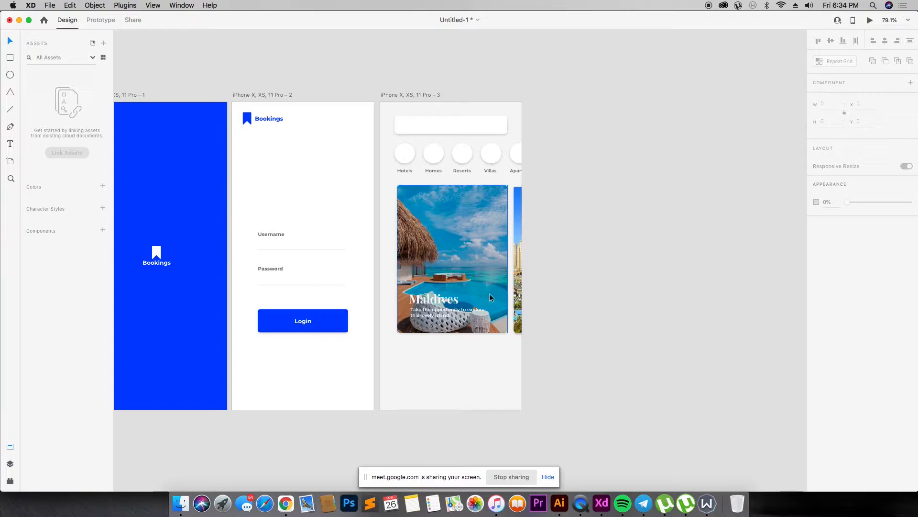
double_click(431, 297)
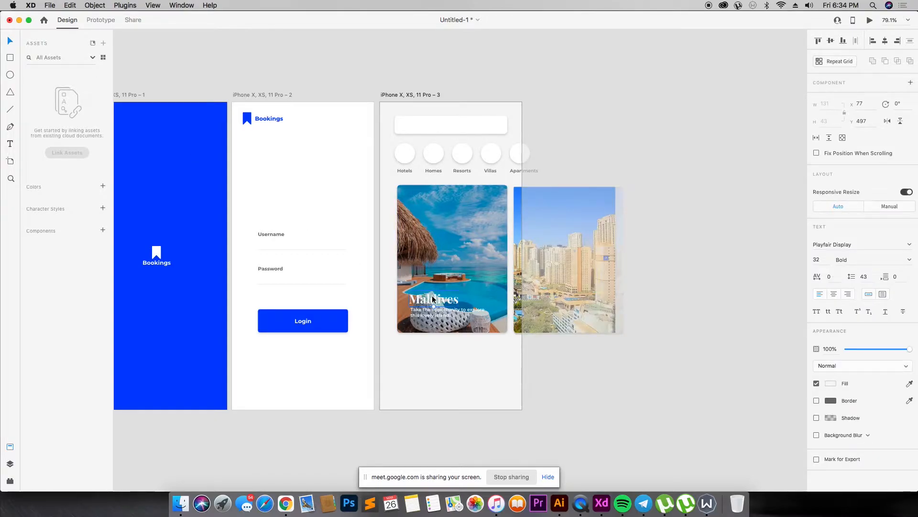
left_click_drag(458, 294, 416, 354)
key("i")
left_click(335, 322)
double_click(432, 355)
type("Popular Countries")
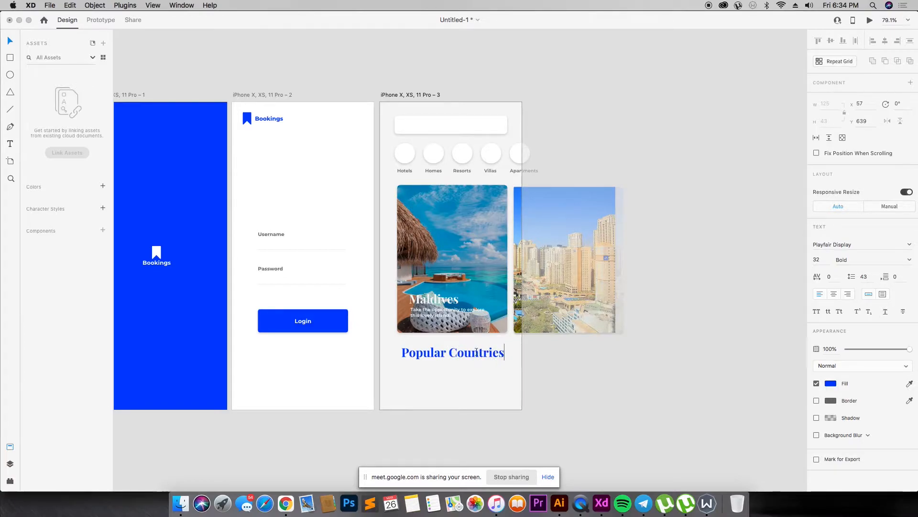
- Set the "Popular Countries" heading's fill colour to #707070 and its font size to 21
key("Escape")
left_click(831, 383)
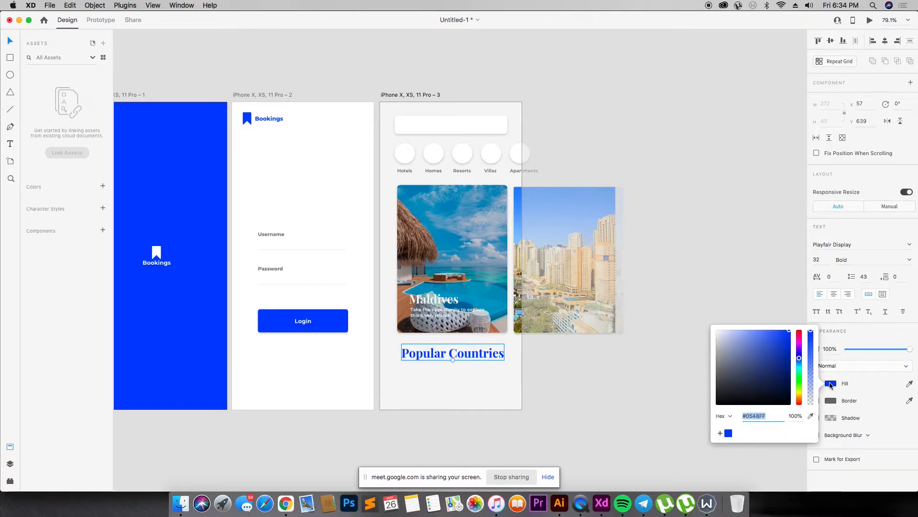
type("707070")
key("Return")
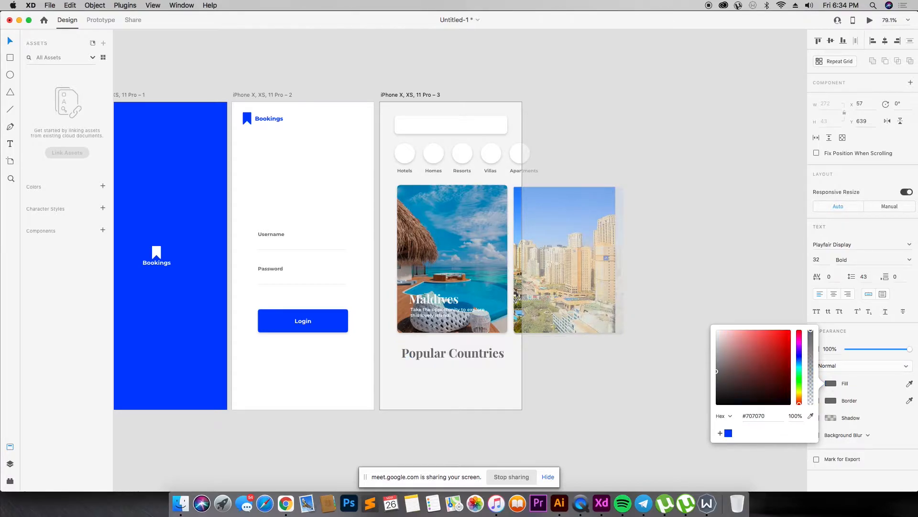
left_click(633, 386)
left_click(478, 354)
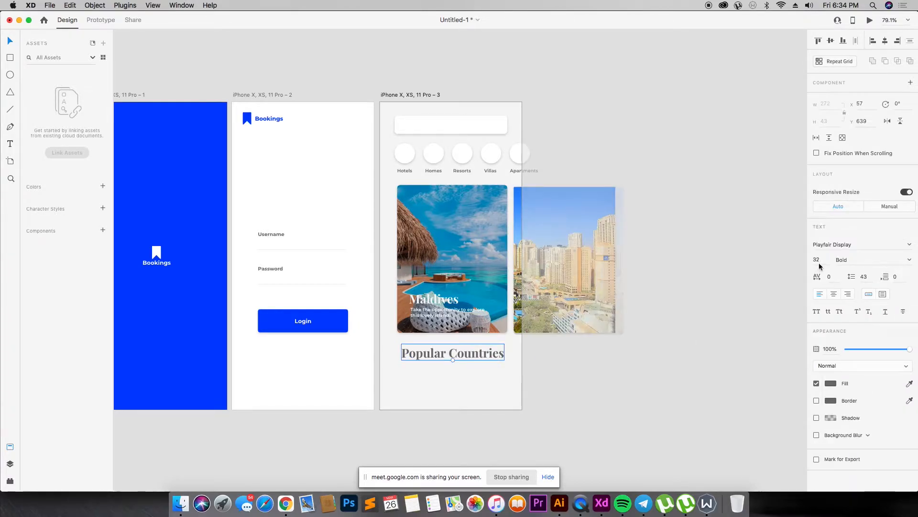
type("21")
key("Return")
left_click(572, 397)
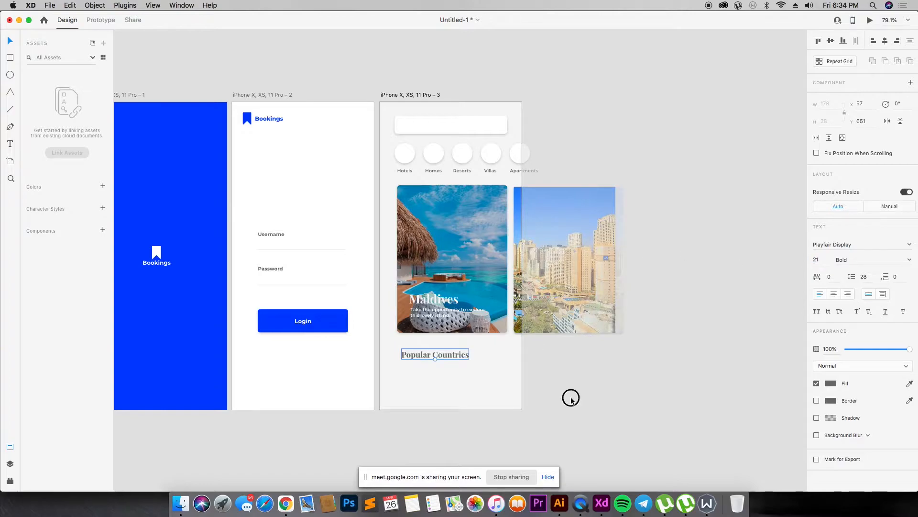
- Align the heading with the Maldives card's left edge and add a row of three 118 × 98 white rectangles below it
left_click_drag(444, 352, 366, 382)
key("r")
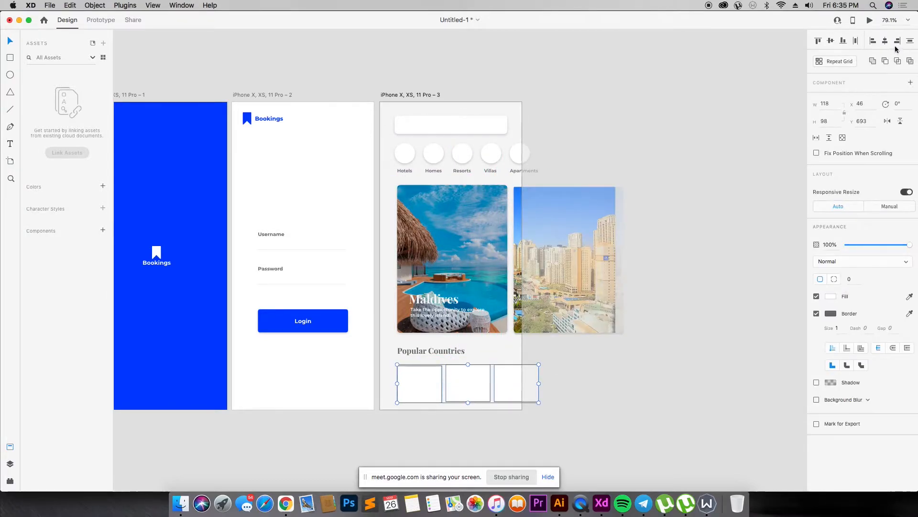
left_click(392, 382)
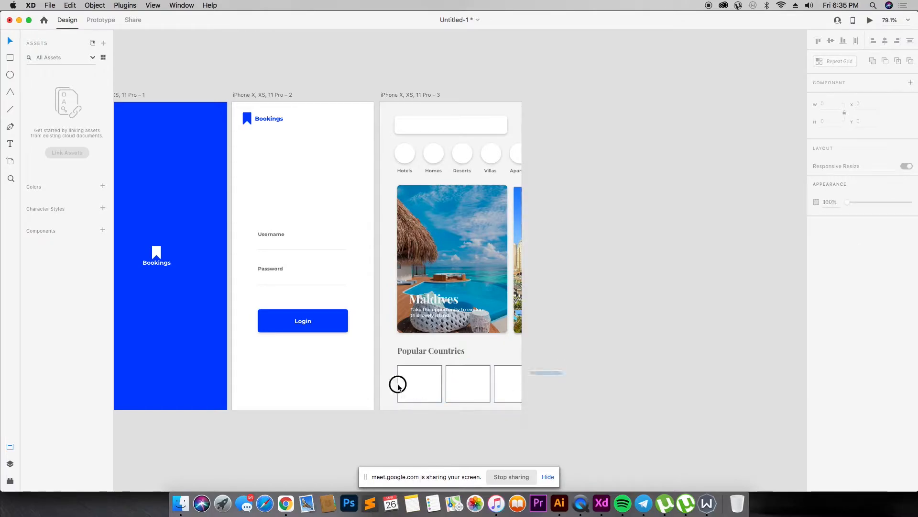
- Give the three country rectangles a corner radius of 4 and scale them up to 143 × 119 beneath the heading
left_click(421, 383)
left_click(852, 280)
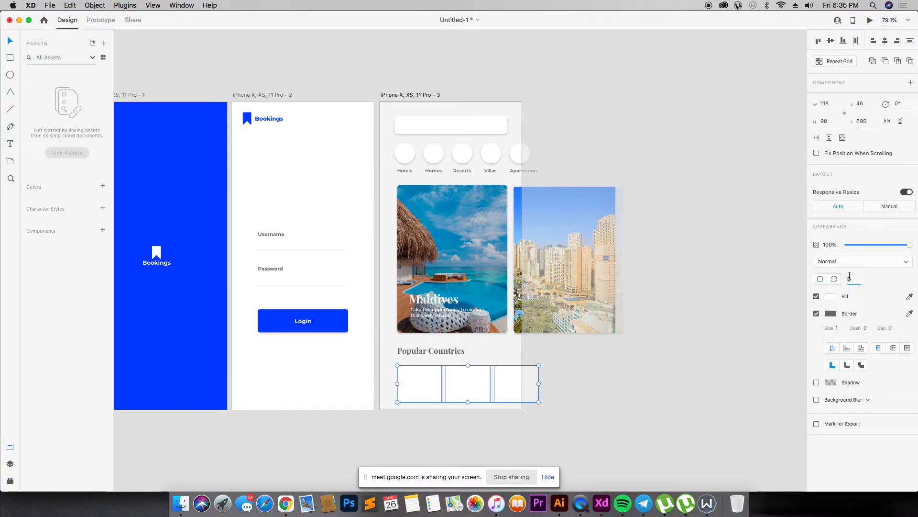
left_click_drag(587, 378, 406, 396)
left_click_drag(539, 402, 568, 420)
left_click_drag(475, 375, 476, 374)
left_click(596, 375)
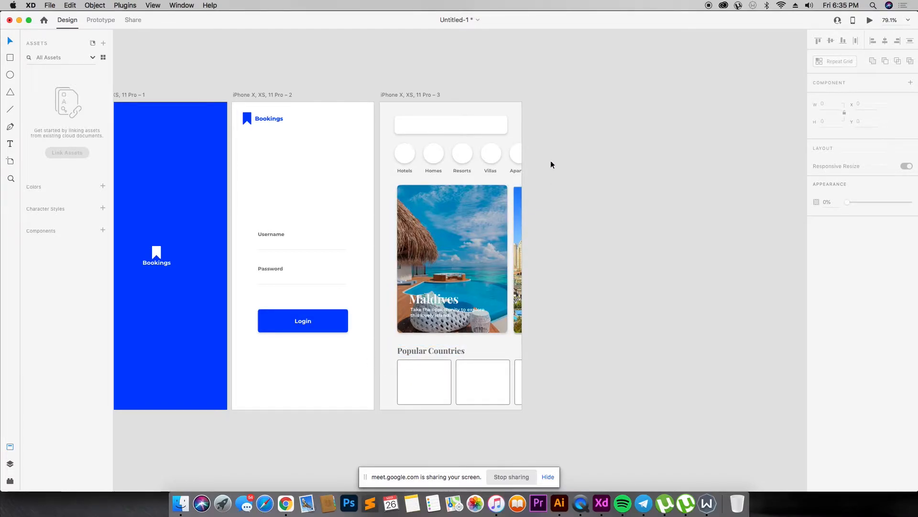
- Select all the home screen content and nudge it upwards until it starts at Y 19
left_click_drag(485, 119, 381, 429)
key("Up")
key("Up")
key("Up")
key("Up")
key("Up")
key("Up")
key("Up")
key("Up")
key("Up")
key("Up")
key("Up")
key("Up")
key("Up")
key("Up")
key("Up")
key("Up")
key("Up")
key("Up")
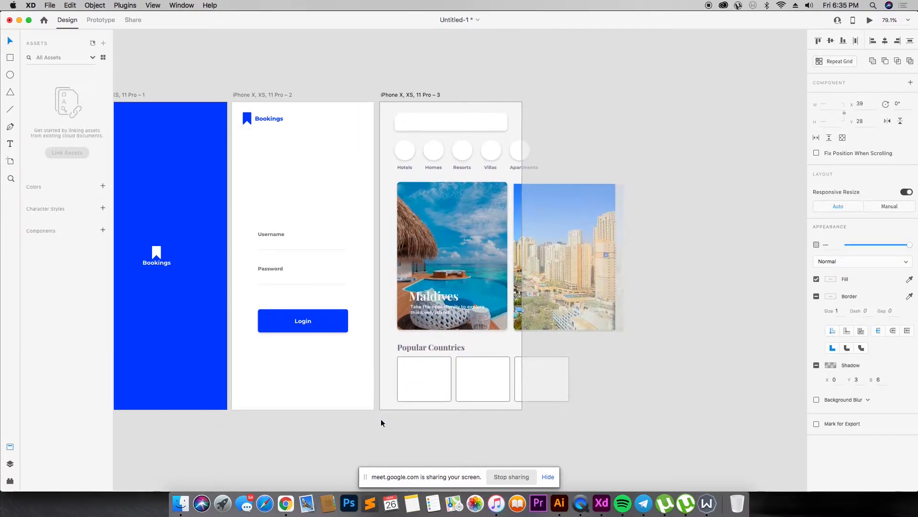
key("Down")
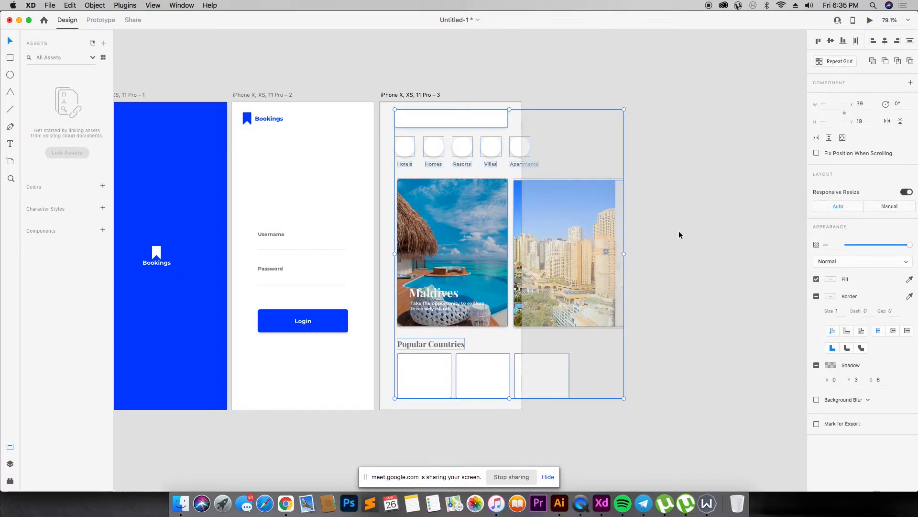
left_click(645, 148)
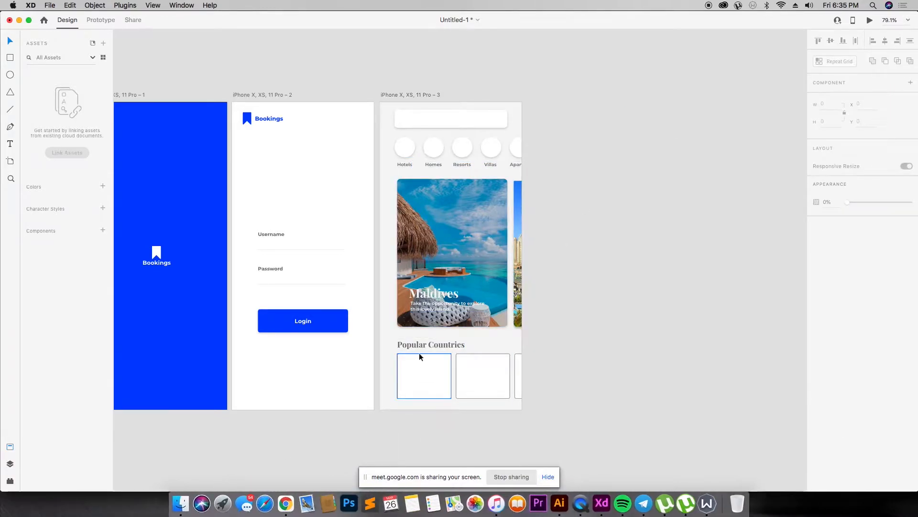
- Draw a 375 × 58 rectangle across the bottom of the home screen and remove the border from the three country cards
left_click_drag(381, 387, 522, 410)
left_click(443, 365)
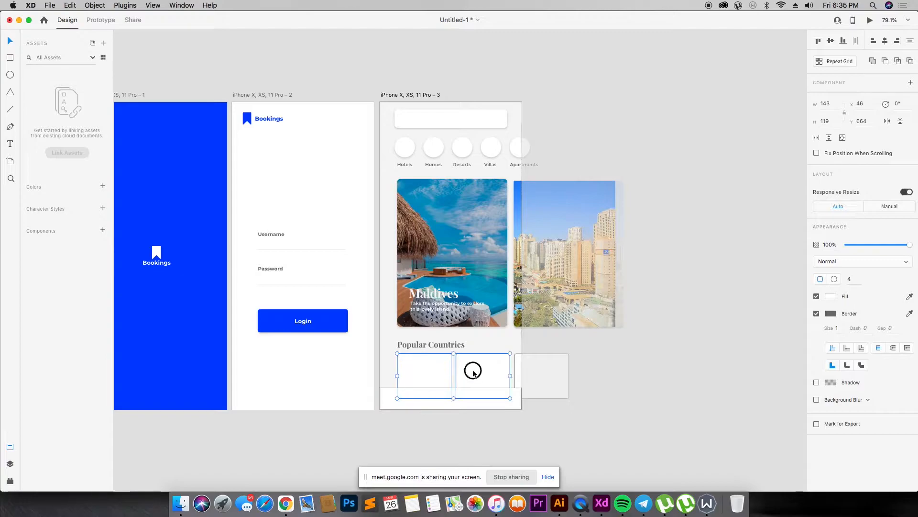
left_click(816, 314)
double_click(432, 378)
key("Escape")
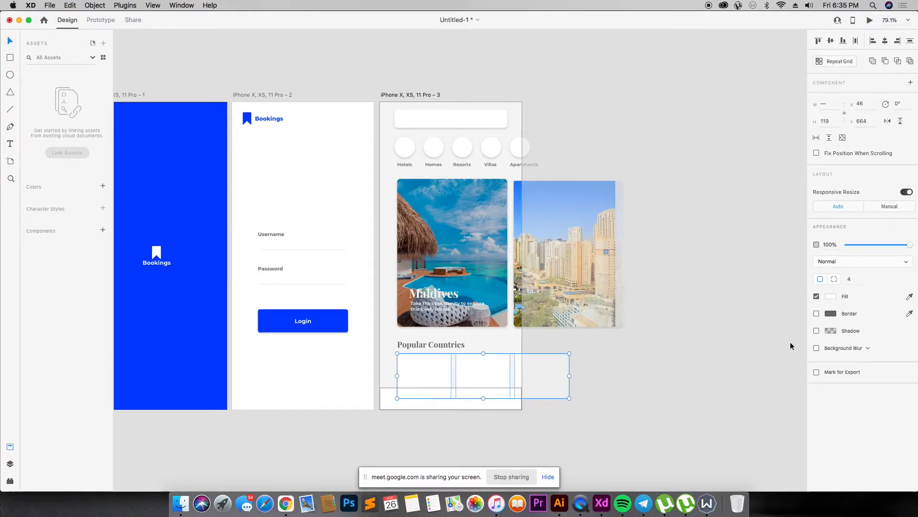
left_click(704, 337)
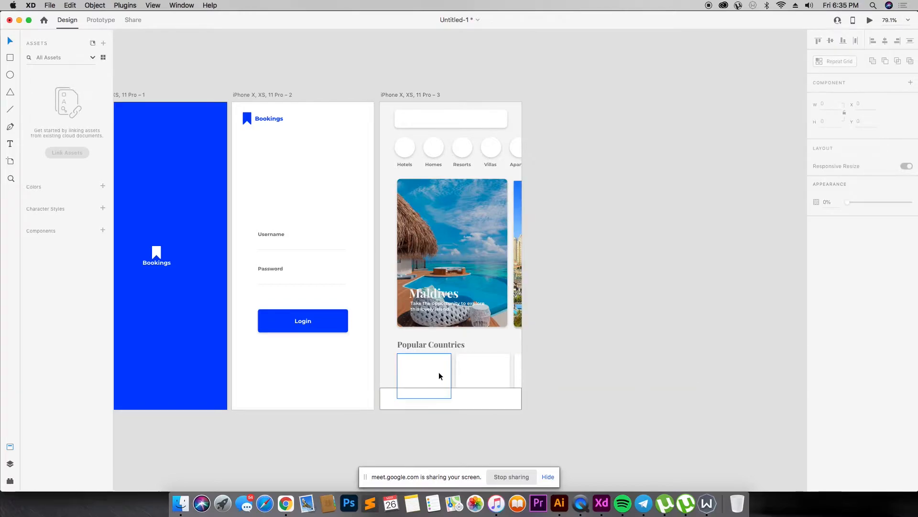
- Remove the bottom bar's border and give it a shadow of X 0, Y 3, B 6
left_click(438, 394)
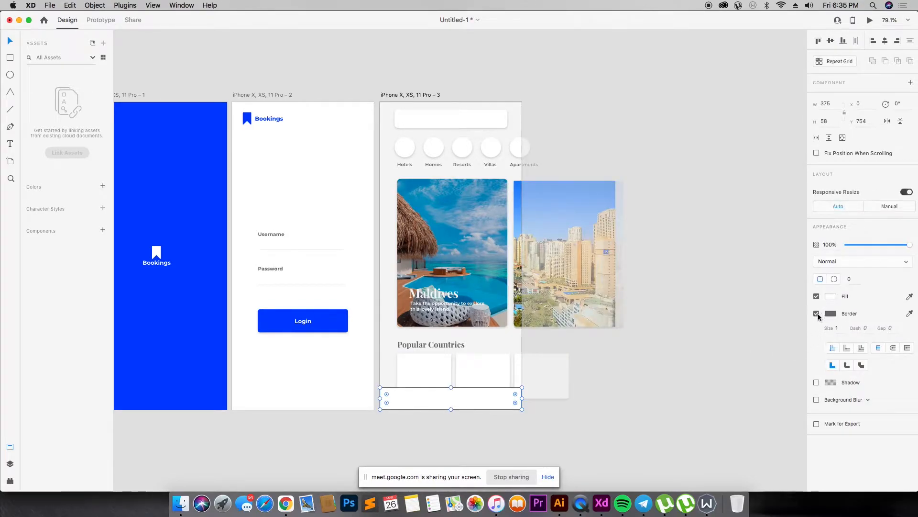
left_click(689, 391)
left_click(471, 402)
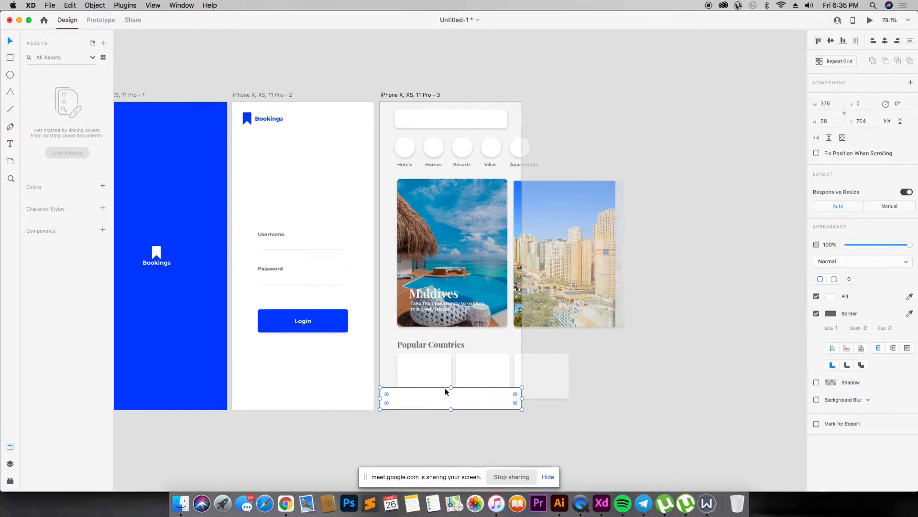
left_click(816, 313)
left_click(816, 330)
left_click(742, 372)
left_click(420, 399)
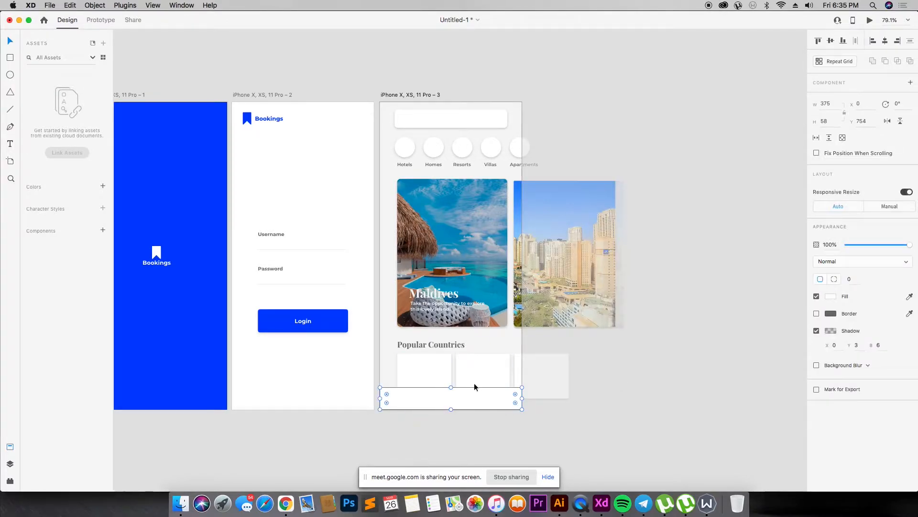
left_click(415, 356)
left_click(473, 362)
left_click(529, 364)
- Slightly increase the opacity of the black overlay on the Maldives card
left_click(452, 251)
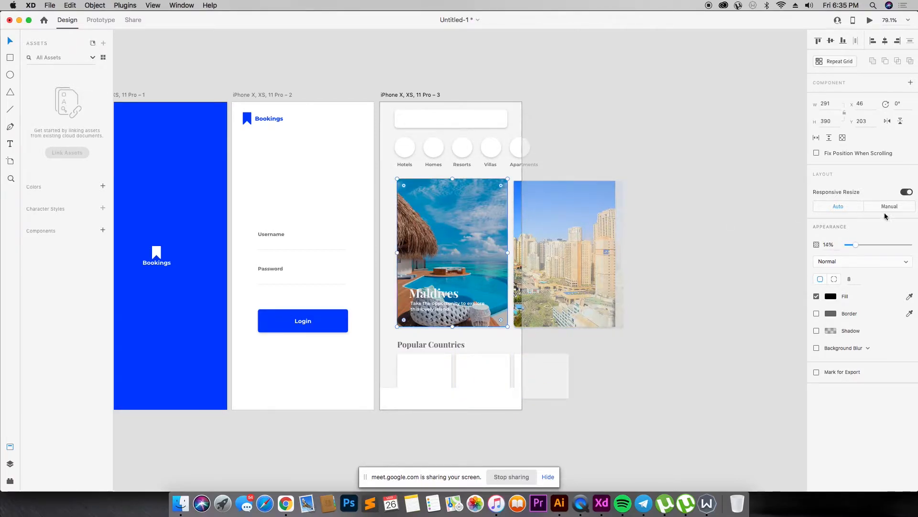
left_click_drag(856, 244, 861, 245)
left_click(668, 194)
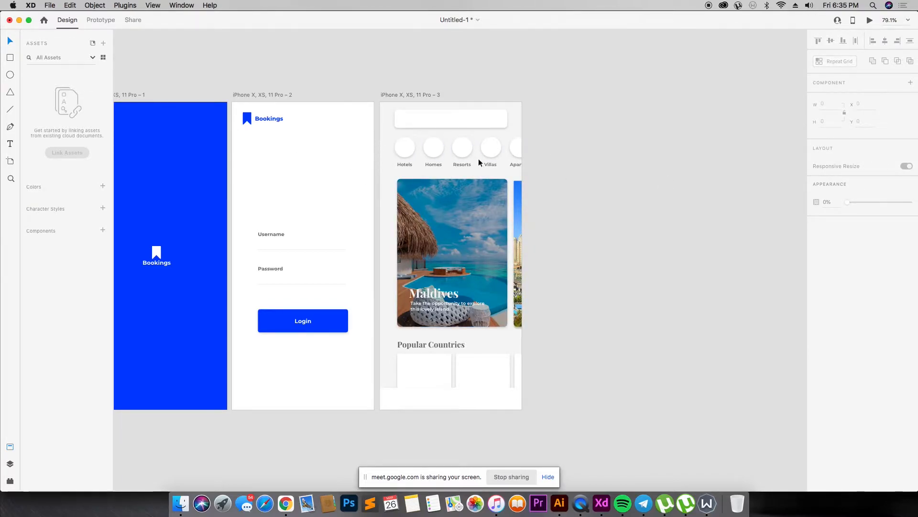
- Switch to Chrome, search Google Images for "hotels" and open the ibis Lagos Airport picture
key("super+Tab")
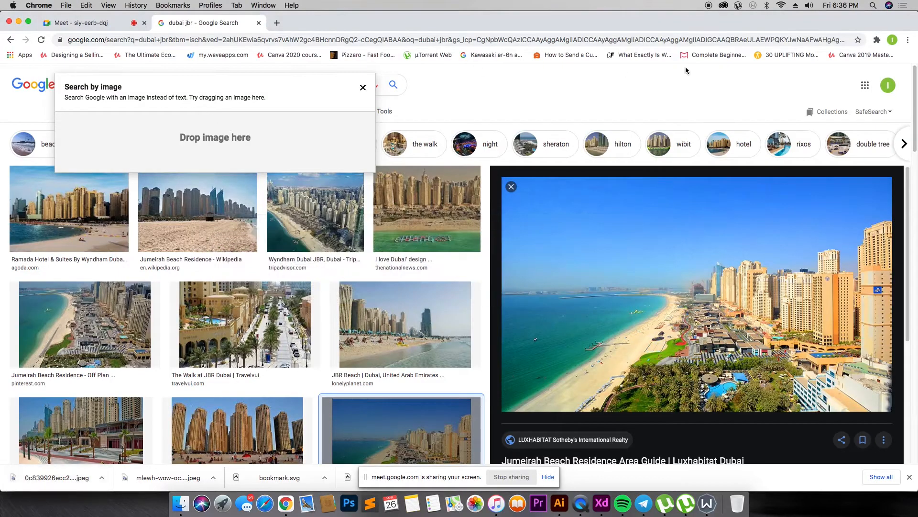
triple_click(90, 84)
type("hotel")
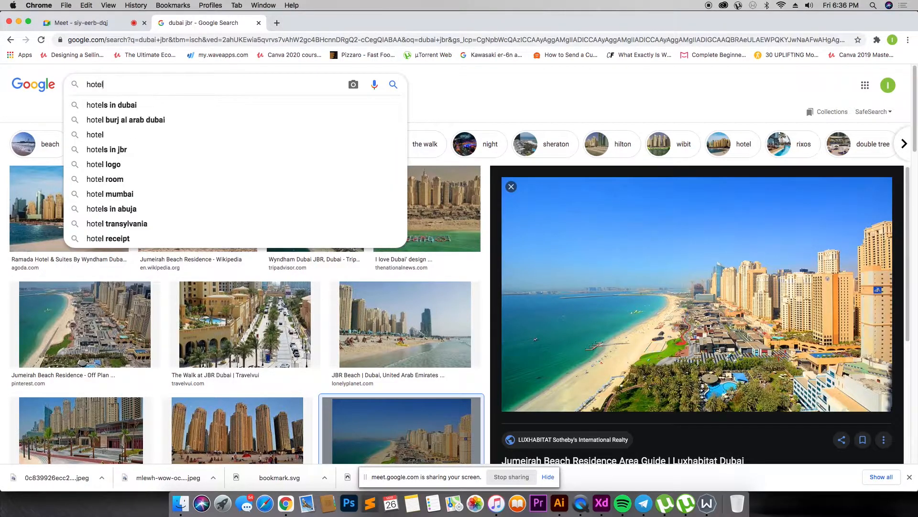
type("s")
key("Return")
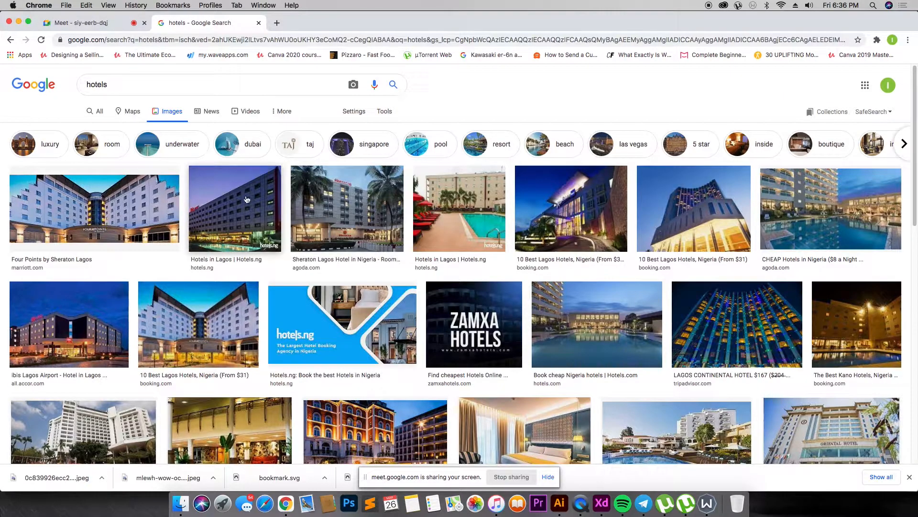
left_click(69, 324)
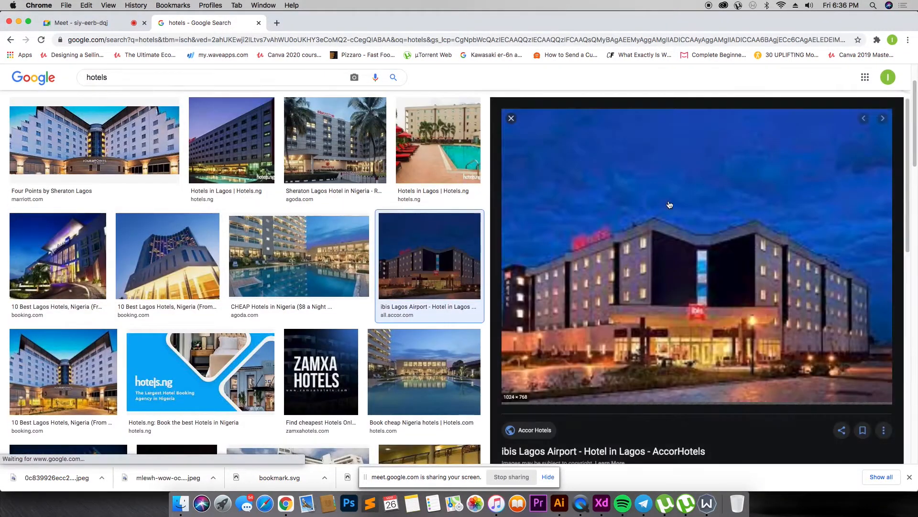
- Save the ibis hotel picture and place it in the Hotels circle on the home screen in Adobe XD
right_click(671, 209)
left_click(699, 294)
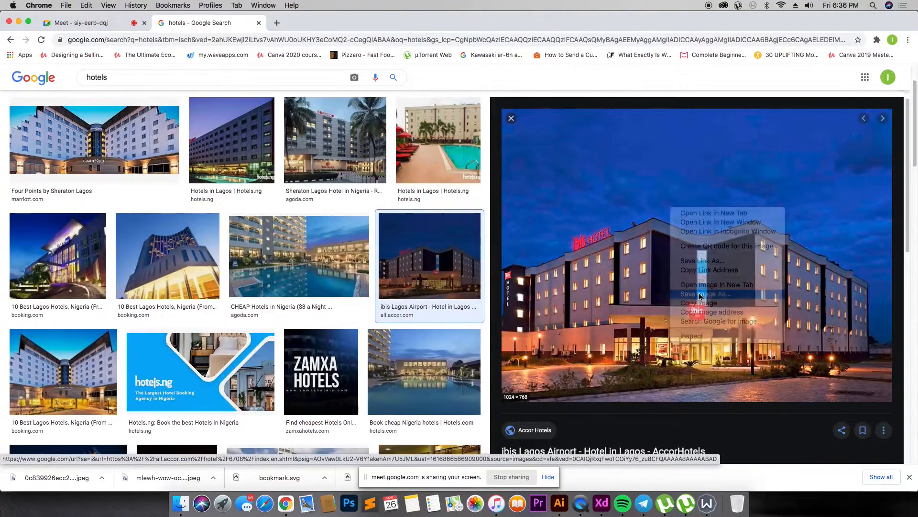
key("Return")
left_click_drag(53, 482, 405, 148)
key("super+Tab")
- Return to Chrome, search Google Images for "homes" and open the "Modern Villas & Luxury Homes" picture from Pinterest
key("super+Tab")
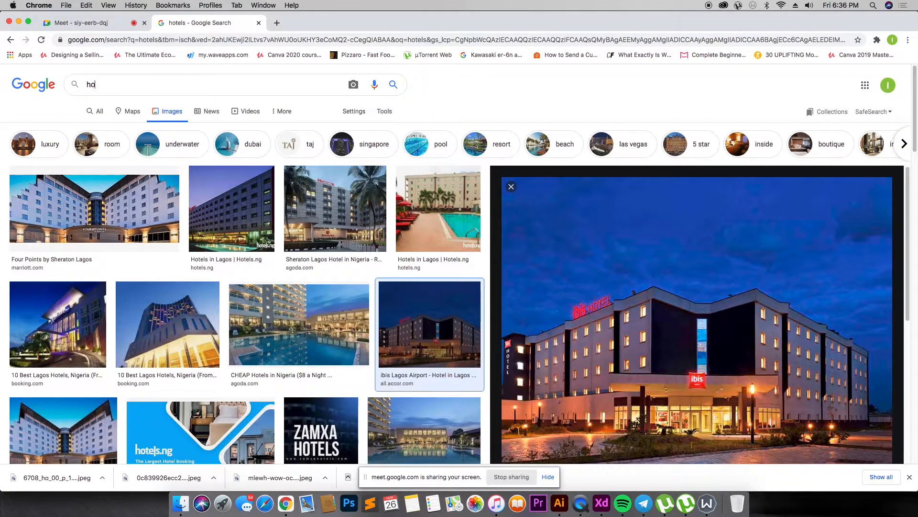
type("mes")
key("Return")
left_click(82, 23)
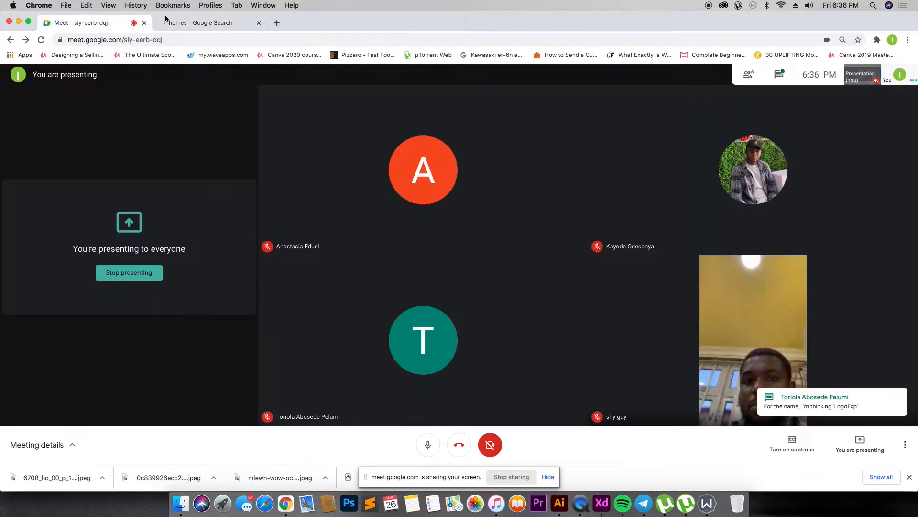
left_click(234, 24)
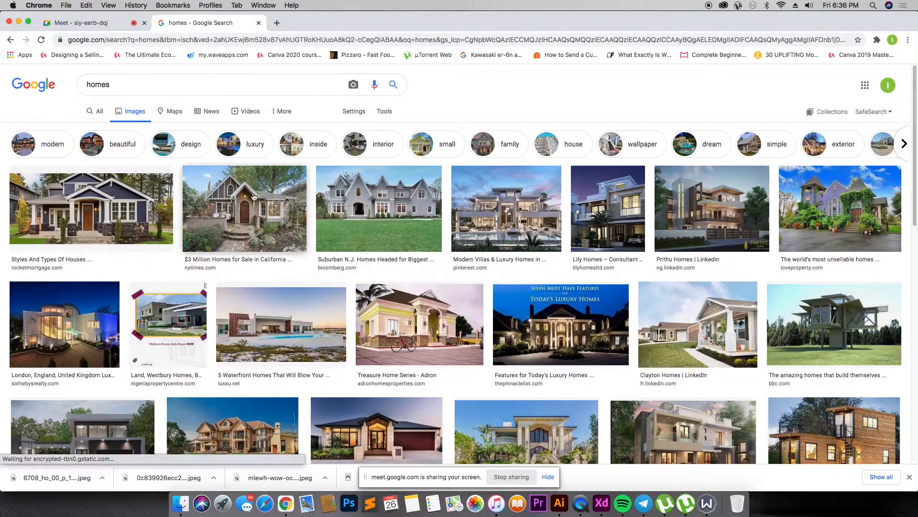
left_click(507, 210)
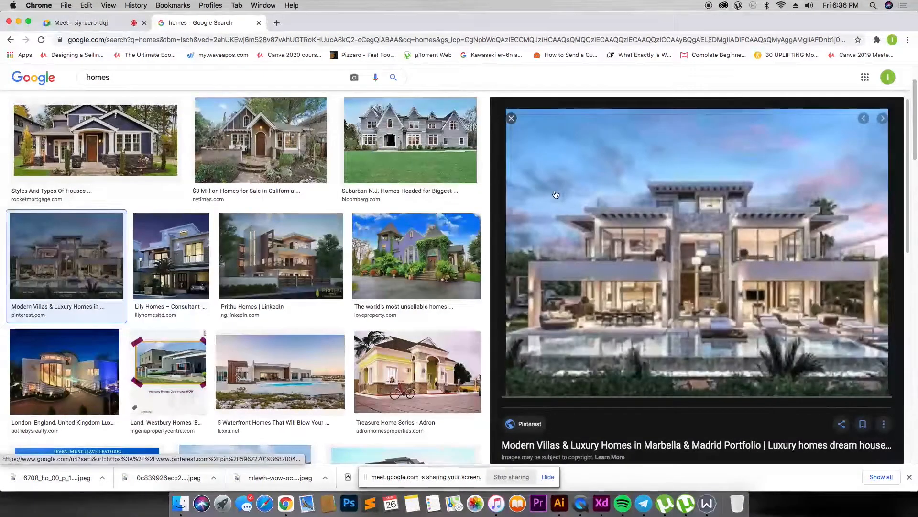
- Save the luxury home picture as a JPEG and place it in the Homes circle in Adobe XD
right_click(657, 207)
left_click(704, 292)
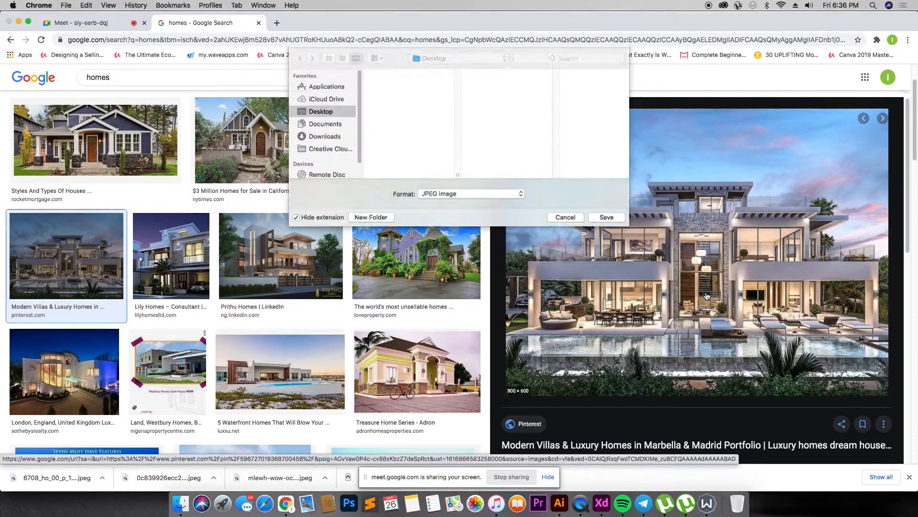
key("Return")
left_click_drag(68, 471, 440, 145)
key("super+Tab")
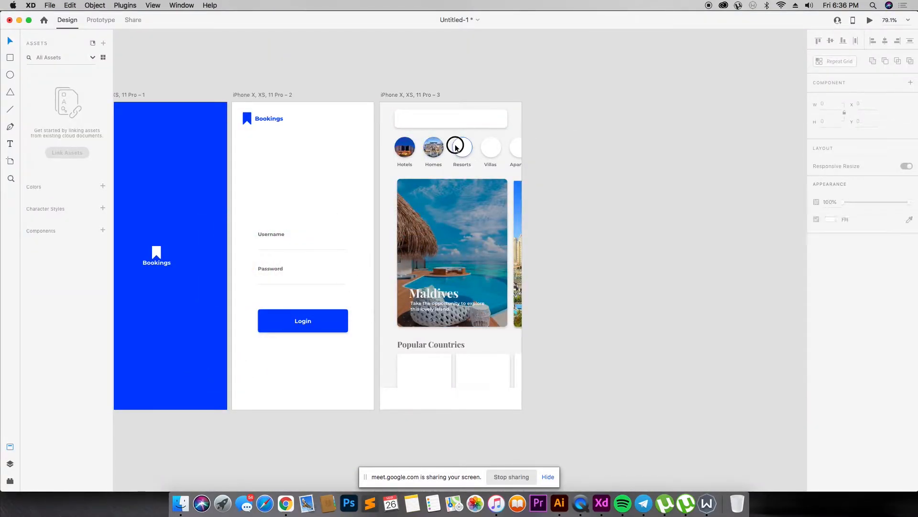
- Return to Chrome, search Google Images for "resorts" and open the Eskala Hotels & Resorts pool picture
key("super+Tab")
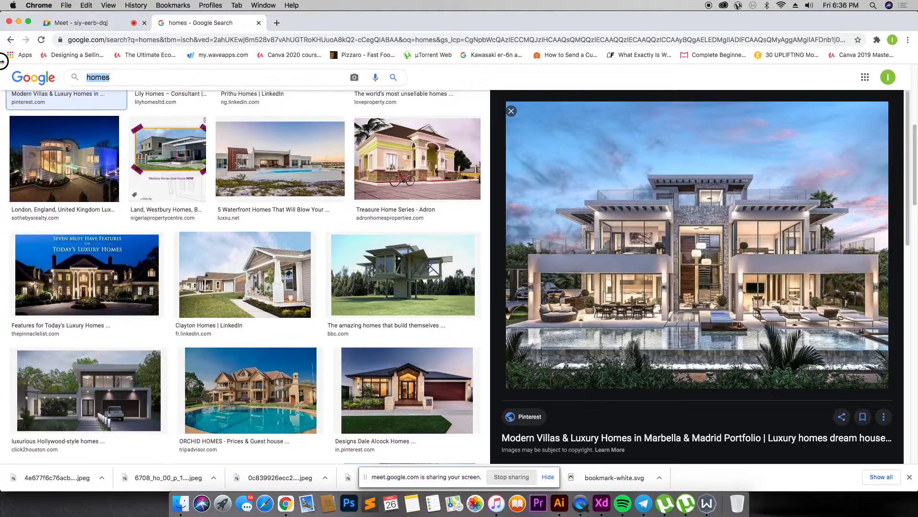
type("resorts")
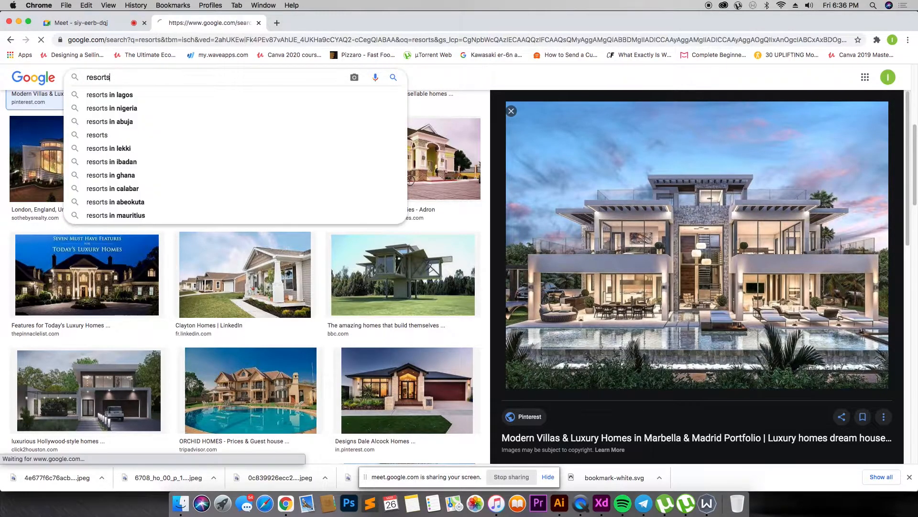
key("Return")
left_click(195, 223)
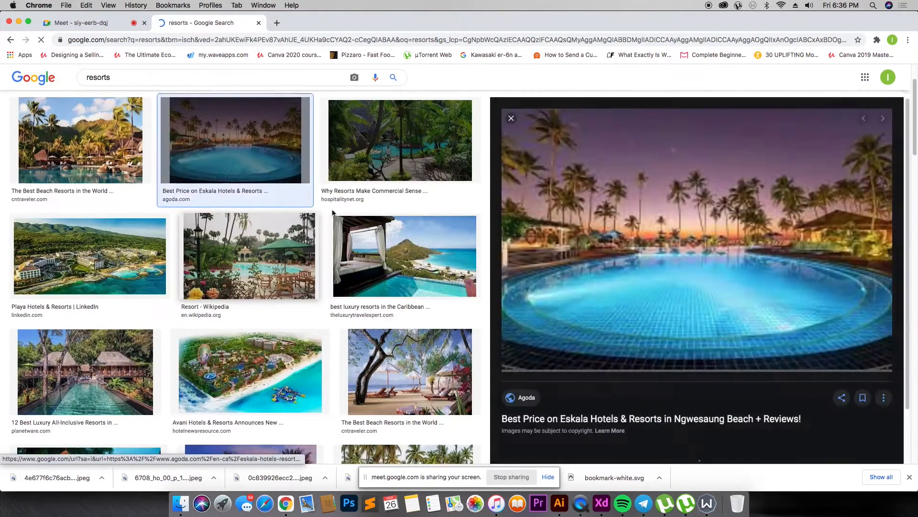
- Save the Eskala resort picture and place it in the Resorts circle in Adobe XD
right_click(643, 204)
left_click(666, 290)
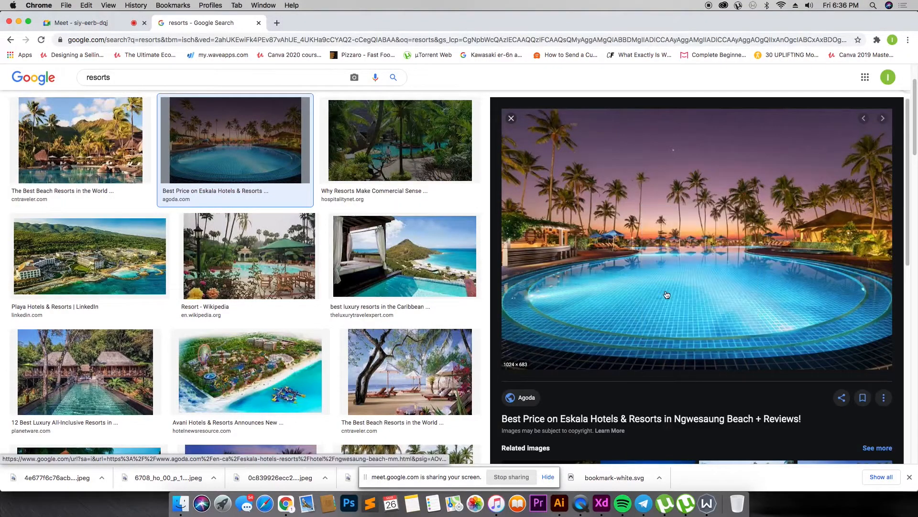
key("Return")
left_click_drag(52, 476, 462, 147)
key("super+Tab")
- Return to Chrome, search Google Images for "villas" and open the "Characteristics of modern villas" picture
key("super+Tab")
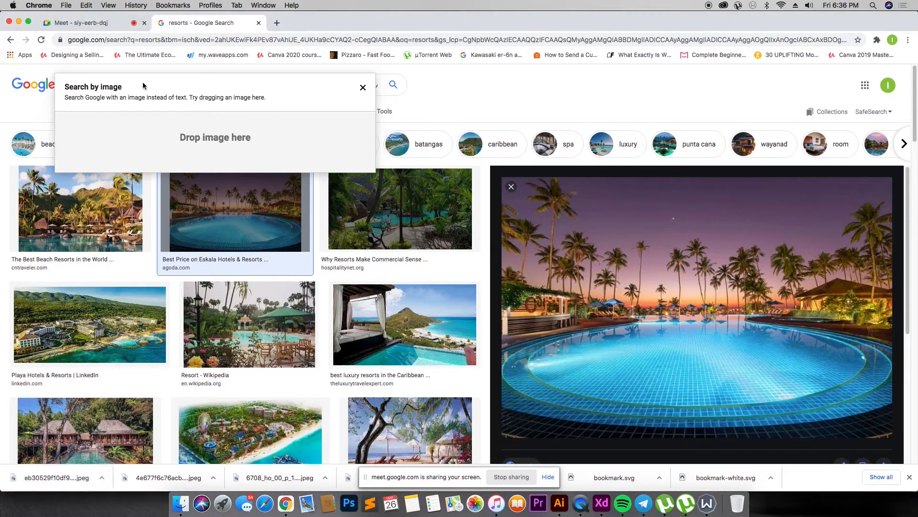
left_click(435, 78)
left_click(200, 92)
key("super+a")
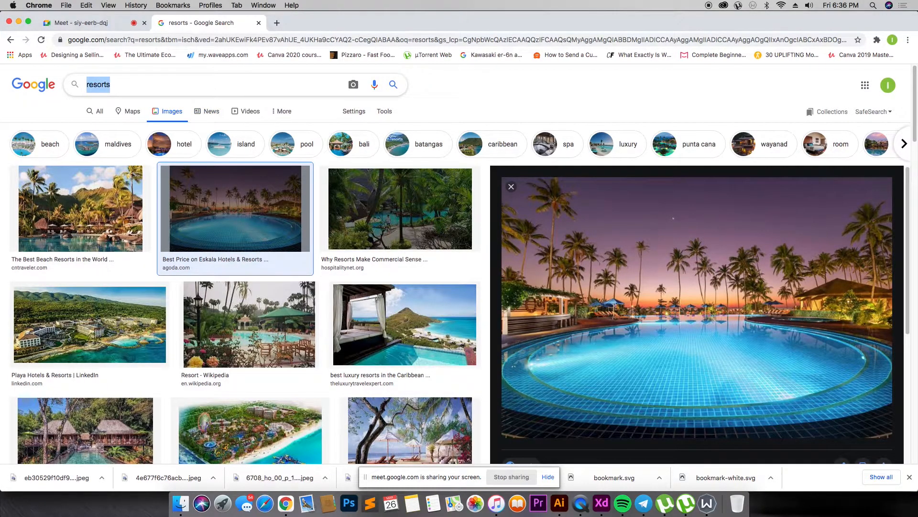
type("villas")
key("Return")
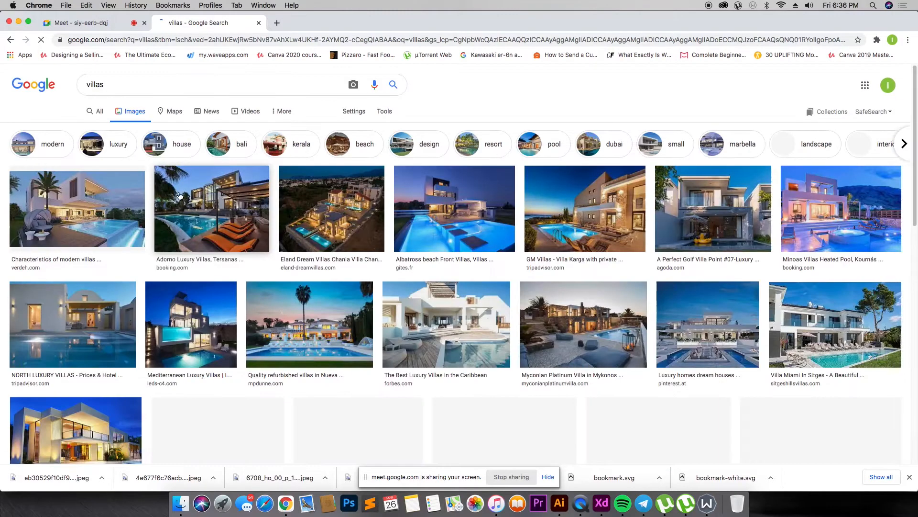
left_click(77, 211)
- Save the modern villa picture and place it in the Villas circle in Adobe XD
right_click(659, 145)
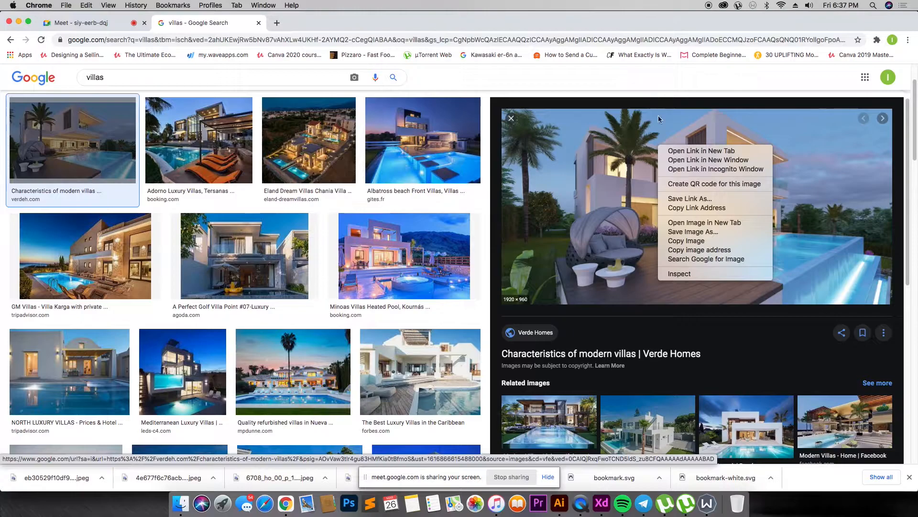
left_click(694, 231)
key("Return")
right_click(558, 226)
left_click(80, 460)
left_click_drag(82, 477, 498, 151)
key("super+Tab")
key("super+Tab")
key("super+Tab")
key("super+Tab")
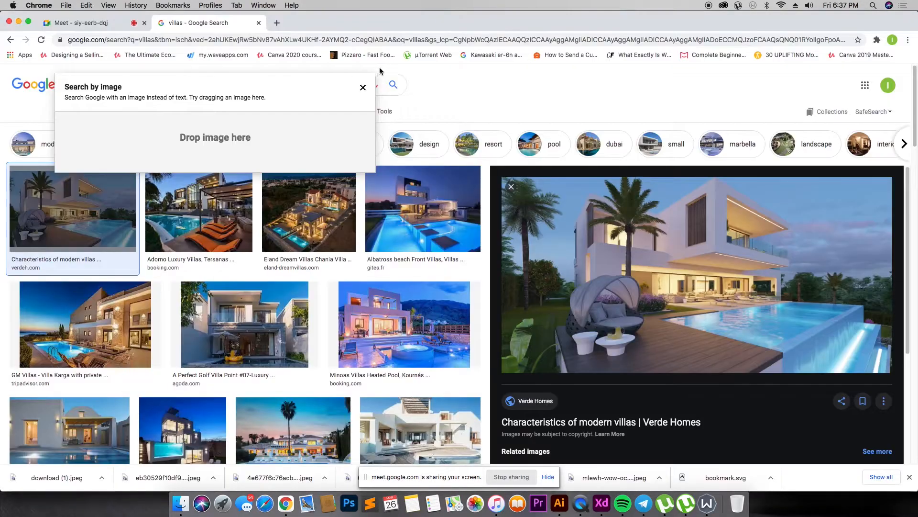
- In Adobe XD, stretch the white search bar on the home screen slightly wider, to about 305
key("super+Tab")
key("z")
left_click_drag(367, 87, 550, 356)
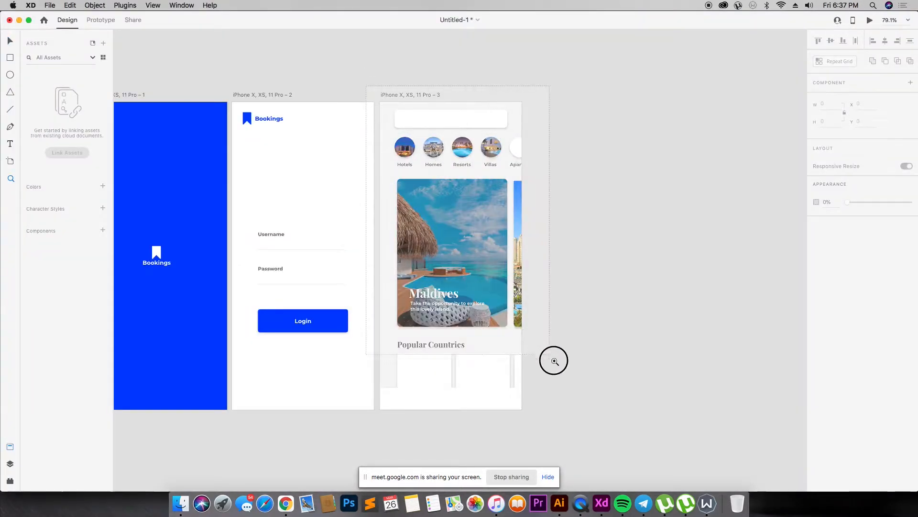
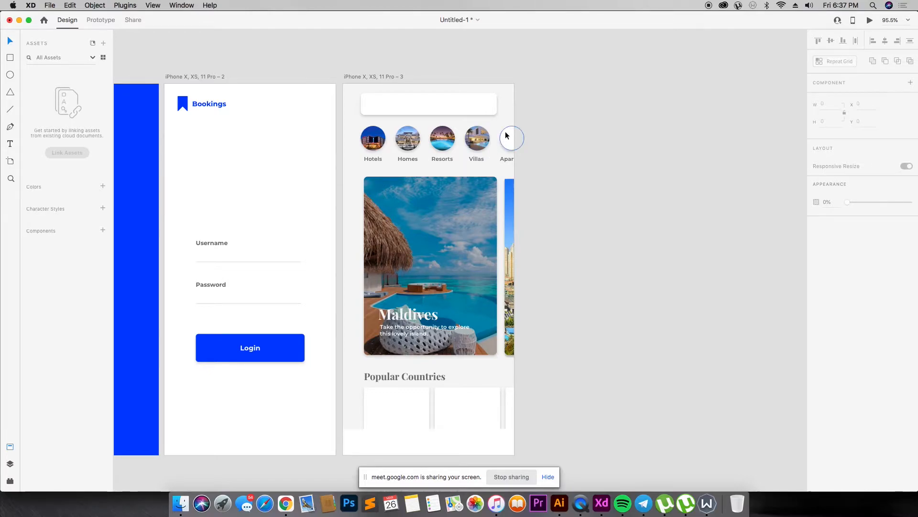
left_click(495, 104)
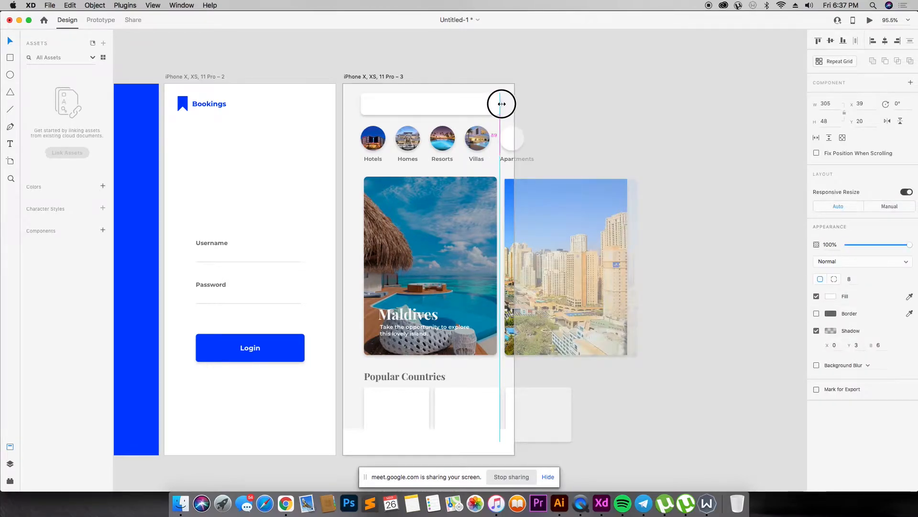
left_click(532, 92)
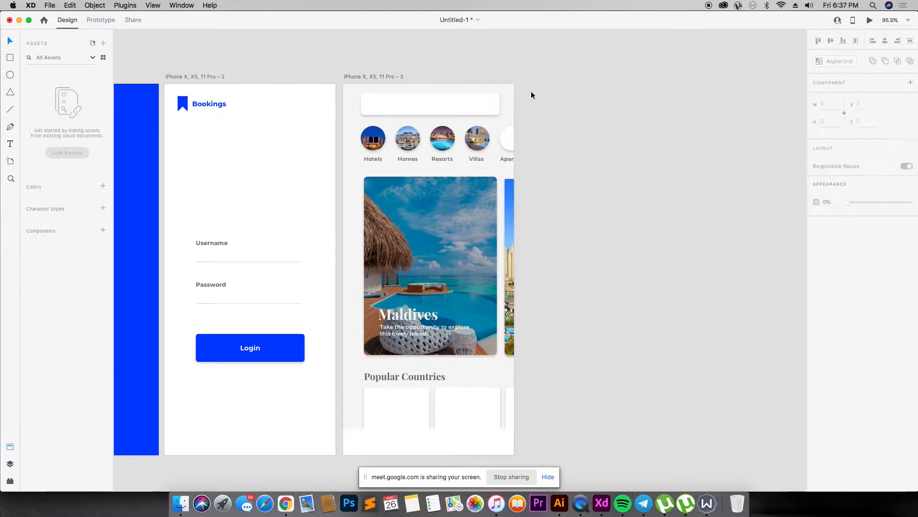
- Select the empty Apartments circle, switch to Chrome and search Google Images for "apartments"
left_click(507, 202)
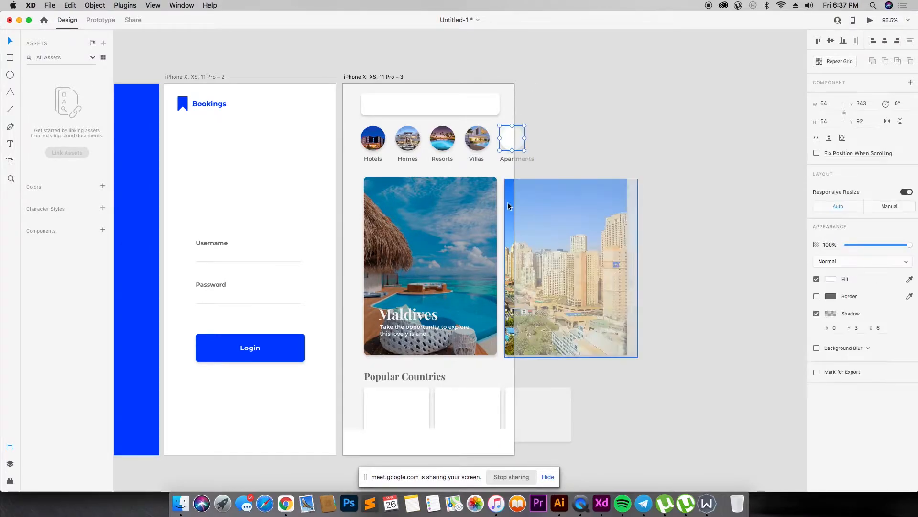
left_click(526, 111)
left_click(508, 140)
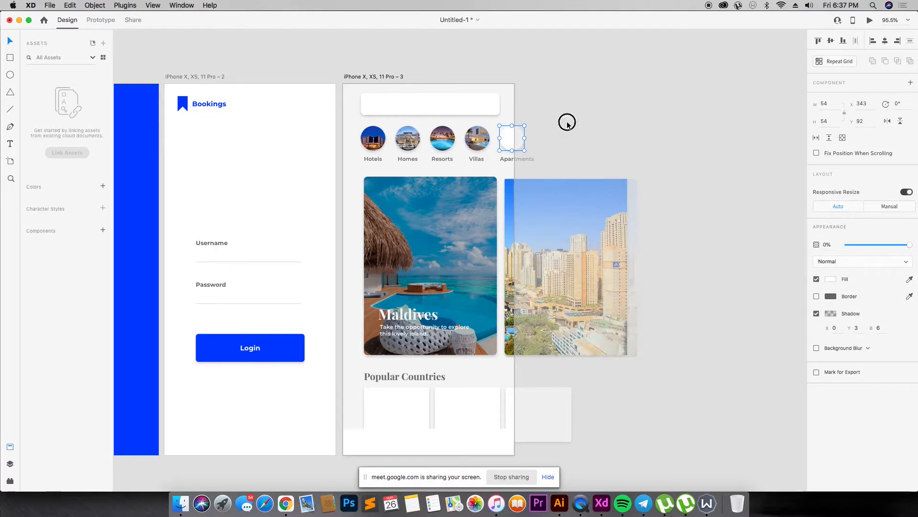
key("super+Tab")
left_click(313, 272)
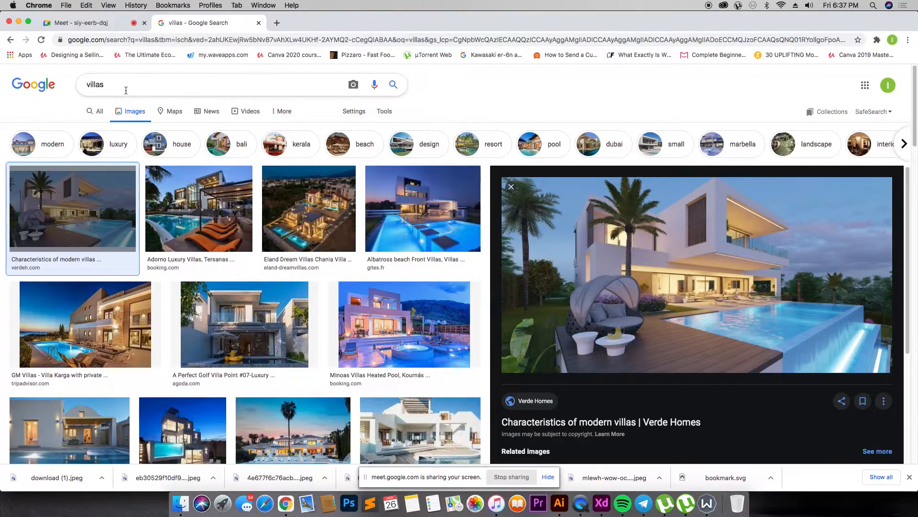
type("apaty")
key("BackSpace")
key("BackSpace")
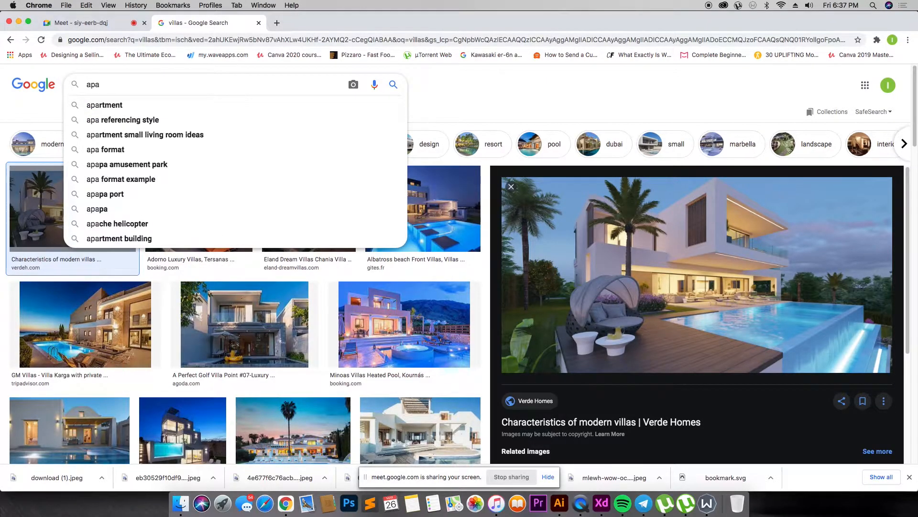
type("rtments")
key("Return")
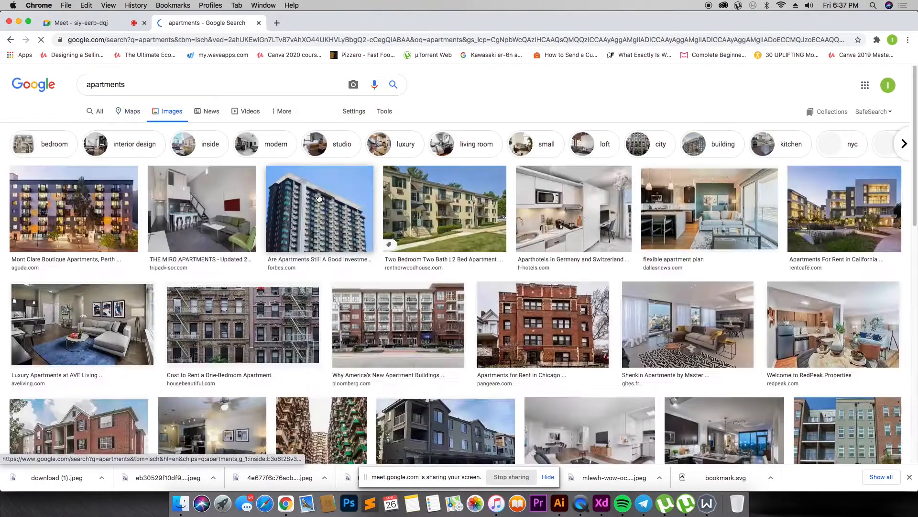
- Preview a few apartment building results and open the "Apartments For Rent in California" picture
left_click(343, 201)
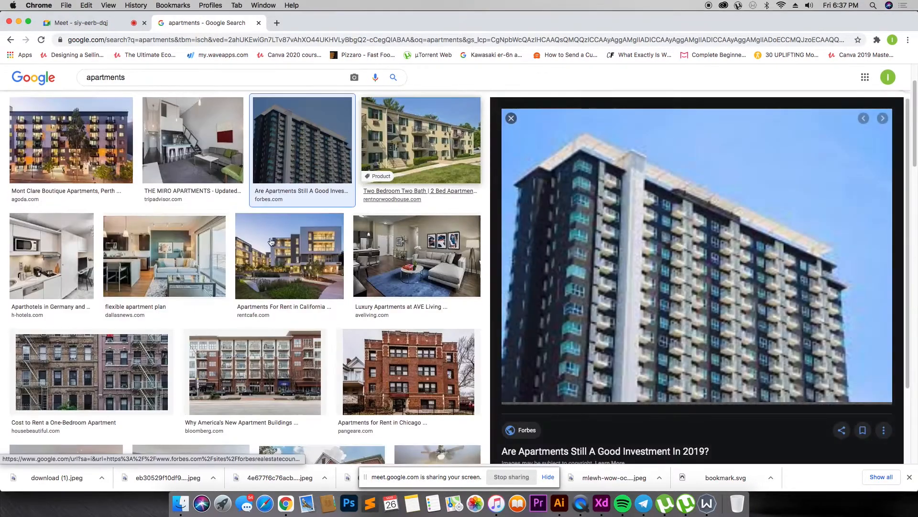
left_click(270, 354)
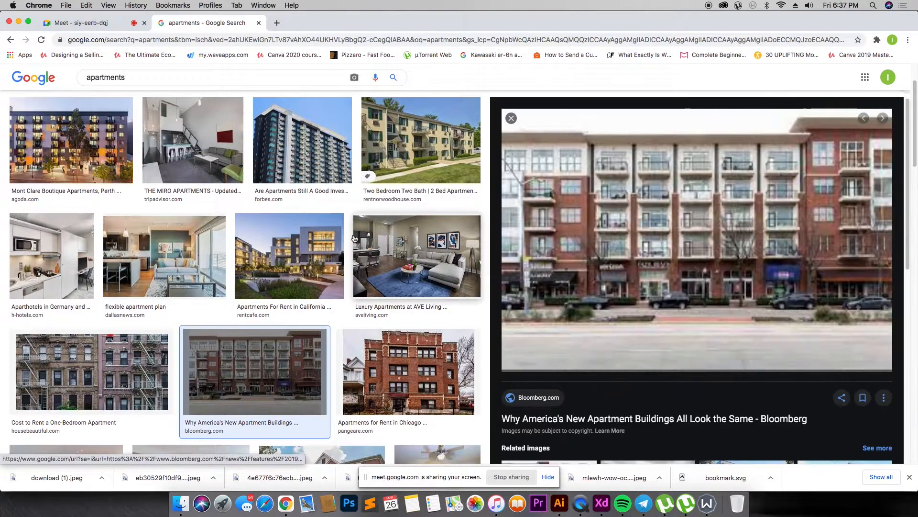
left_click(289, 256)
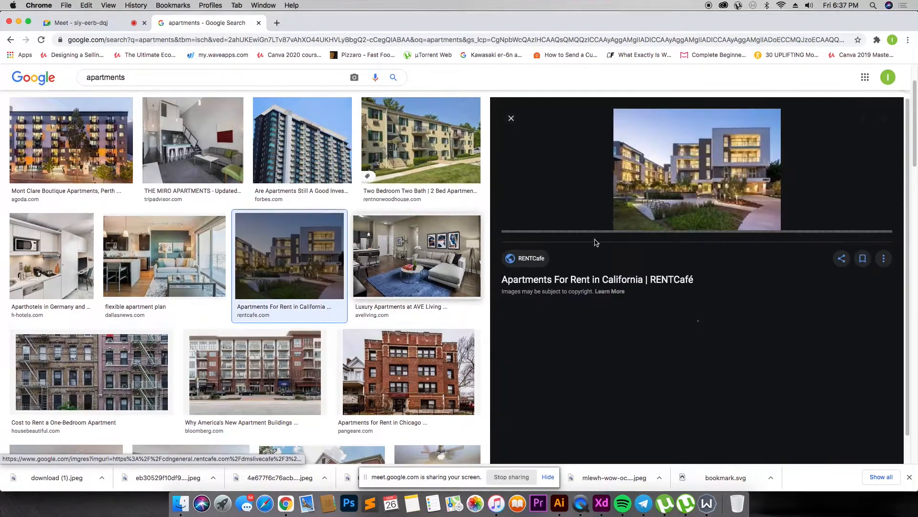
- Save the California apartments picture and place it in the Apartments circle in Adobe XD
right_click(705, 152)
left_click(740, 238)
key("Return")
left_click_drag(57, 478, 510, 140)
key("super+Tab")
left_click(556, 139)
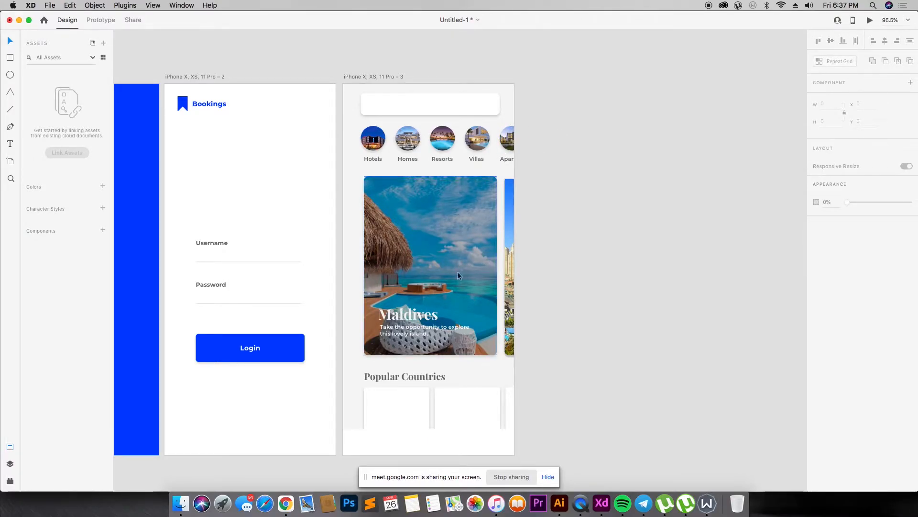
- Pick the empty Popular Countries cards as the target, switch to Chrome and search Google Images for "canda"
scroll(518, 269, "down", 1)
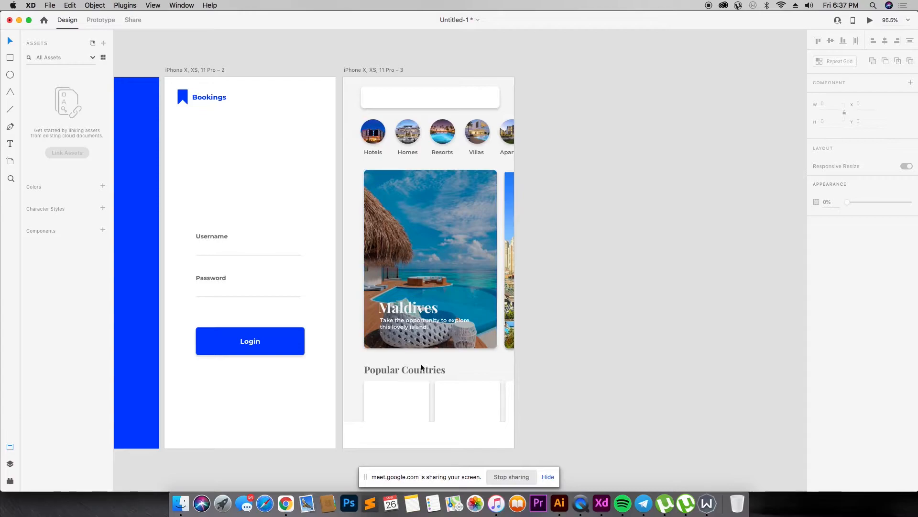
left_click(495, 399)
left_click(523, 394)
key("super+Tab")
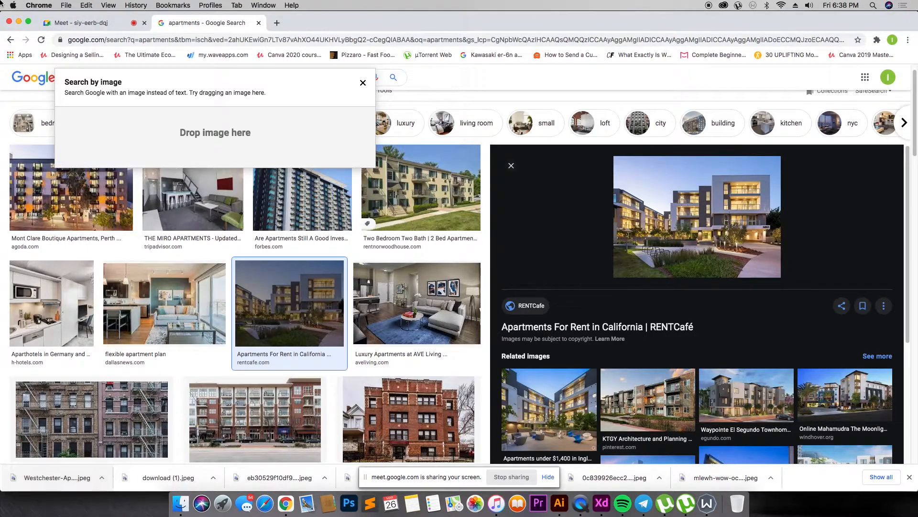
left_click(556, 85)
left_click_drag(135, 83, 78, 69)
type("canda")
key("Return")
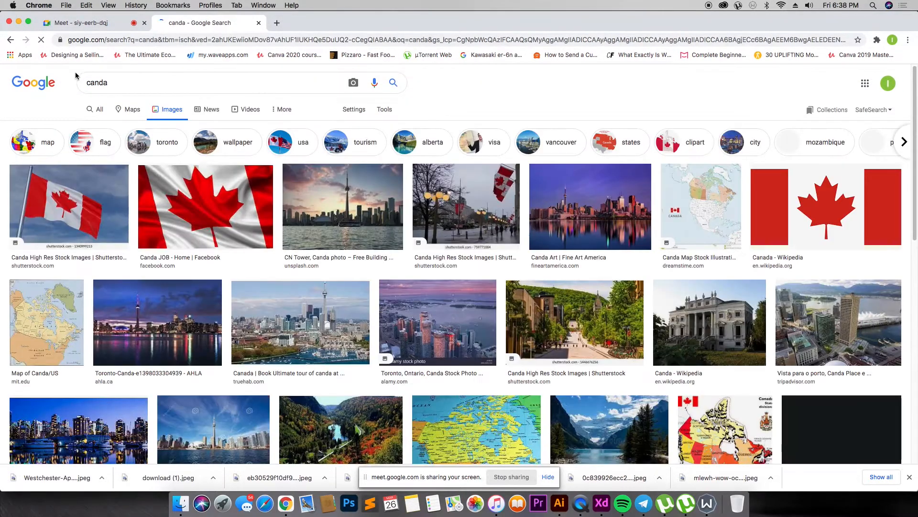
- Save the "Canda Art" purple skyline picture from Fine Art America and place it in the first Popular Countries card in Adobe XD
left_click(343, 210)
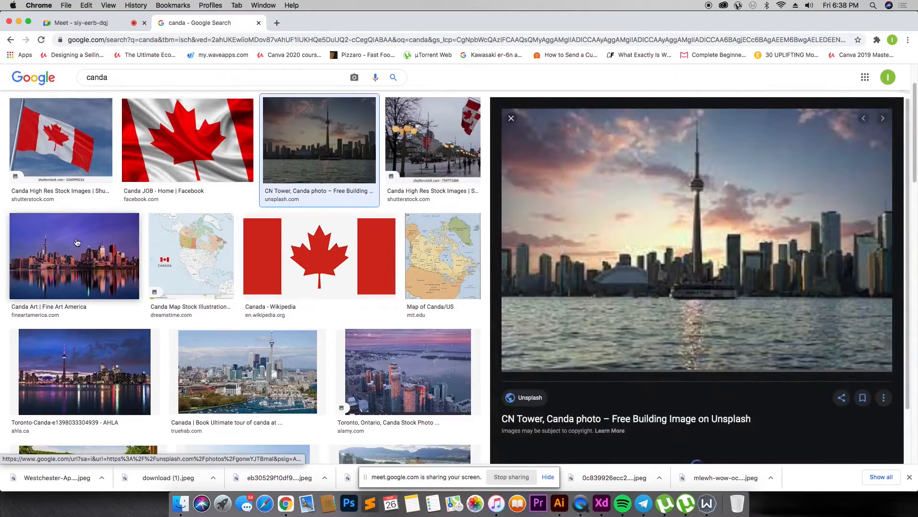
left_click(81, 268)
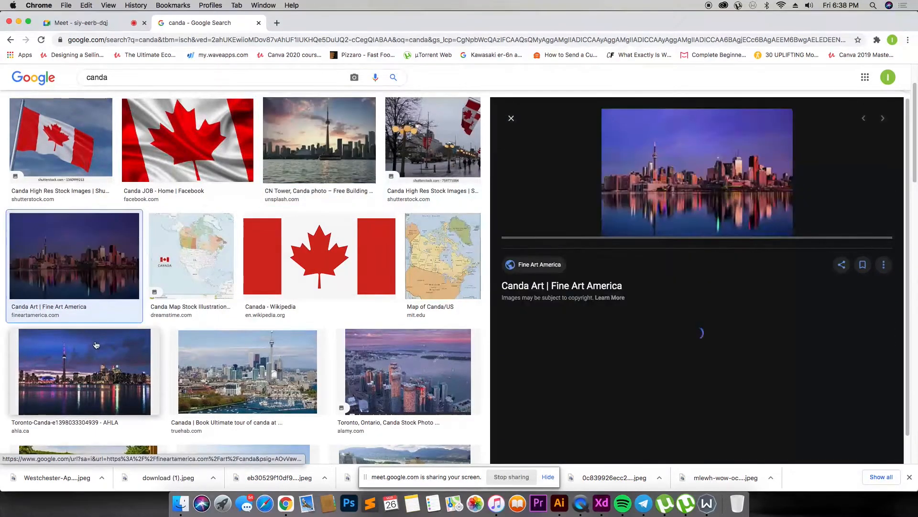
right_click(669, 167)
left_click(689, 248)
key("Return")
left_click_drag(35, 489, 397, 407)
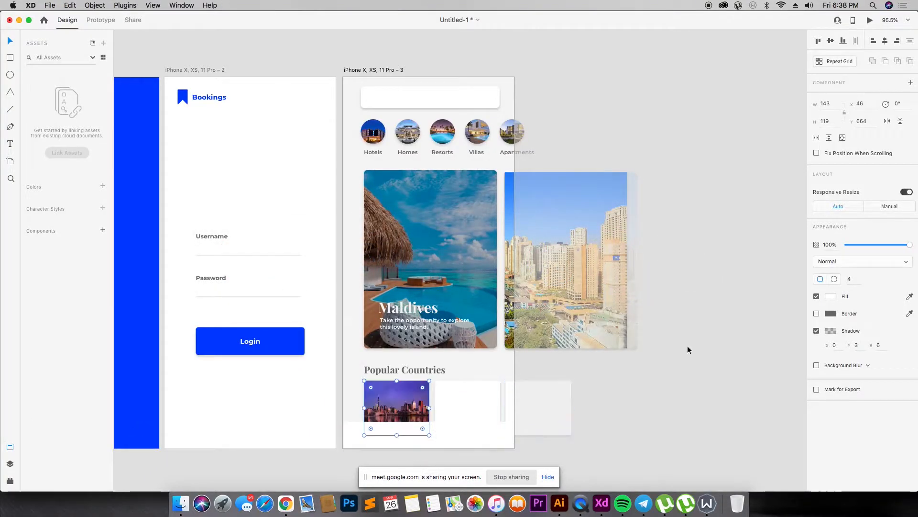
left_click(717, 347)
- Switch to Chrome, search Google Images for "dubai" and refine the search to "dubai burj khalifa"
key("super+Tab")
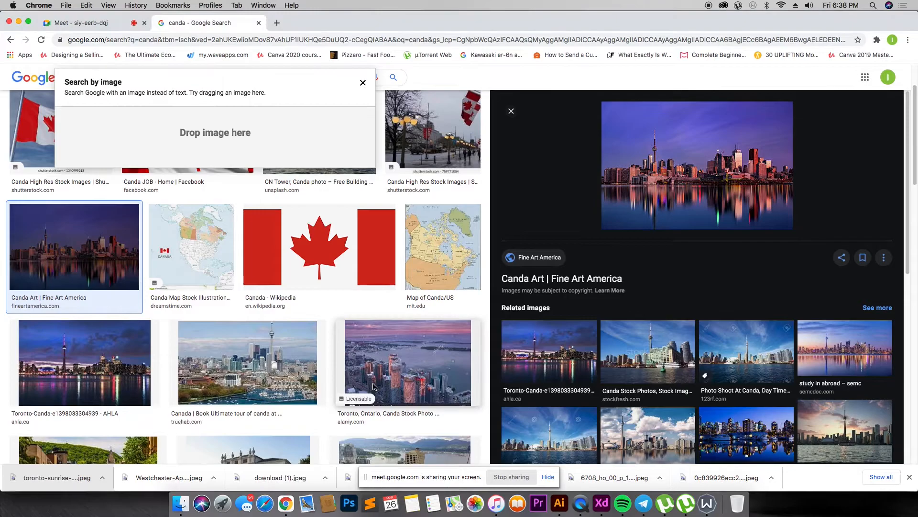
scroll(214, 94, "up", 3)
left_click(364, 83)
left_click(104, 82)
double_click(104, 82)
type("dubai")
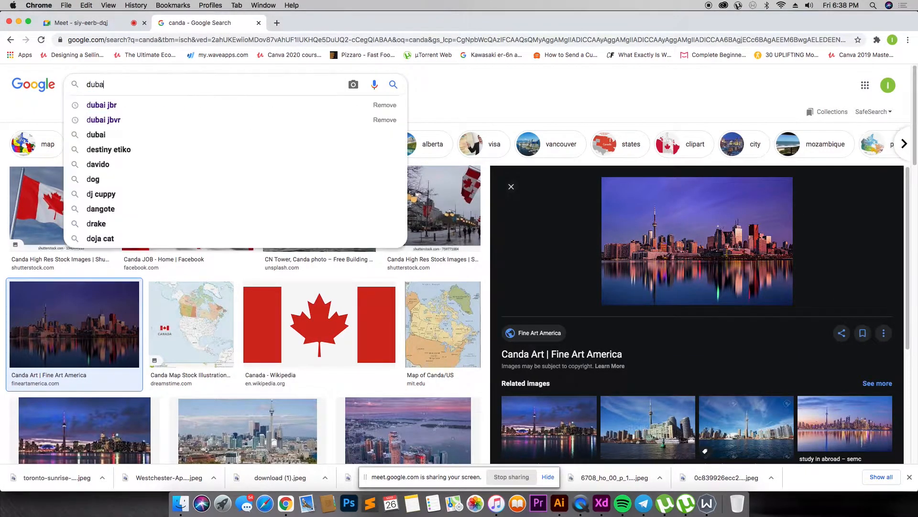
key("Return")
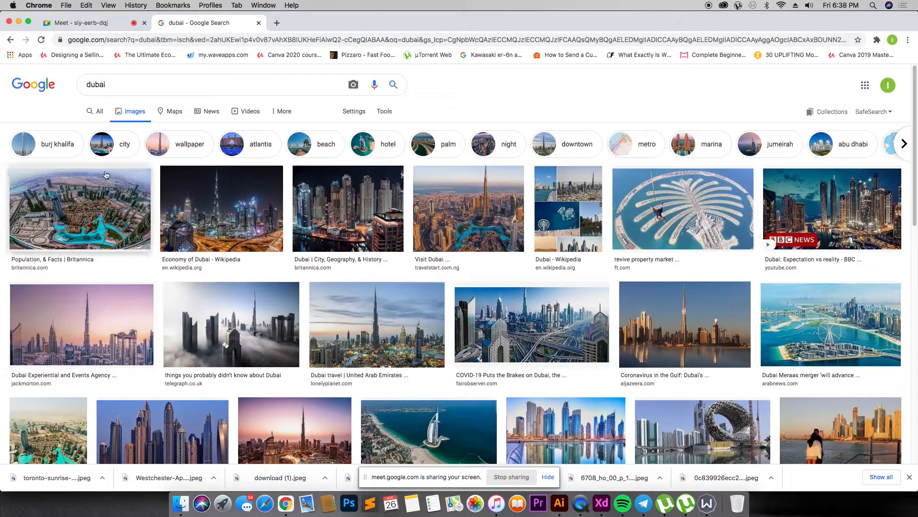
double_click(95, 85)
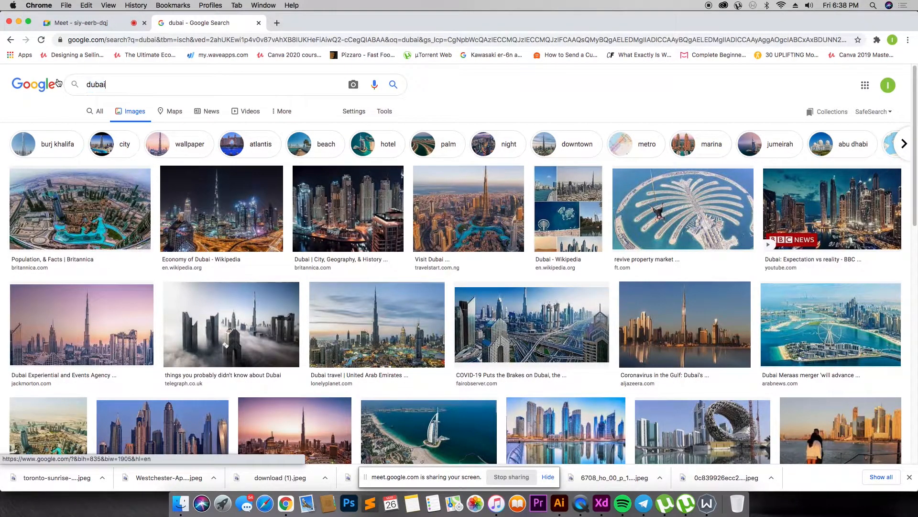
type("b")
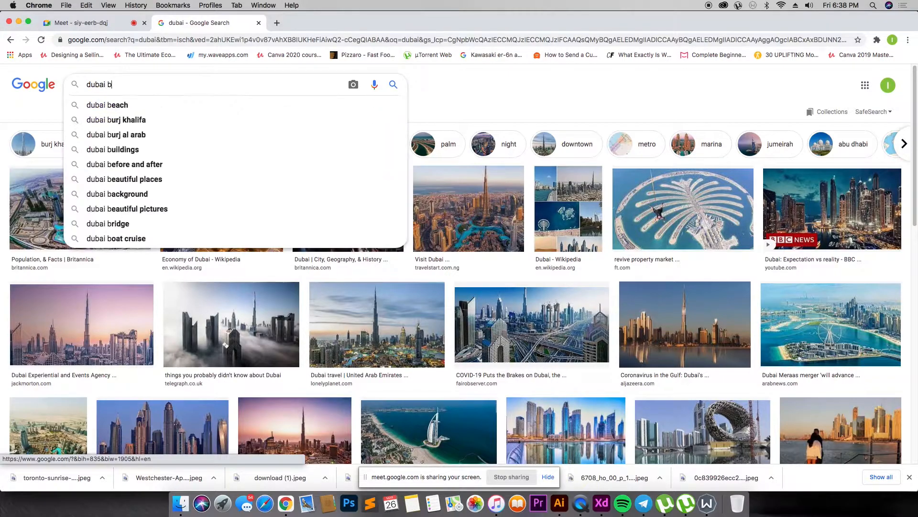
left_click(117, 120)
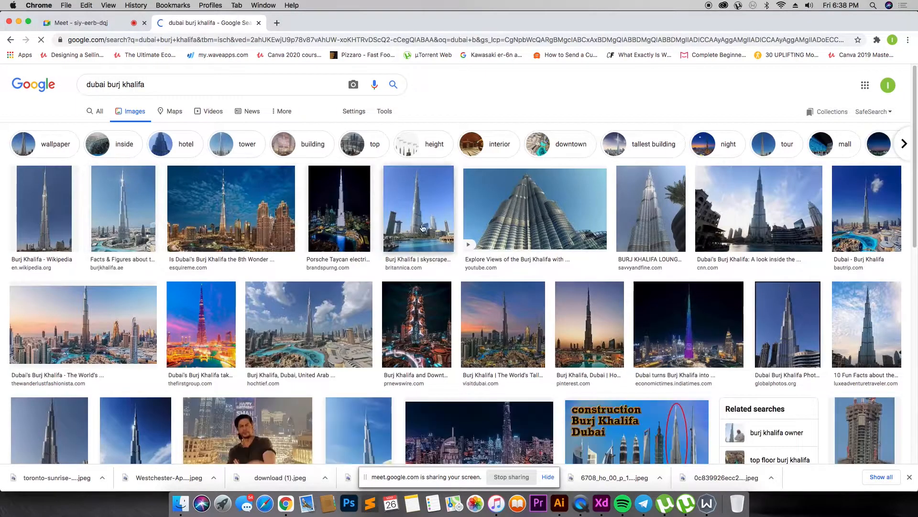
- Save the Esquire Middle East night picture of the Burj Khalifa and place it in the second Popular Countries card in Adobe XD
left_click(247, 209)
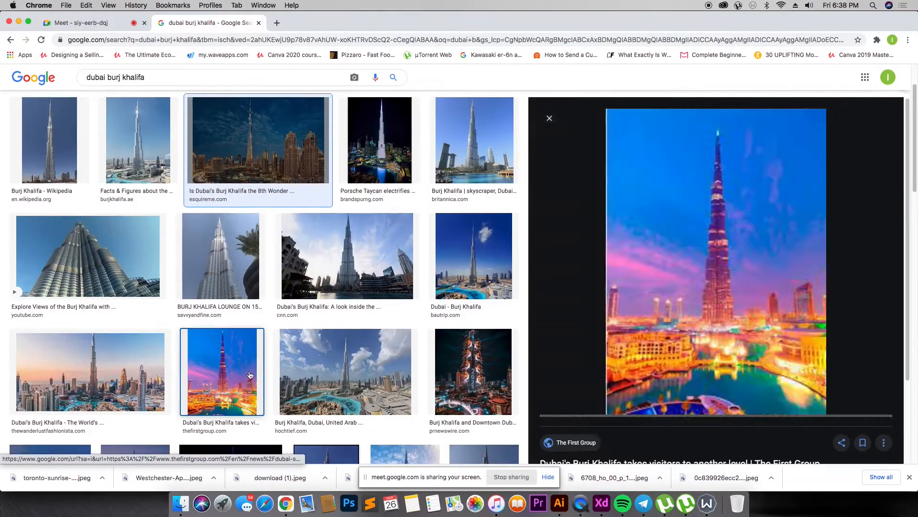
right_click(703, 216)
left_click(729, 303)
key("Return")
key("super+Tab")
left_click_drag(56, 479, 476, 420)
left_click(582, 363)
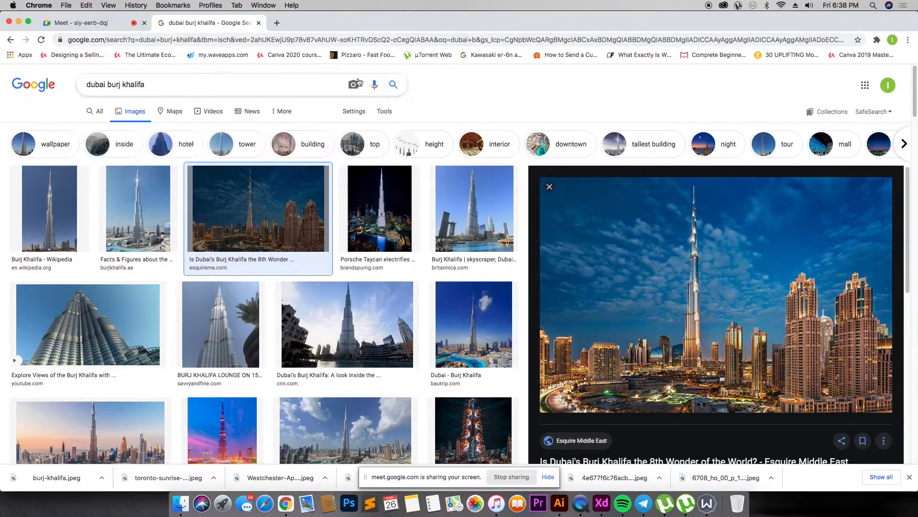
- In Chrome, search Google Images for "hong kong" and open the "Boat Hong Kong" night skyline picture from Booking.com
left_click_drag(160, 80, 56, 70)
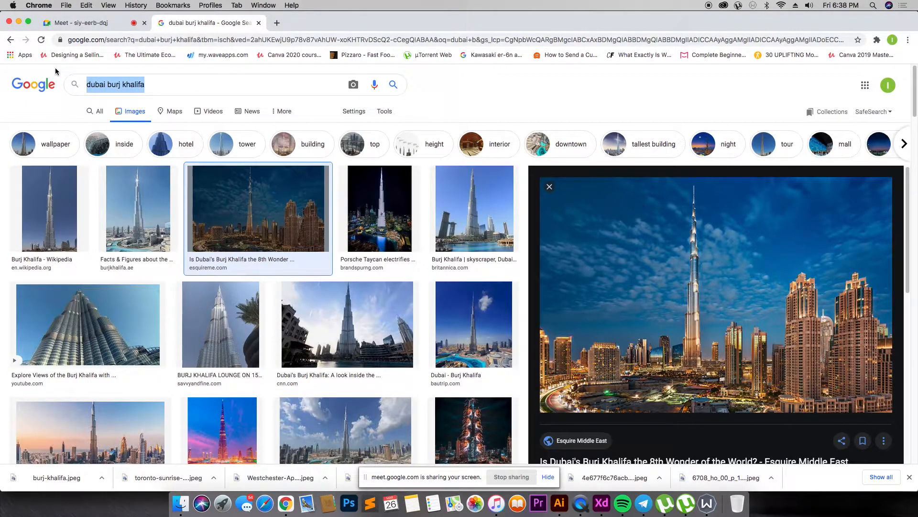
type("hong")
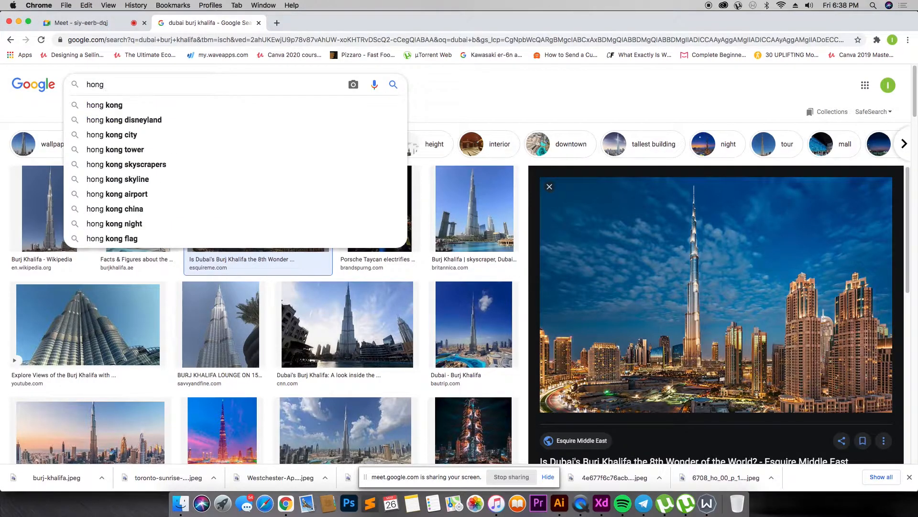
type(" kong")
key("Return")
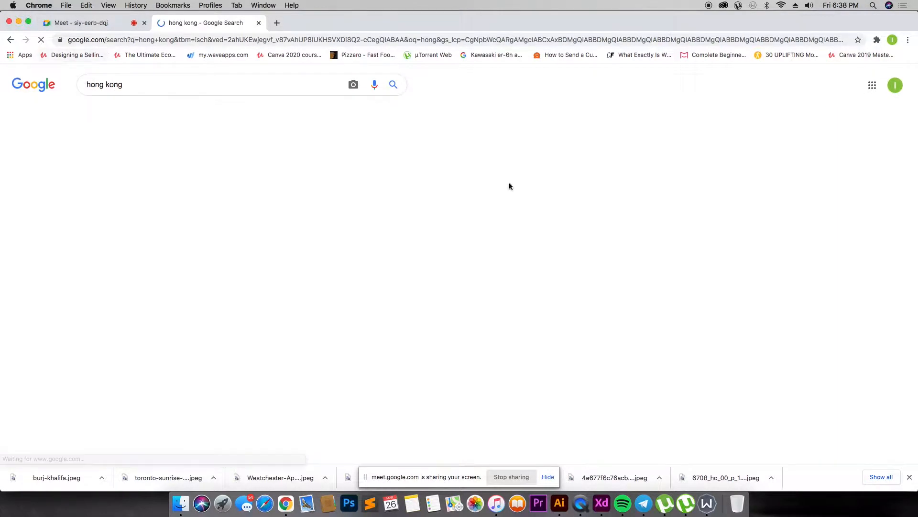
scroll(449, 282, "down", 3)
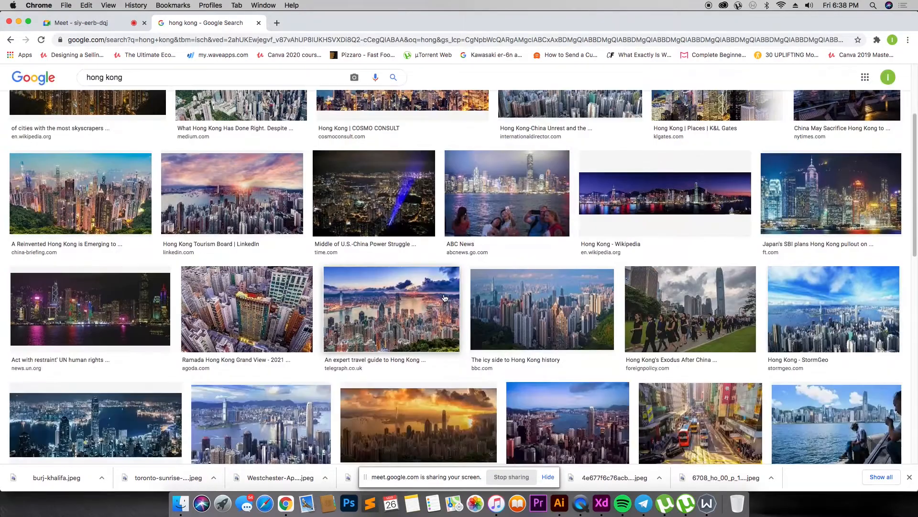
scroll(441, 297, "down", 3)
scroll(252, 257, "up", 3)
scroll(252, 257, "down", 2)
scroll(252, 257, "down", 7)
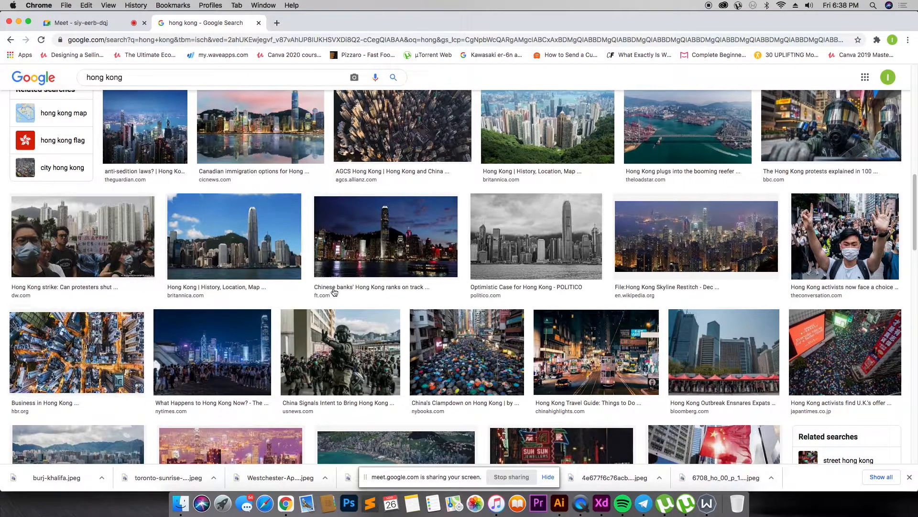
scroll(539, 226, "up", 3)
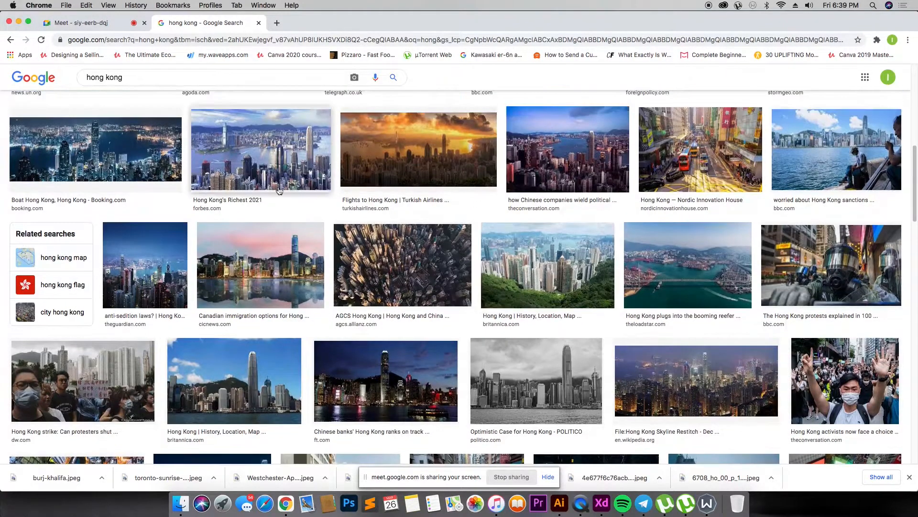
left_click(119, 153)
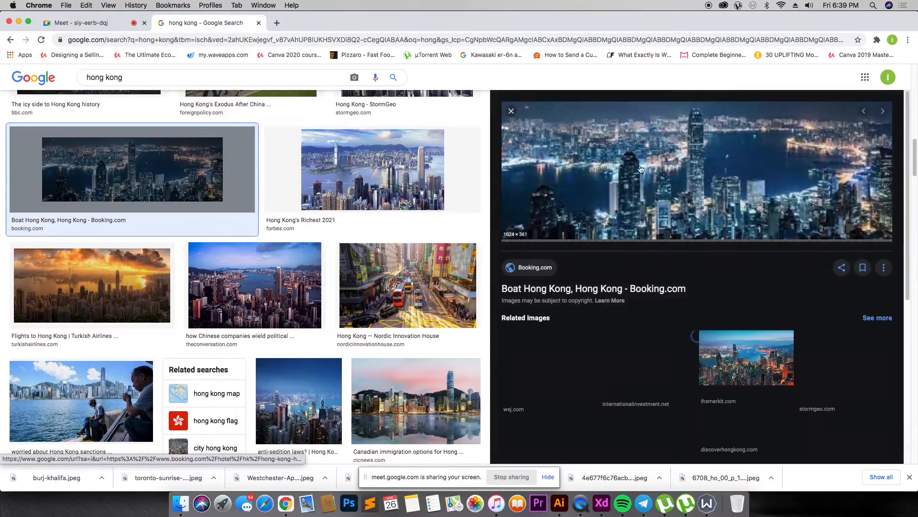
- Save the Hong Kong skyline picture and place it in the third Popular Countries card in Adobe XD
right_click(711, 138)
left_click(744, 223)
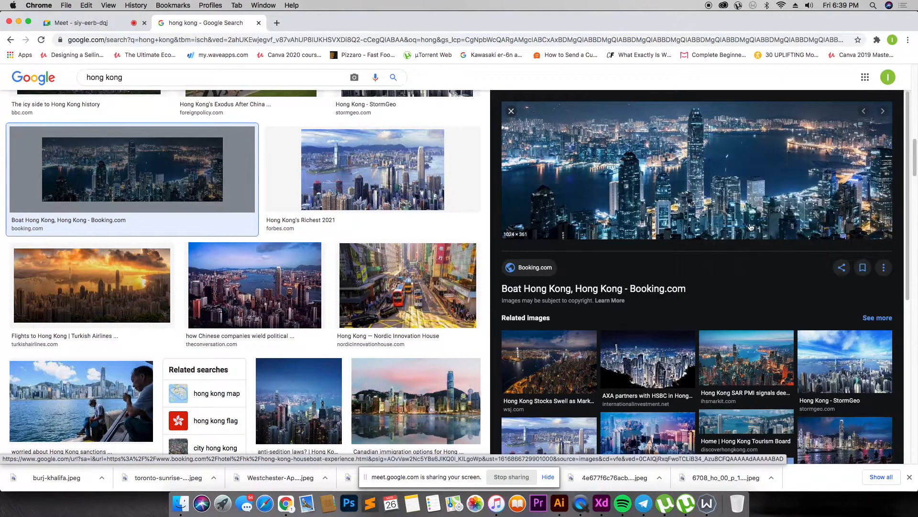
key("Return")
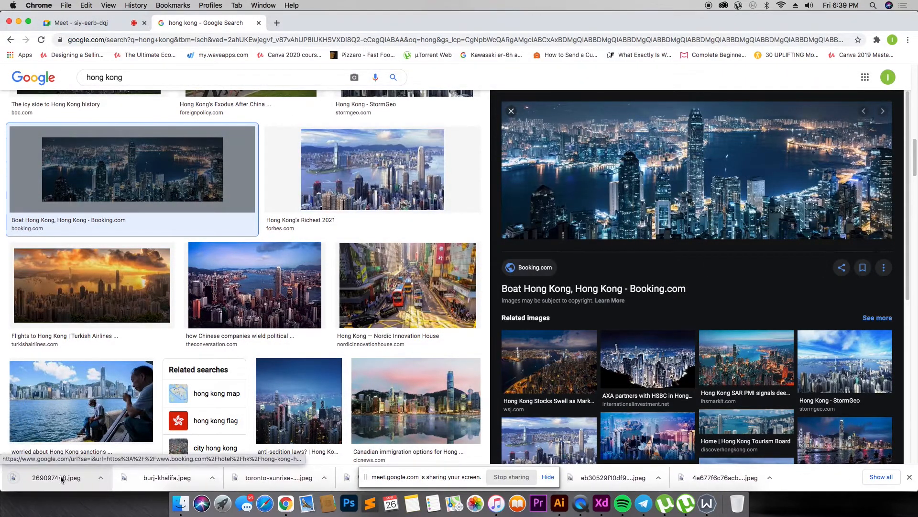
key("super+Tab")
left_click_drag(482, 196, 510, 401)
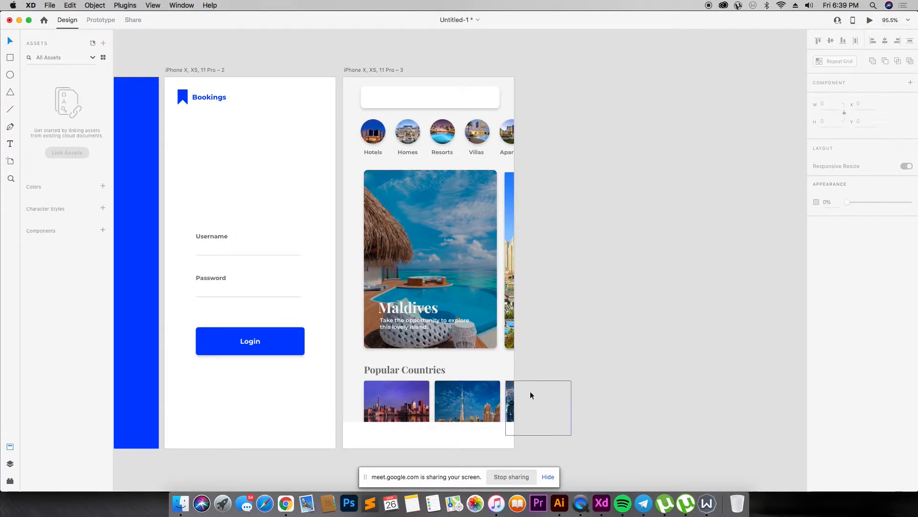
left_click(463, 433)
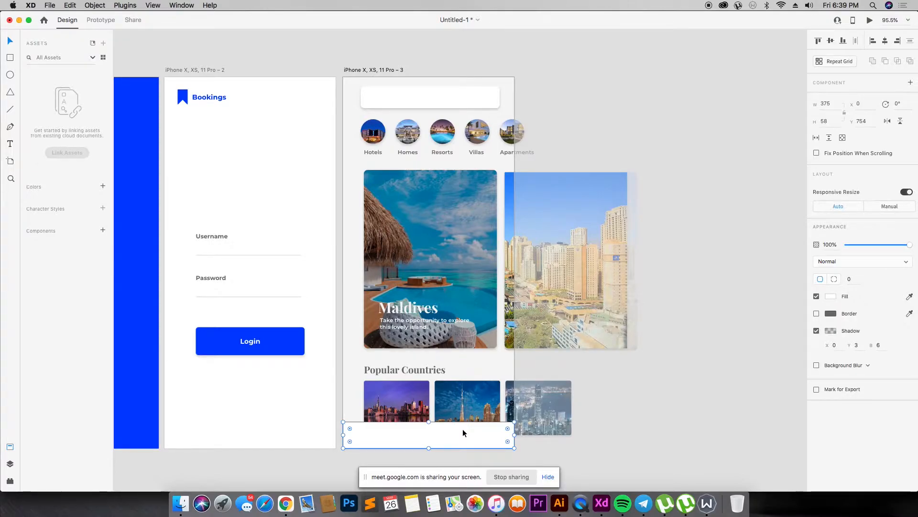
- Place a copy of the Hotels label inside the white search bar at about X 64, reworded as "Where are you going?"
left_click(392, 130)
left_click_drag(378, 152, 395, 100)
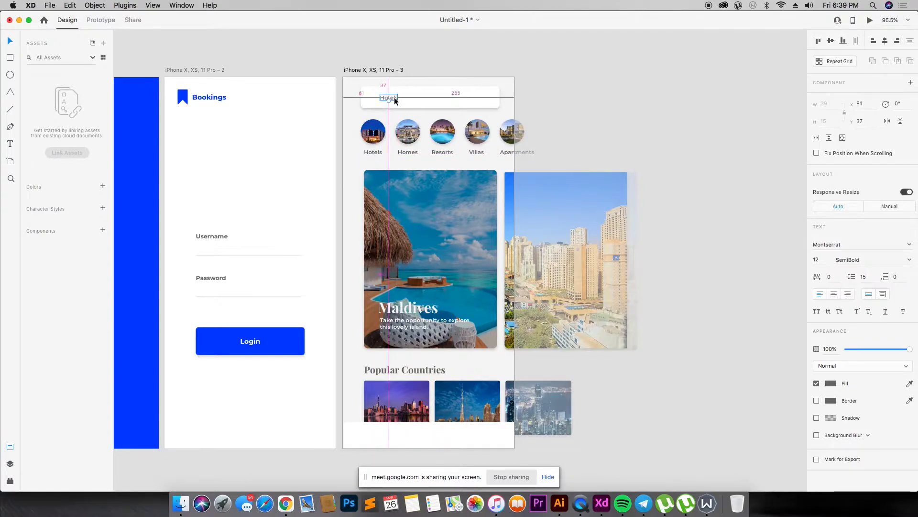
double_click(395, 98)
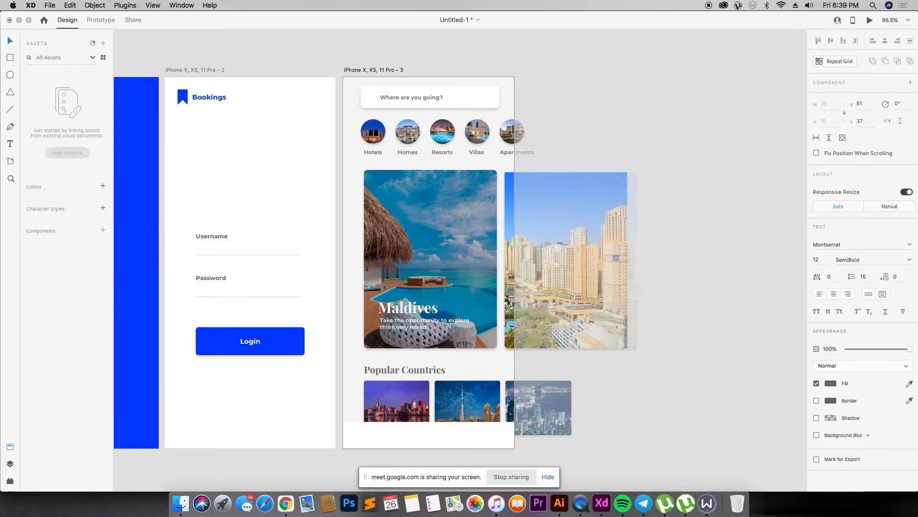
left_click(466, 91)
left_click_drag(421, 98, 413, 98)
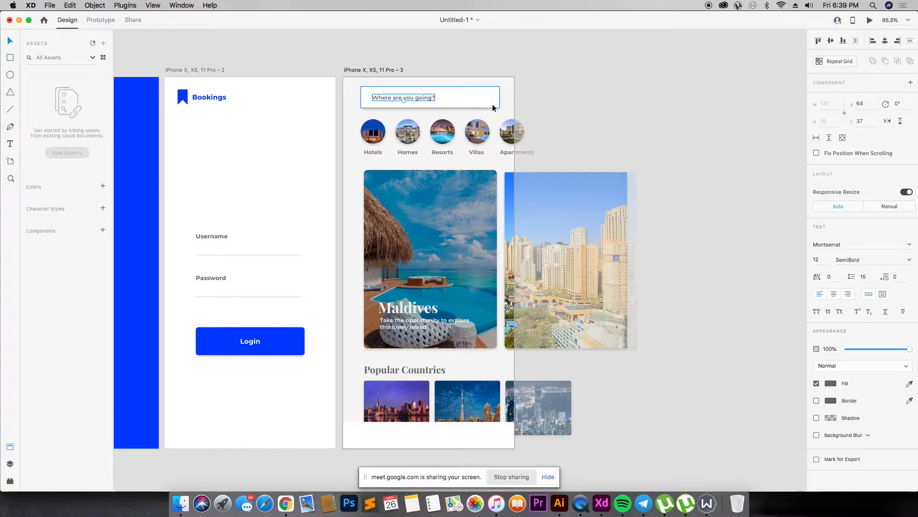
- Open the Material_Icons_Google file and copy the magnifier icon from its Action section
key("super+space")
type("ma")
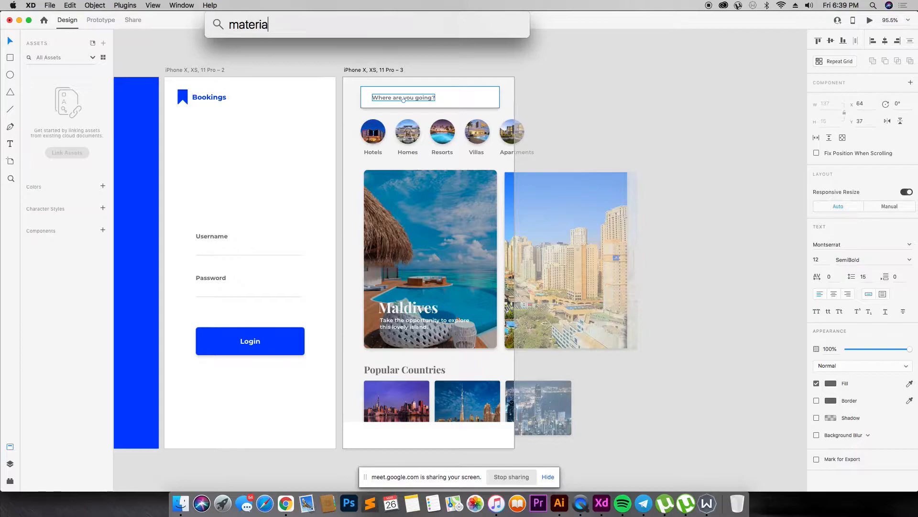
double_click(271, 55)
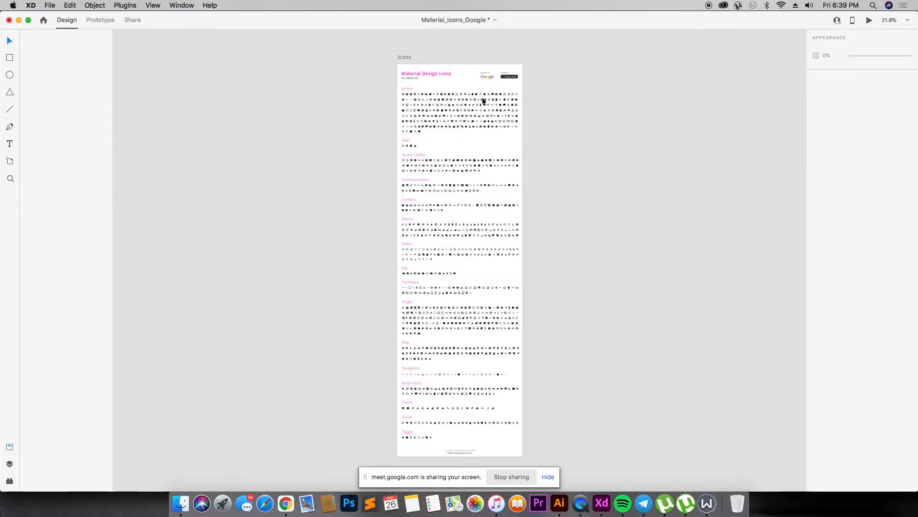
left_click_drag(216, 144, 673, 350)
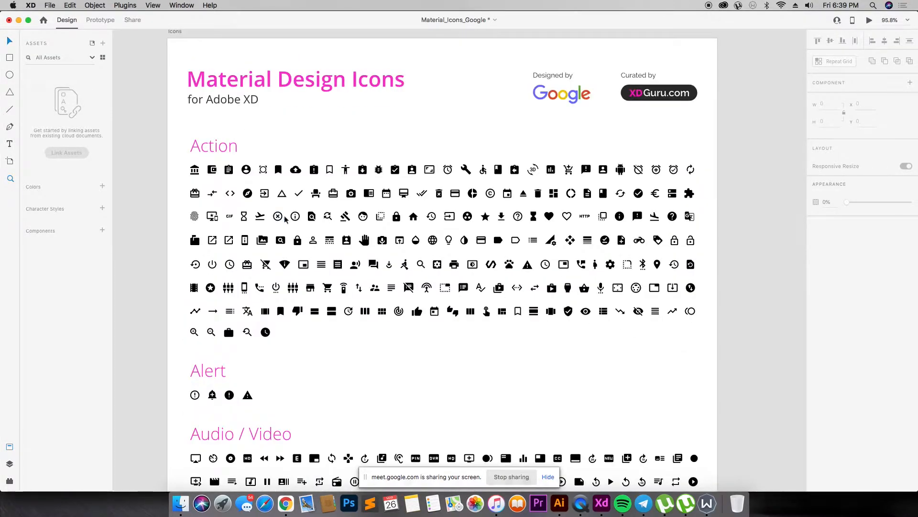
left_click(422, 266)
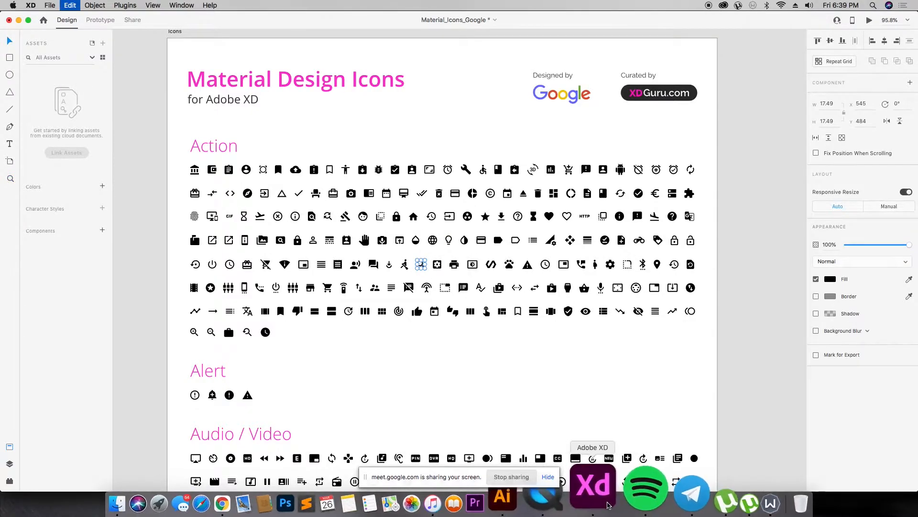
- Return to the Untitled-1 document, paste the magnifier icon and move it to the right end of the search bar
right_click(598, 490)
left_click(627, 396)
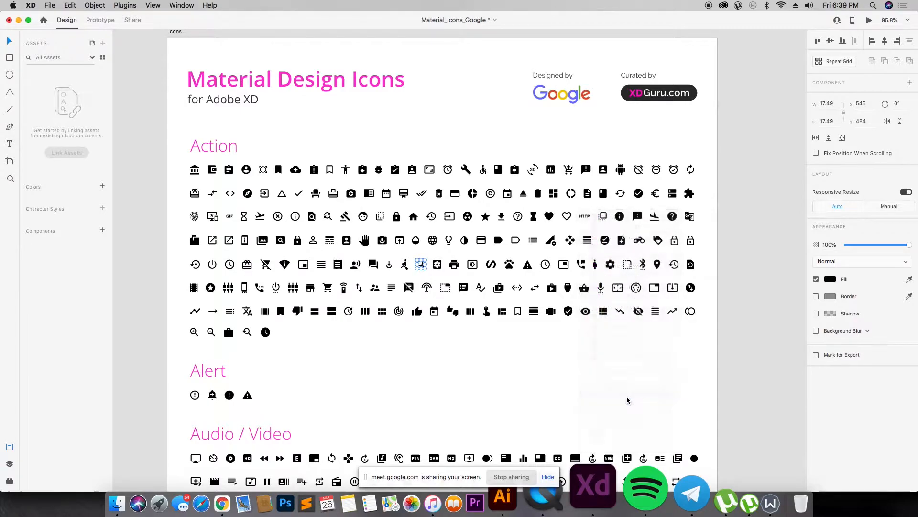
left_click_drag(337, 63, 572, 143)
key("super+v")
left_click_drag(468, 267, 558, 249)
- Align the "Where are you going?" text and the magnifier icon to each other's vertical middle
left_click(308, 245, "shift")
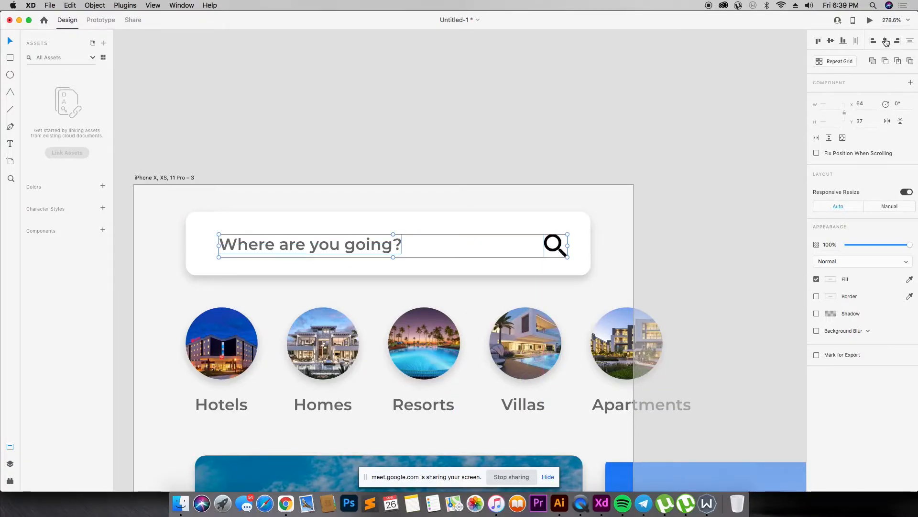
left_click(831, 41)
left_click(402, 207)
left_click(380, 242)
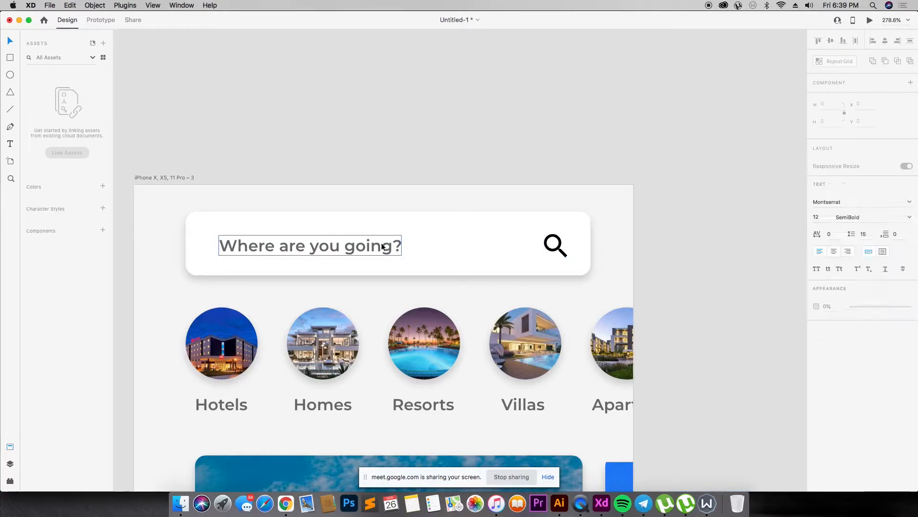
- Set the fill of the magnifier icon in the search bar to #707070
left_click(834, 383)
left_click(626, 234)
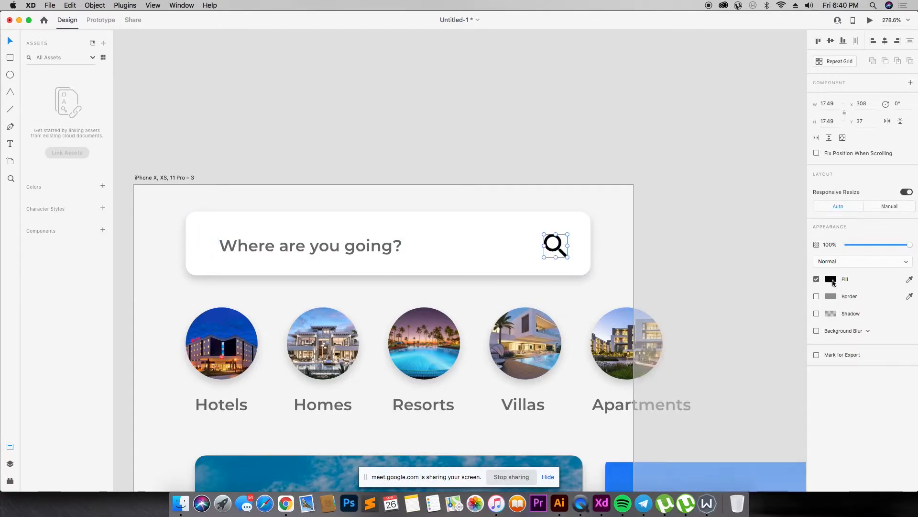
left_click(830, 281)
type("70707")
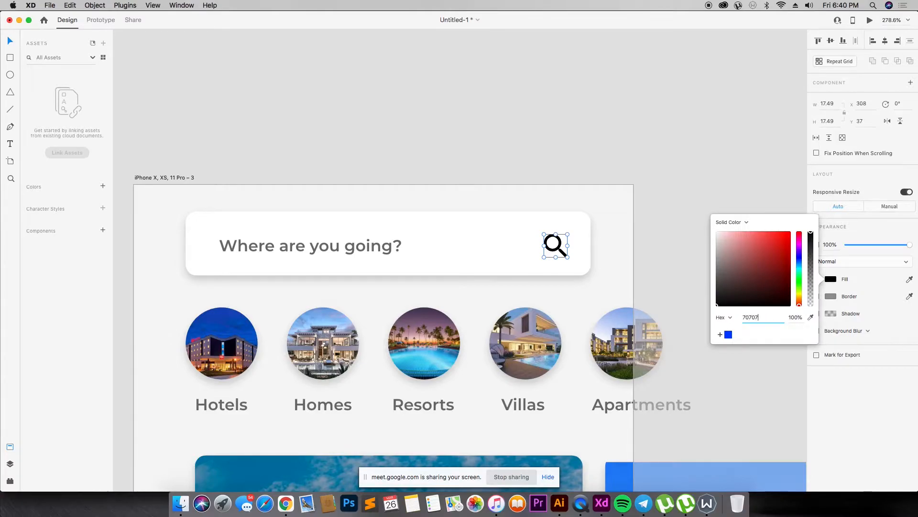
key("Return")
key("Return")
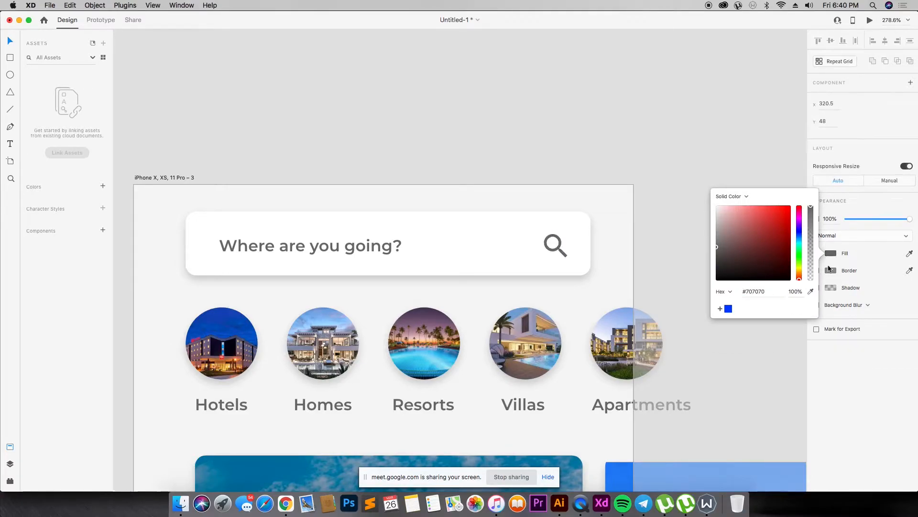
left_click(475, 113)
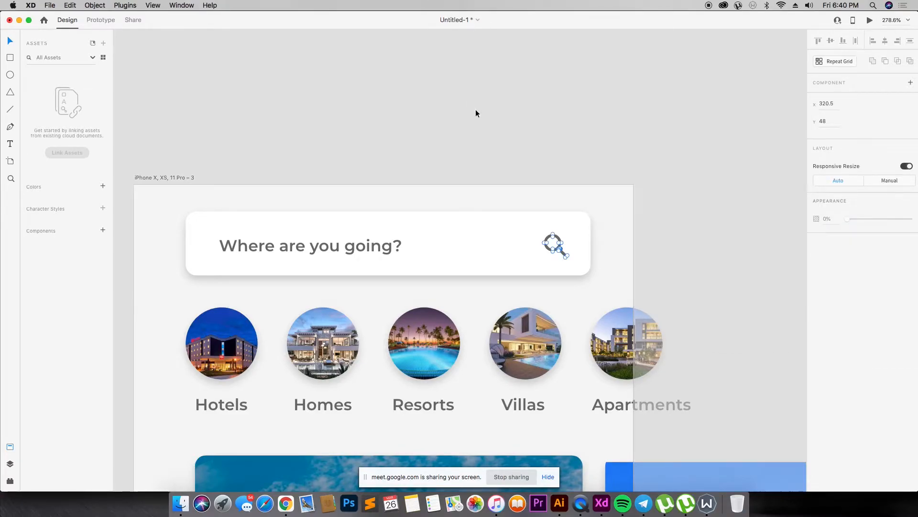
- Try fill colours #8CE640 and #2D2D2D on the search bar's magnifier icon
left_click(311, 253)
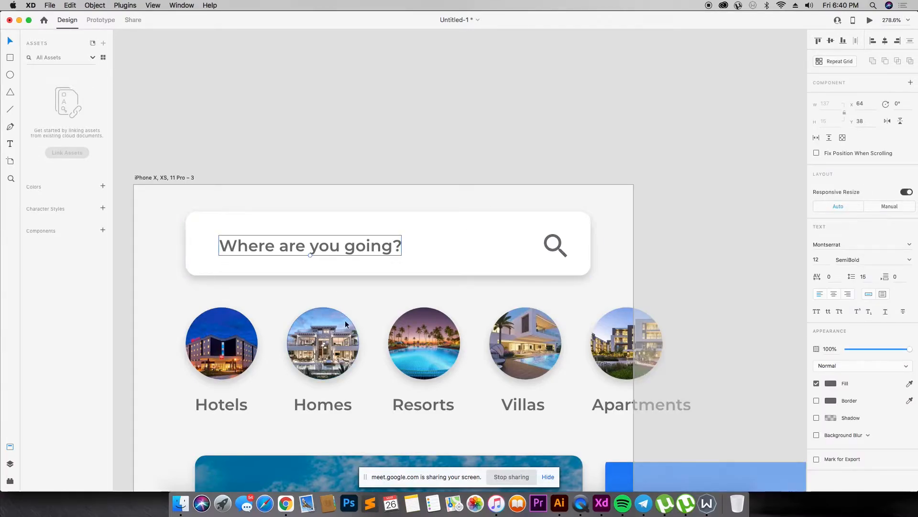
scroll(343, 320, "down", 5)
scroll(359, 308, "up", 4)
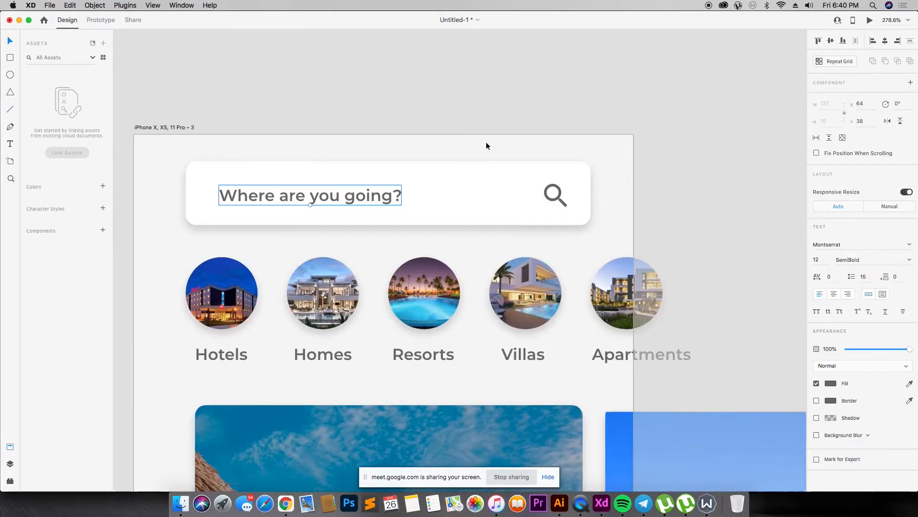
left_click(547, 198)
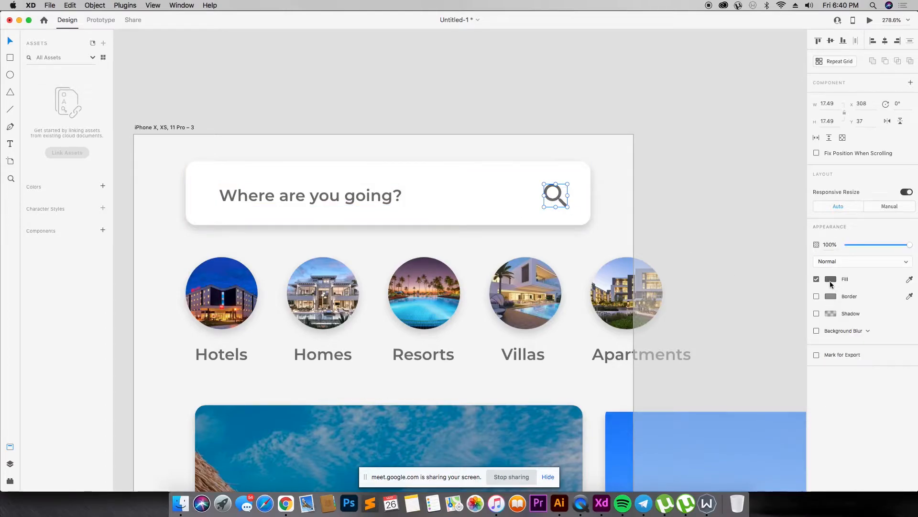
left_click(830, 280)
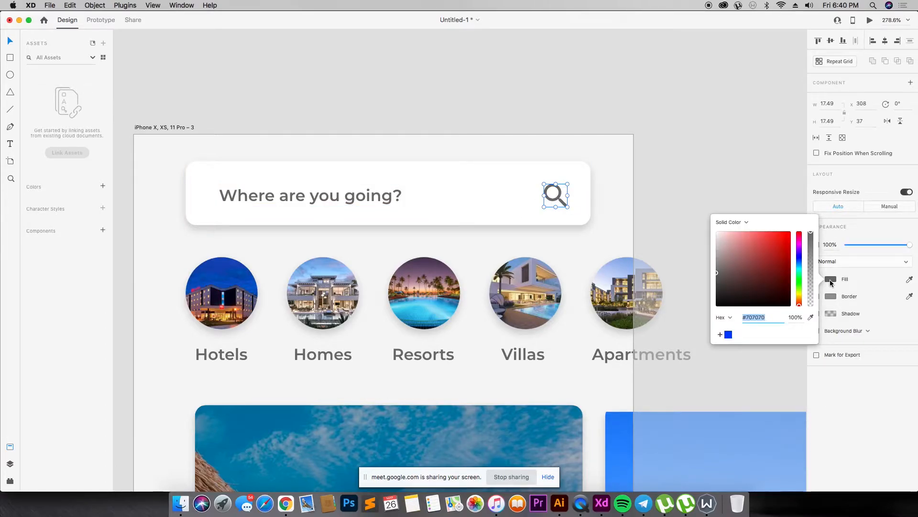
type("8ce640")
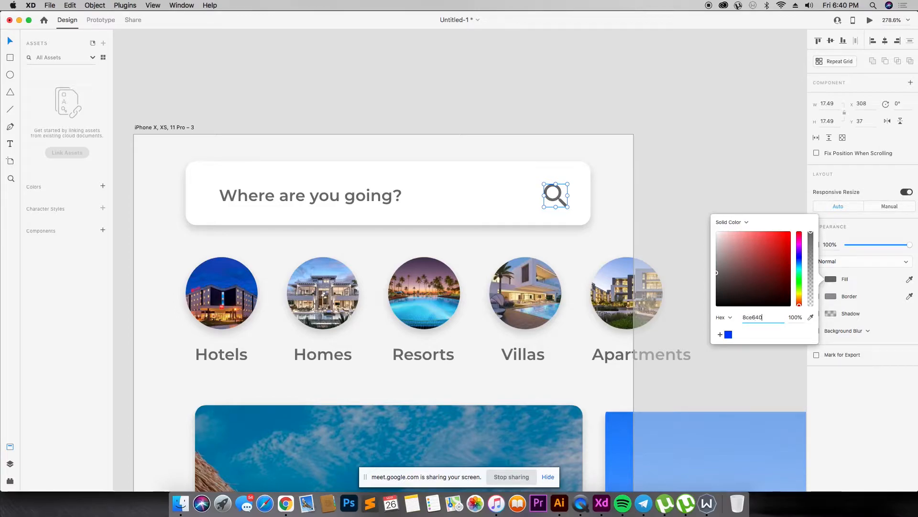
key("Return")
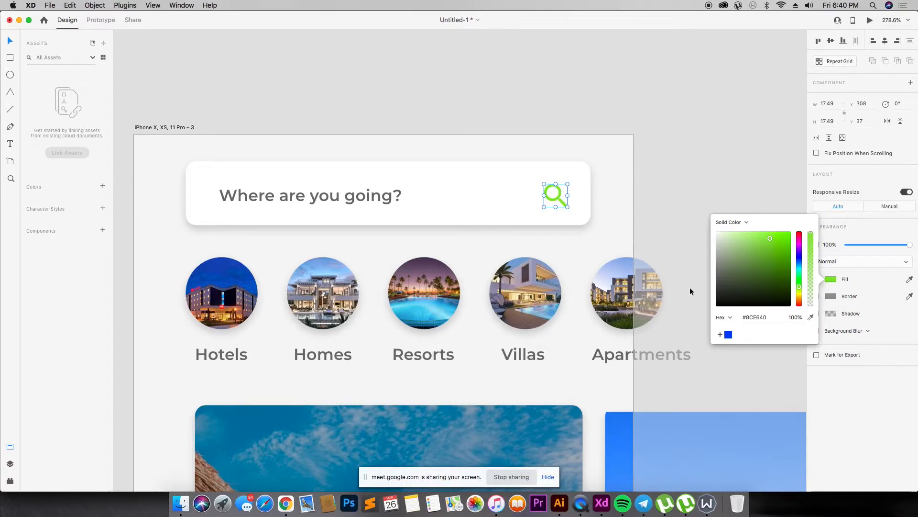
left_click(768, 317)
type("2d2d")
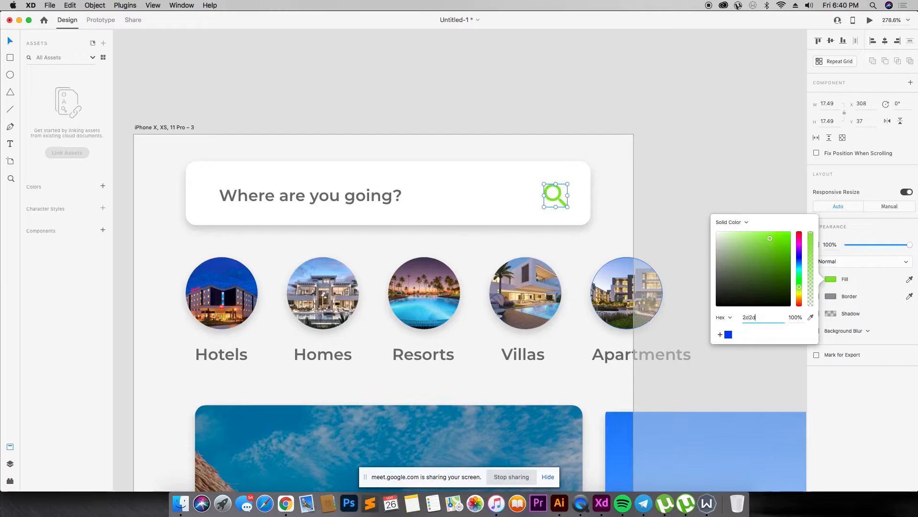
type("2d")
key("Return")
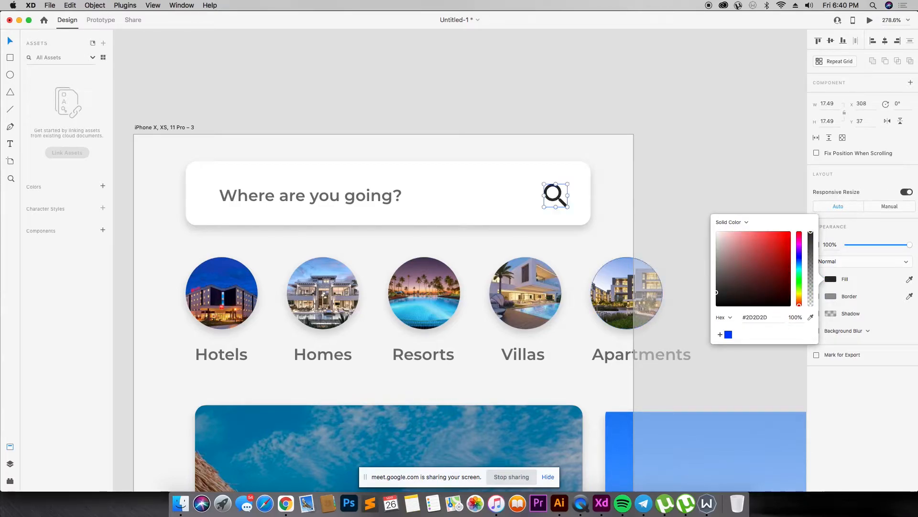
- Try white #FFFFFF and black #000000 as the magnifier icon's fill
left_click_drag(776, 317, 698, 308)
type("ffffff")
key("Return")
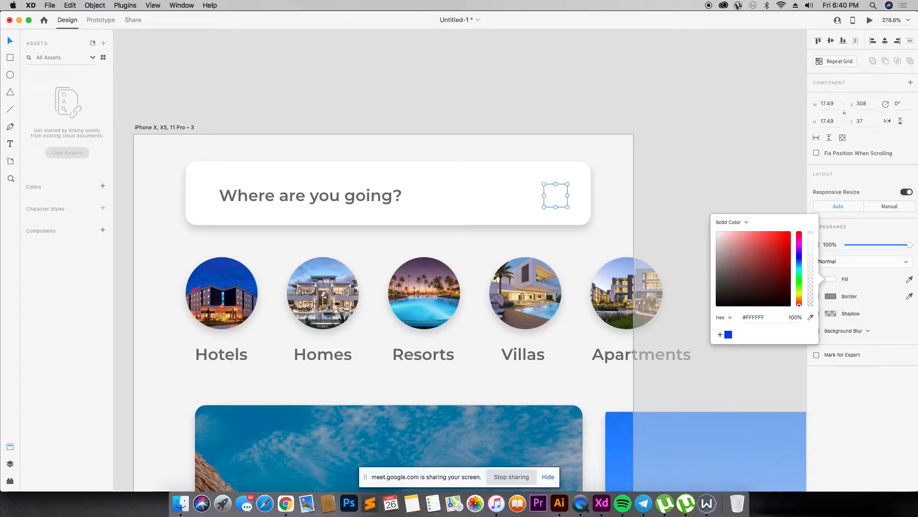
left_click_drag(759, 313, 708, 316)
type("000000")
key("Return")
- Set the magnifier icon's fill to a medium grey again and deselect it
left_click_drag(768, 315, 695, 317)
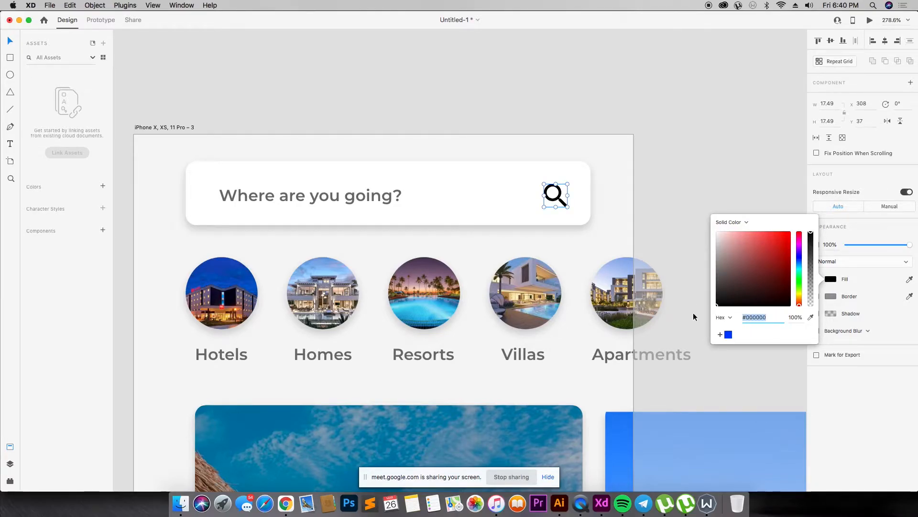
type("7")
key("Return")
left_click(513, 125)
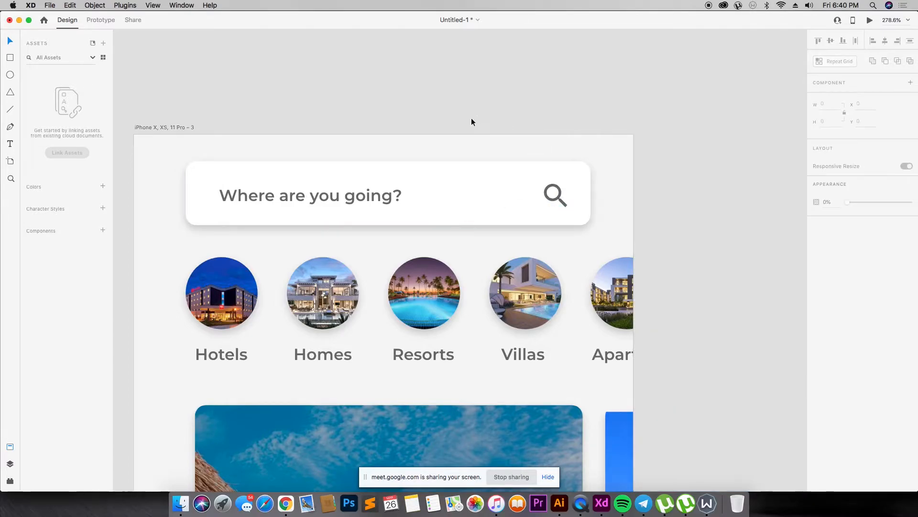
- Ungroup the white Bookings logo on the blue splash screen into its bookmark icon and text
key("super+minus")
key("super+minus")
key("super+minus")
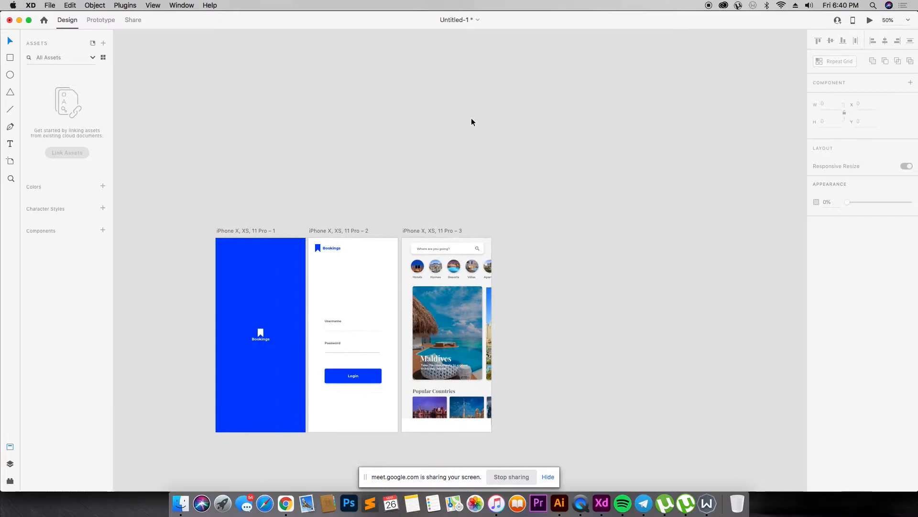
key("z")
left_click_drag(189, 211, 588, 472)
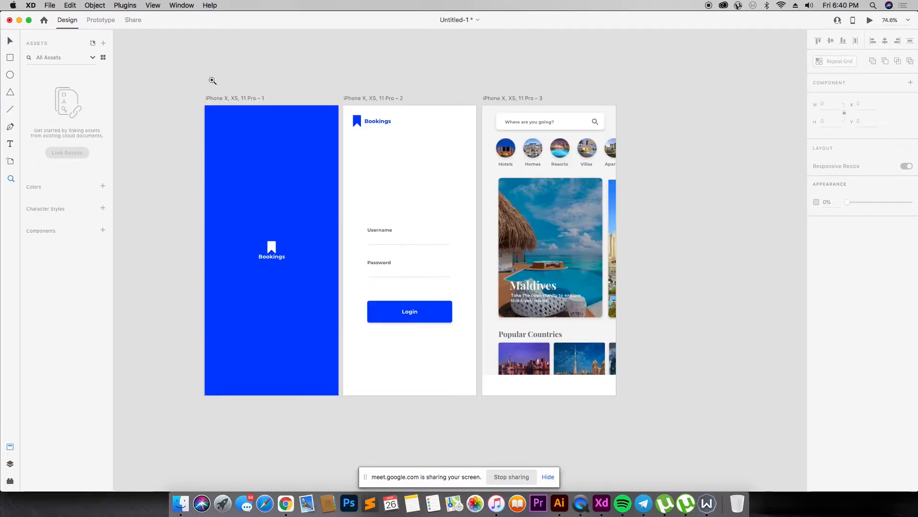
left_click_drag(173, 66, 740, 395)
left_click_drag(468, 89, 759, 505)
key("v")
left_click(149, 225)
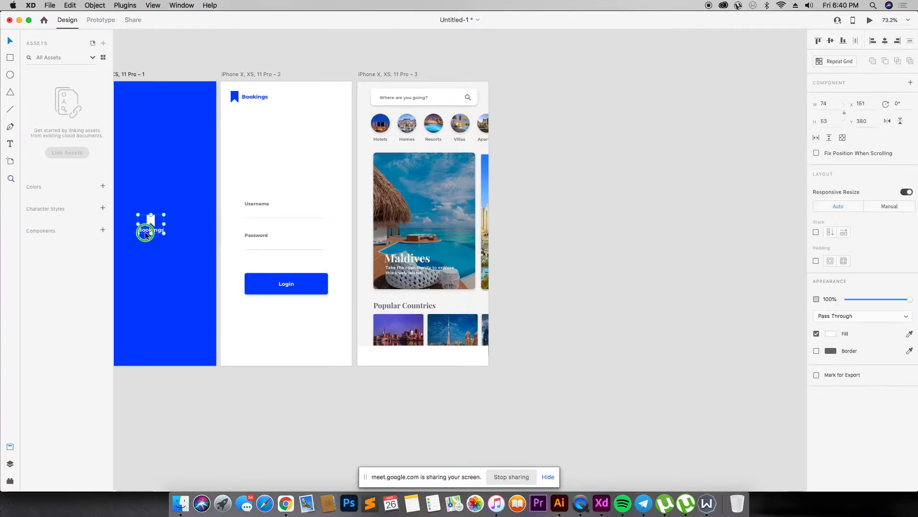
right_click(145, 231)
left_click(170, 324)
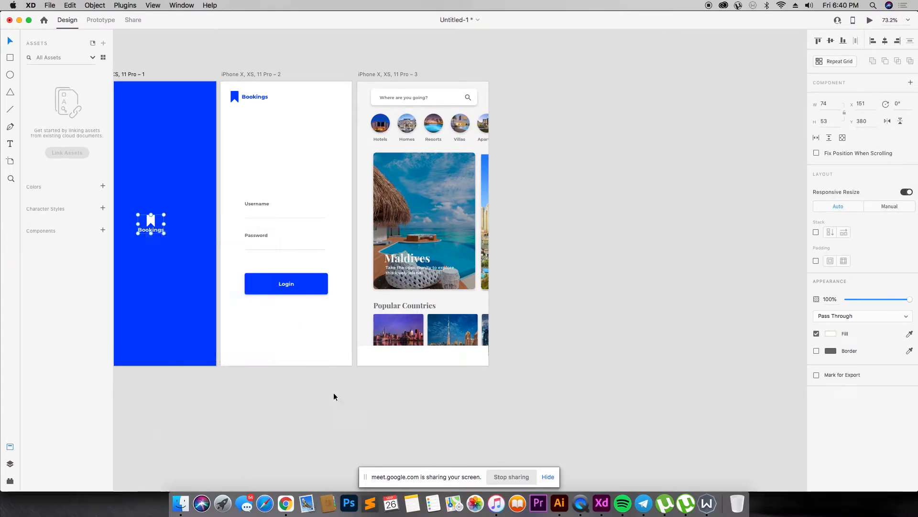
- Move the splash logo's "Bookings" text below the Login button on the login screen and fill it with #707070
left_click(153, 232)
left_click_drag(157, 230, 293, 299)
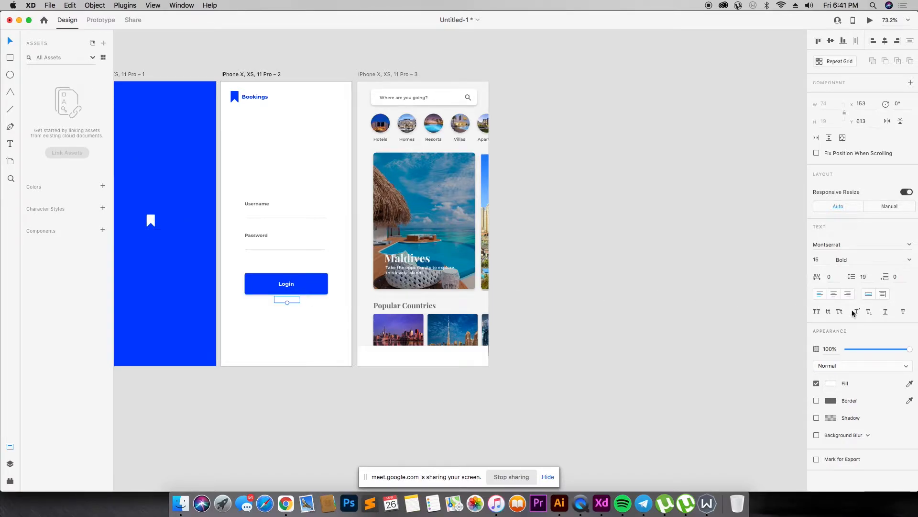
left_click(831, 383)
type("707070")
key("Return")
left_click(251, 435)
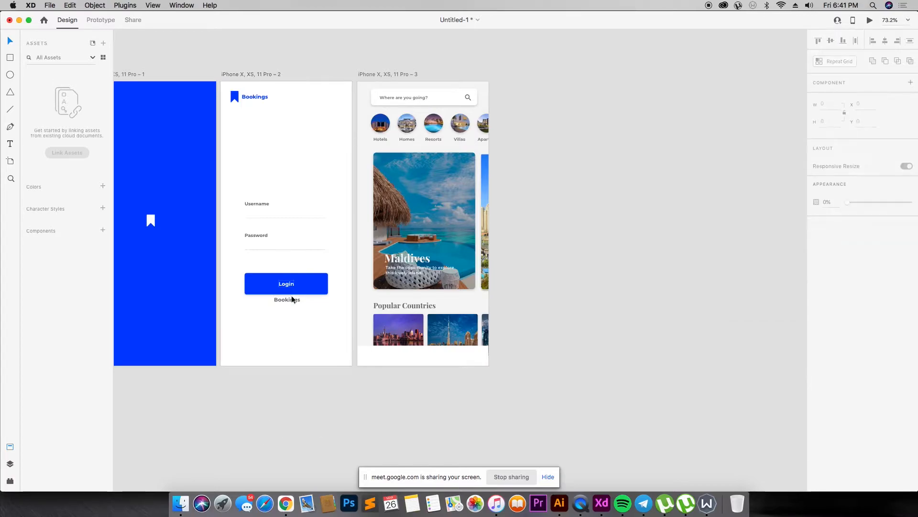
- Shift the "Bookings" text under the Login button to about X 151, Y 622 and set its weight to Medium
left_click_drag(295, 301, 294, 303)
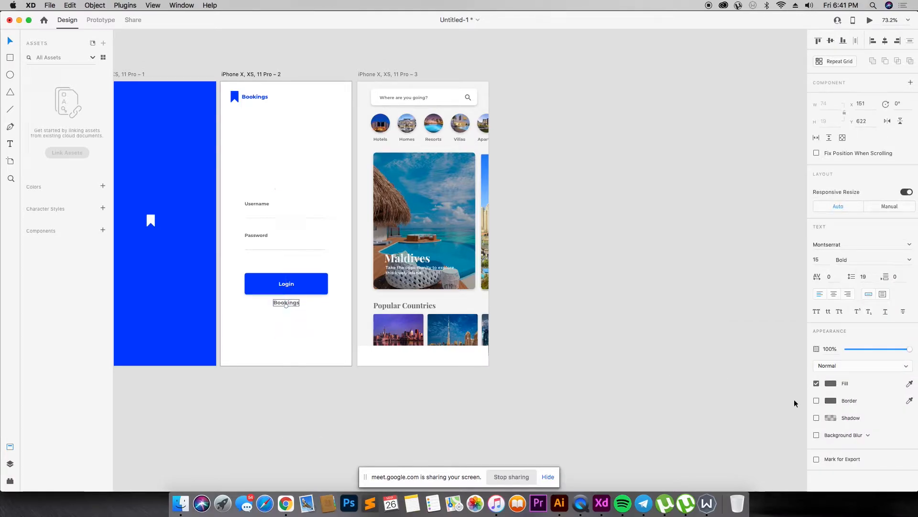
left_click(906, 259)
left_click(859, 308)
- Reword the "Bookings" text below the Login button as "Not Registered? Sign Up"
double_click(286, 302)
type("A")
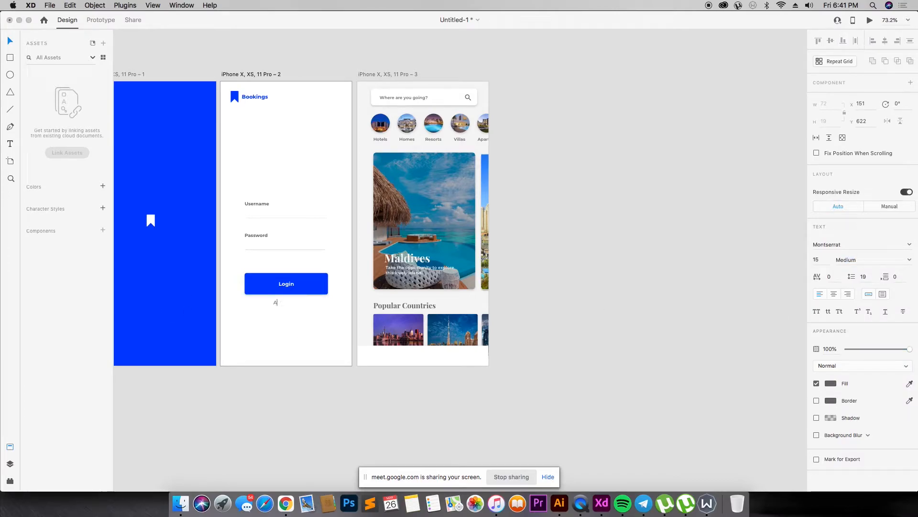
type("lrea")
key("BackSpace")
key("BackSpace")
type("gistered? Signu")
key("Escape")
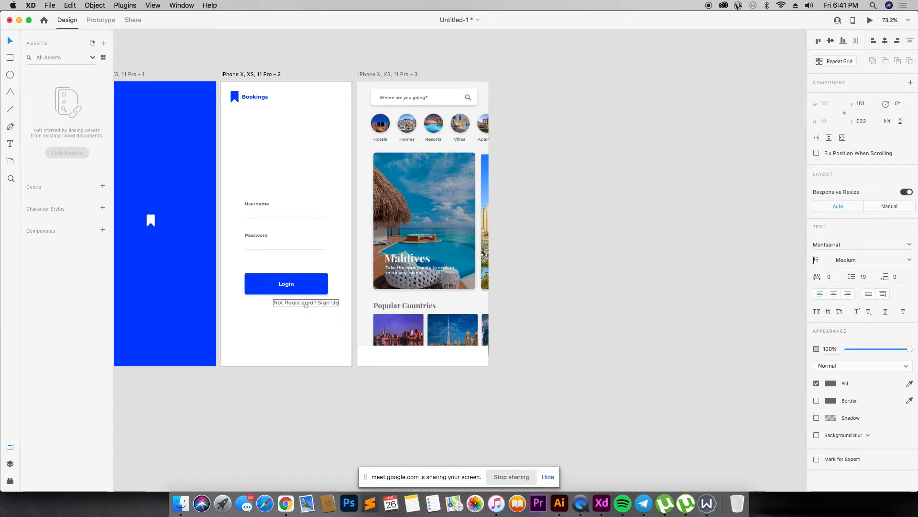
- Reduce the "Not Registered? Sign Up" text size and centre the line horizontally on the login artboard
key("Return")
left_click(884, 42)
left_click(623, 197)
- Place a copy of the search bar's magnifier icon in the home screen's white bottom bar at about X 55, Y 783
left_click_drag(179, 46, 642, 409)
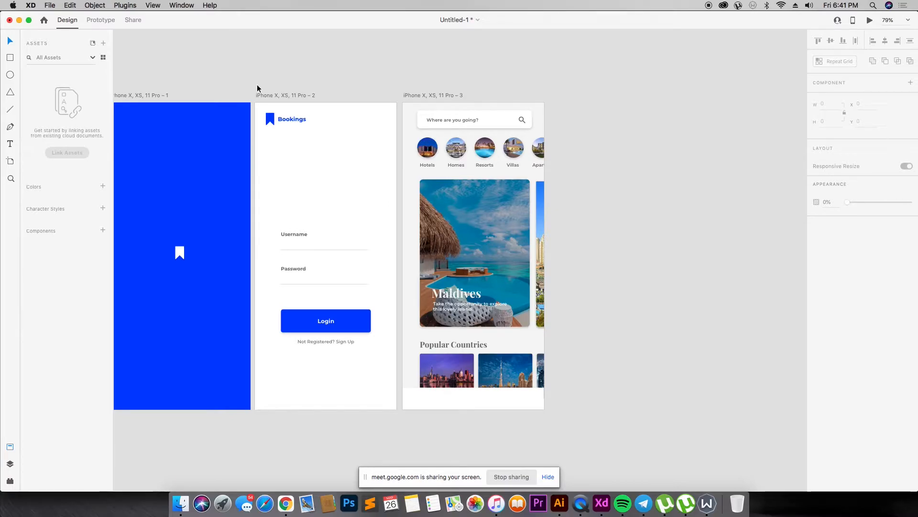
key("z")
left_click_drag(410, 369, 695, 422)
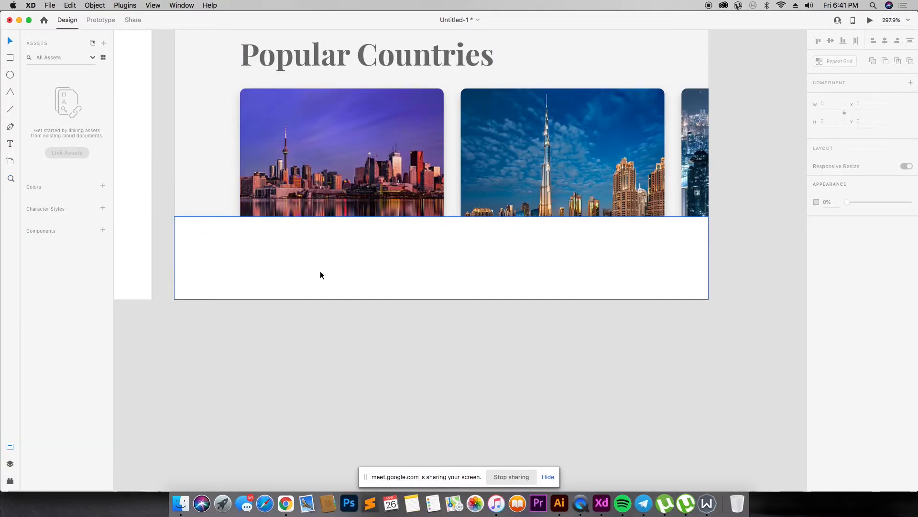
key("super+1")
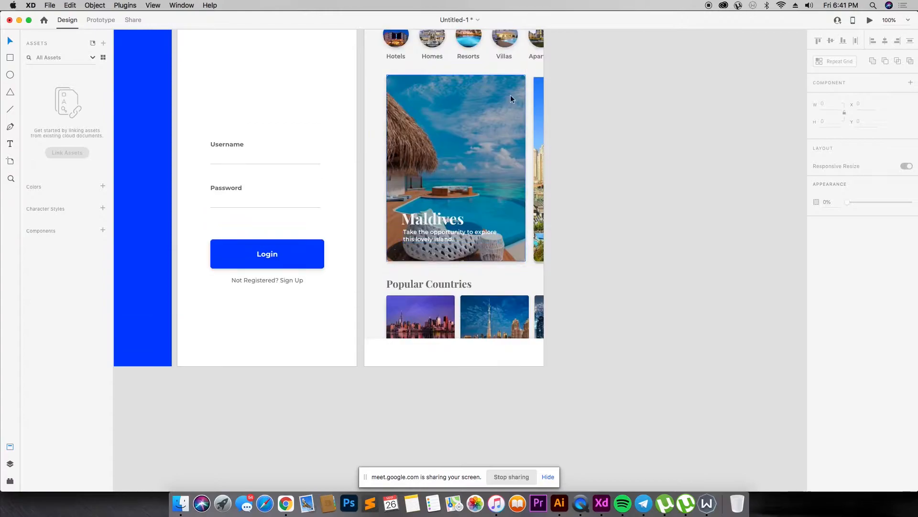
scroll(510, 95, "up", 3)
left_click(515, 59)
left_click_drag(516, 62, 395, 416)
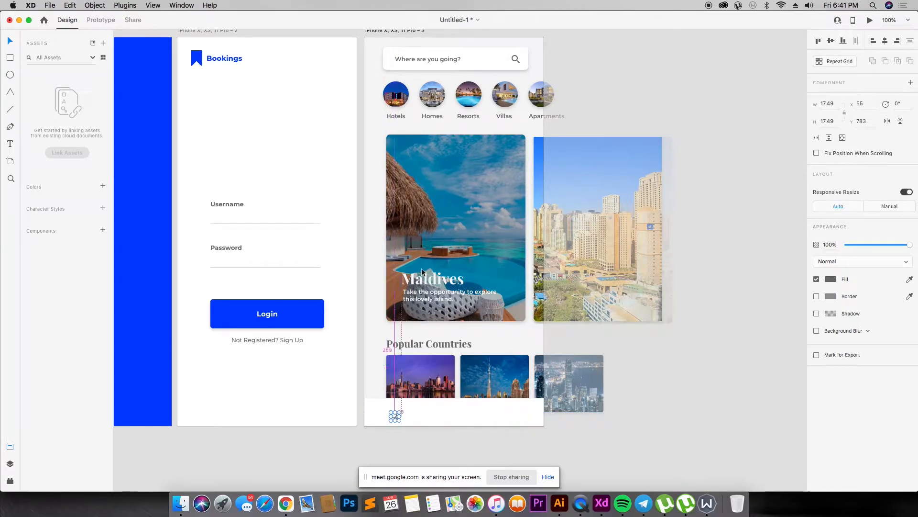
- Select all home screen content above the white bottom bar and shift it left to about X 24
left_click(572, 75)
left_click_drag(363, 32, 544, 394)
key("Left")
key("shift+Left")
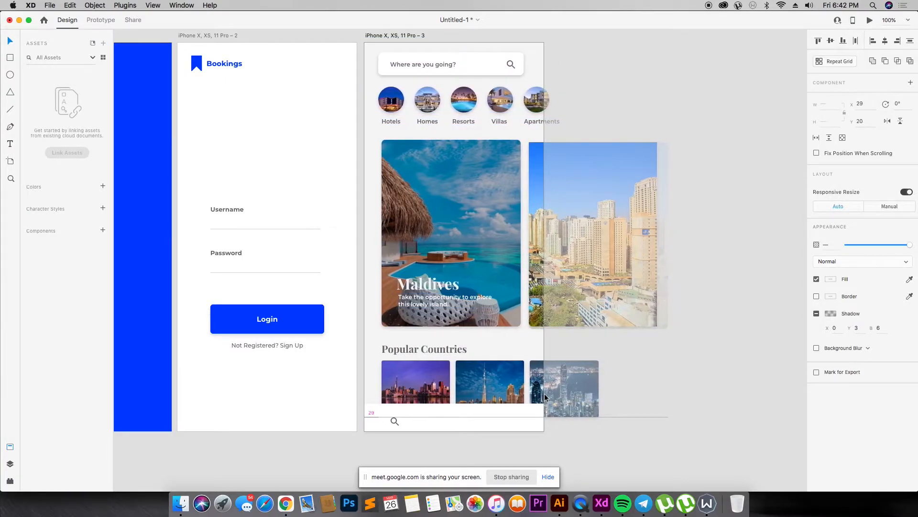
key("Left")
key("Left")
key("Left")
key("Left")
key("Left")
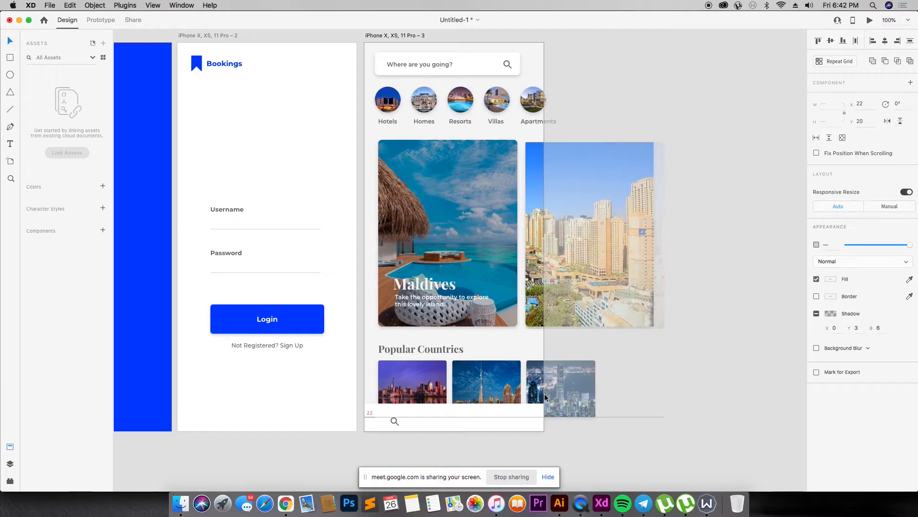
key("Right")
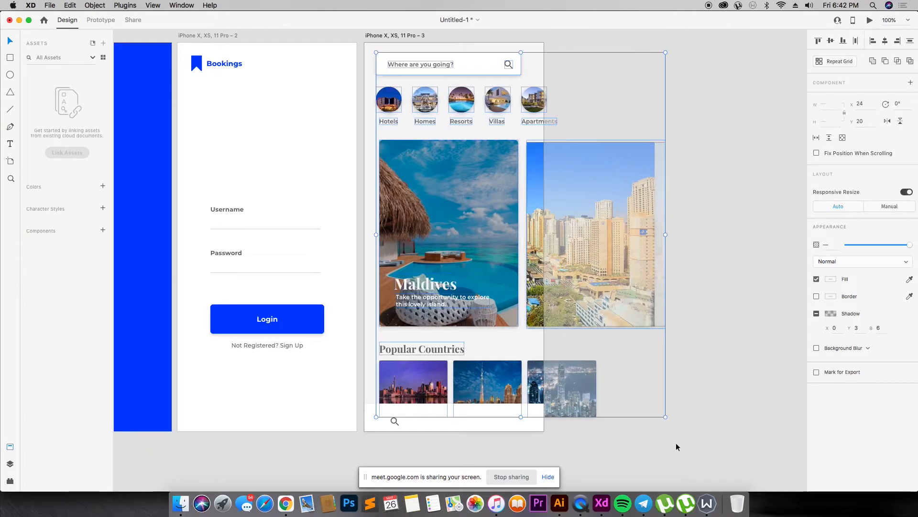
left_click(683, 445)
- Move the bottom bar's magnifier icon to about X 34, Y 778 and place a copy at about X 332, Y 774
left_click_drag(392, 424, 382, 421)
key("z")
left_click_drag(342, 379, 568, 443)
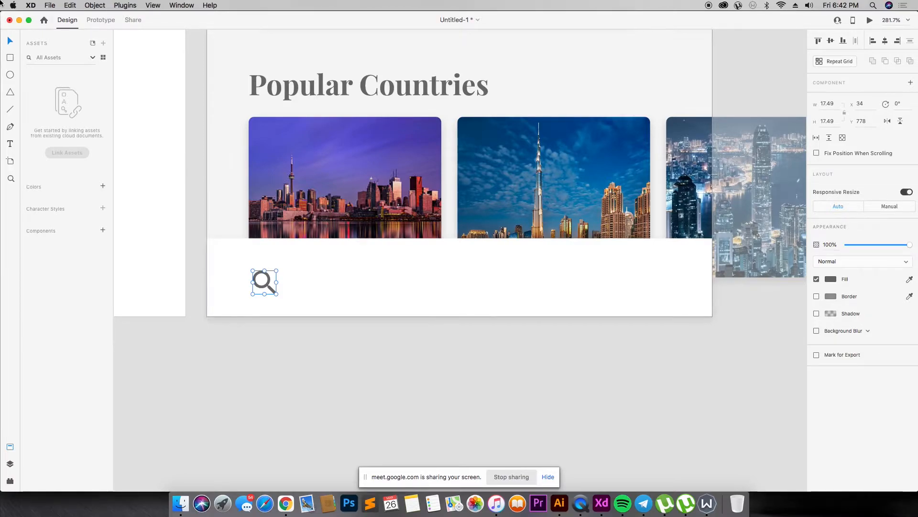
key("alt")
left_click_drag(271, 288, 675, 285)
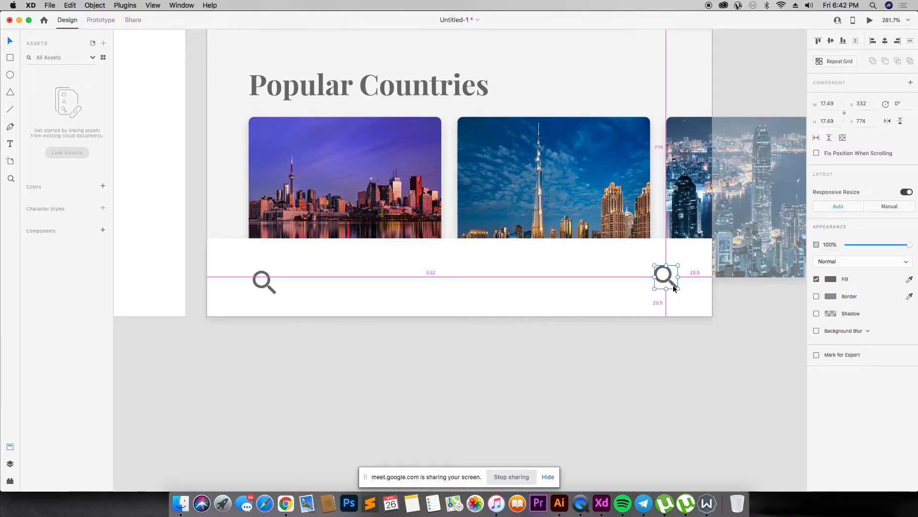
- Open the Material_Icons_Google file and copy the account circle icon from its Action section
right_click(605, 505)
left_click(613, 374)
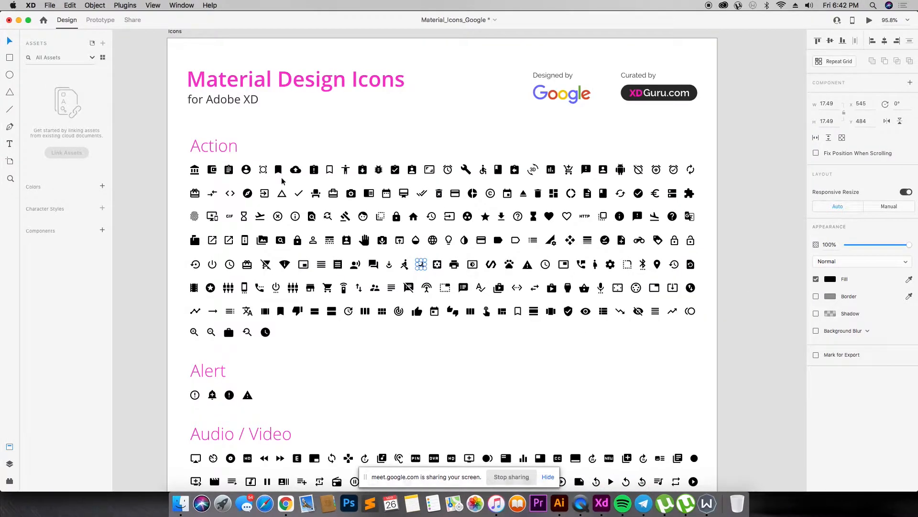
left_click(247, 171)
key("super+c")
- Switch to the Untitled-1 design, paste the account circle icon into the white bottom bar at about X 312, Y 774, and fill it #707070
right_click(602, 508)
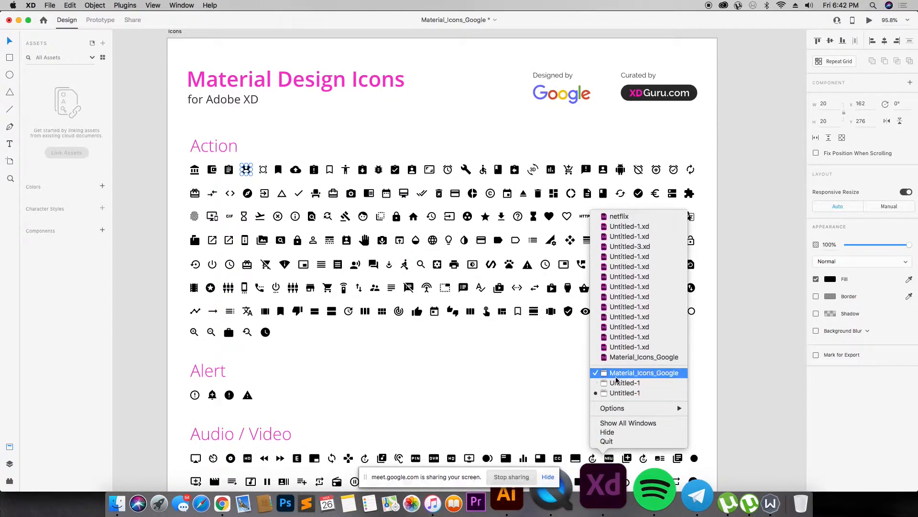
left_click(622, 392)
key("super+v")
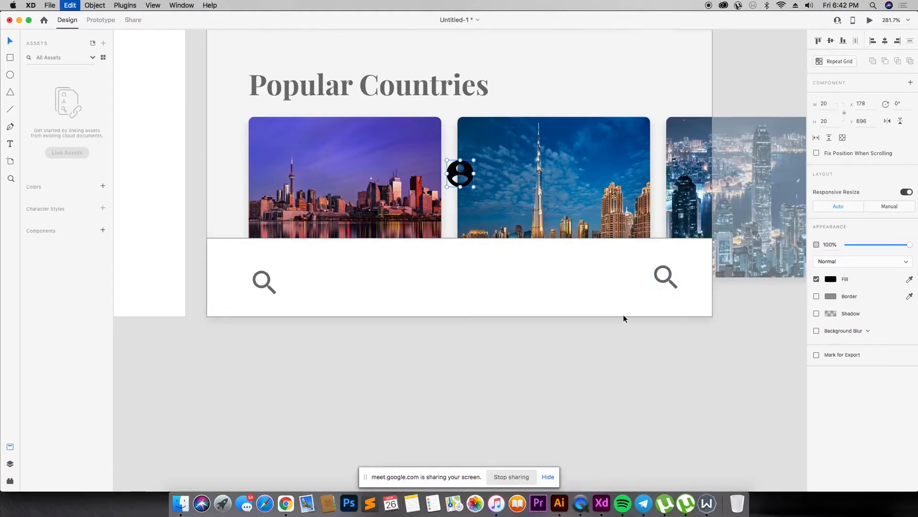
left_click_drag(454, 176, 640, 279)
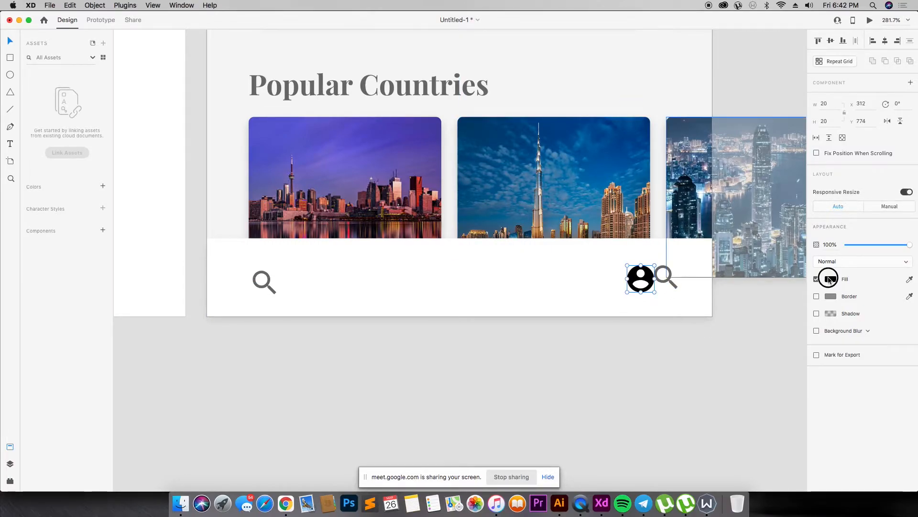
left_click(830, 279)
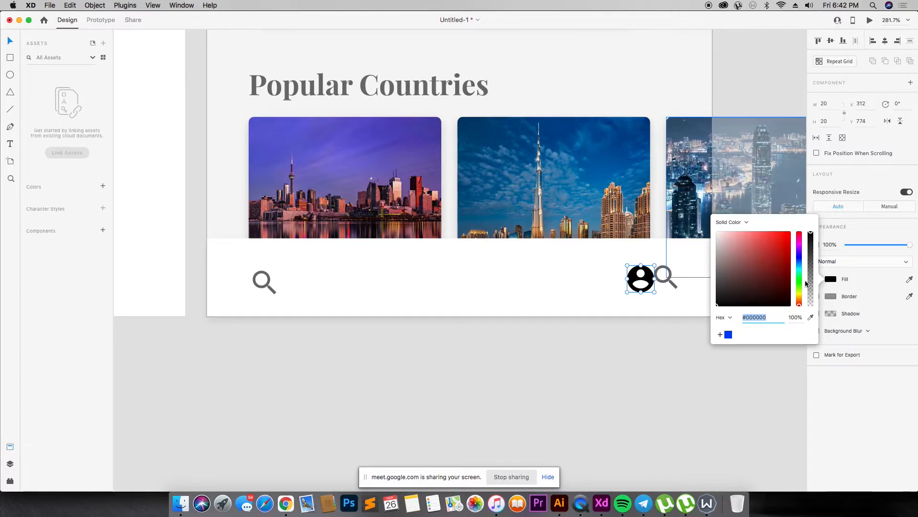
type("707070")
key("Return")
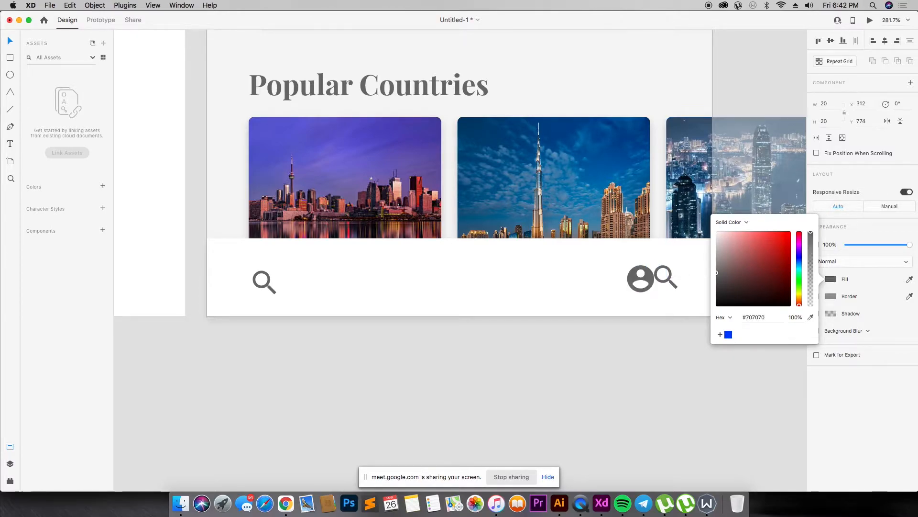
- Delete the magnifier copy beside the account icon, then shrink the account icon to 17 × 17 at about X 321, Y 778
left_click(570, 273)
left_click(668, 280)
key("Delete")
left_click(652, 282)
left_click_drag(654, 291, 655, 284)
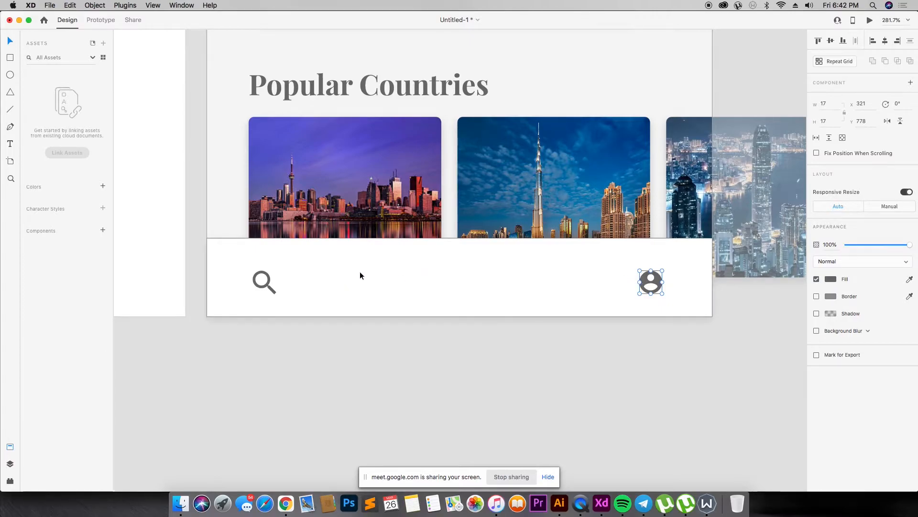
- Draw a circle about 36 × 36 in the middle of the bottom bar, without a border and filled with the saved blue
key("r")
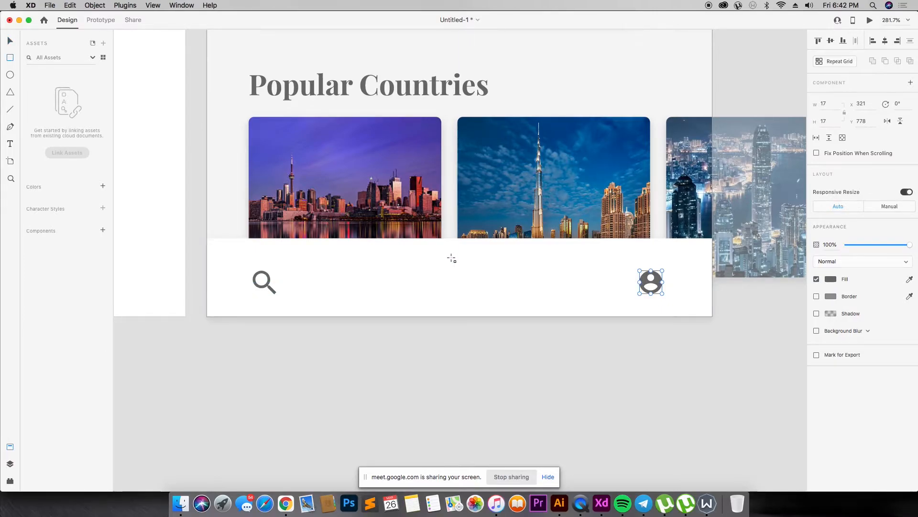
left_click(11, 75)
left_click_drag(454, 257, 491, 289)
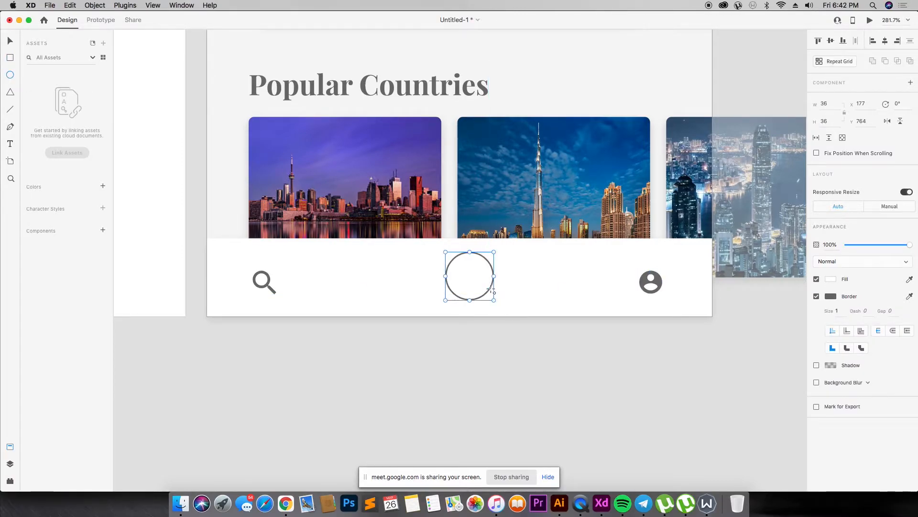
left_click(817, 296)
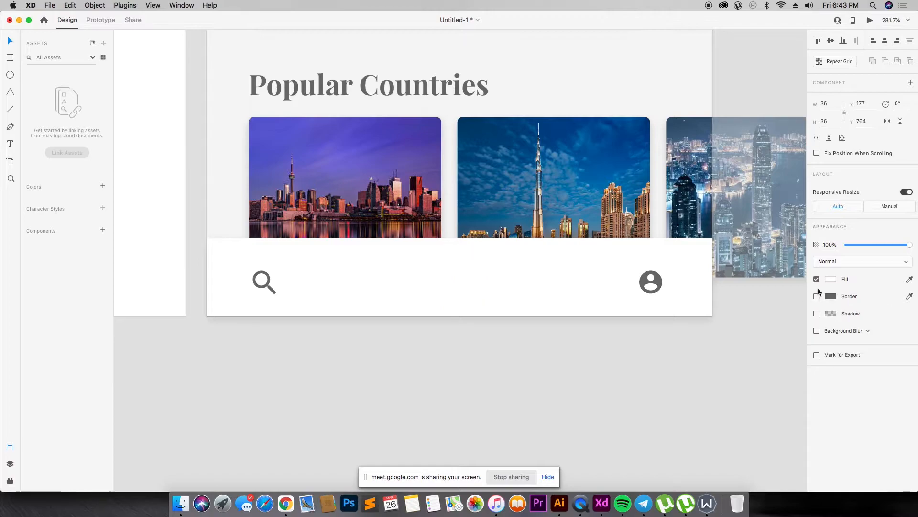
left_click(830, 280)
left_click(728, 334)
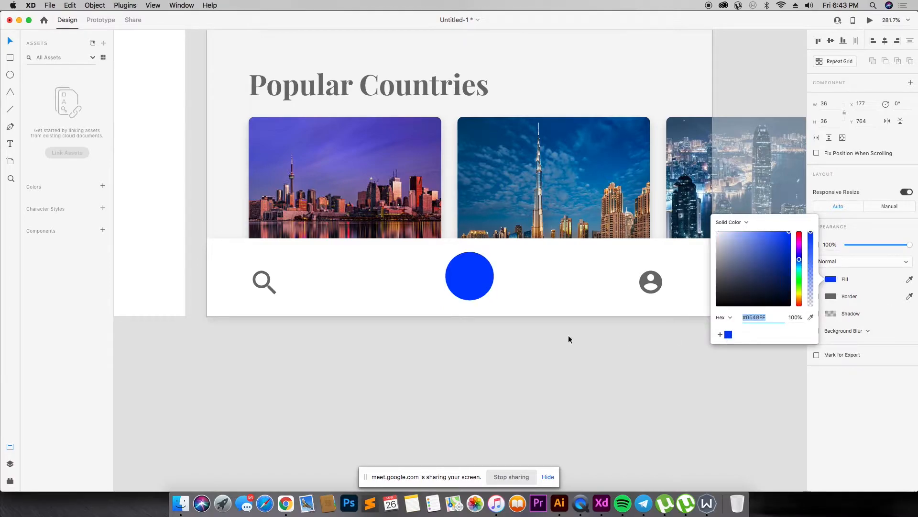
left_click(625, 339)
- Move the blue circle to about Y 765 and centre it horizontally on the home screen
left_click_drag(483, 293, 464, 289)
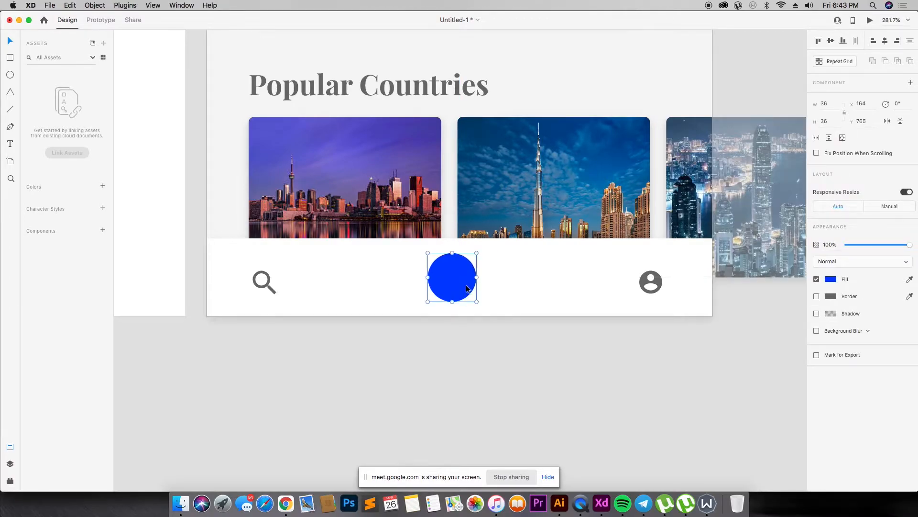
left_click(885, 41)
left_click(543, 272)
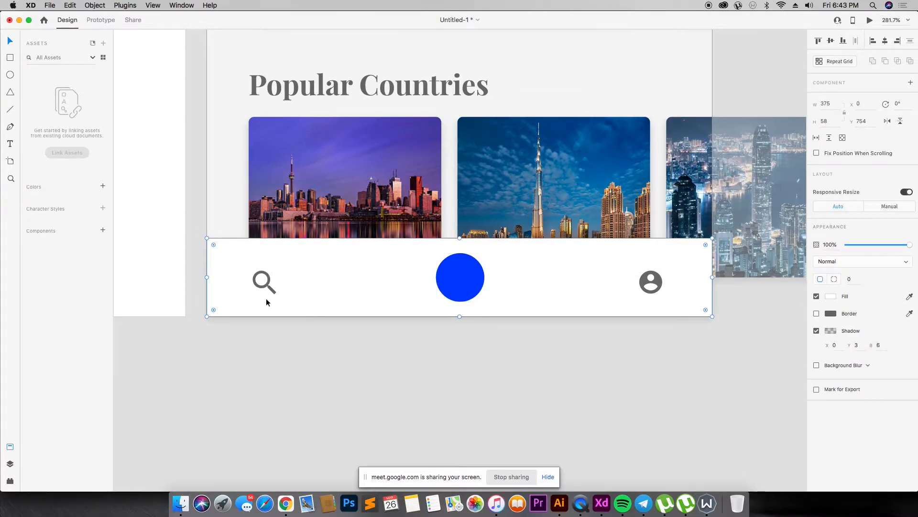
- Move the bottom bar's magnifier icon to about X 66, Y 769 and the account icon to about X 293, Y 766
key("super+1")
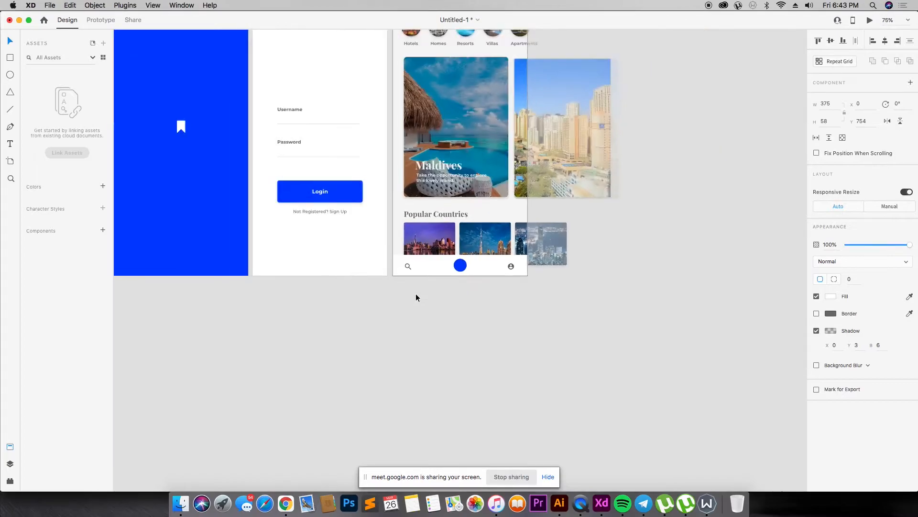
key("super+equal")
scroll(415, 294, "up", 1)
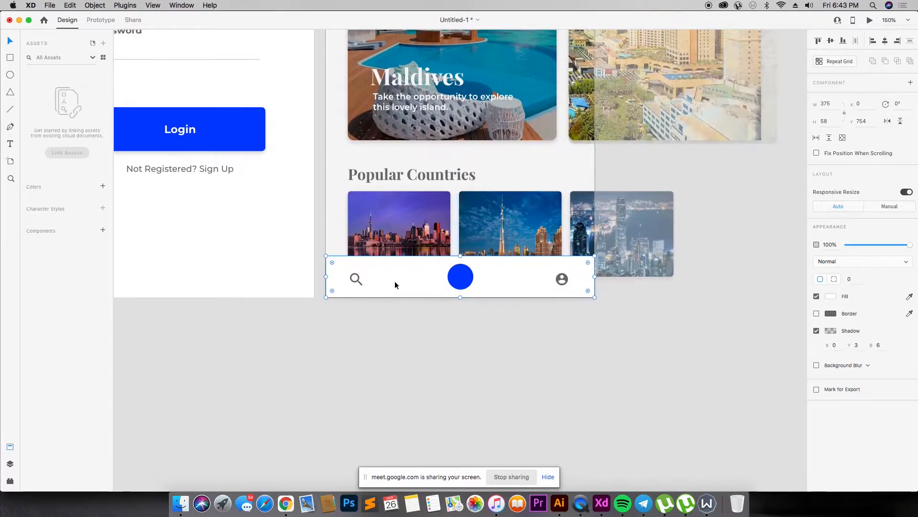
left_click_drag(353, 283, 375, 273)
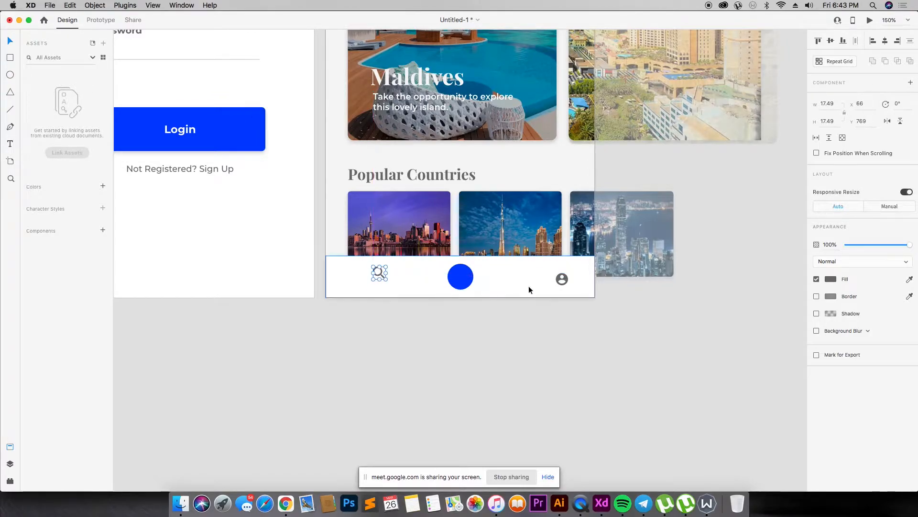
left_click(564, 278)
left_click_drag(564, 281, 546, 273)
left_click_drag(547, 272, 542, 272)
left_click(385, 273)
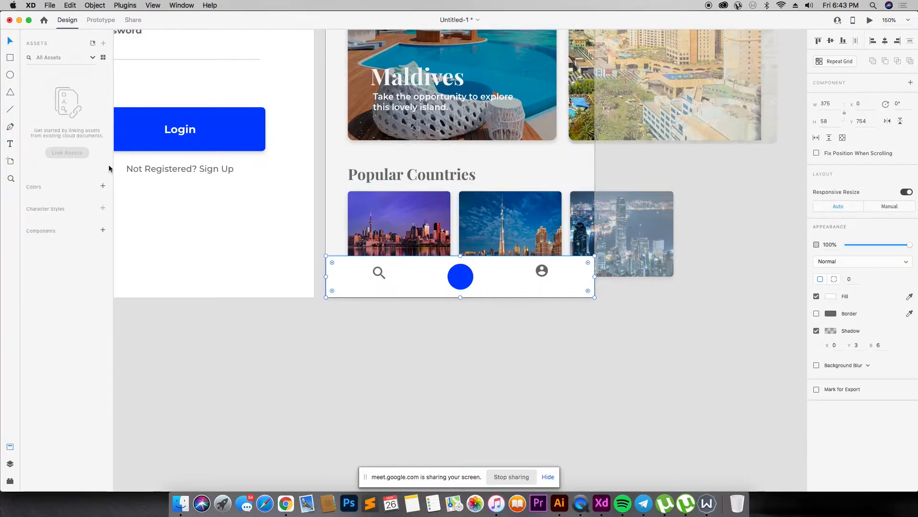
- Place a copy of the Login button's label below the magnifier icon at about X 54, Y 786 and fill it #707070
left_click(178, 133)
left_click_drag(185, 135, 383, 286)
left_click(828, 383)
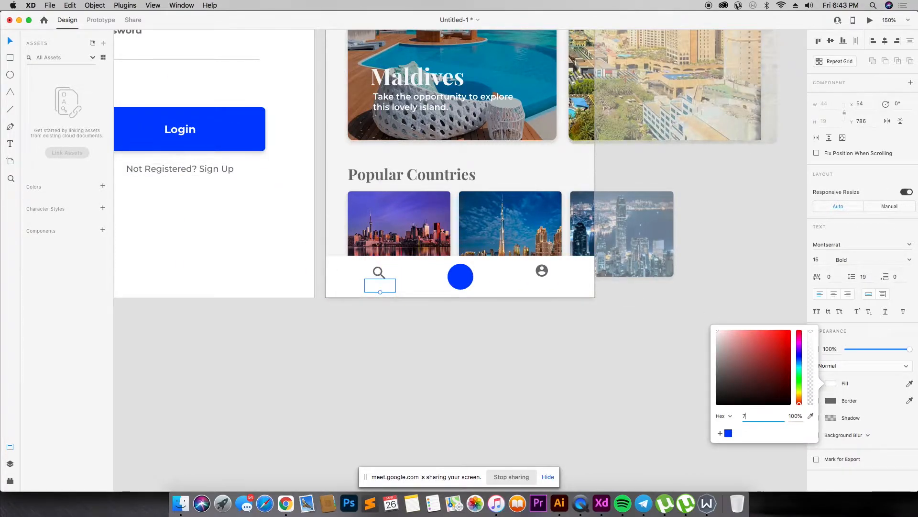
key("Return")
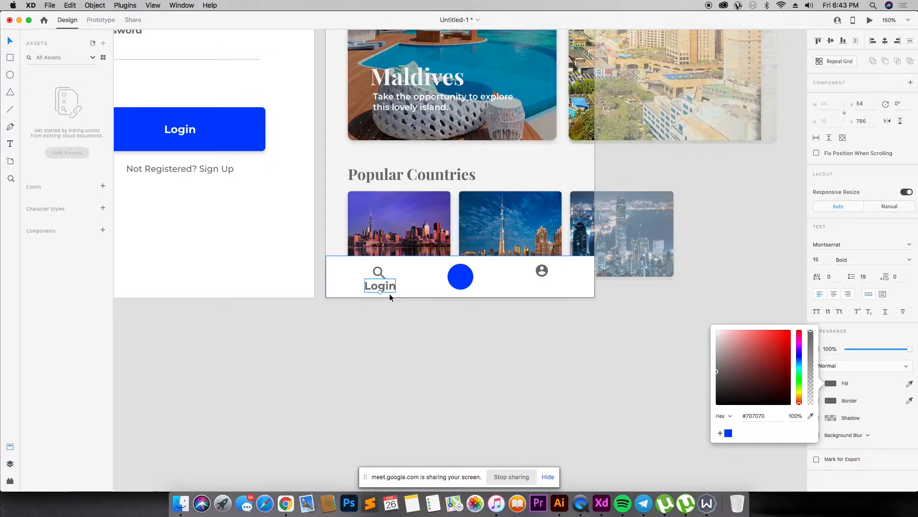
- Change the label under the magnifier icon to "Explore" and set its font size to 9
double_click(382, 284)
type("E")
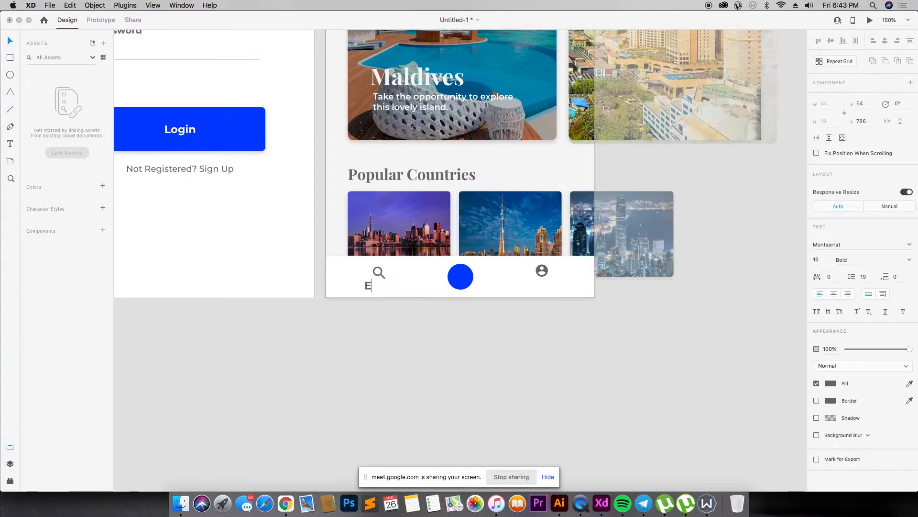
type("xplore")
key("Escape")
left_click(819, 258)
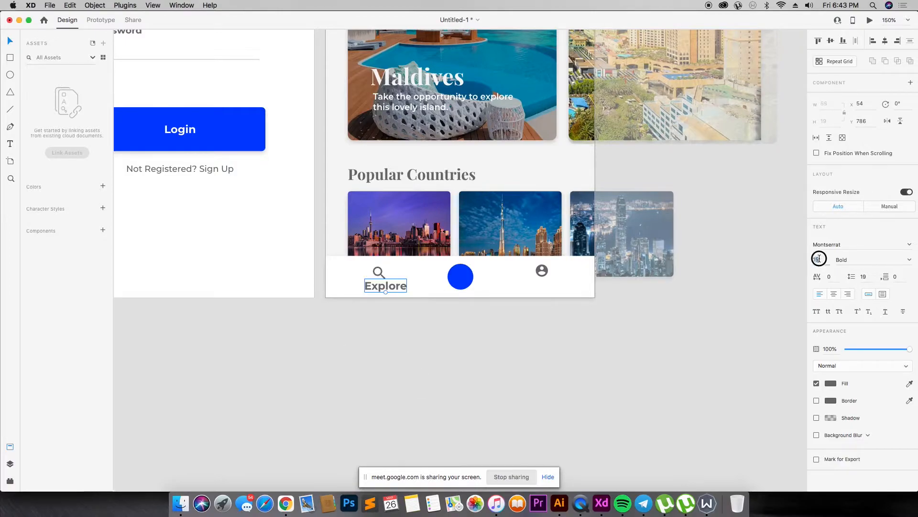
key("Return")
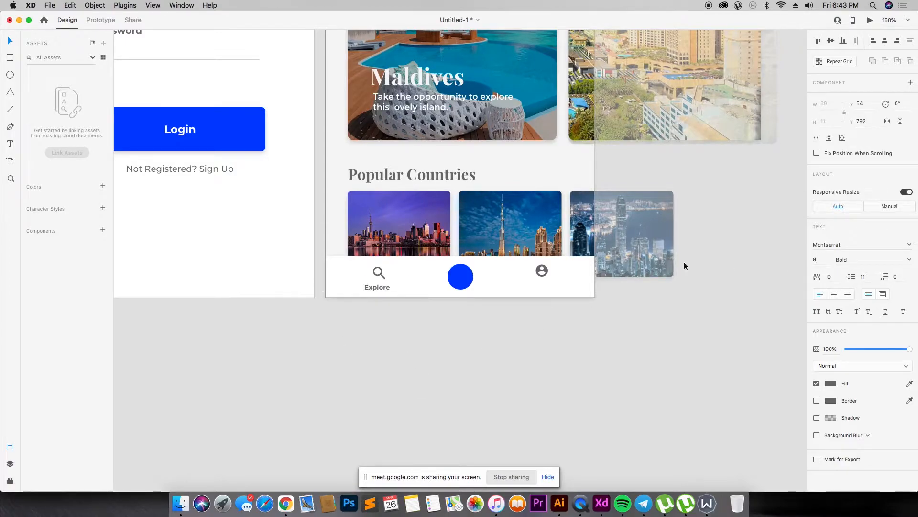
- Copy the Explore label below the account icon, change the copy's text to "Profile", and position it at about X 286, Y 790
left_click_drag(385, 288, 550, 283)
double_click(550, 283)
type("Profile")
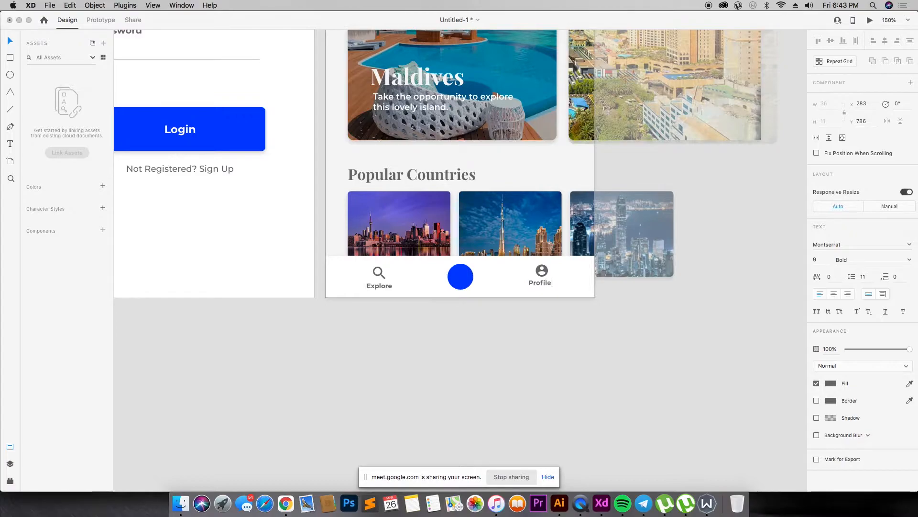
left_click(575, 269)
left_click_drag(548, 284, 550, 286)
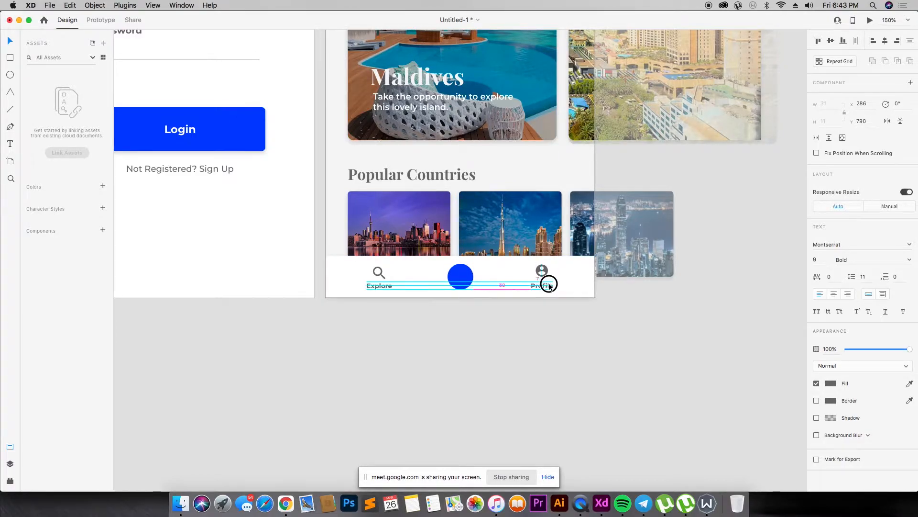
left_click(558, 282)
- Lower the account icon slightly towards its Profile label and move the magnifier icon down to about Y 771 above Explore
left_click(544, 272)
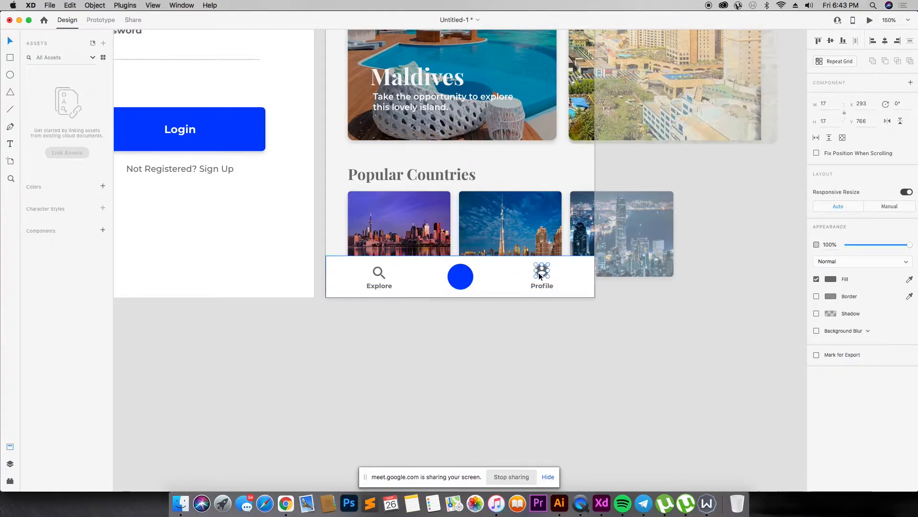
left_click_drag(538, 275, 538, 276)
left_click(380, 274)
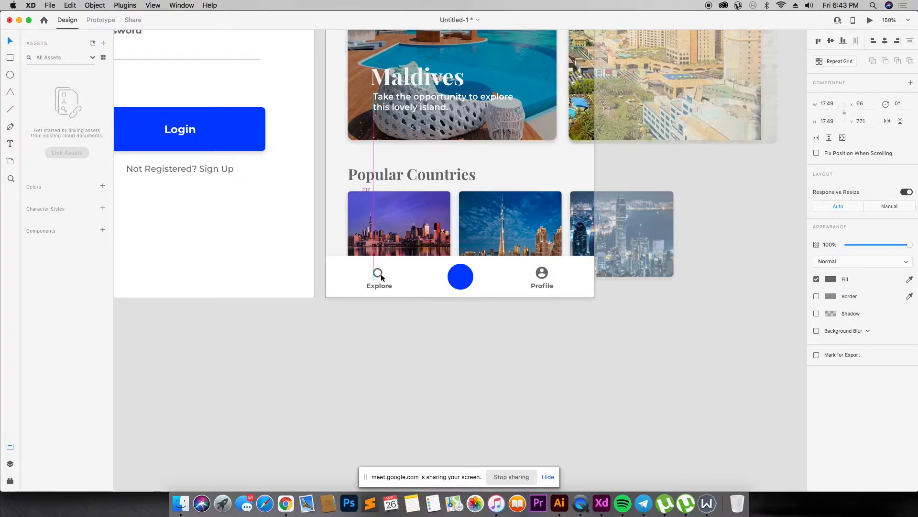
left_click(387, 291)
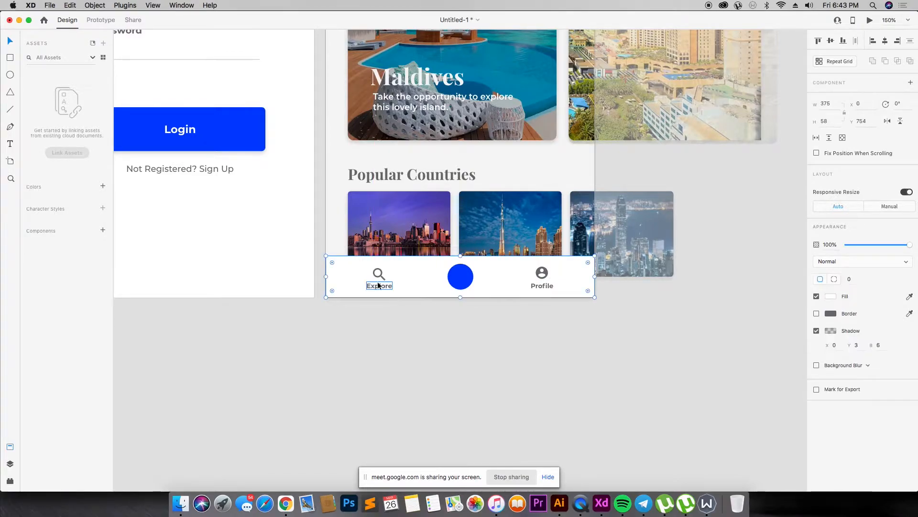
double_click(378, 276)
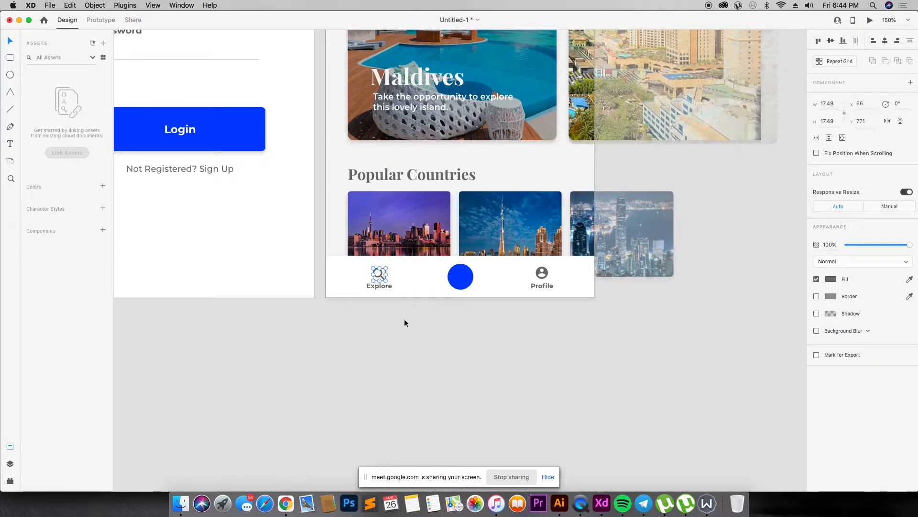
left_click(401, 317)
left_click(388, 287)
left_click(400, 310)
left_click(386, 286)
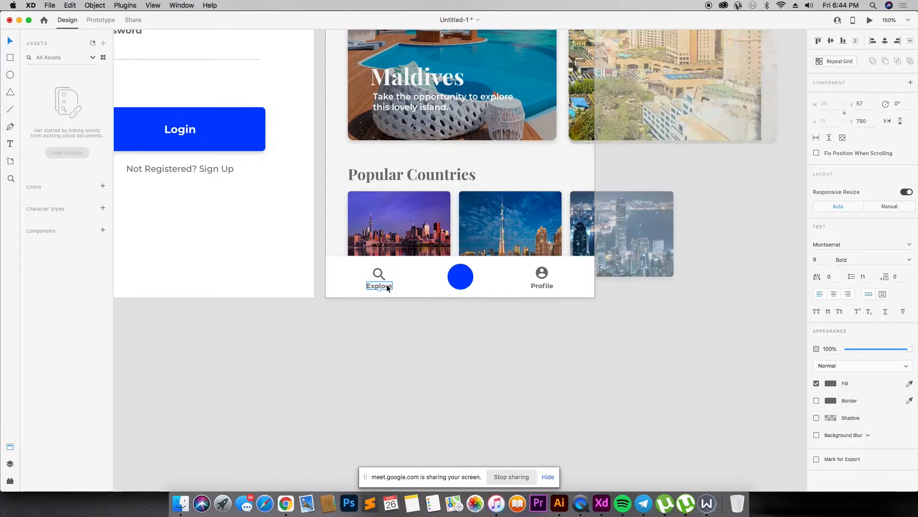
- Place a copy of the splash screen's white bookmark icon, reduced to about 12.5 × 18.22, at the centre of the blue circle
key("super+0")
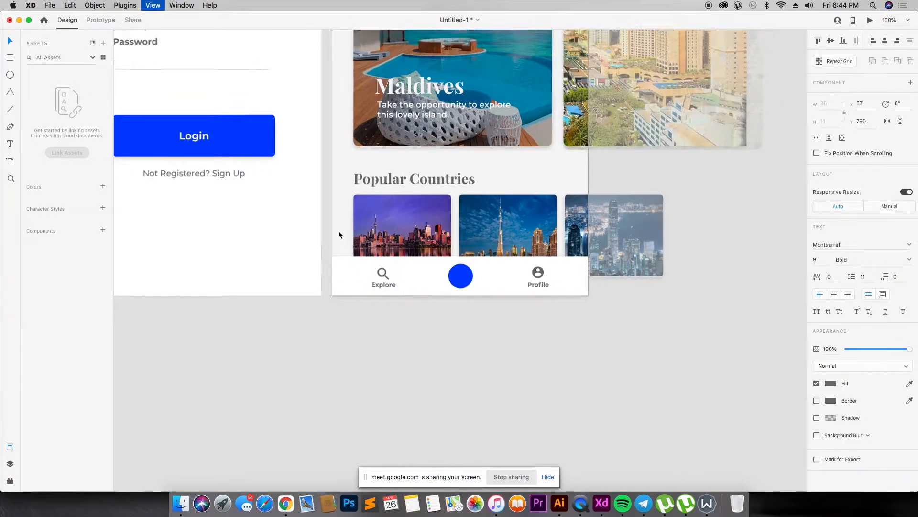
key("z")
left_click_drag(378, 229, 517, 280)
key("super+1")
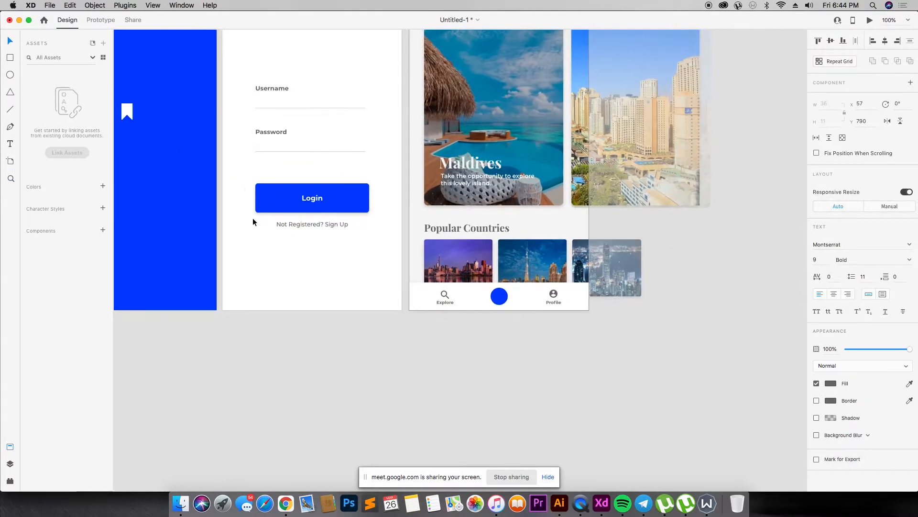
left_click(500, 297)
double_click(498, 294)
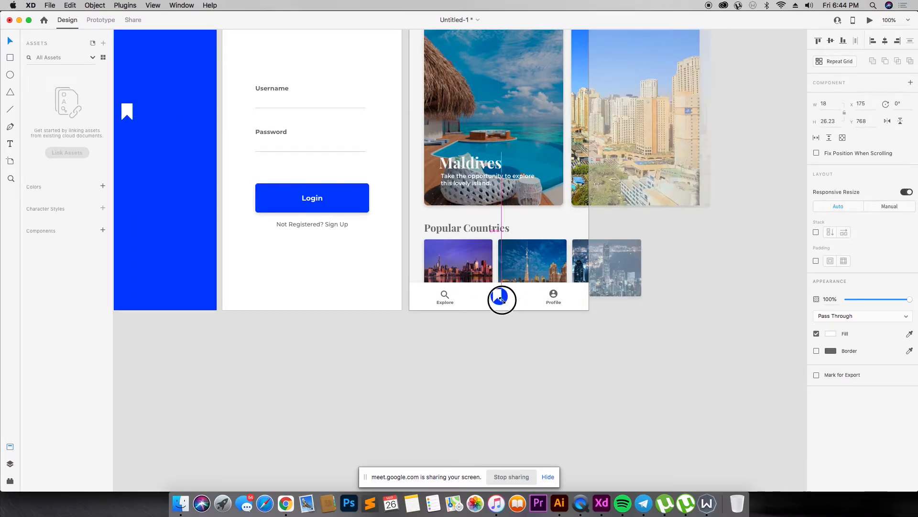
key("z")
left_click_drag(386, 264, 628, 332)
left_click_drag(431, 251, 439, 251)
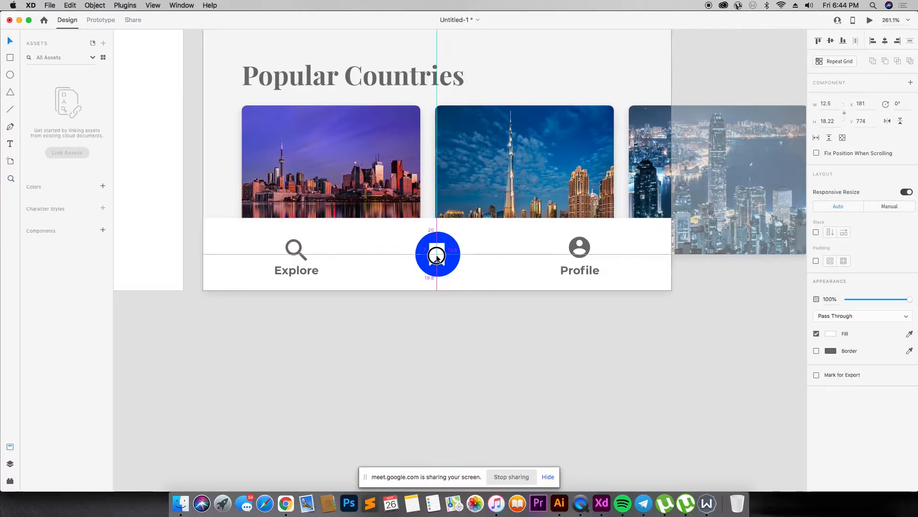
- Group the Explore and Profile icons with their labels and narrow the group from both sides to about 179 wide at X 98
left_click(589, 249)
left_click(586, 268, "shift")
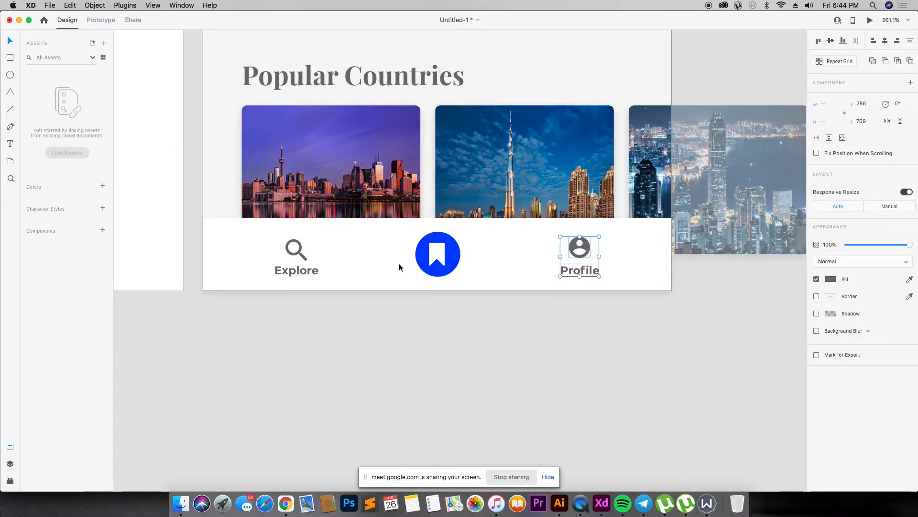
left_click(301, 259, "shift")
left_click(302, 257, "shift")
left_click(320, 269, "shift")
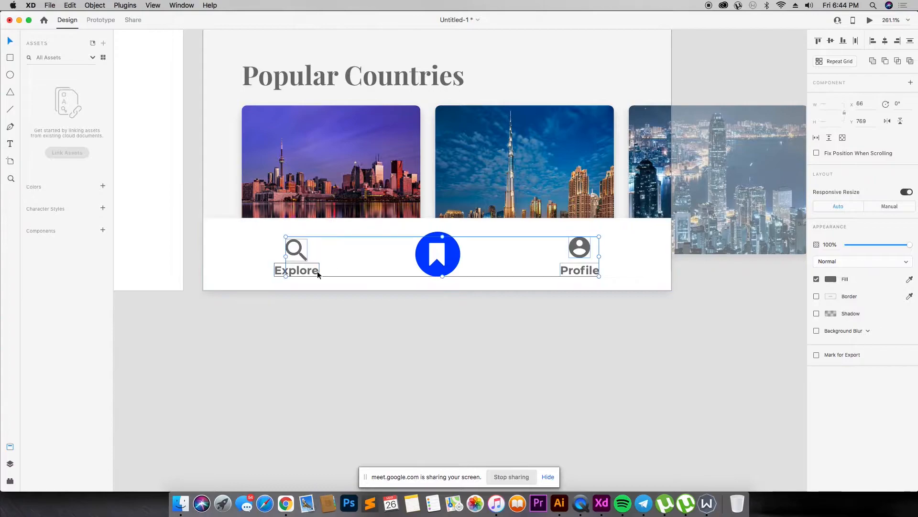
key("super+g")
left_click_drag(275, 257, 326, 259)
left_click_drag(597, 259, 549, 255)
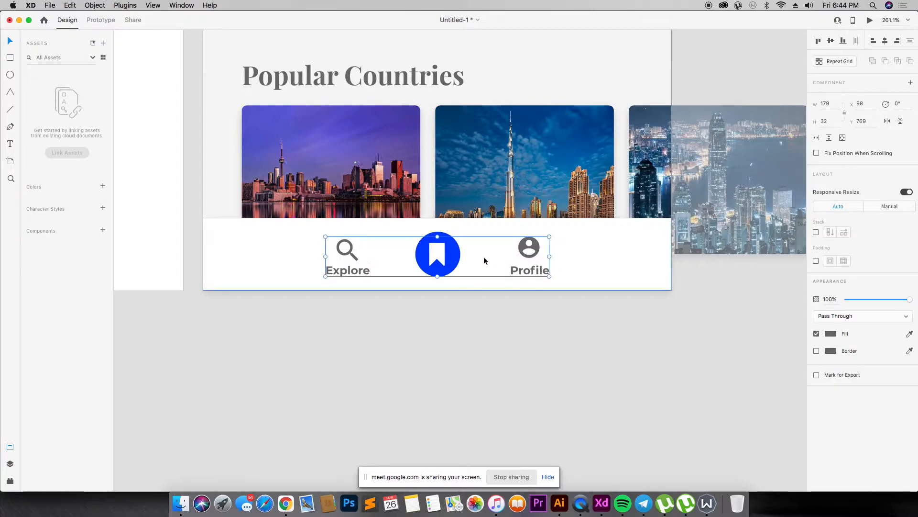
- Group the Explore and Profile items with the blue bookmark circle, widen the group to 199, and centre it horizontally on the artboard
left_click(448, 262, "shift")
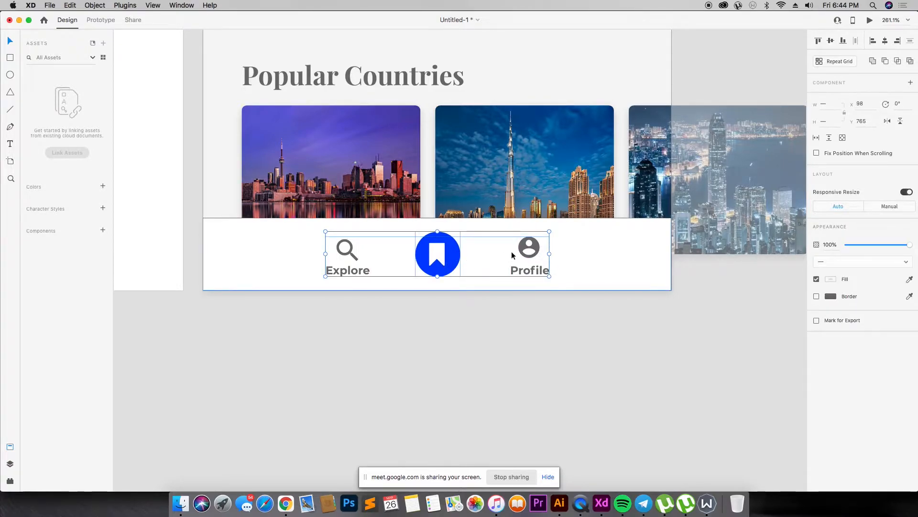
key("super+g")
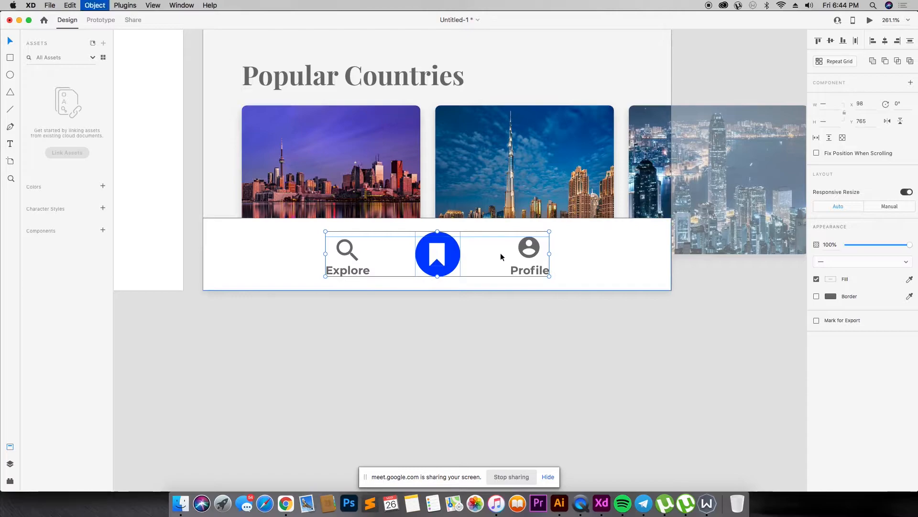
left_click_drag(548, 253, 574, 256)
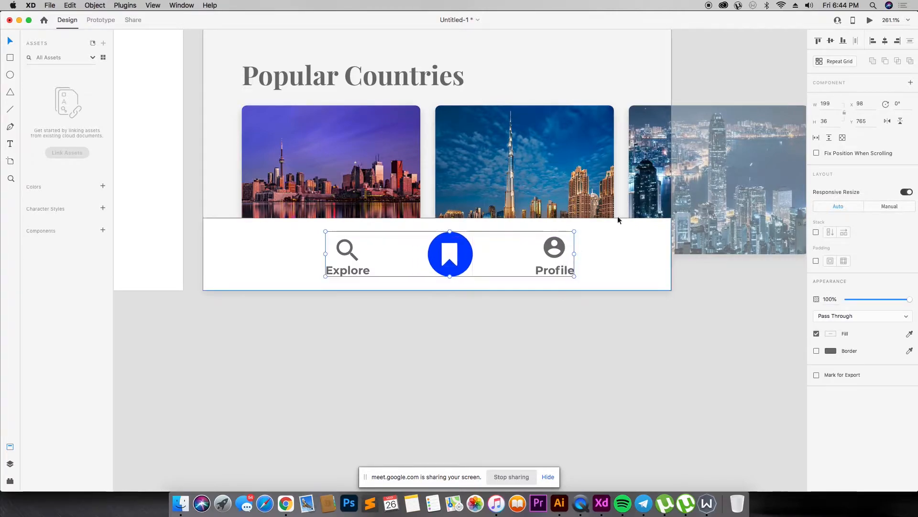
left_click(885, 40)
left_click(607, 336)
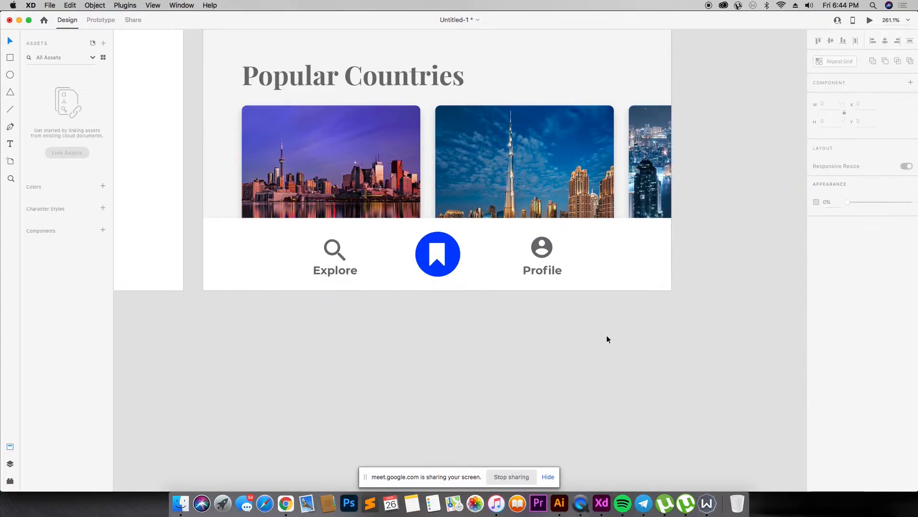
- Ungroup the navigation items so the bookmark circle is separate from the Explore and Profile group
key("super+0")
key("super+equal")
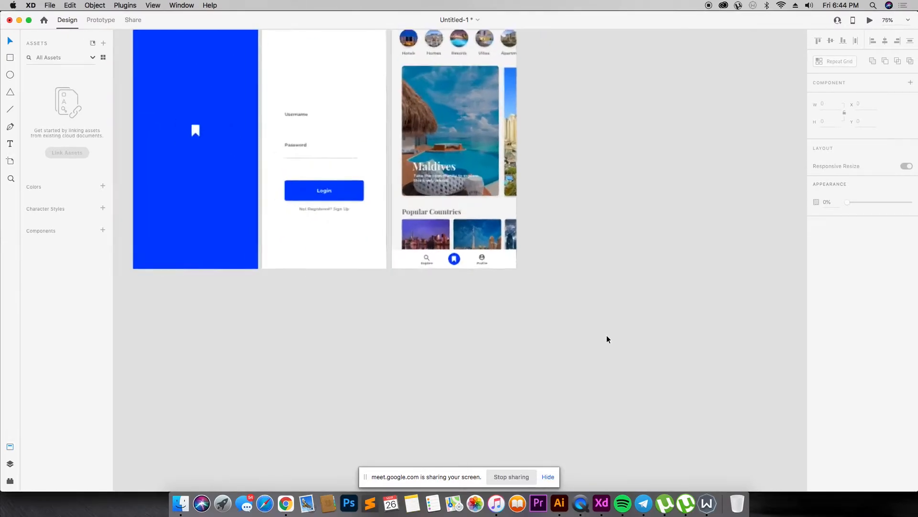
left_click(460, 259)
right_click(460, 259)
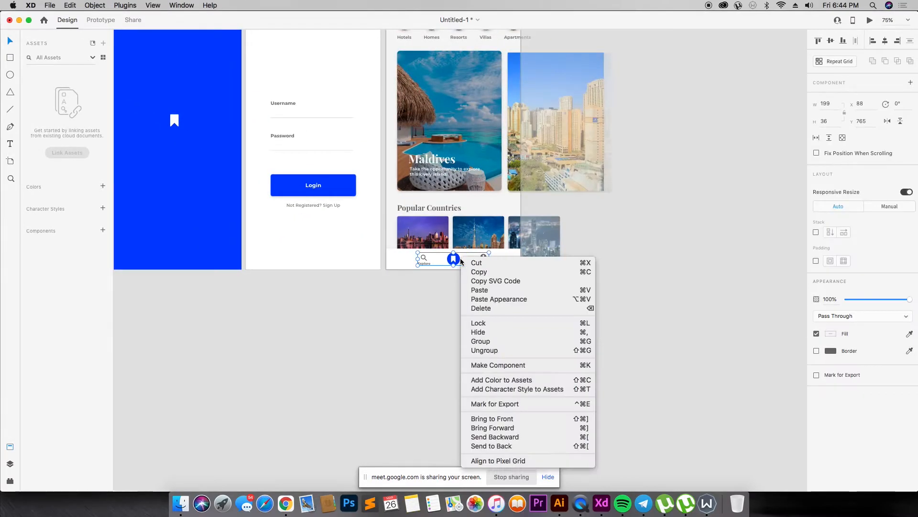
left_click(488, 354)
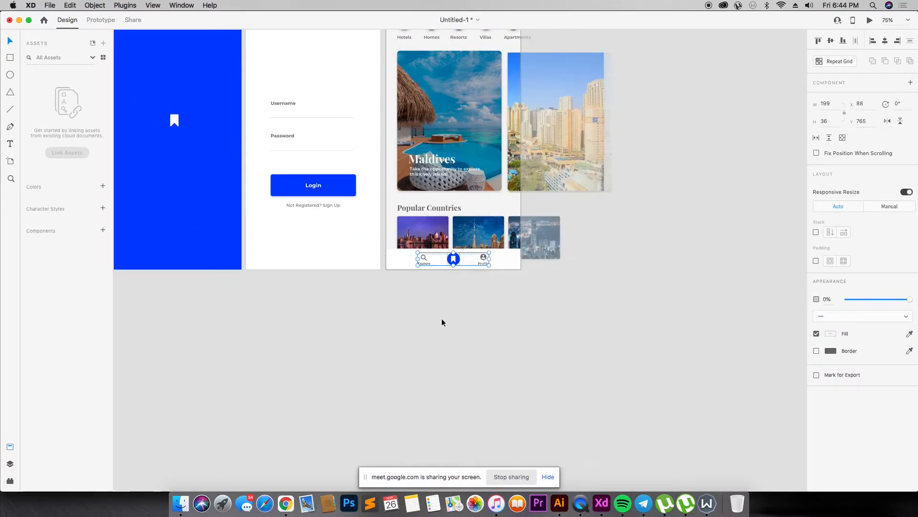
- Enlarge the blue bookmark circle with its icon to 39 × 39 at X 170, Y 762
left_click(459, 262)
left_click(460, 261)
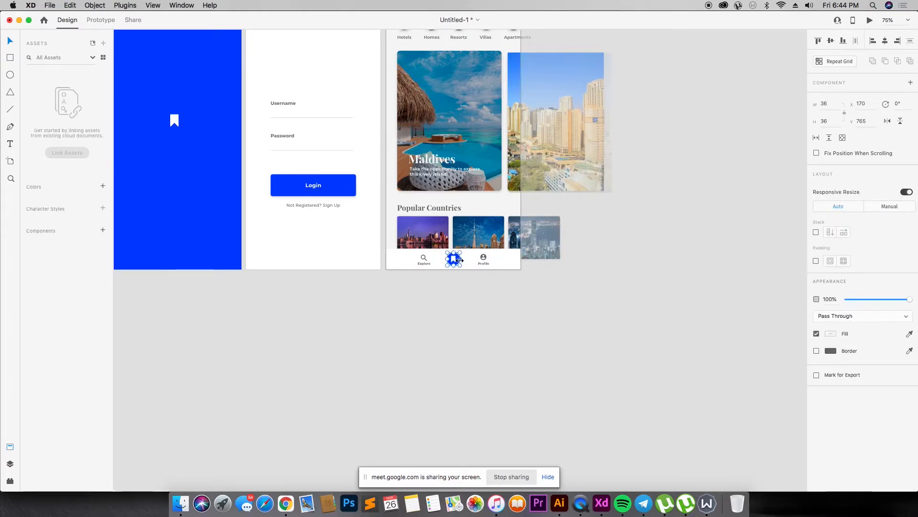
left_click_drag(460, 253, 459, 261)
left_click(587, 260)
- Ungroup the white bookmark icon and its blue circle in the bottom navigation bar
key("z")
left_click_drag(359, 209, 548, 289)
key("v")
left_click(459, 285)
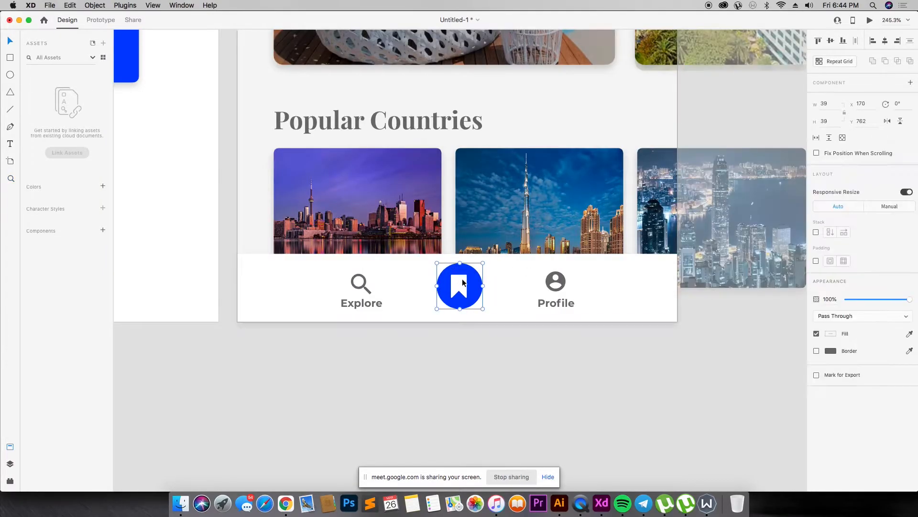
right_click(465, 282)
left_click(498, 363)
left_click(446, 343)
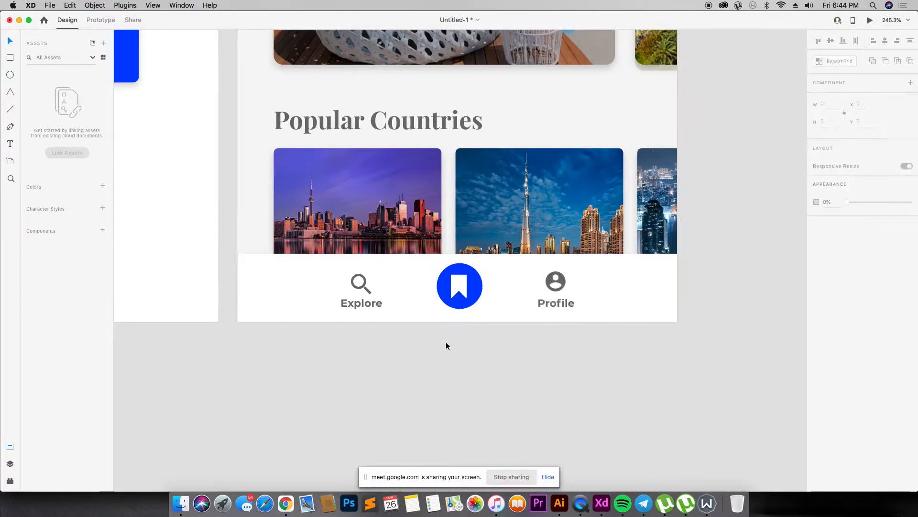
left_click(473, 287)
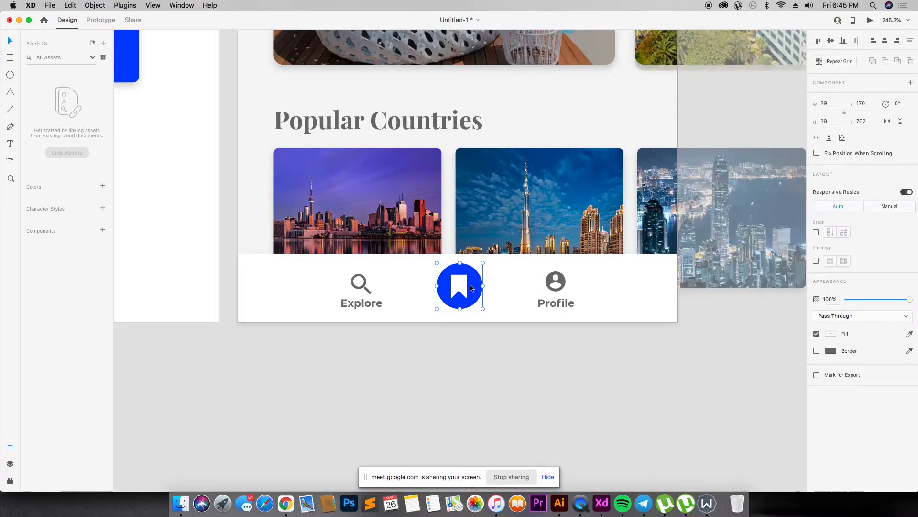
right_click(457, 287)
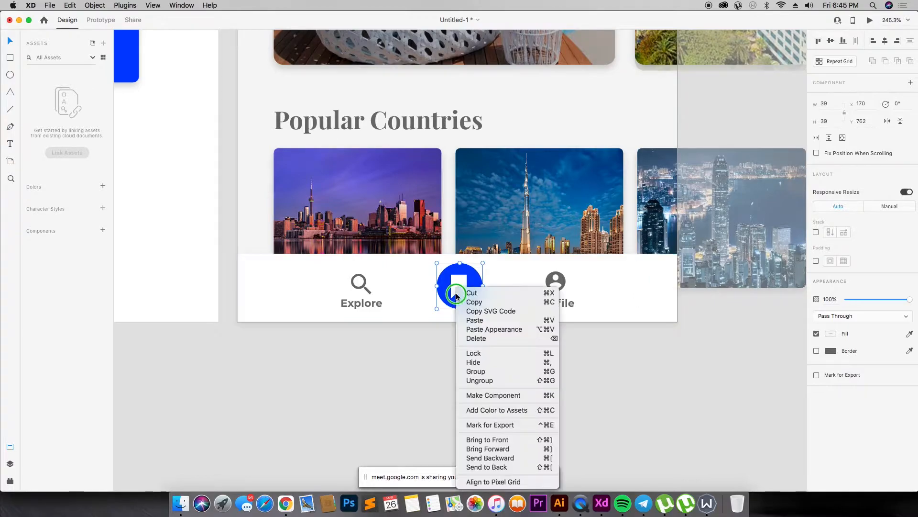
left_click(479, 380)
left_click(409, 354)
- Align the bookmark icon and the blue circle on their horizontal centres and group them again
left_click(465, 282)
left_click(474, 282, "shift")
left_click(886, 42)
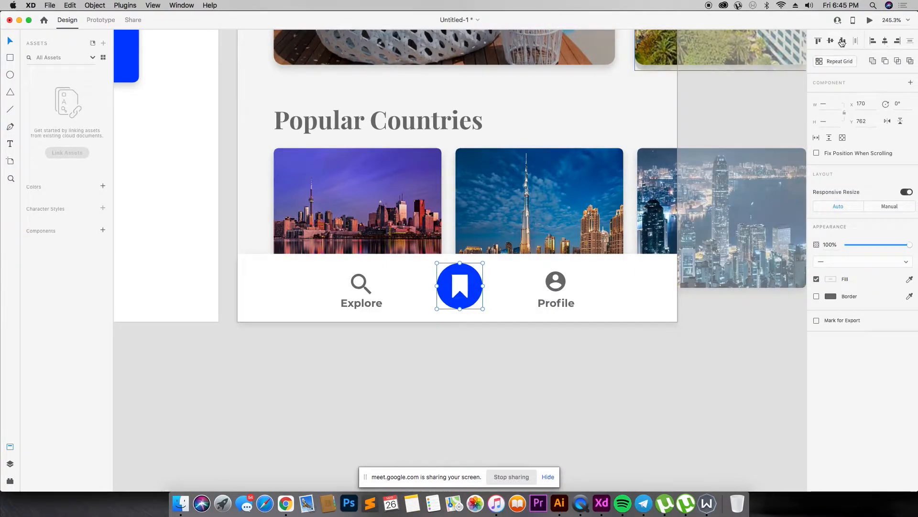
key("super+g")
left_click(498, 360)
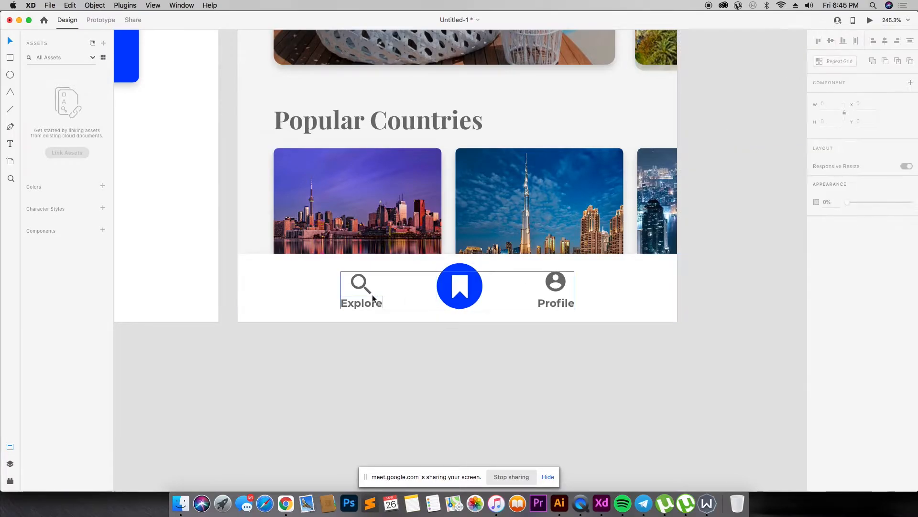
- Ungroup the Explore and Profile icons and labels in the navigation bar
left_click(362, 288)
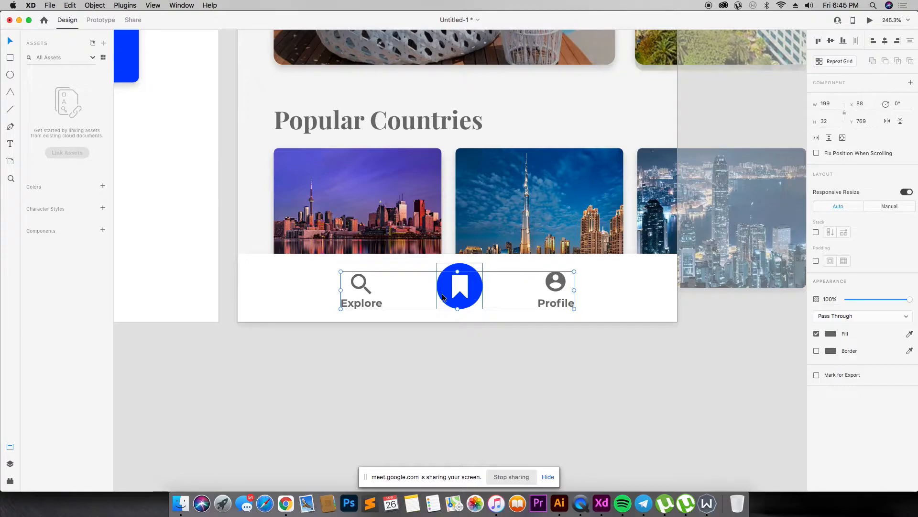
left_click(416, 257)
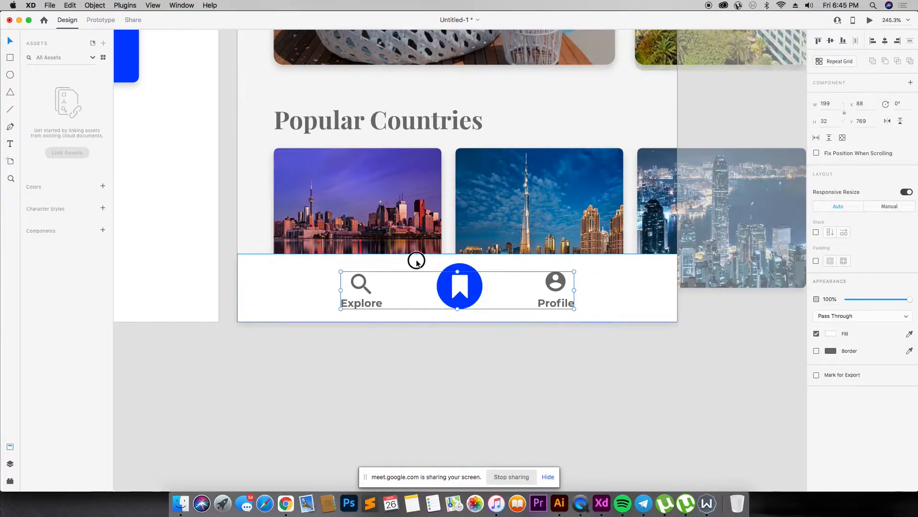
left_click(364, 299)
right_click(365, 303)
left_click(420, 371)
- Set the fill of the magnifier icon above Explore to hex 2d2d2d
left_click(361, 283)
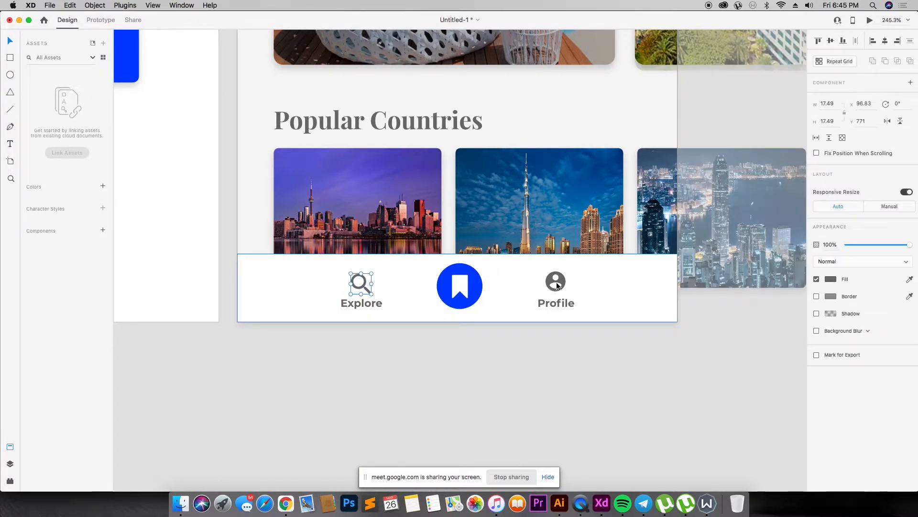
left_click(830, 279)
type("2d2d2d")
key("Return")
left_click(584, 330)
- Set the account icon above Profile to fill 2d2d2d at 100% opacity
right_click(551, 278)
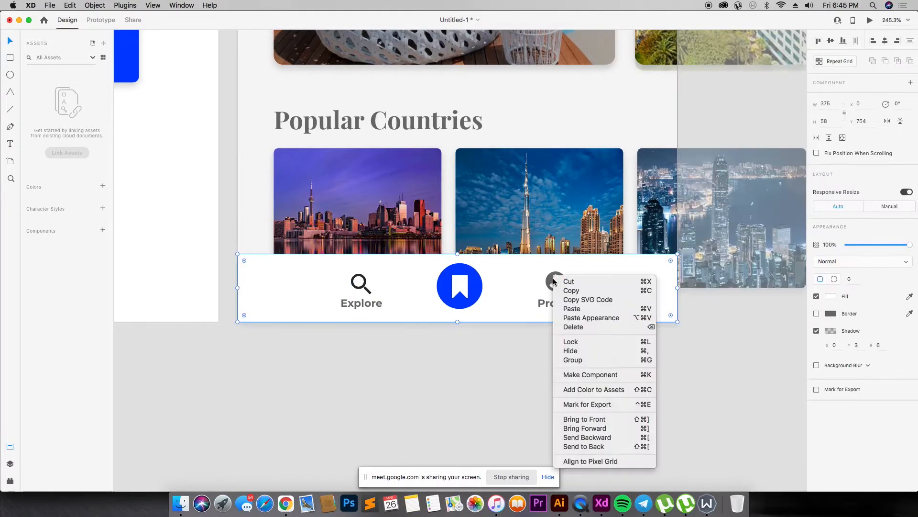
left_click(574, 361)
left_click(524, 336)
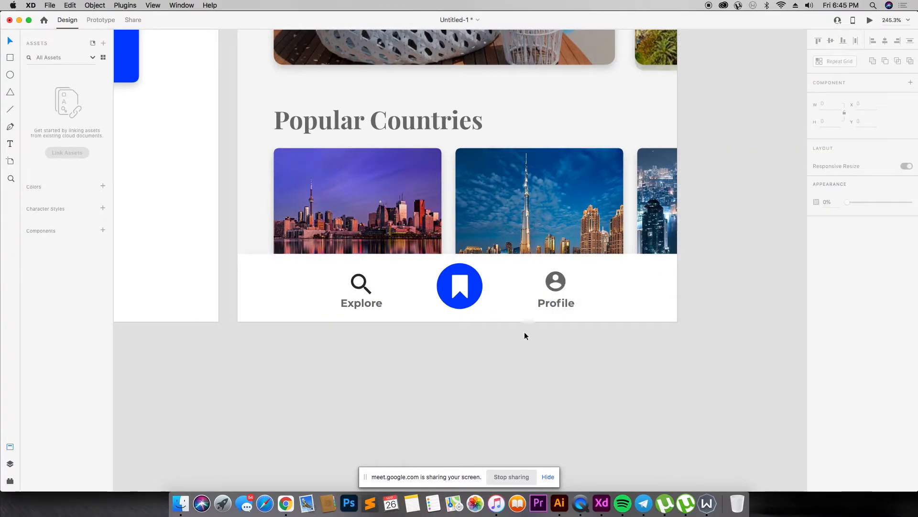
left_click(566, 287)
left_click(563, 286)
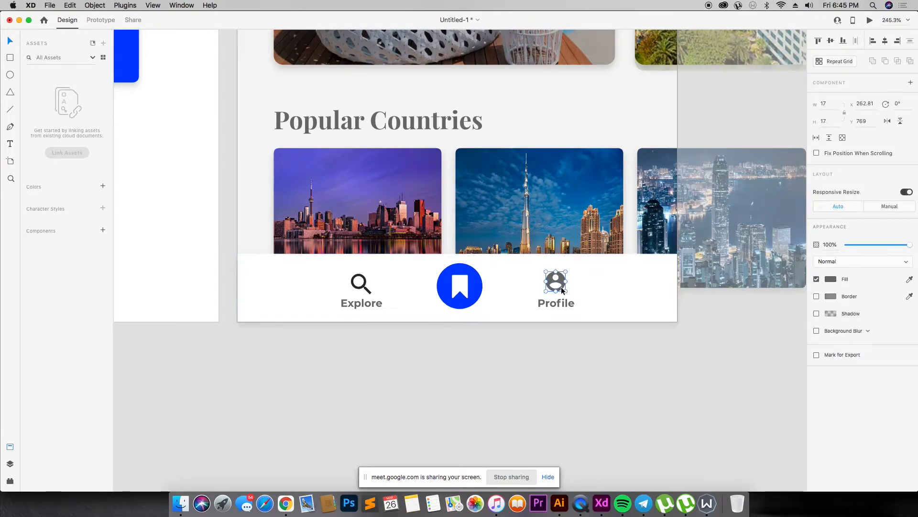
key("2")
key("2")
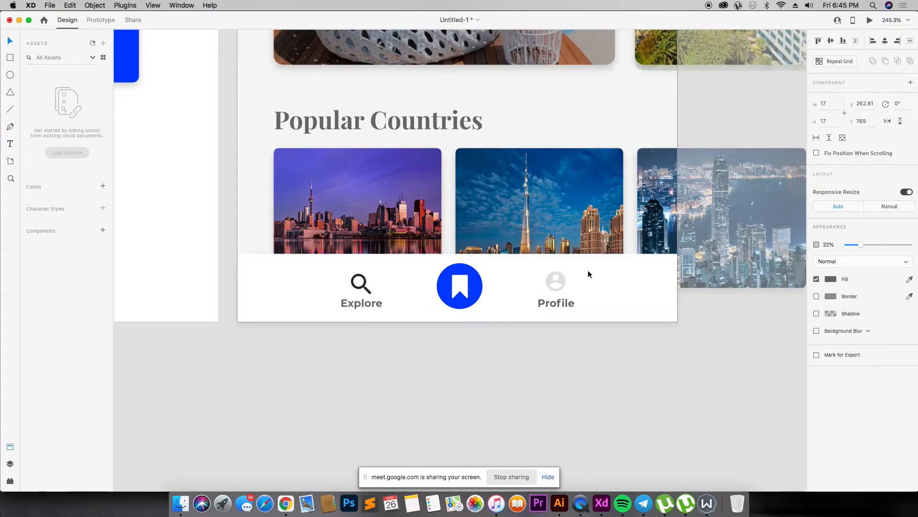
left_click_drag(861, 245, 911, 244)
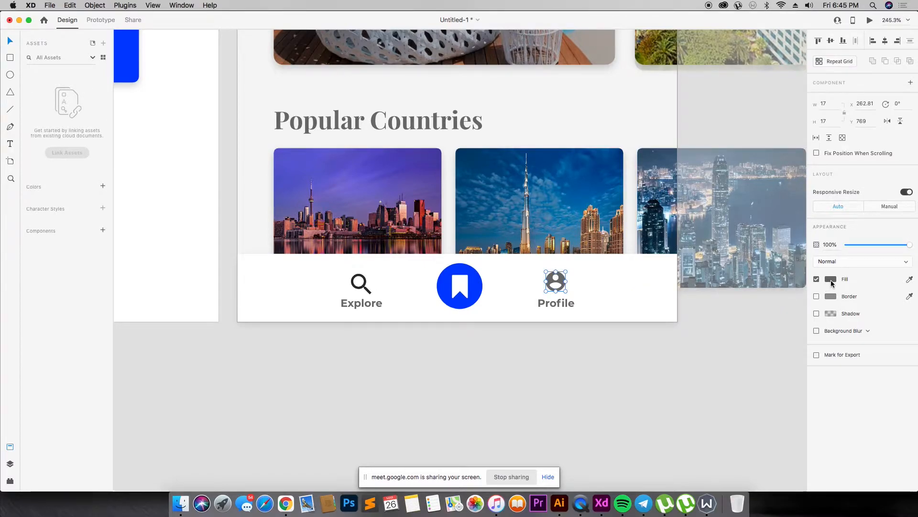
left_click(831, 280)
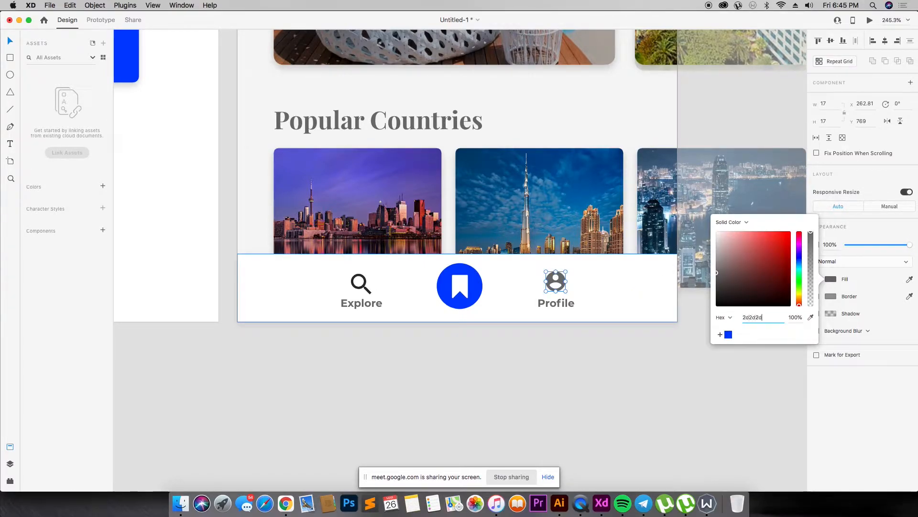
key("Return")
left_click(480, 362)
- Preview the home screen in the preview window and close it again
key("super+0")
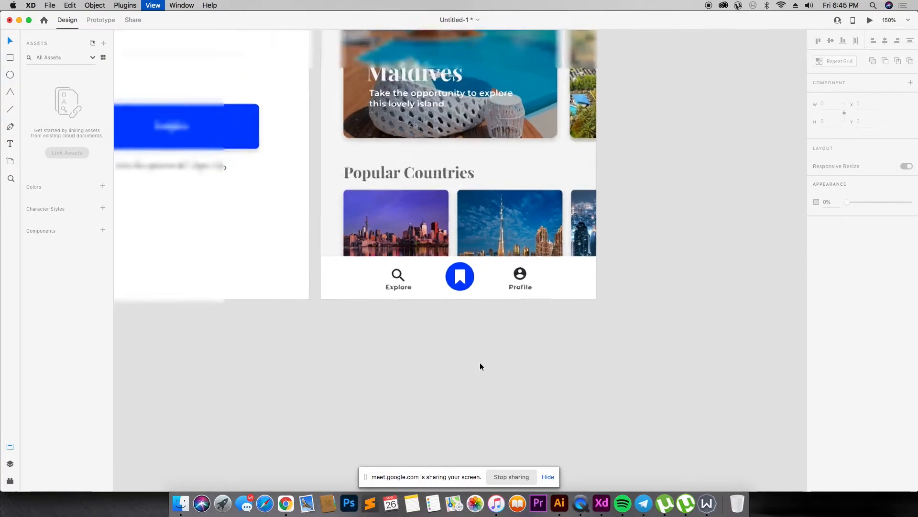
left_click(450, 73)
left_click(869, 21)
left_click_drag(337, 30, 196, 51)
left_click(140, 49)
- Set the corner radius of the home screen's search bar to 12
key("z")
left_click_drag(397, 74, 548, 119)
left_click(503, 233)
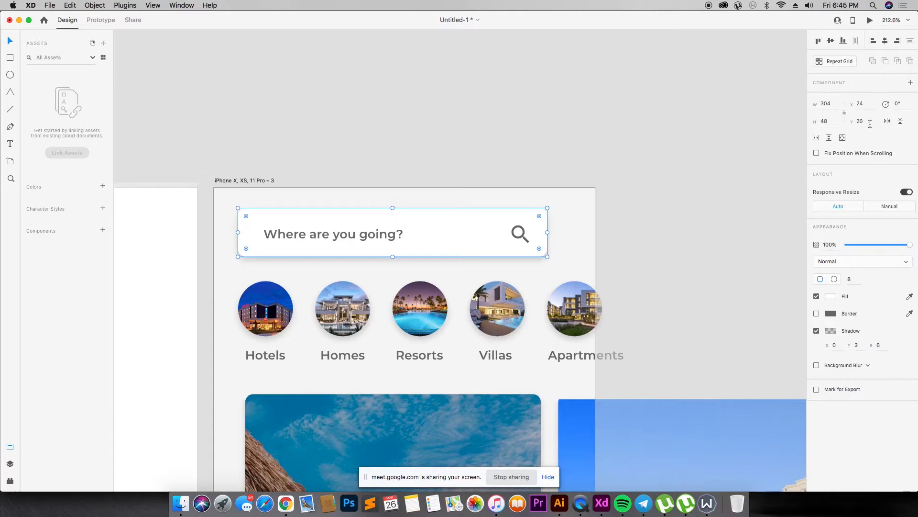
type("12")
key("Return")
left_click(636, 198)
- Widen the search bar together with its text and magnifier until its right margin on the artboard equals the left one
left_click_drag(656, 214, 260, 243)
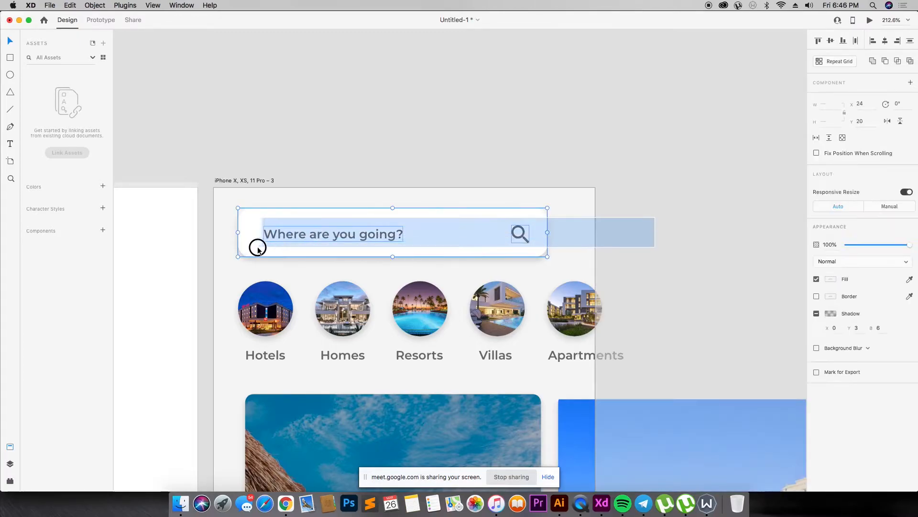
left_click_drag(546, 231, 569, 227)
left_click(627, 203)
- Set the search bar's corner radius to 20
left_click(545, 214)
left_click(850, 279)
type("20")
key("Return")
left_click(778, 269)
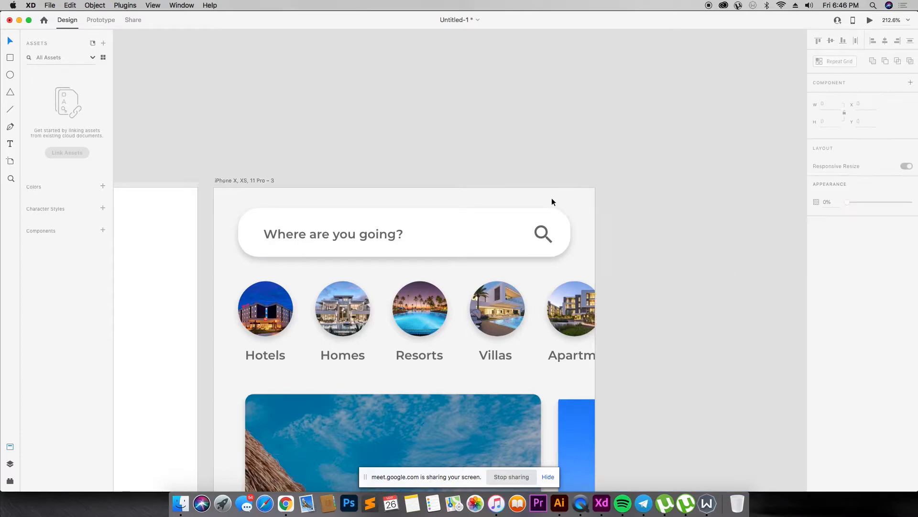
- Review the splash, login and home screens side by side at 75% zoom
key("super+minus")
key("super+minus")
key("super+minus")
key("super+minus")
key("super+minus")
key("super+minus")
key("super+plus")
key("super+plus")
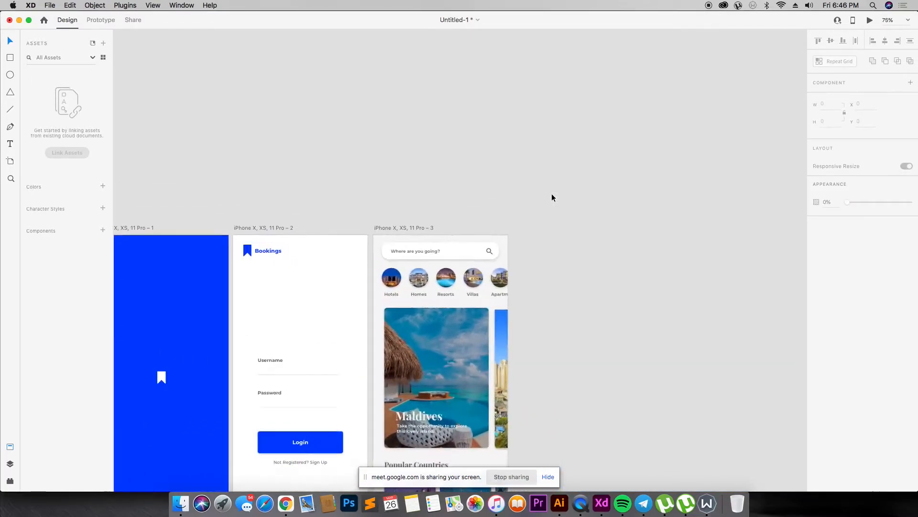
- Duplicate the iPhone X, XS, 11 Pro – 3 artboard beside the original
scroll(577, 195, "down", 1)
scroll(576, 197, "down", 2)
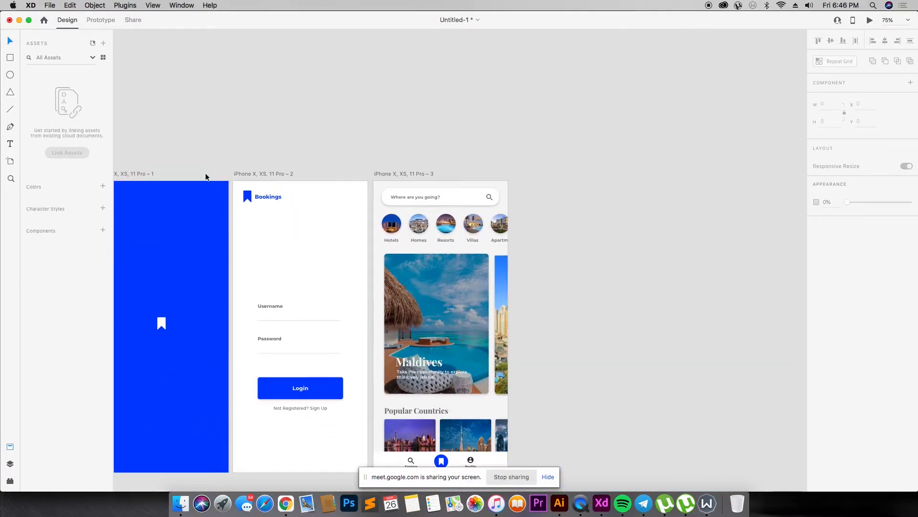
scroll(227, 184, "down", 1)
scroll(401, 165, "down", 1)
left_click(483, 280)
left_click(570, 267)
left_click(569, 69)
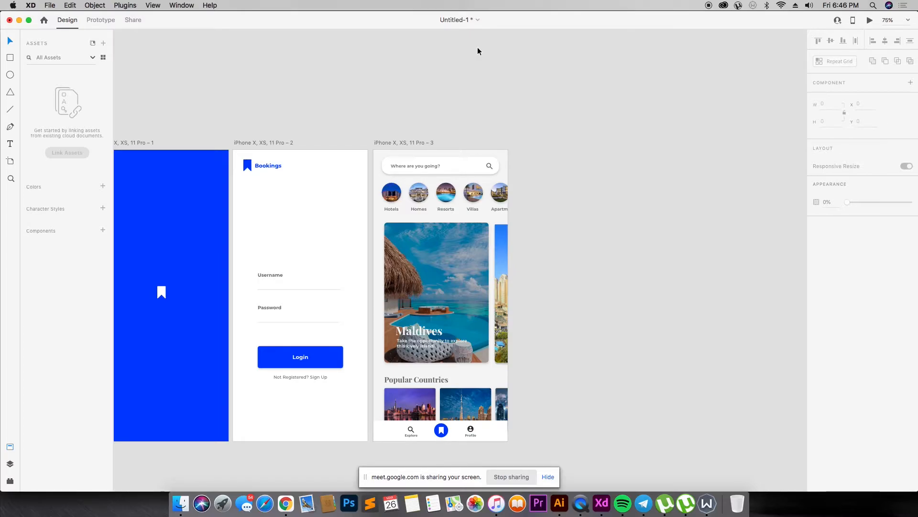
left_click_drag(422, 141, 562, 143)
left_click(628, 119)
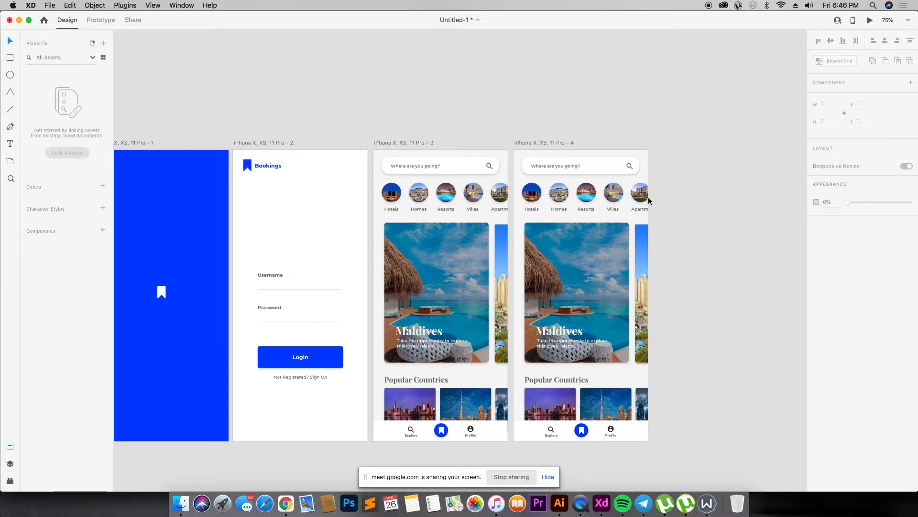
- Delete the category circles and destination cards from the duplicated artboard and move its Popular Countries heading near the top
left_click_drag(669, 186, 527, 357)
key("Delete")
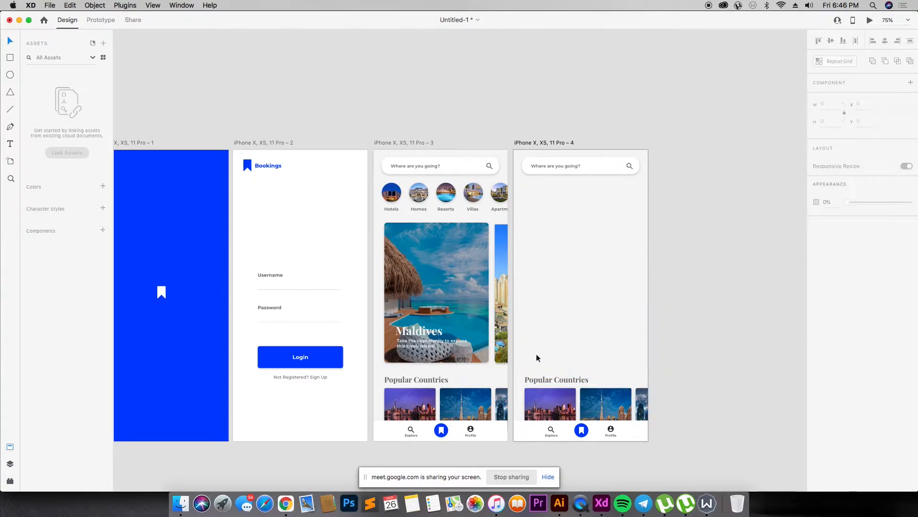
left_click_drag(565, 380, 527, 173)
- Move the search bar directly below the Popular Countries heading and delete the country pictures from the fourth artboard
left_click(539, 170)
left_click_drag(611, 157, 525, 209)
left_click(696, 363)
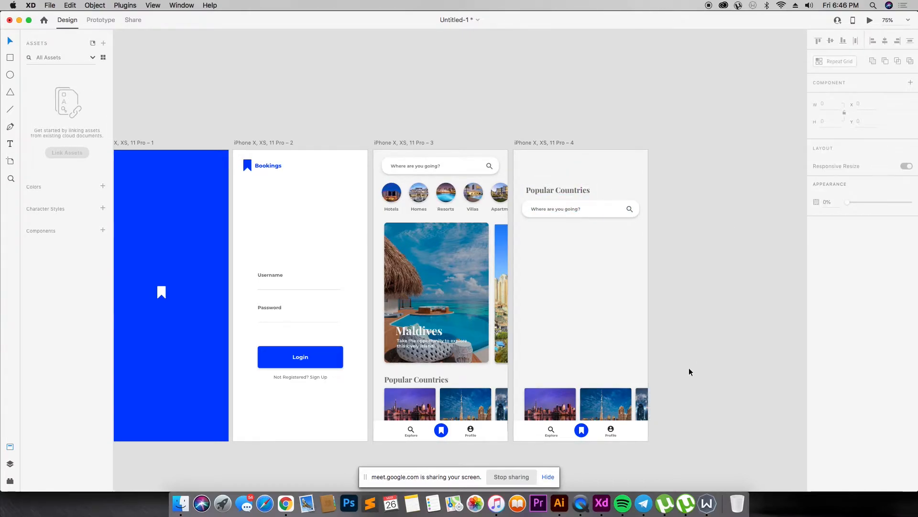
left_click(675, 394)
key("Delete")
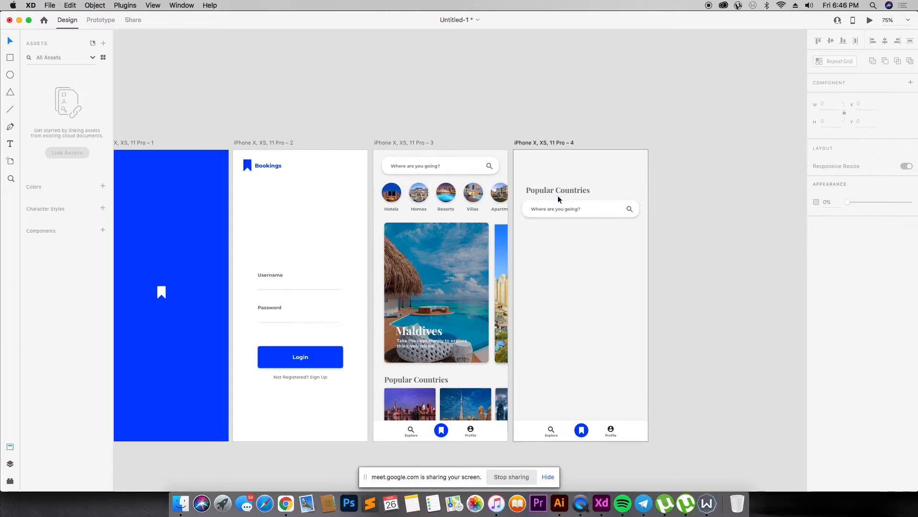
- Change the heading text on the fourth artboard to "My Bookings" and fill it with the saved blue color
left_click(560, 190)
double_click(561, 190)
type("My Bookings")
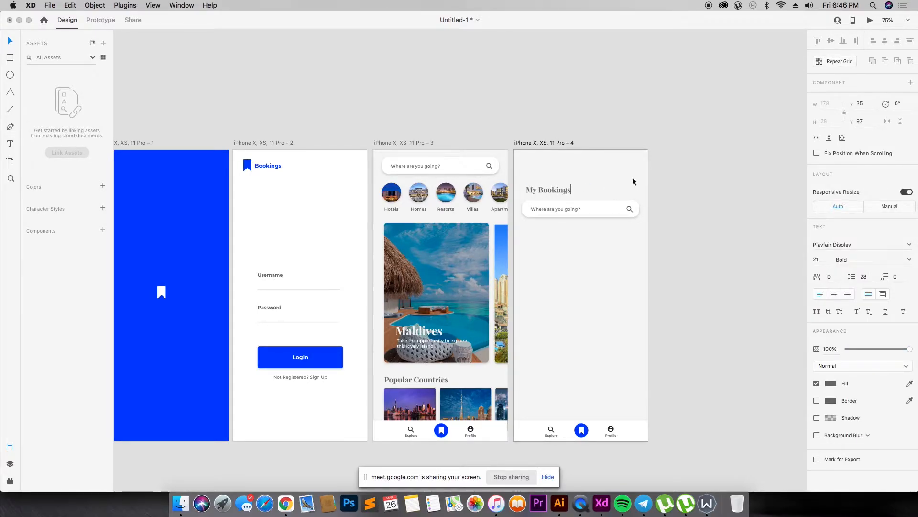
key("Escape")
left_click(831, 384)
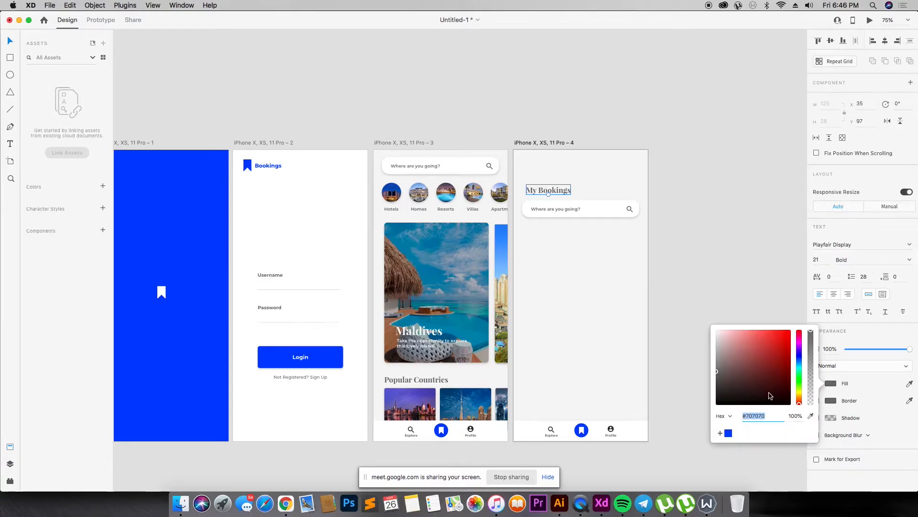
left_click(728, 434)
left_click(719, 313)
- Set the My Bookings heading to font size 26 and place it at about X 24, Y 35
left_click(555, 187)
left_click_drag(555, 188, 553, 173)
type("26")
key("Return")
left_click_drag(542, 172, 543, 170)
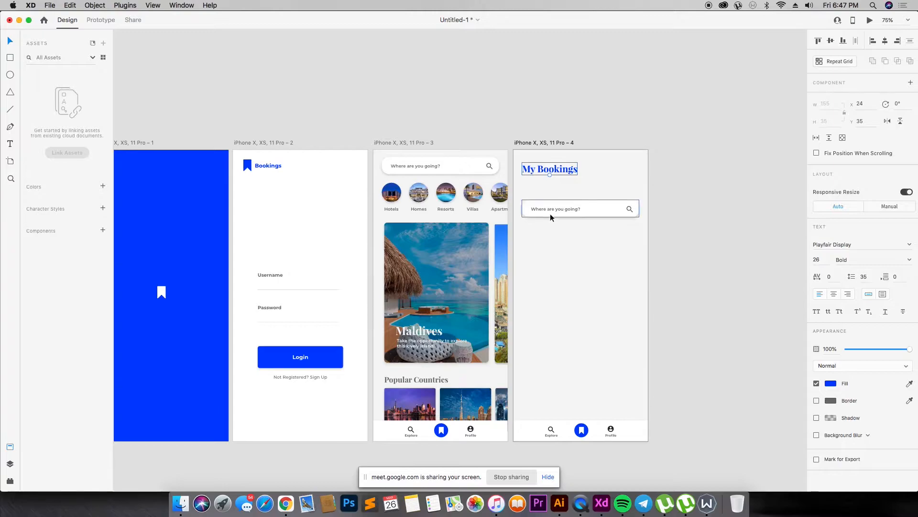
- Extend the white search box upward and replace its placeholder text with "Upcoming"
left_click(567, 198)
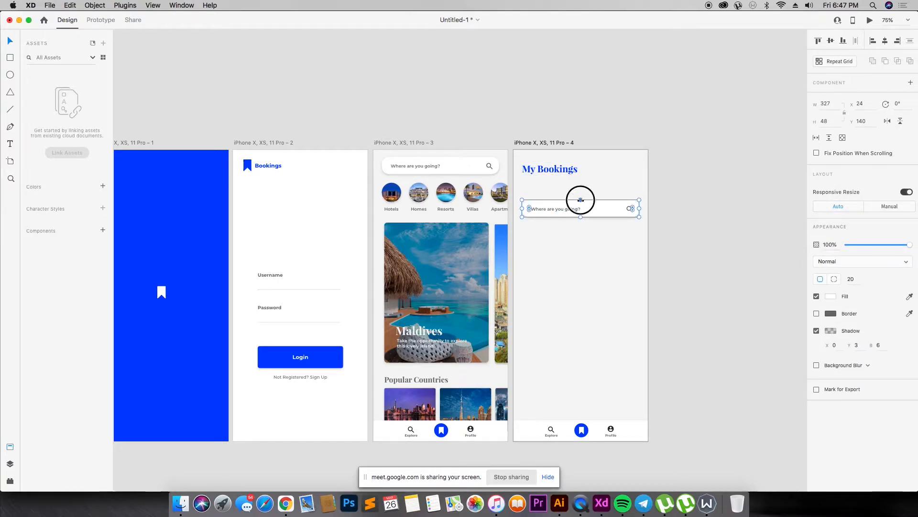
left_click(658, 191)
double_click(555, 211)
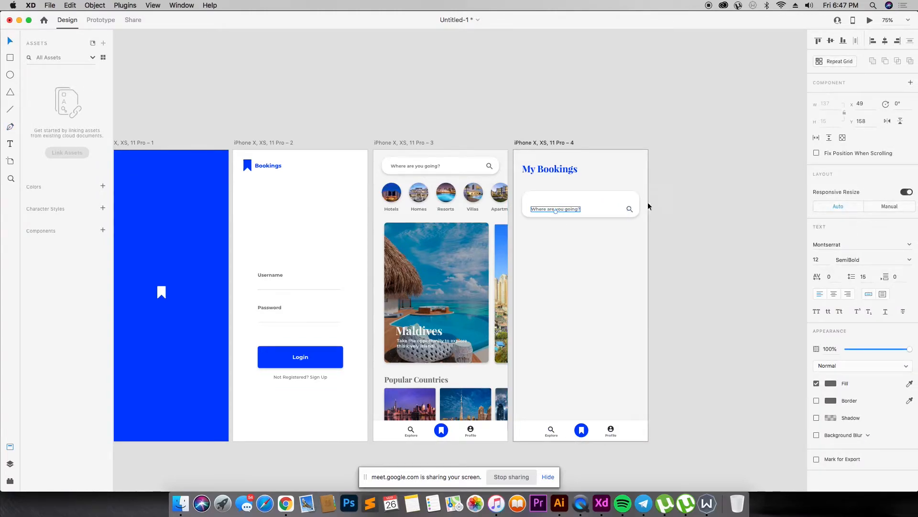
double_click(560, 209)
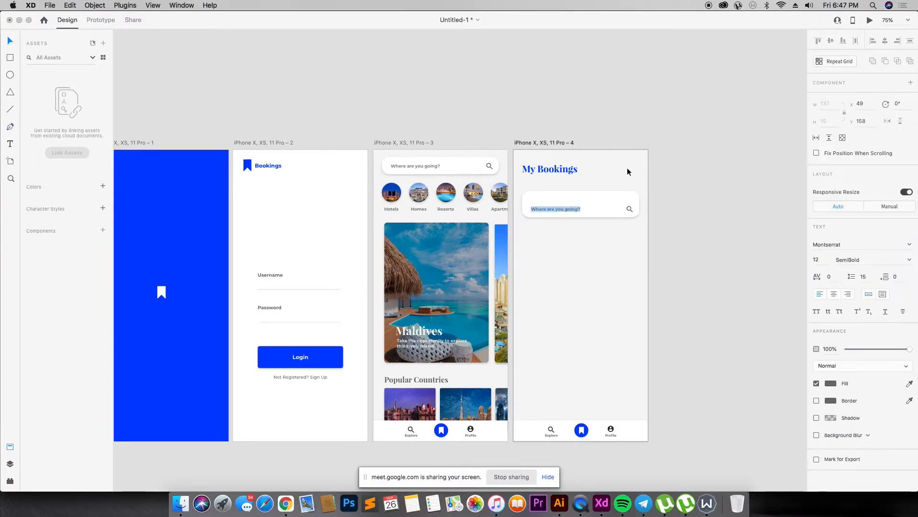
type("Upcoming")
key("Escape")
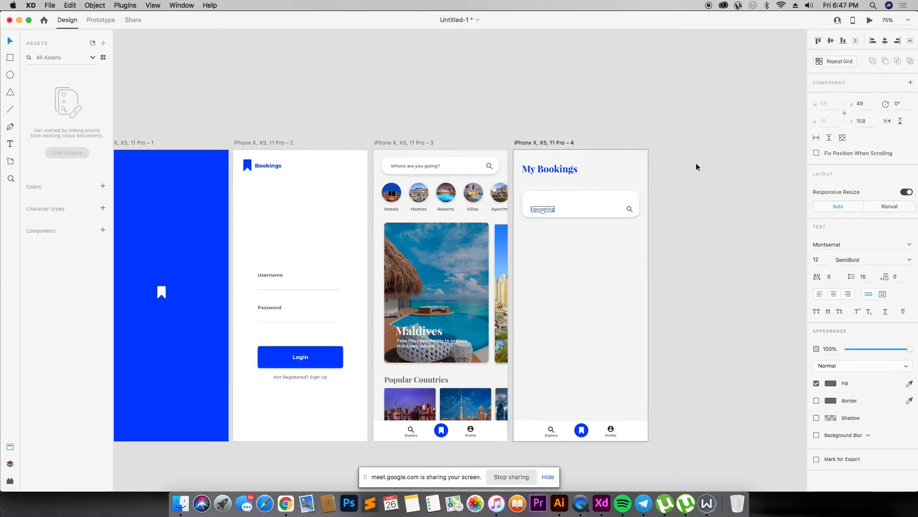
- Set the Upcoming label's fill to #2d2d2d and move it up to about Y 144 inside the white box
left_click(831, 384)
type("2d2d2d")
key("Return")
left_click(572, 213)
double_click(542, 208)
key("Escape")
left_click_drag(553, 211, 552, 207)
- Draw a thin vertical divider about 1 × 37 px in the middle of the white box
key("z")
left_click_drag(487, 114, 660, 251)
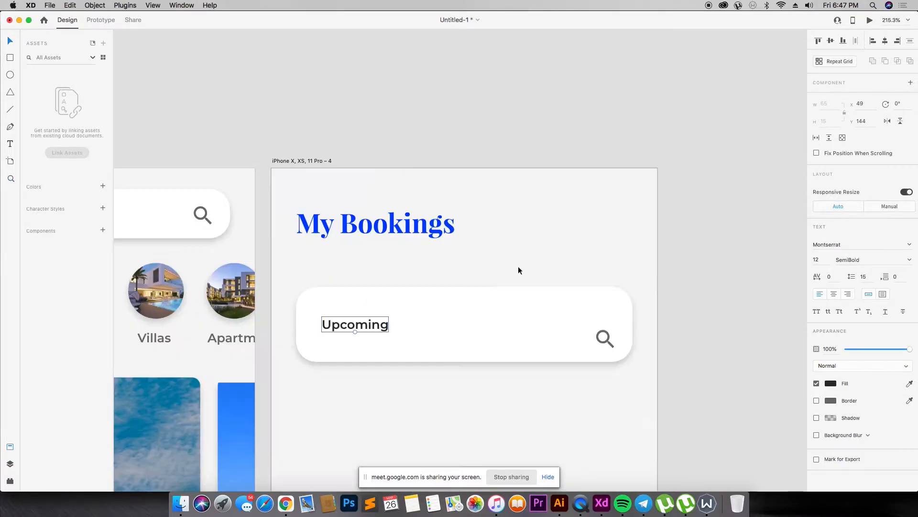
left_click_drag(457, 310, 457, 347)
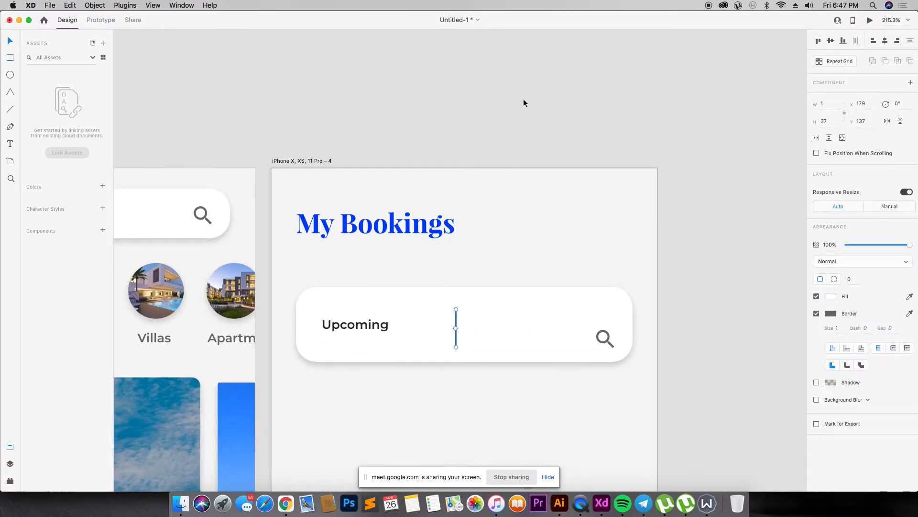
key("Escape")
left_click(456, 329)
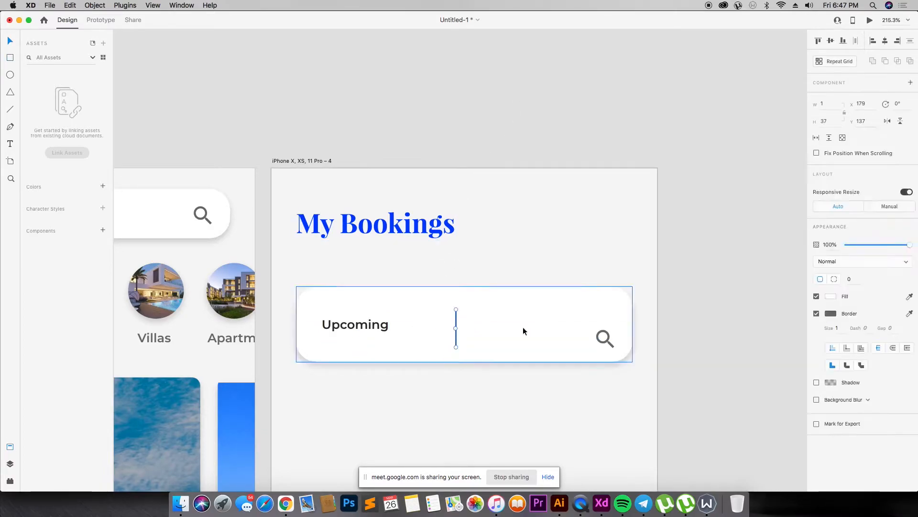
left_click(717, 187)
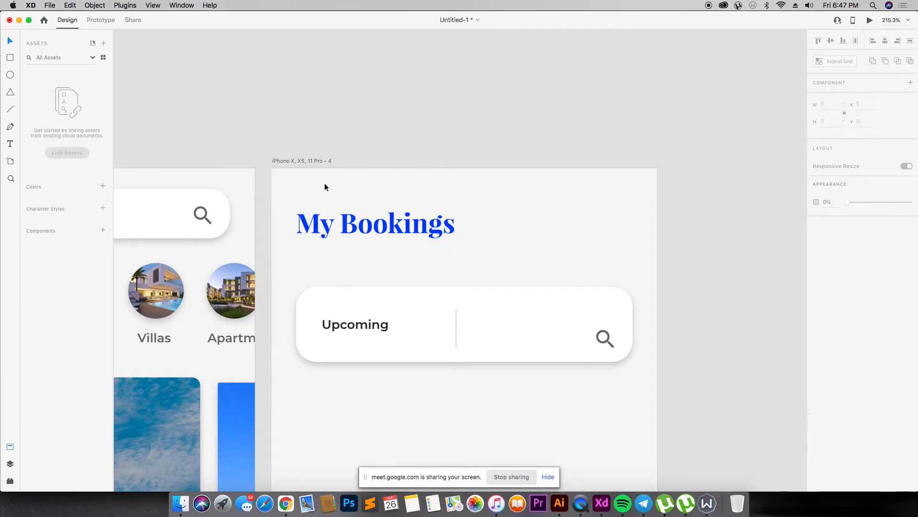
- Copy the Upcoming label to the other side of the divider as "Finished" and delete the search icon
left_click_drag(377, 331, 570, 333)
double_click(570, 330)
type("Findih")
left_click(642, 243)
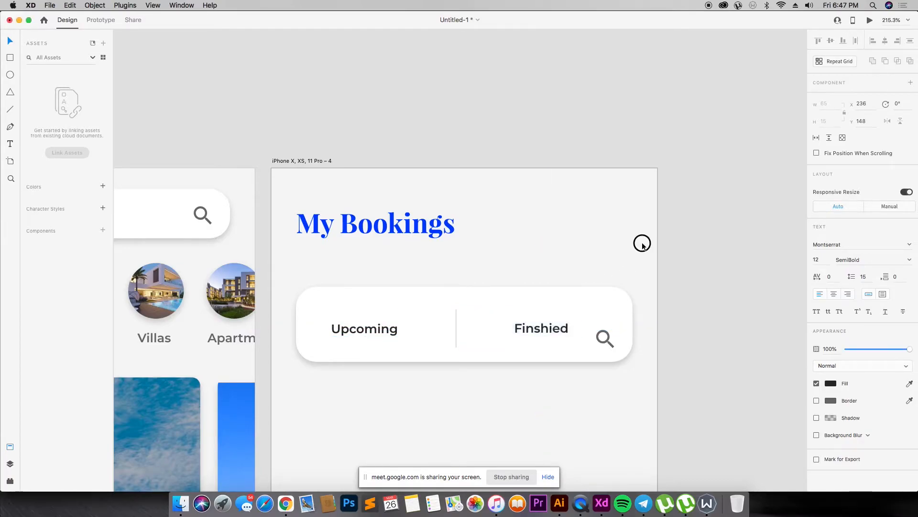
left_click_drag(542, 326, 543, 326)
left_click(603, 342)
key("Delete")
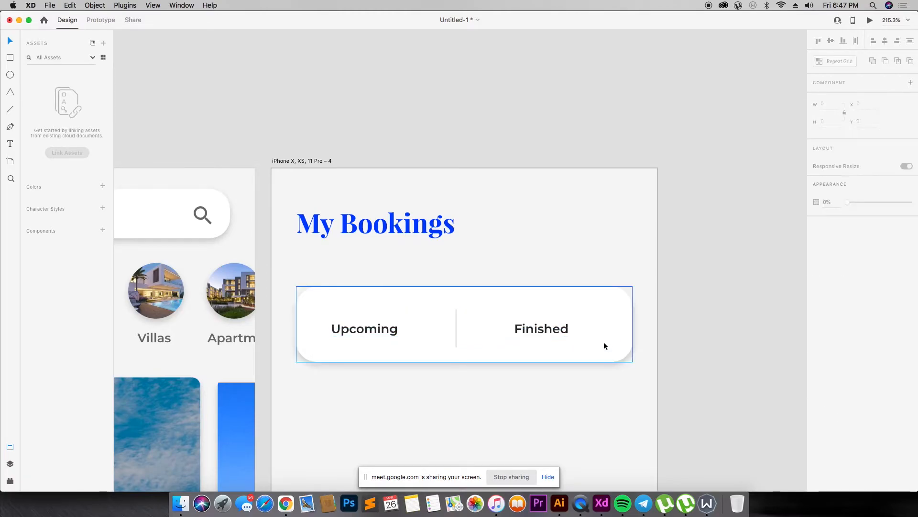
- Duplicate the Finished label into the empty area just below the white box
scroll(604, 341, "down", 3)
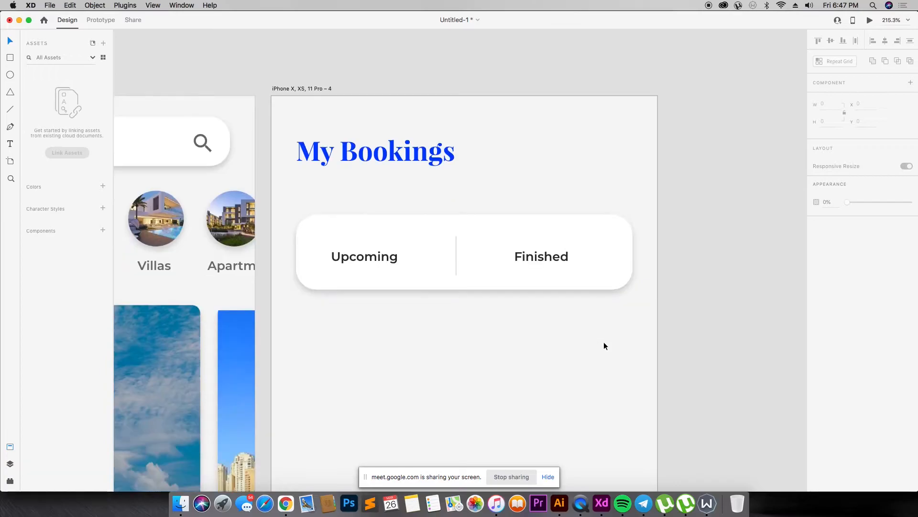
left_click(560, 262)
left_click_drag(560, 262, 366, 336)
- Lower the opacity of the Finished label inside the white box to 34%
left_click(530, 259)
key("3")
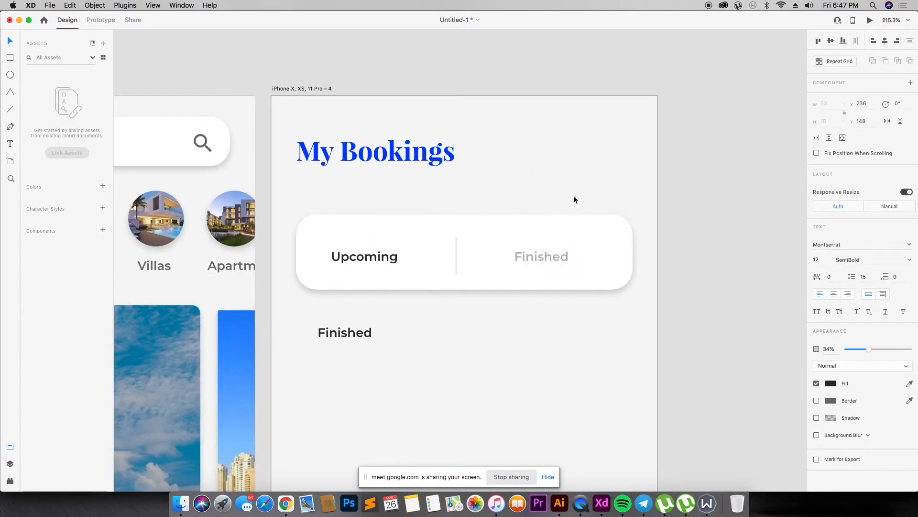
left_click(566, 208)
- Set the opacity of the Finished label inside the white box to 22%
double_click(355, 333)
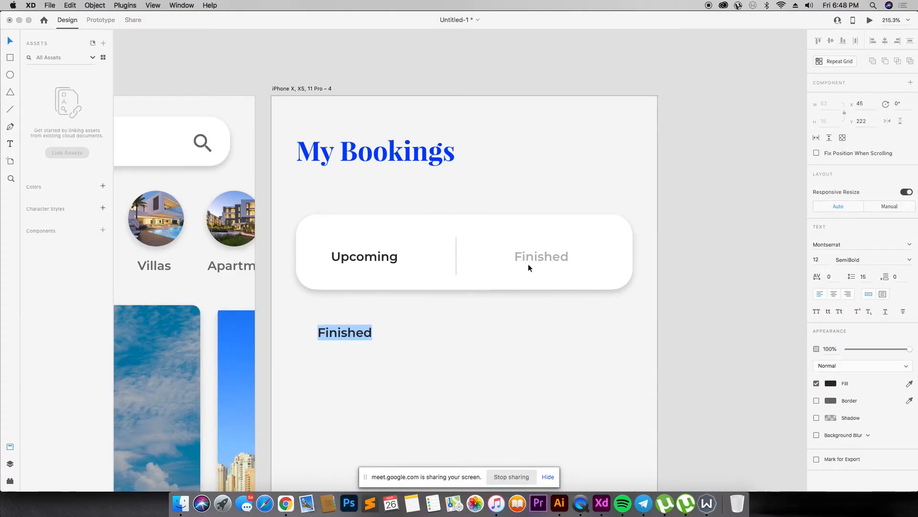
double_click(545, 255)
left_click(709, 257)
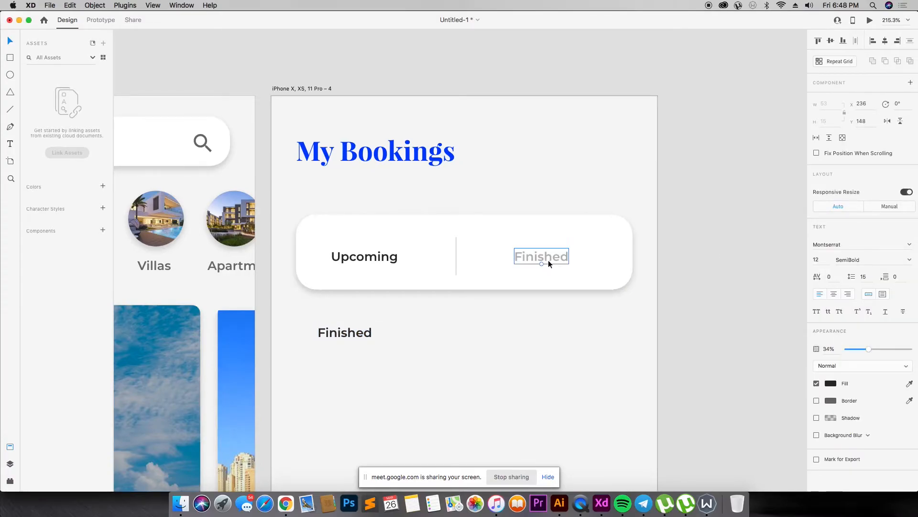
double_click(547, 260)
key("Escape")
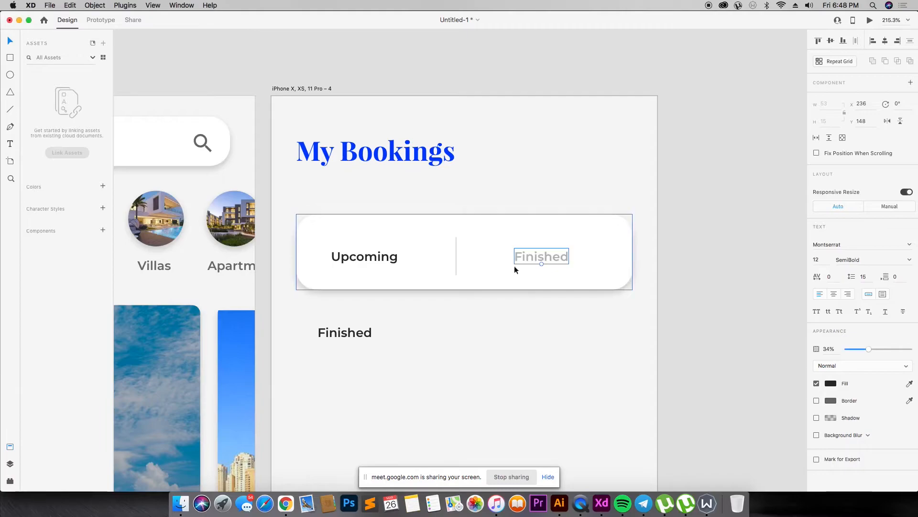
double_click(543, 259)
key("Escape")
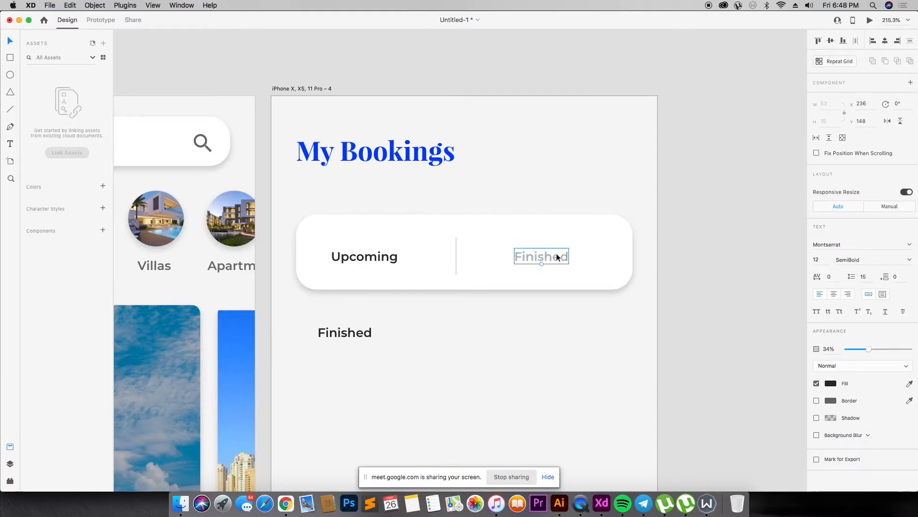
key("9")
key("3")
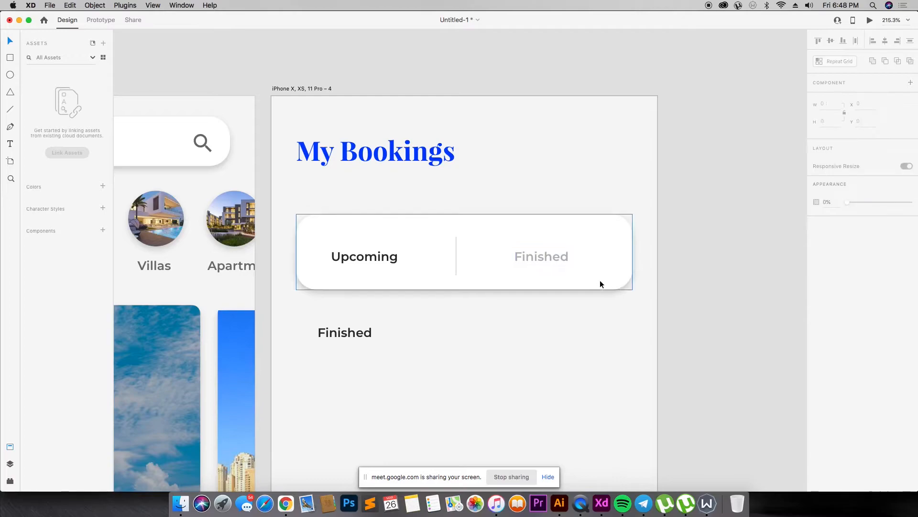
key("2")
key("2")
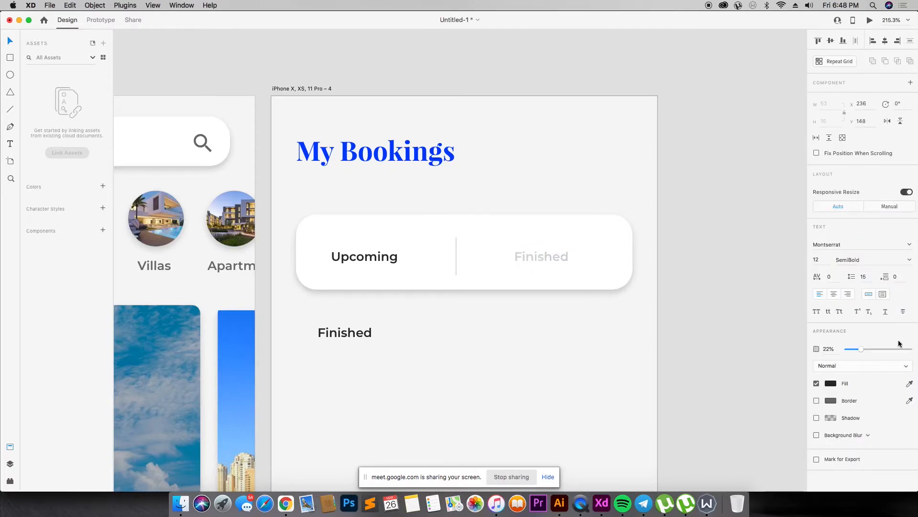
- Change the copied label below the white box to "You have 1 upcoming booking"
left_click(274, 357)
double_click(371, 334)
type("You have")
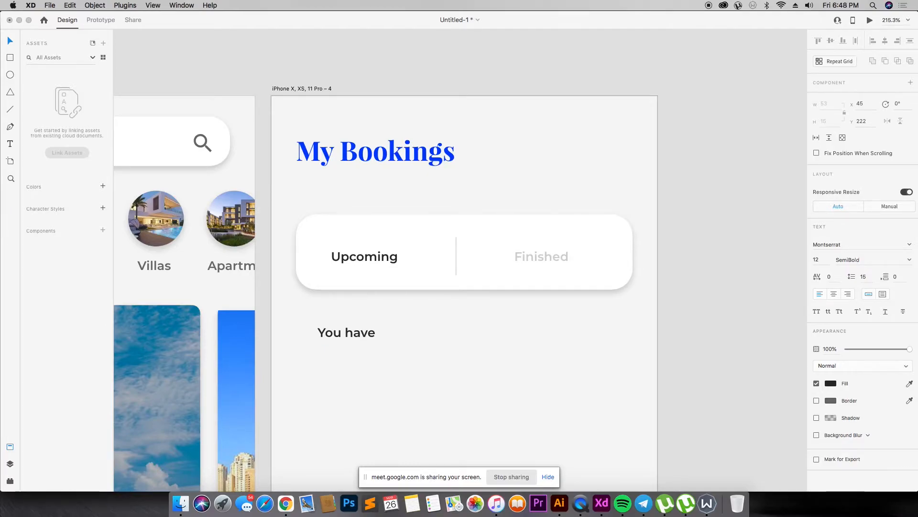
type(" 1 upcoming booking")
key("Escape")
- Set the upcoming booking message to font size 10 and align it with the heading at about X 24, Y 215
left_click(823, 259)
type("10")
key("Return")
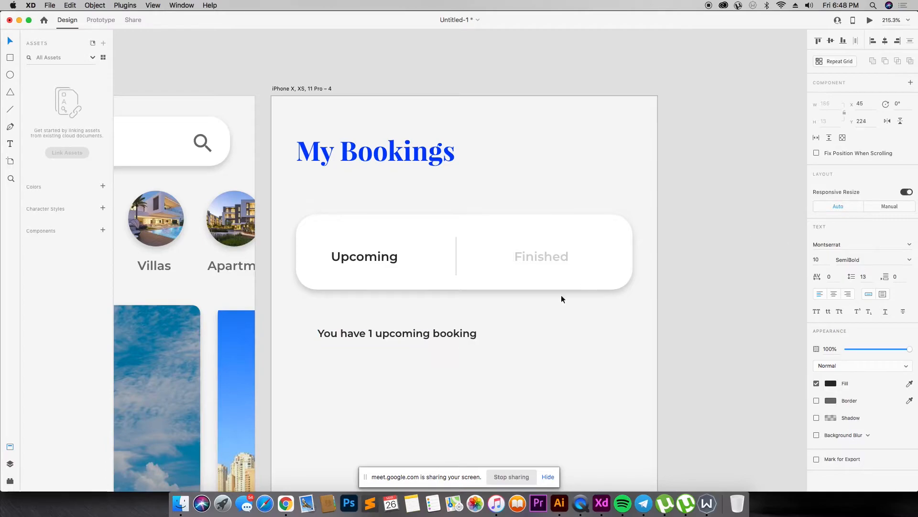
left_click_drag(435, 334, 415, 325)
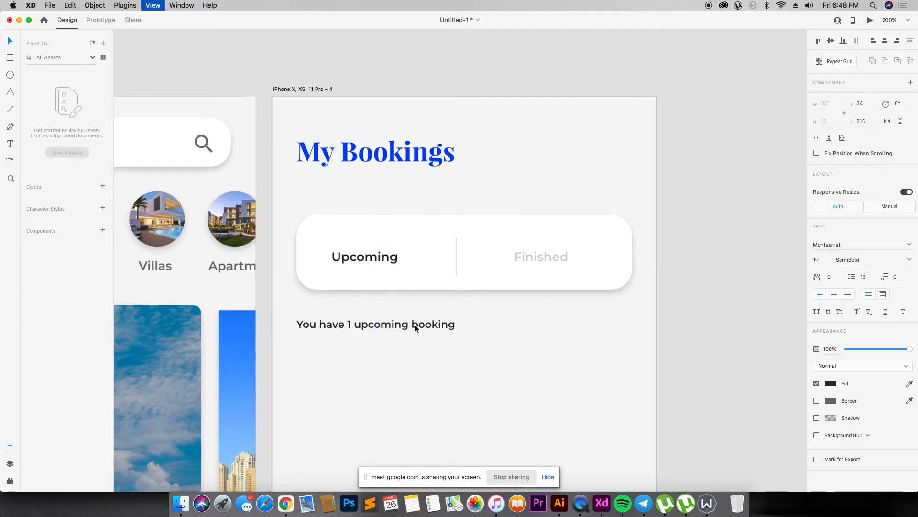
- Draw a rectangle about 327 × 145 px below the booking message and give it a corner radius of 8
scroll(414, 324, "down", 3)
scroll(415, 324, "down", 4)
key("r")
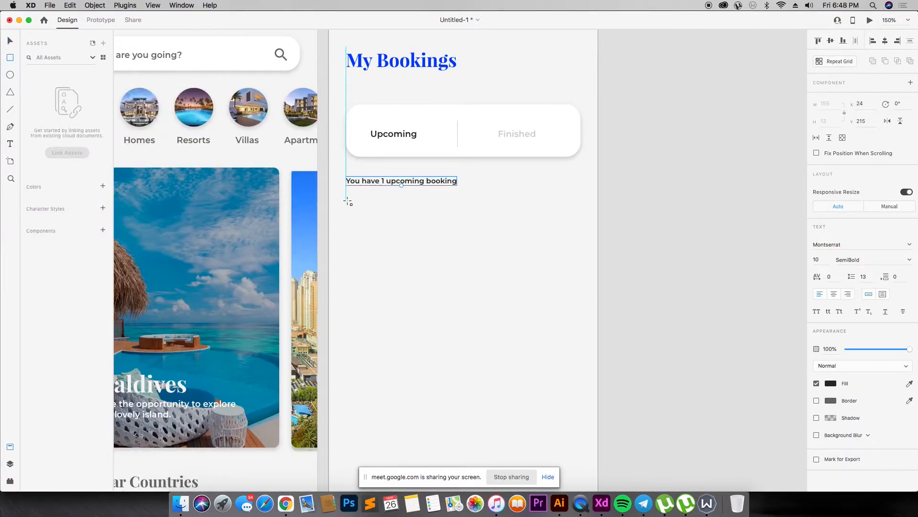
mouse_move(347, 202)
left_mouse_down()
mouse_move(555, 286)
mouse_move(581, 309)
mouse_move(580, 296)
mouse_move(580, 306)
left_mouse_up()
left_click(849, 279)
key("Return")
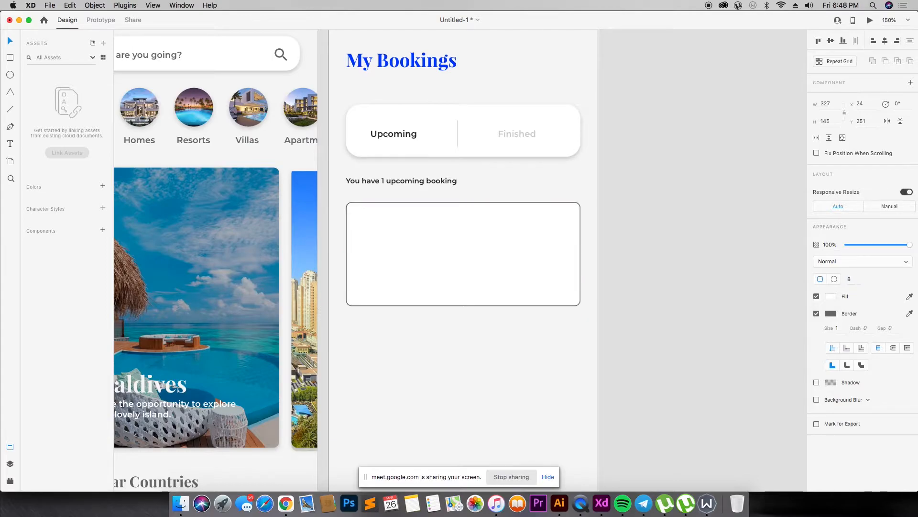
- Remove the booking card rectangle's border and give it a drop shadow
left_click(816, 313)
left_click(817, 330)
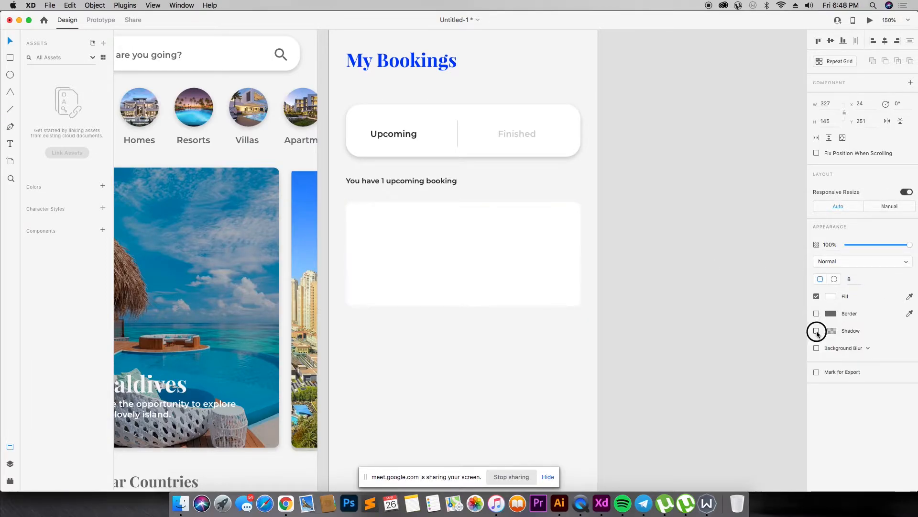
left_click(688, 308)
left_click(511, 252)
scroll(507, 257, "down", 2)
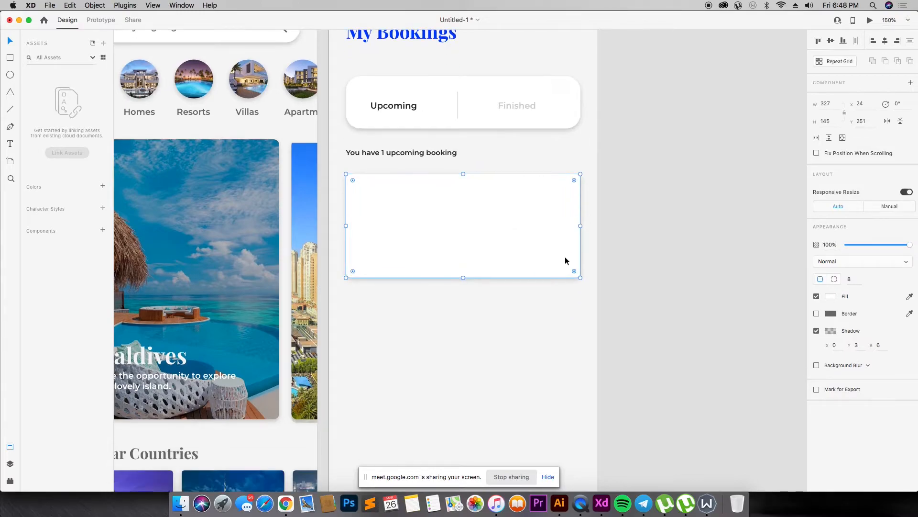
- Switch to Chrome and try to search Google Images for "alrigga"
left_click(657, 221)
key("super+Tab")
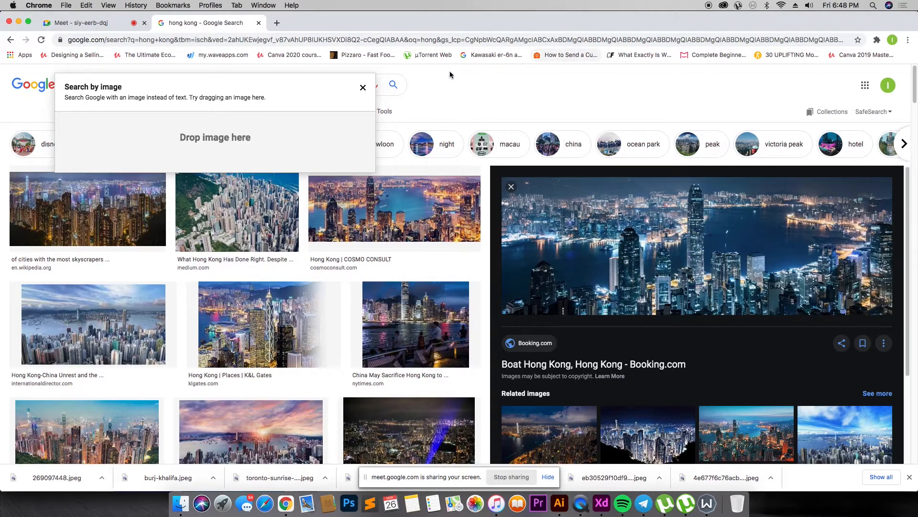
left_click(450, 71)
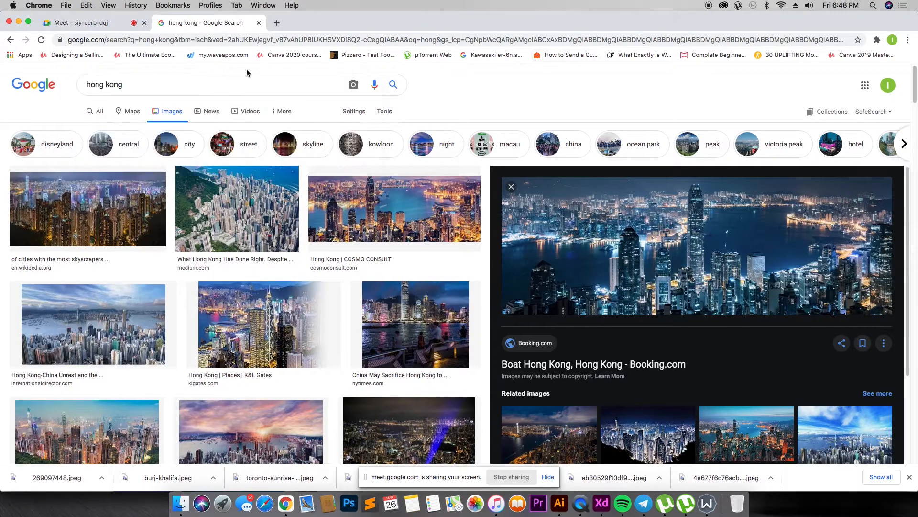
key("super+a")
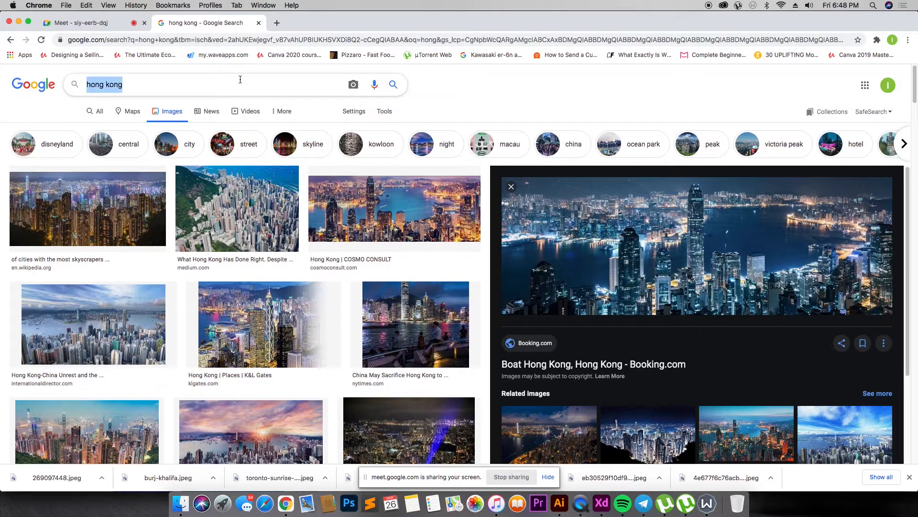
type("alrigga")
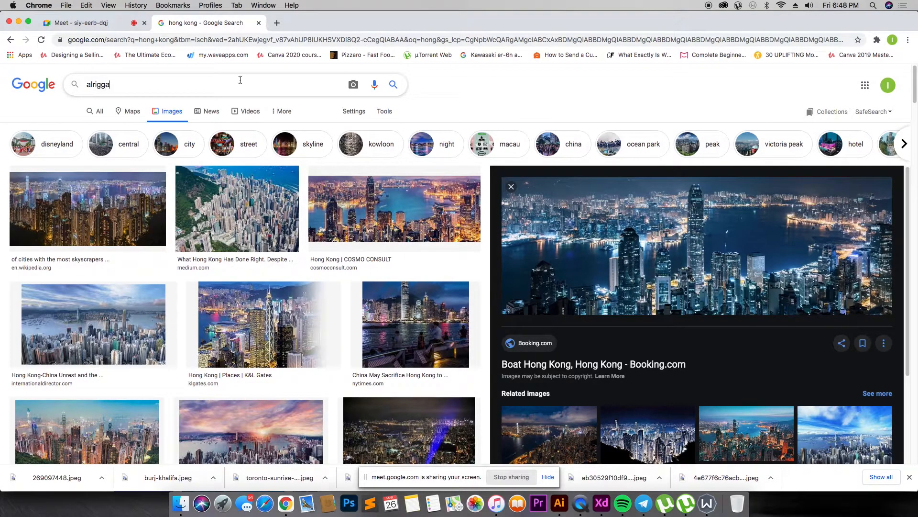
key("Return")
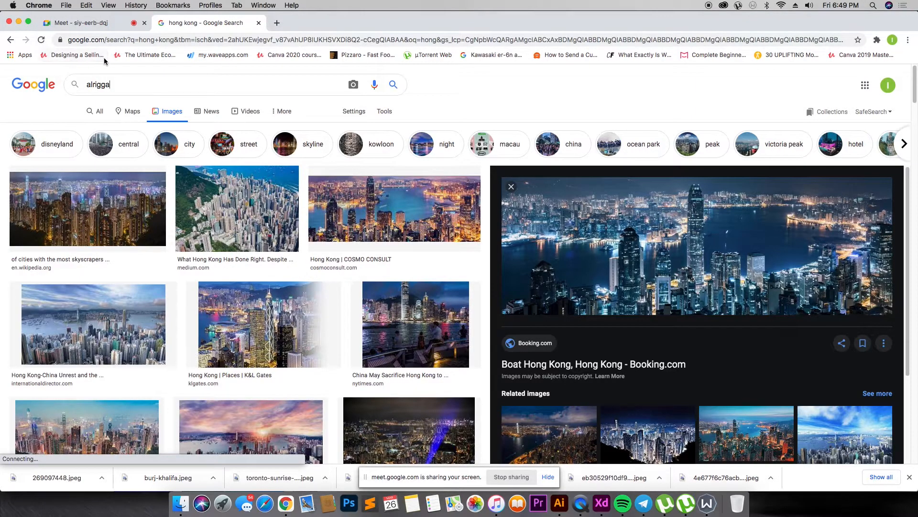
- Check the presenting options in the Google Meet call and return to the image search
left_click(111, 23)
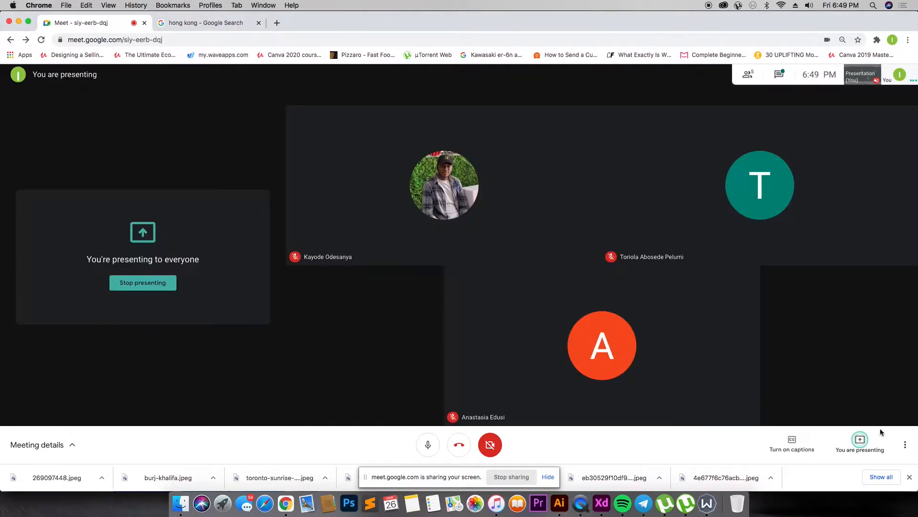
left_click(860, 444)
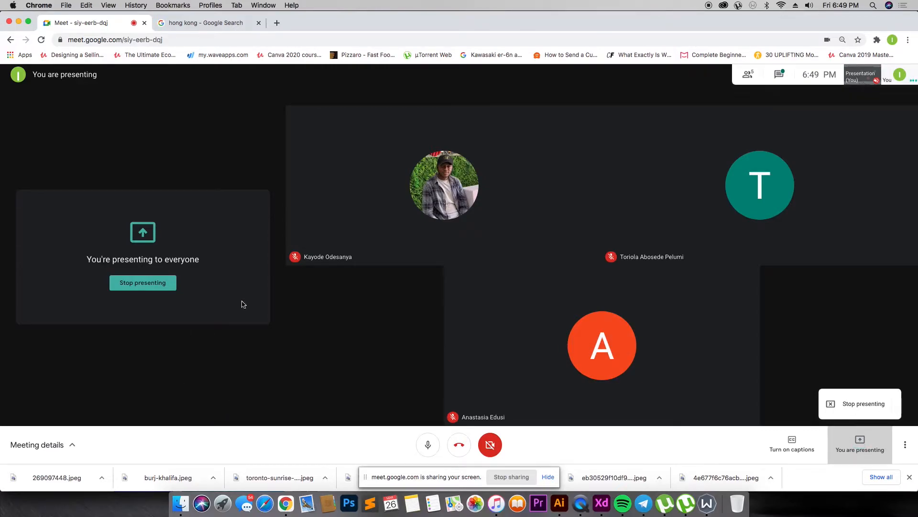
left_click(206, 22)
- Replace the image search query with "coral deira al muraqabat" and accept the suggested spelling "coral deira al muraqqabat"
left_click(123, 83)
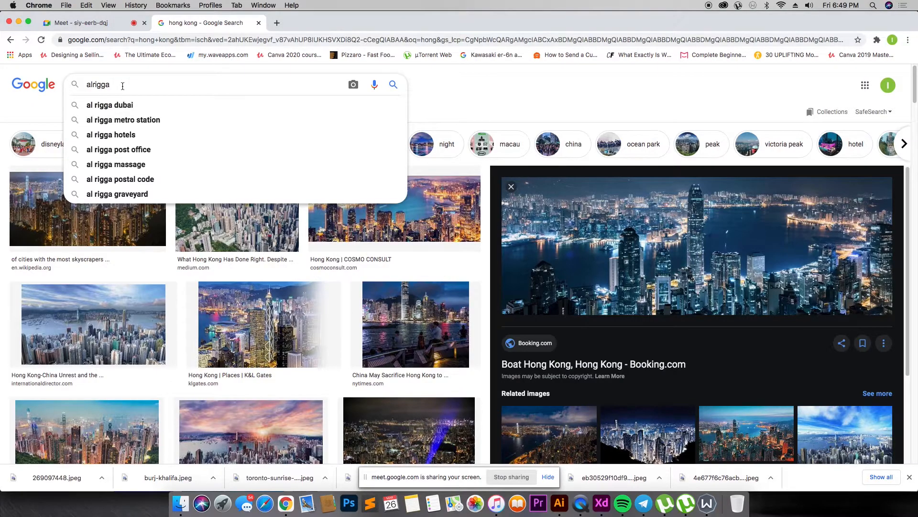
key("BackSpace")
key("BackSpace")
key("BackSpace")
key("BackSpace")
key("BackSpace")
key("BackSpace")
key("BackSpace")
left_click(447, 85)
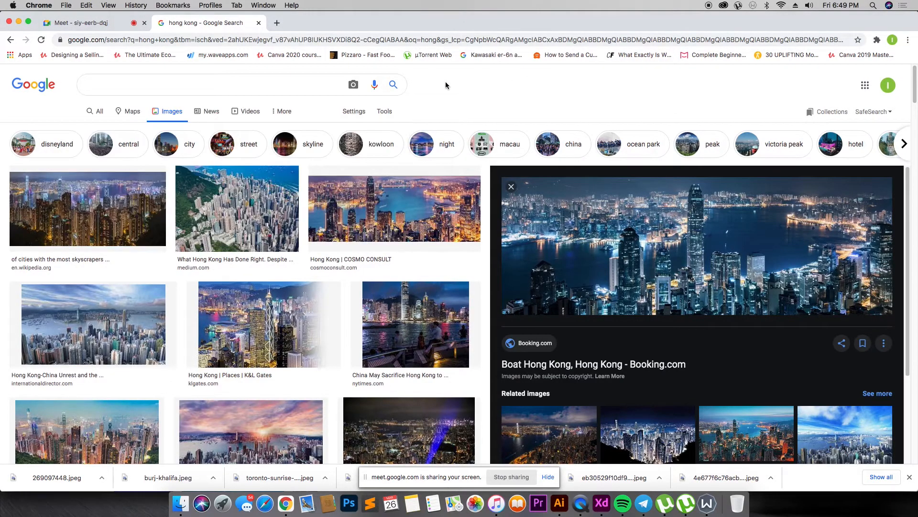
left_click(219, 82)
type("coral ")
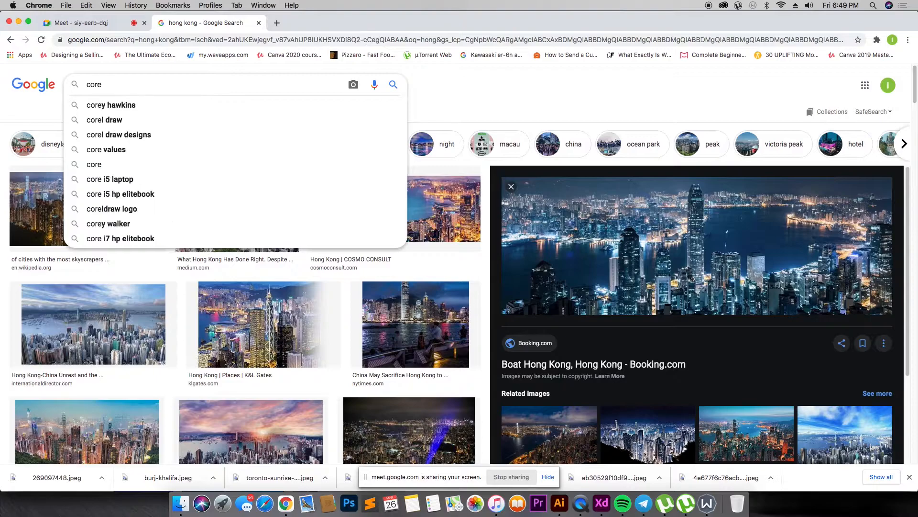
type("deir")
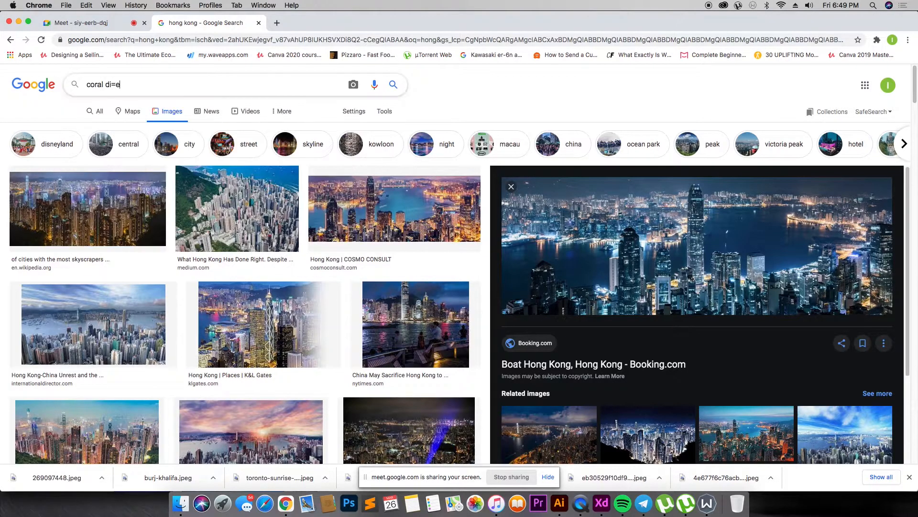
type("a ")
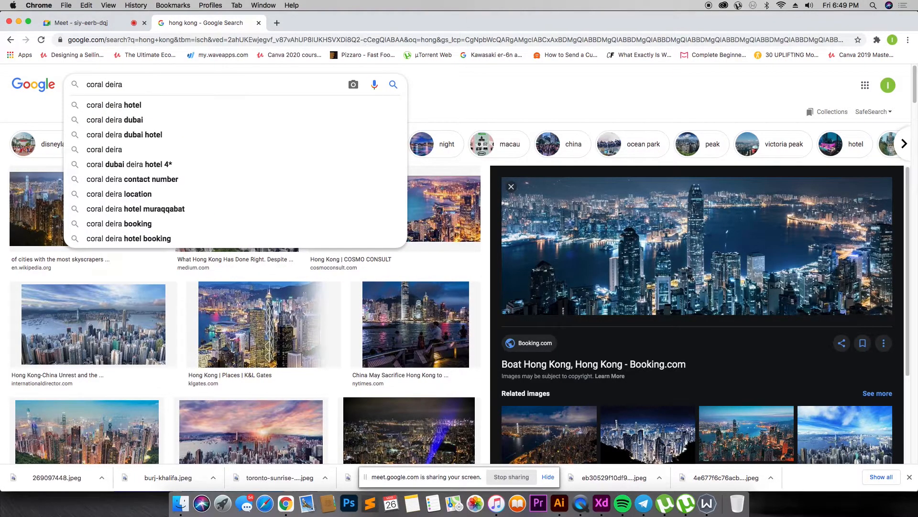
type("al")
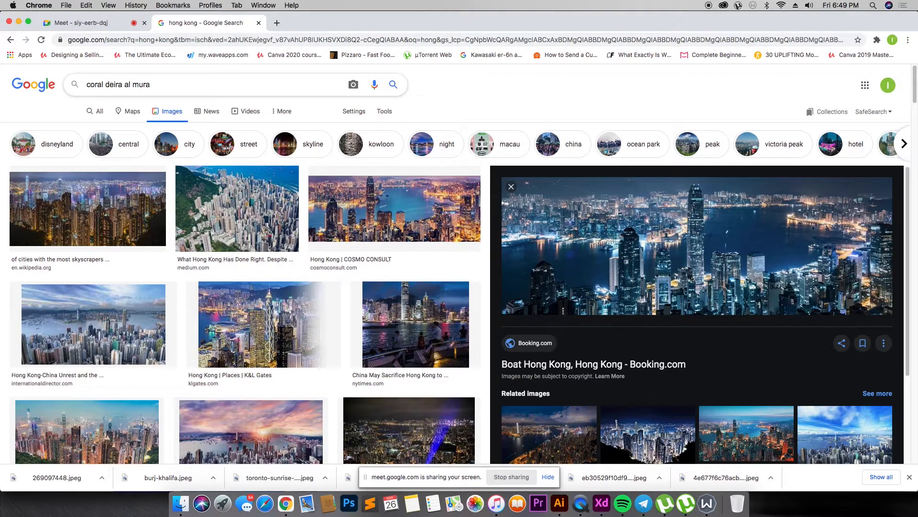
type("muraqabat")
key("Return")
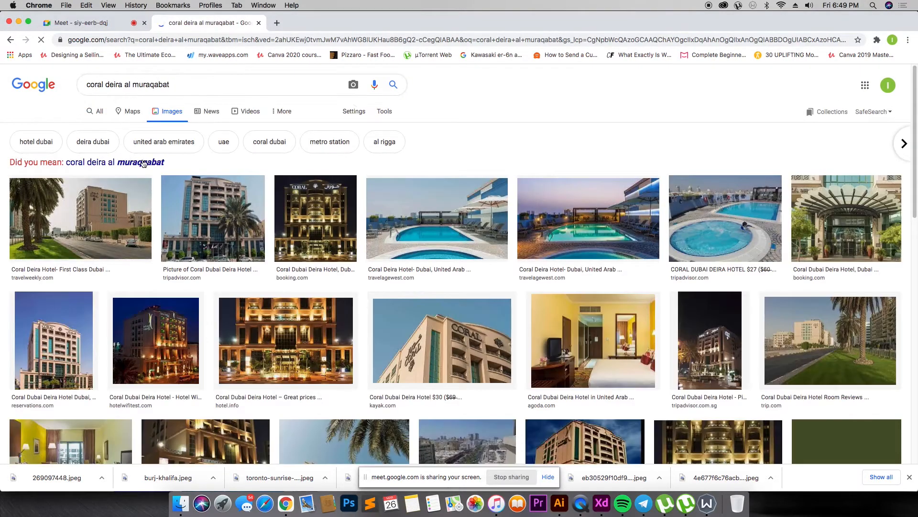
left_click(143, 163)
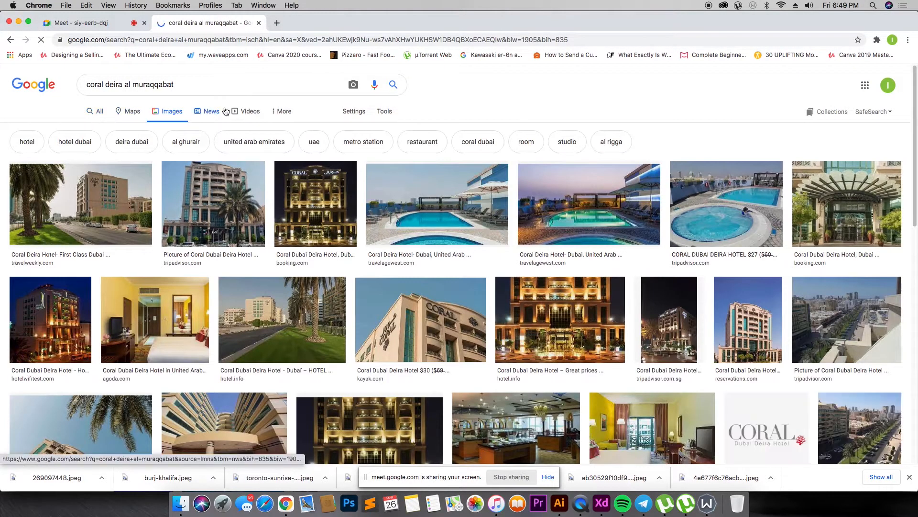
- Show the general web results for the hotel query, checking the Google Meet call while they load
left_click(103, 111)
left_click(105, 23)
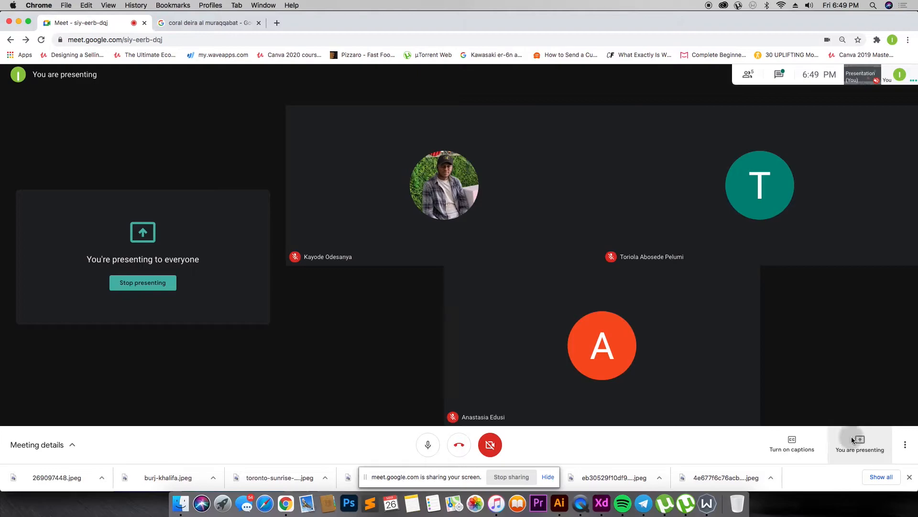
left_click(172, 25)
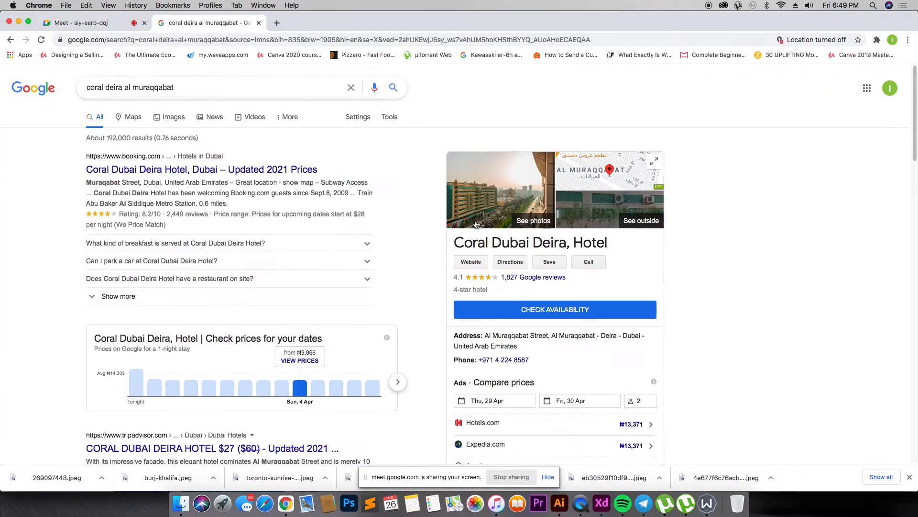
- Browse the image results for Coral Deira and preview its room photo, a related hotel room and its street exterior
left_click(171, 117)
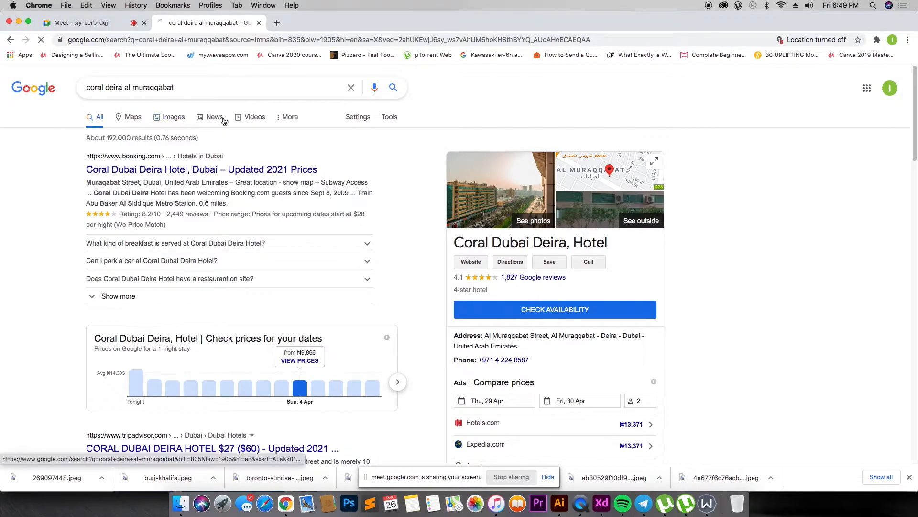
scroll(303, 197, "down", 5)
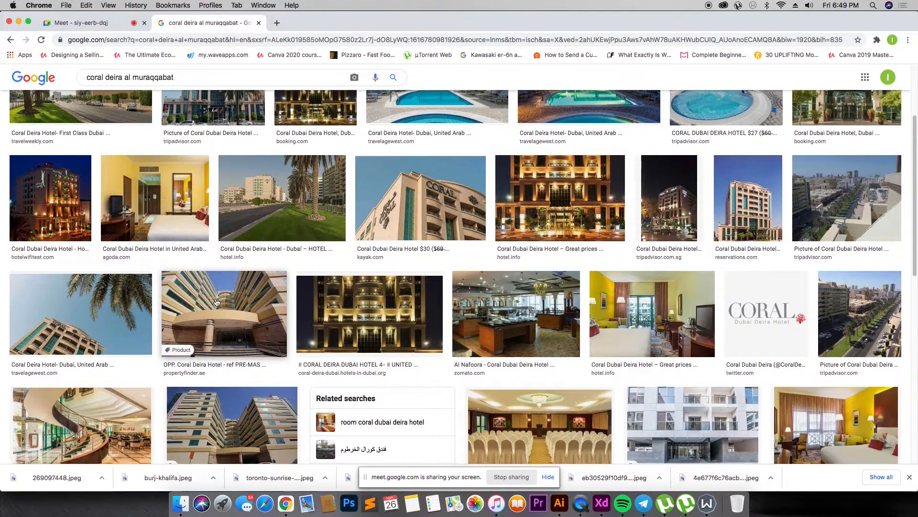
scroll(216, 299, "down", 4)
scroll(598, 215, "up", 7)
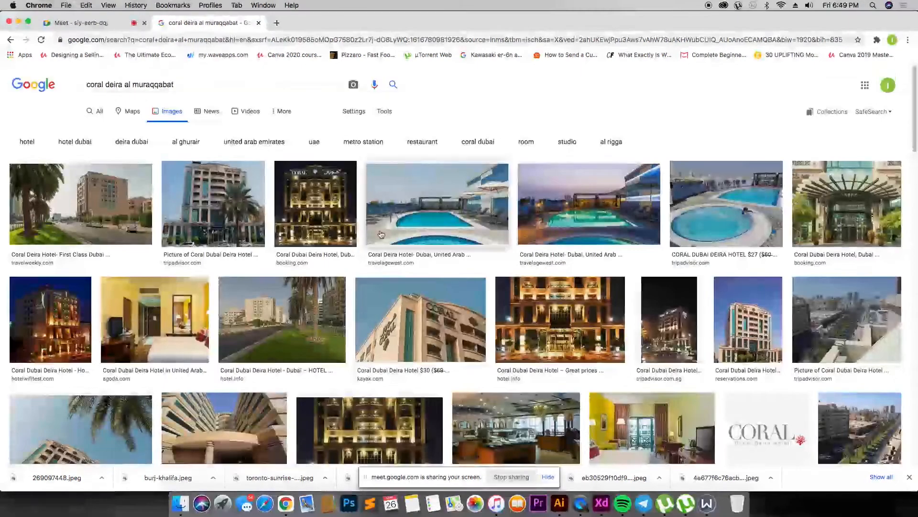
left_click(180, 312)
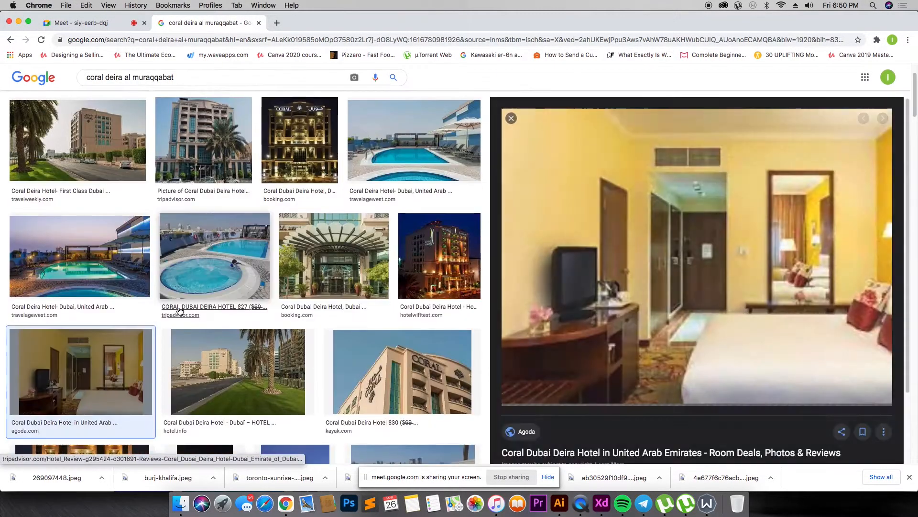
scroll(623, 212, "down", 3)
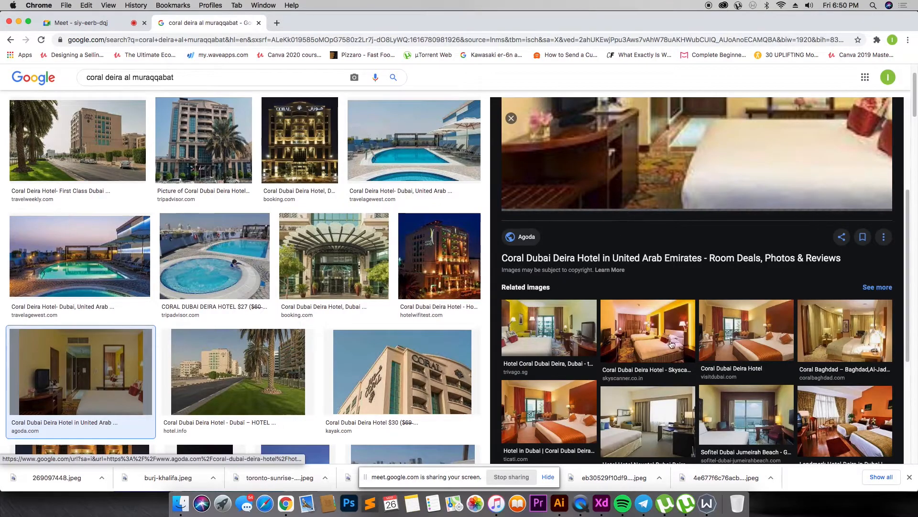
left_click(875, 421)
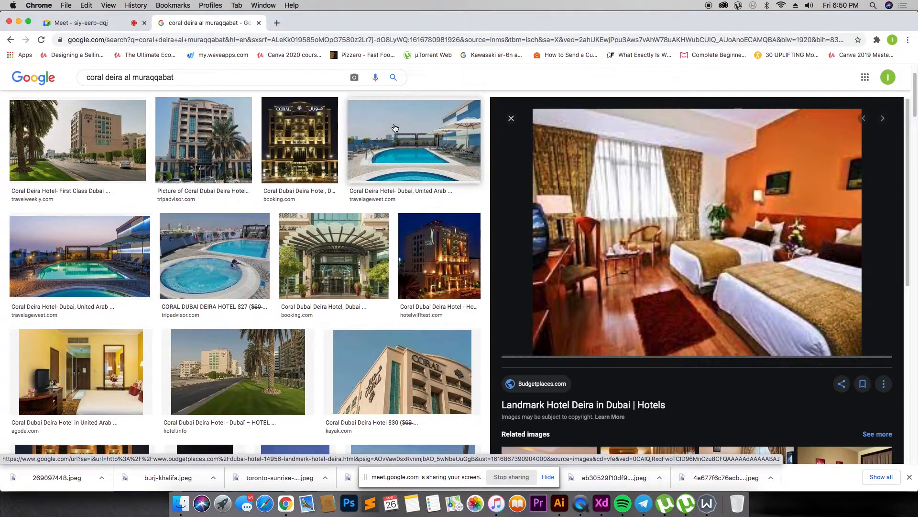
scroll(95, 142, "up", 1)
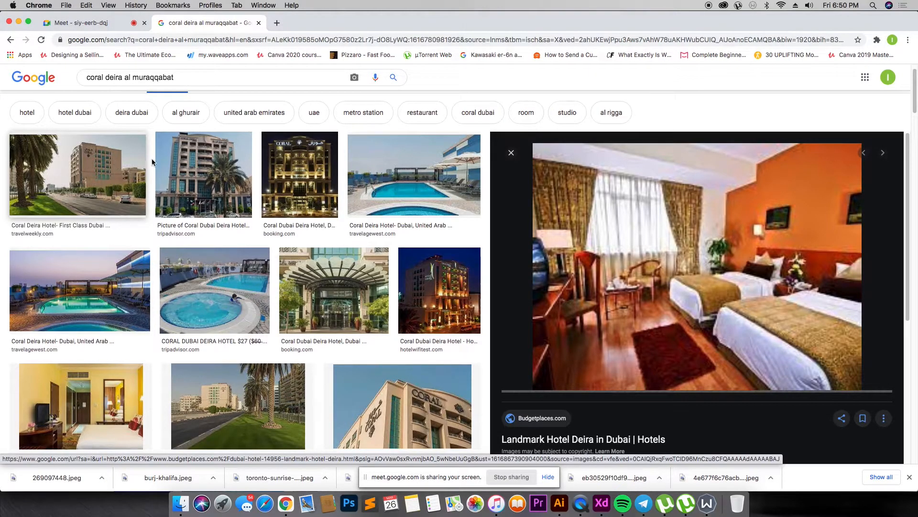
left_click(90, 164)
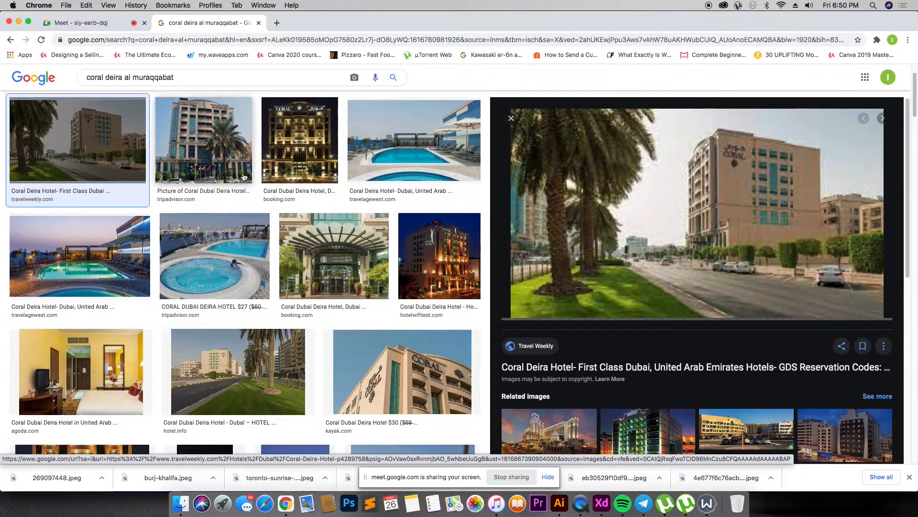
- Return to the general web results and open the Booking.com listing for Coral Dubai Deira Hotel
scroll(182, 170, "up", 2)
left_click(105, 111)
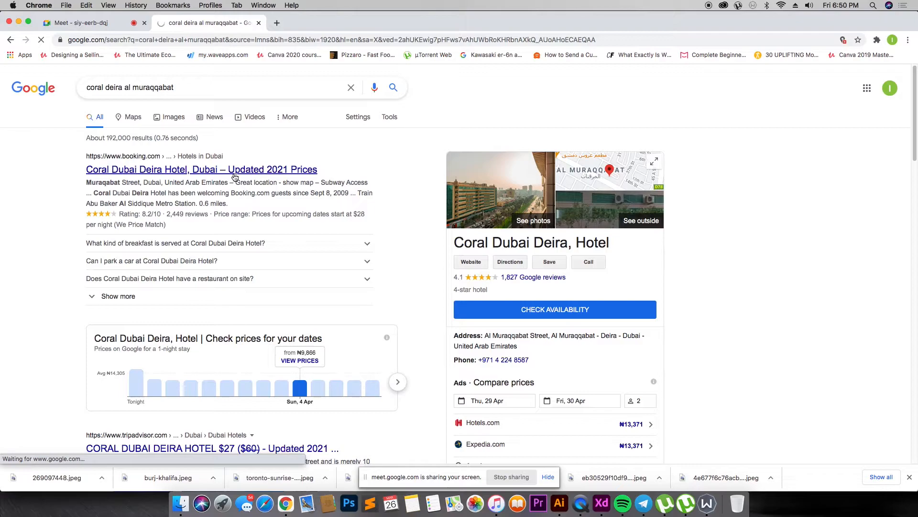
left_click(72, 23)
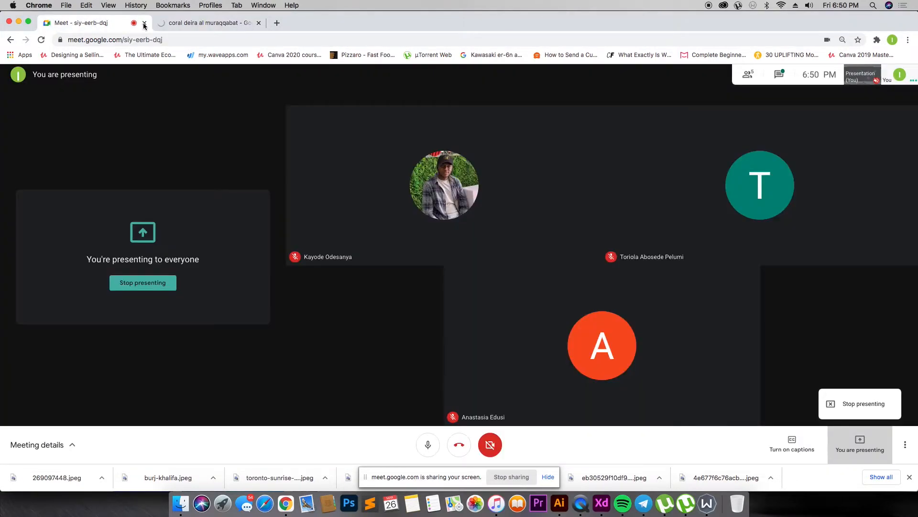
left_click(227, 24)
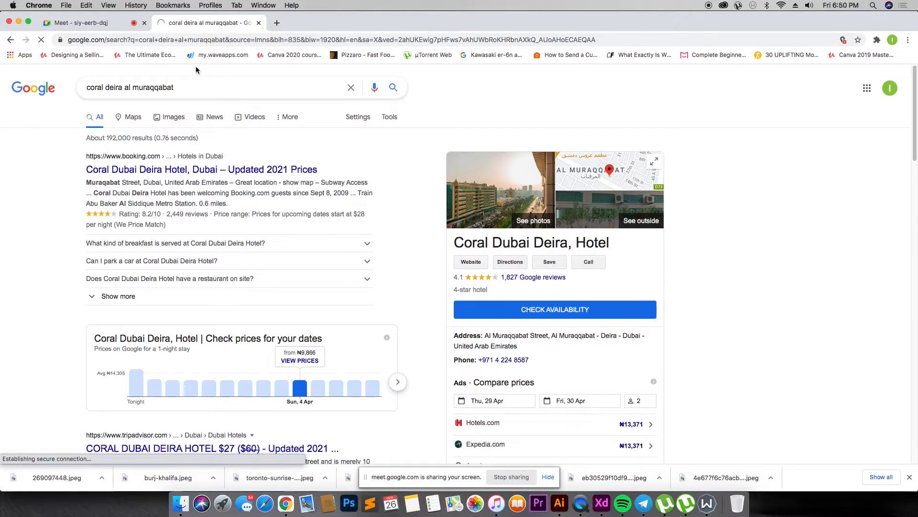
- Switch back to Adobe XD and view the My Bookings artboard with its empty booking card
key("super+Tab")
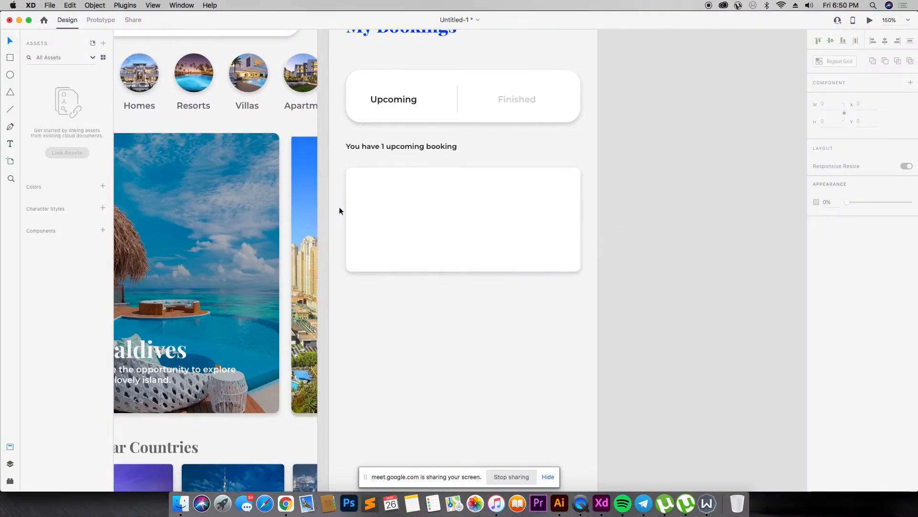
key("super+minus")
key("super+minus")
key("z")
left_click_drag(128, 147, 508, 353)
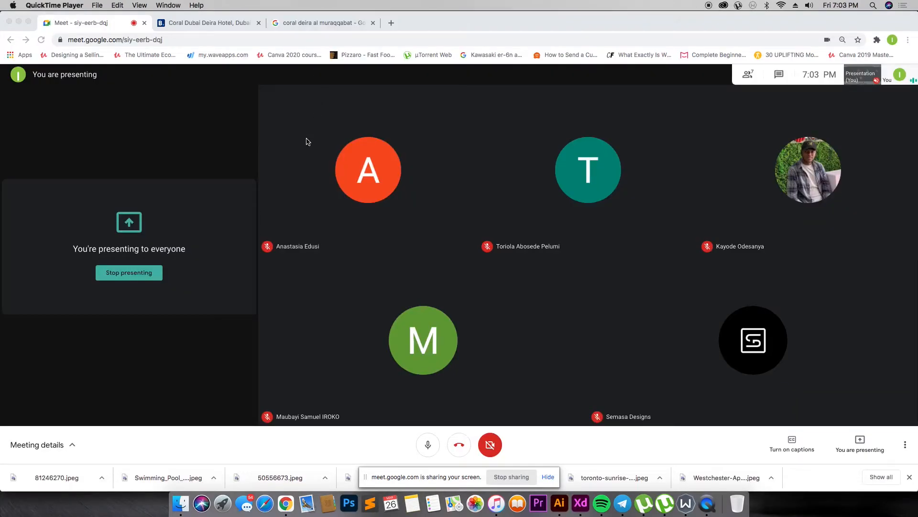
- In Adobe XD, duplicate the upcoming booking message below the hotel photo at about X 33, Y 413 and change the copy to "Coral Deira"
key("super+Tab")
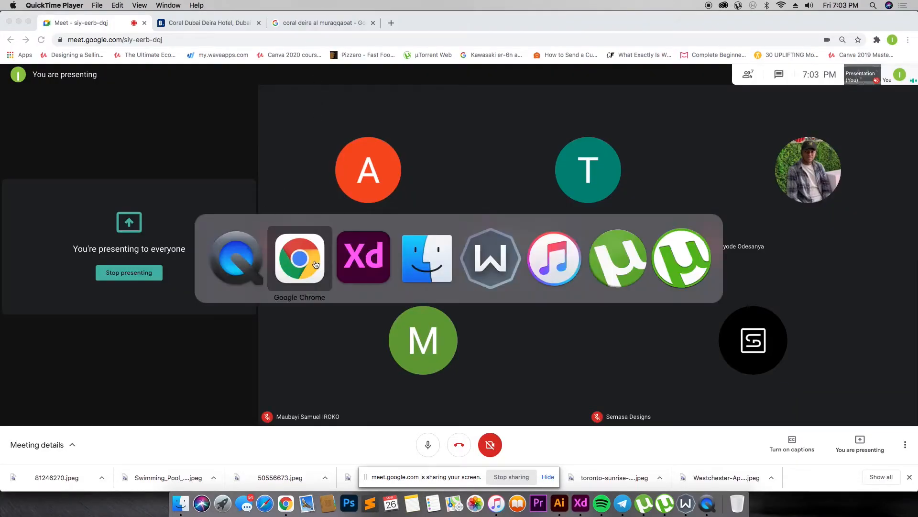
left_click(367, 248)
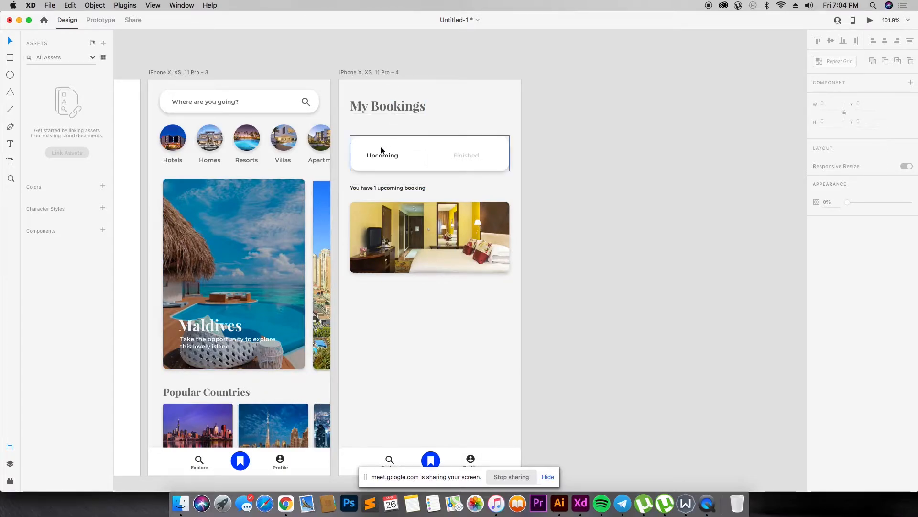
left_click_drag(394, 186, 414, 285)
double_click(414, 285)
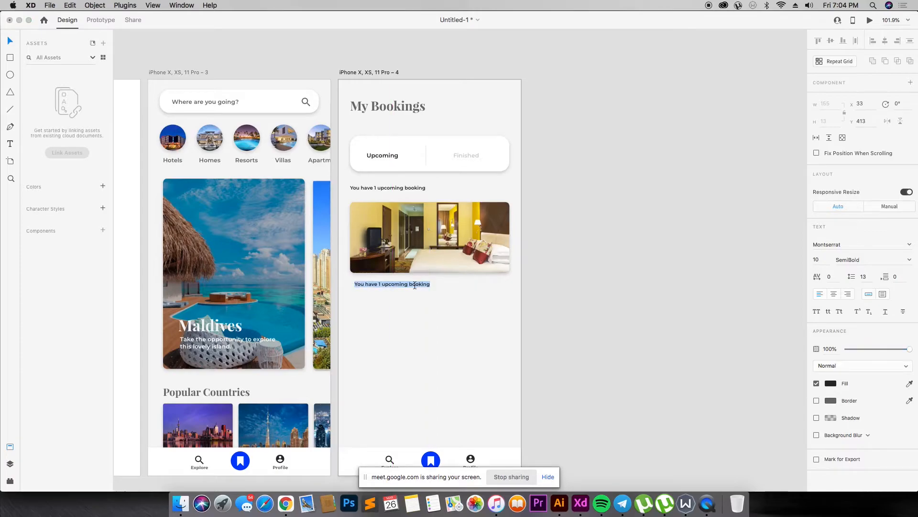
type("c")
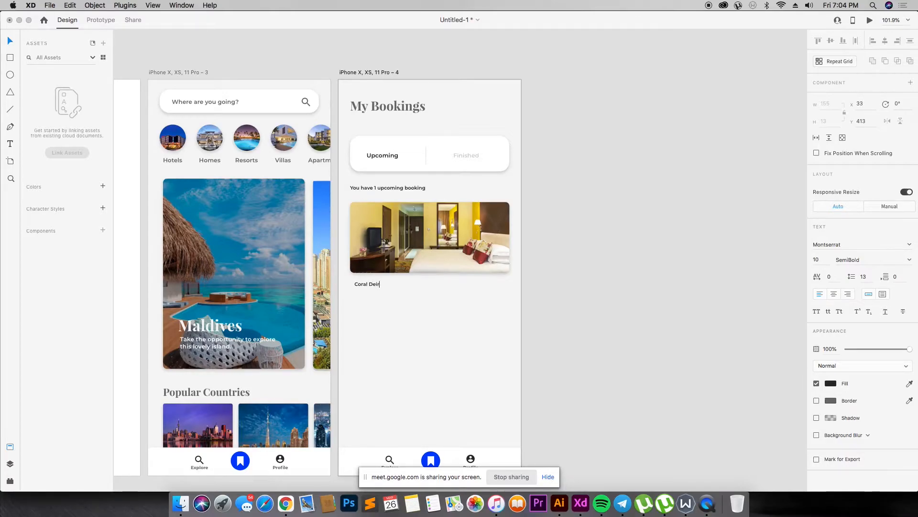
key("Escape")
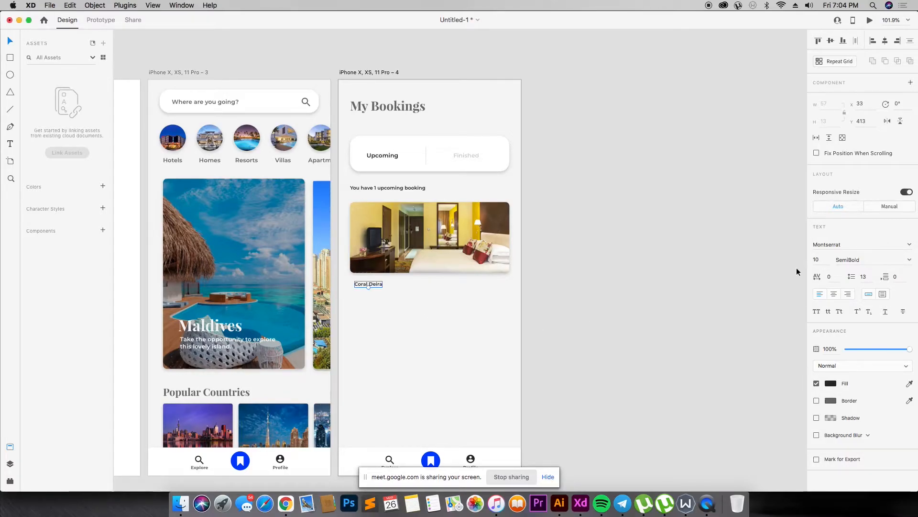
- Set the Coral Deira title's font size to 16
left_click(816, 259)
type("21")
key("Return")
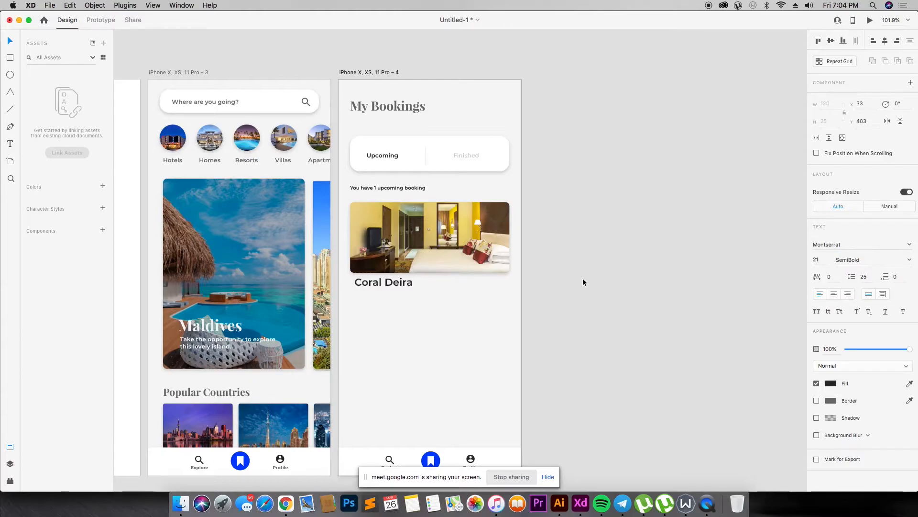
left_click(816, 259)
type("16")
key("Return")
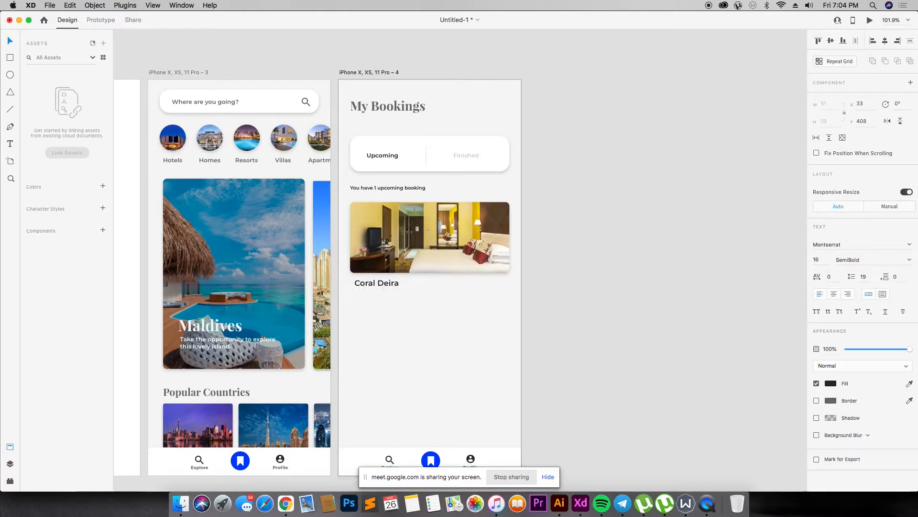
- Align the Coral Deira title with the hotel photo's left edge and place a copy of the upcoming booking message directly beneath it
left_click_drag(383, 285, 384, 291)
left_click(389, 186)
left_click_drag(389, 186, 404, 296)
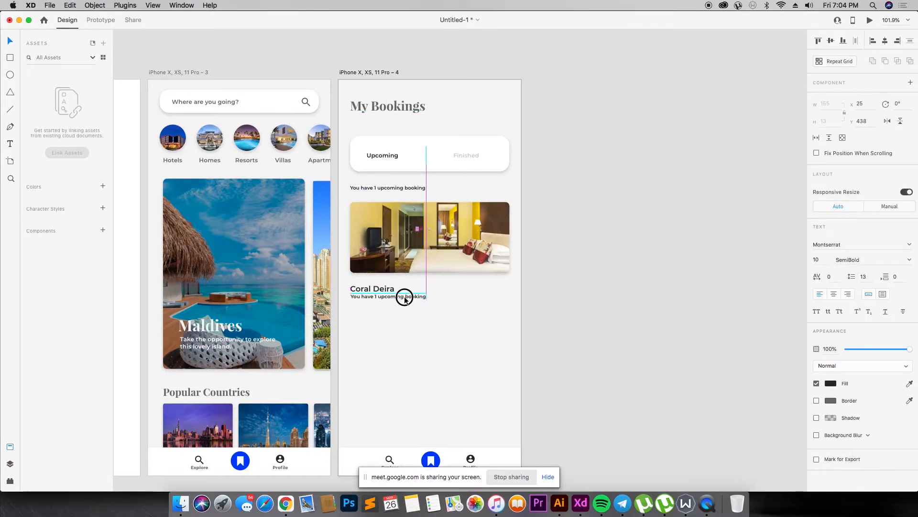
- Switch to Chrome, open the general web results for the hotel, and copy its street address up to "Deira"
key("super+Tab")
key("super+Tab")
key("Tab")
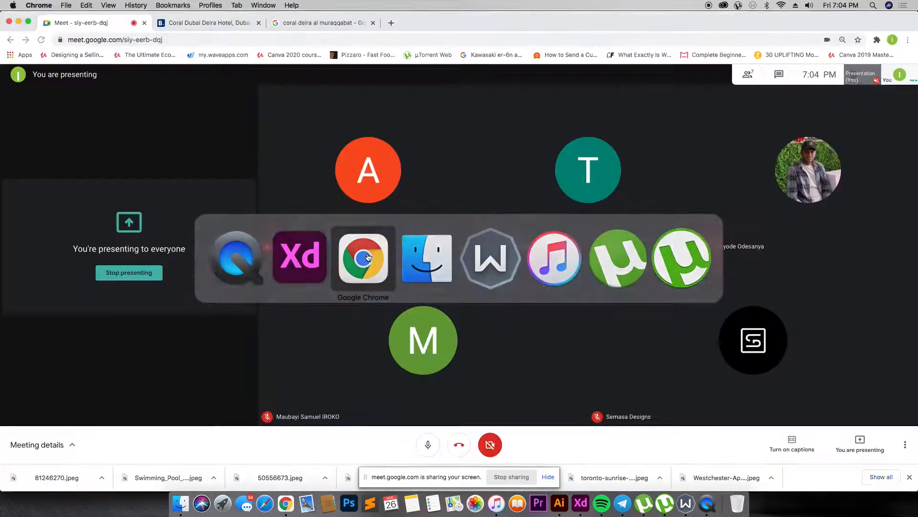
left_click(321, 22)
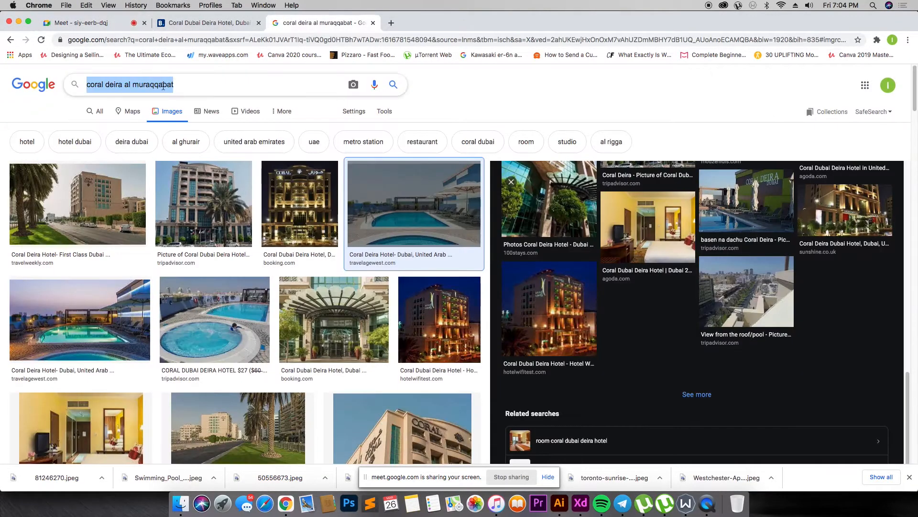
left_click_drag(186, 85, 105, 85)
left_click(94, 112)
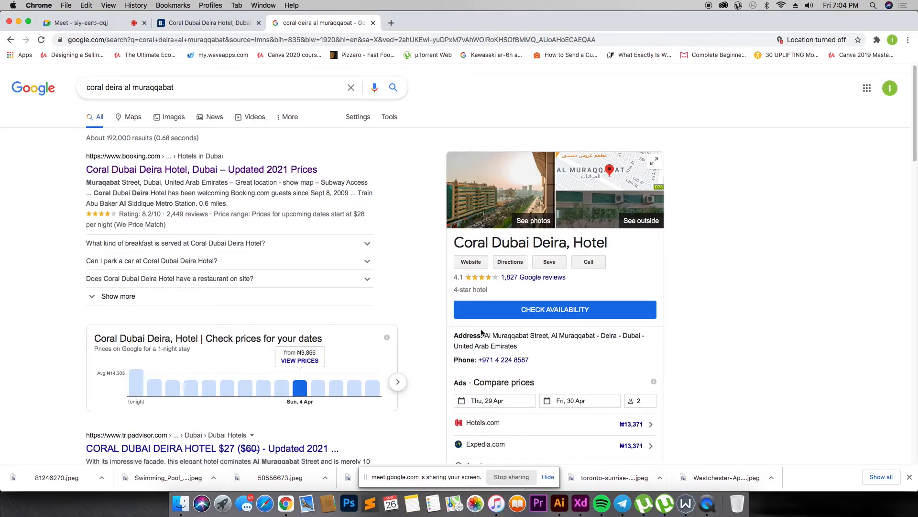
left_click_drag(485, 335, 617, 336)
key("super+c")
key("super+Tab")
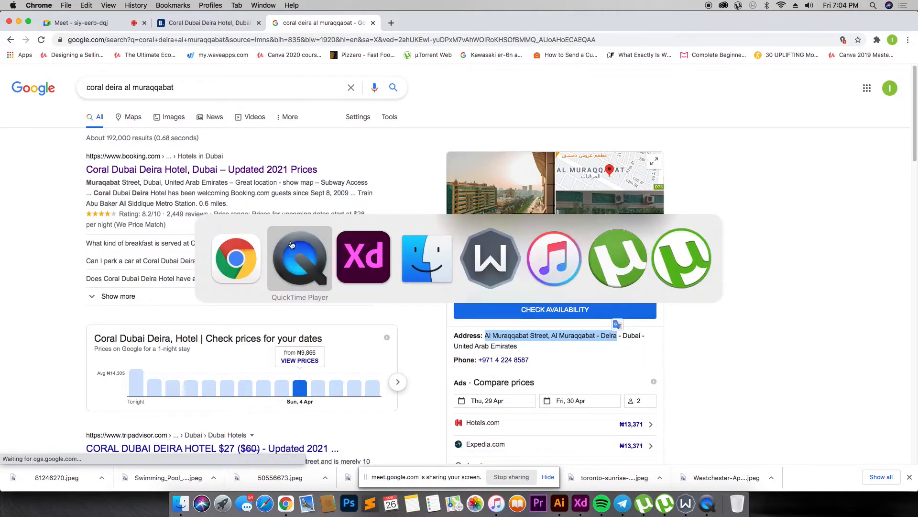
- Switch to Adobe XD and replace the message copy below the Coral Deira title with the copied street address
left_click(358, 257)
double_click(367, 296)
key("super+v")
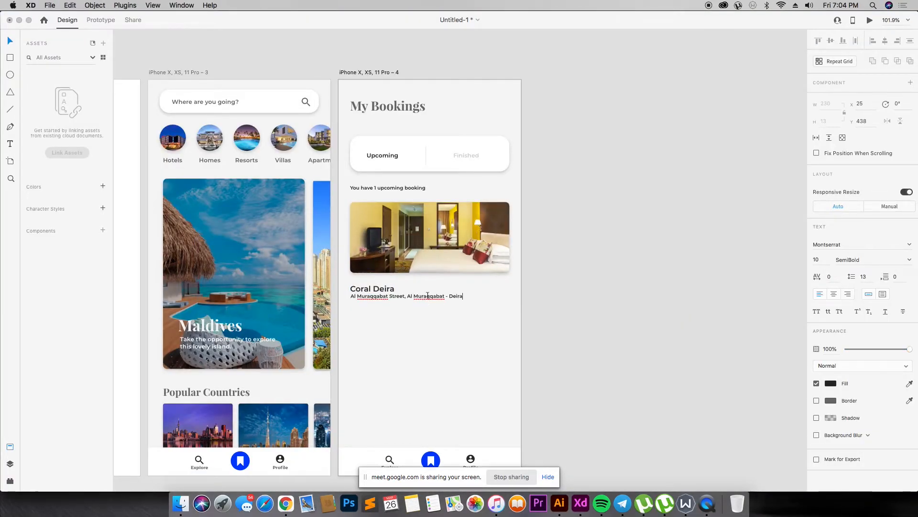
- Set the hotel address line's opacity to 22%, keeping stray digits out of its text
type("22")
left_click(701, 306)
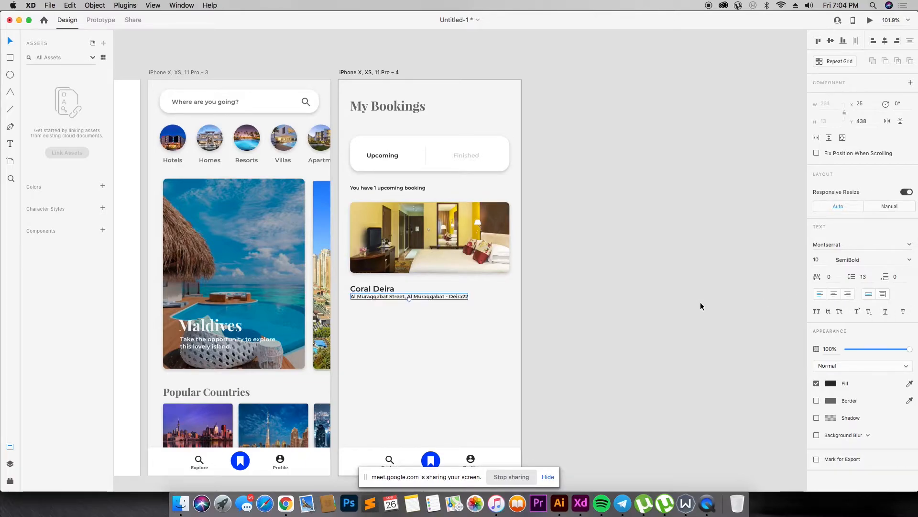
double_click(466, 297)
left_click(465, 297)
left_click_drag(463, 297, 476, 300)
key("BackSpace")
left_click(578, 287)
key("2")
key("2")
left_click(630, 279)
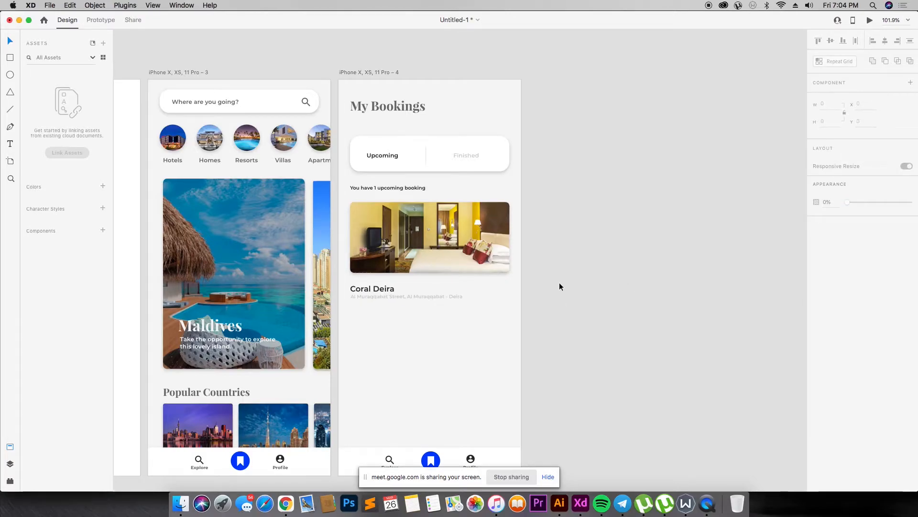
- Shorten the hotel address line to the street name and Deira, and move it slightly down to about X 26, Y 440
double_click(437, 296)
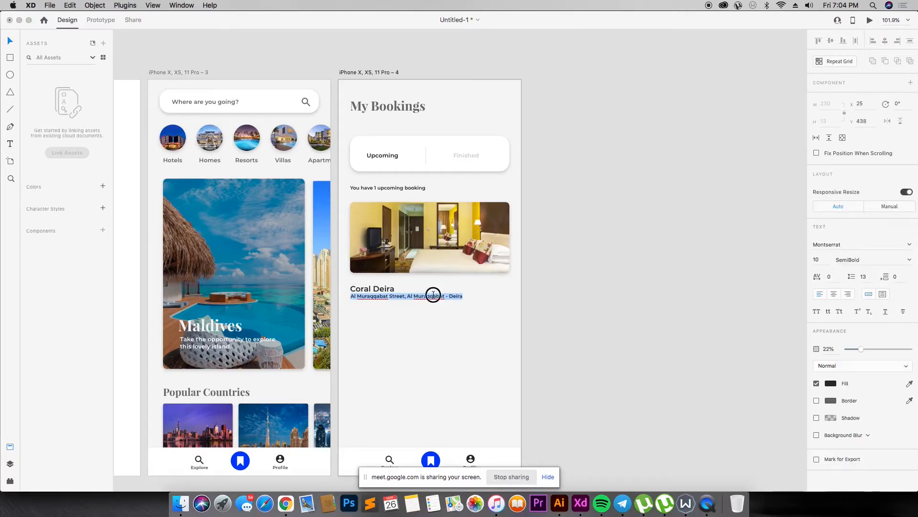
left_click(406, 297)
left_click_drag(406, 297, 447, 296)
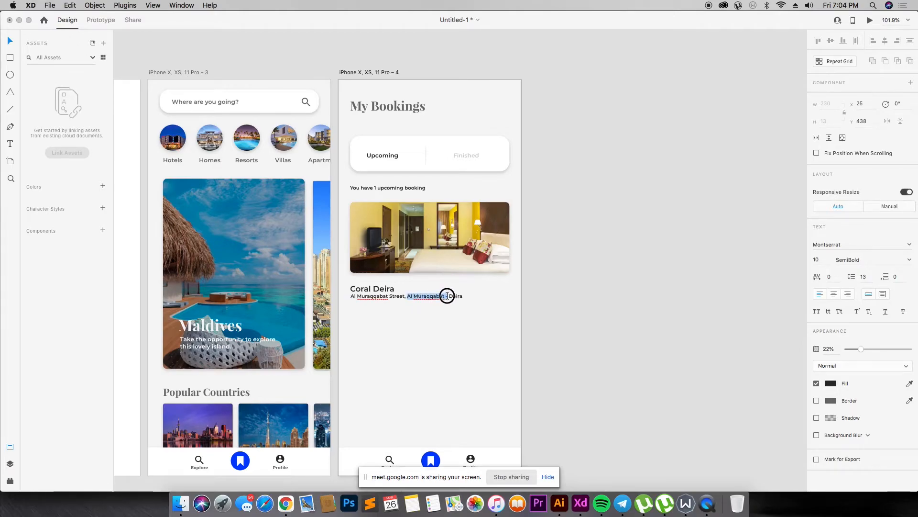
key("BackSpace")
key("Escape")
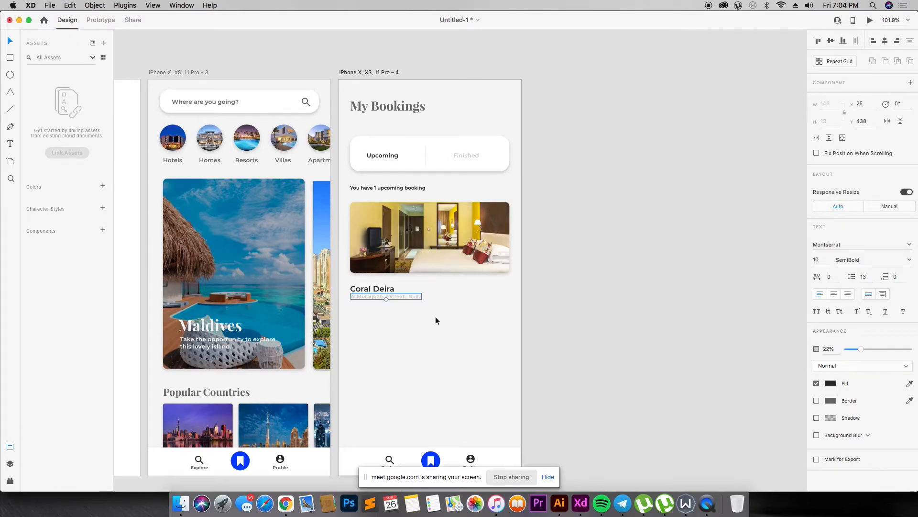
double_click(407, 296)
left_click(408, 296)
key("BackSpace")
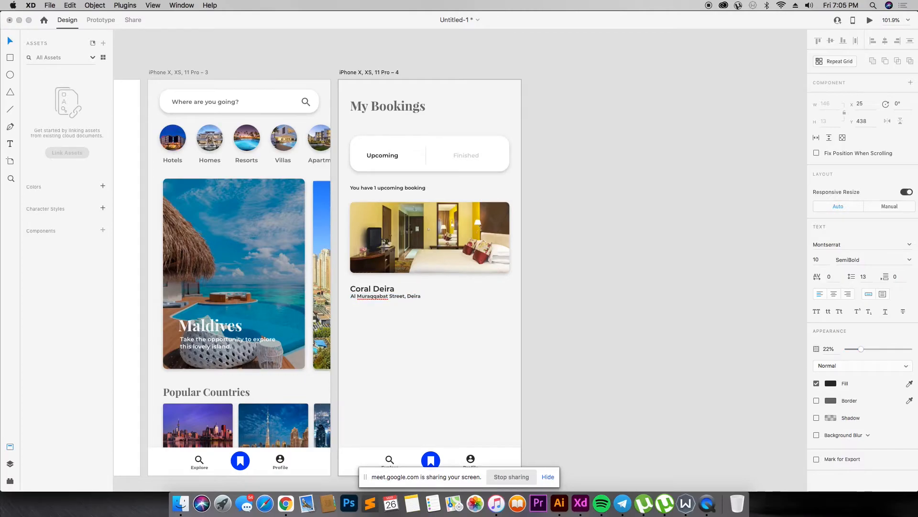
left_click(642, 286)
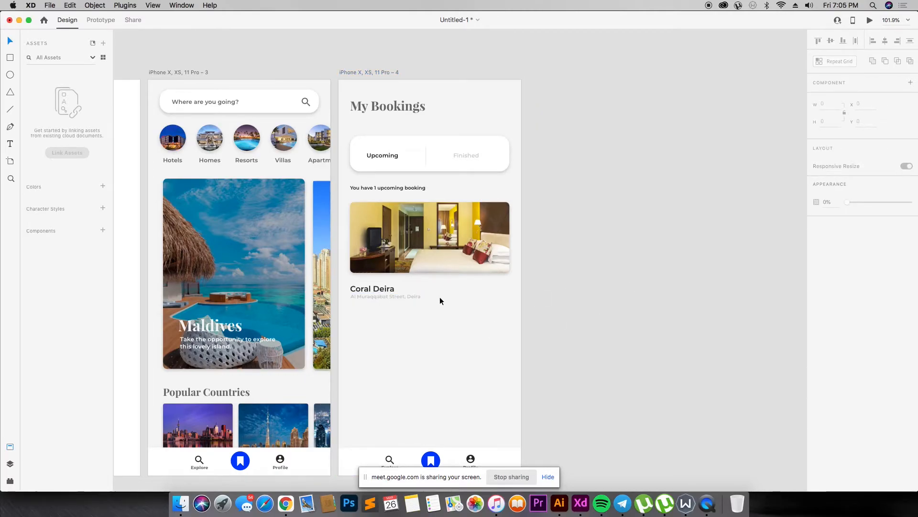
left_click_drag(389, 297, 391, 301)
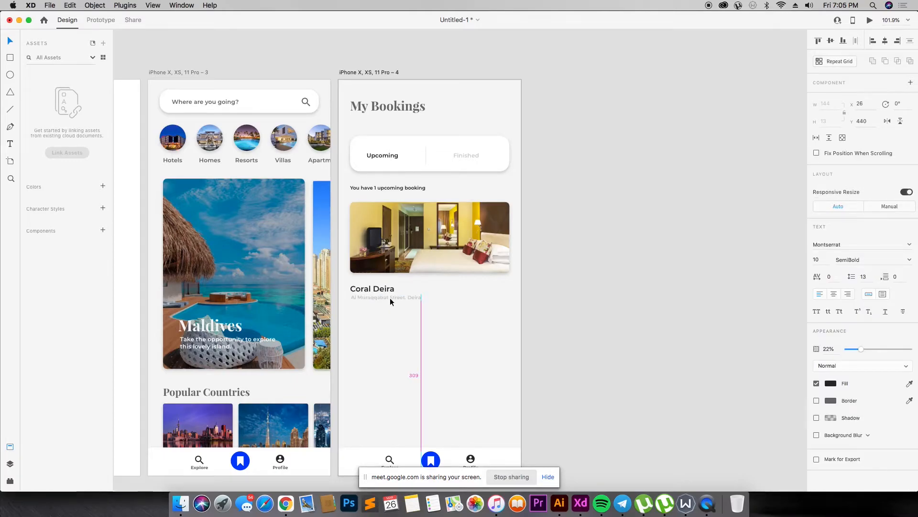
left_click(420, 289)
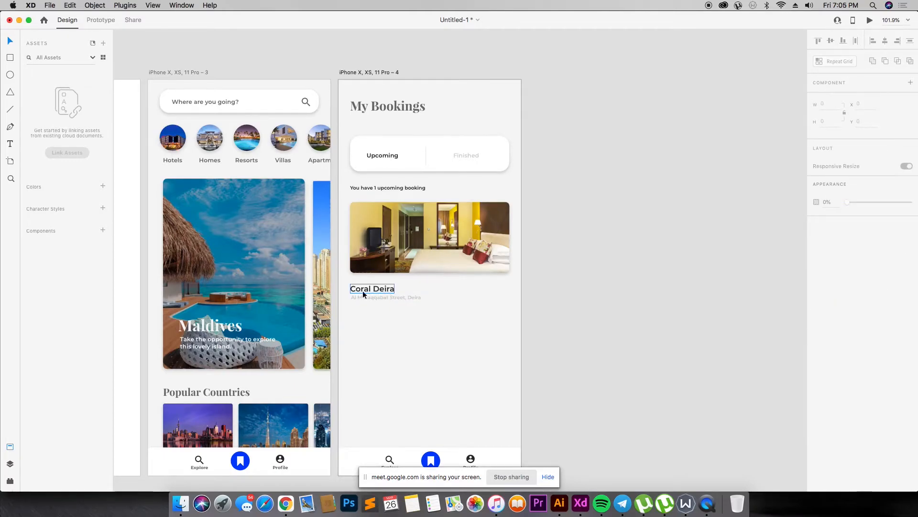
- Duplicate the Coral Deira title below the photo's right part at about X 249, Y 421 and replace the copy's text with "N"
left_click_drag(372, 288, 501, 294)
double_click(501, 294)
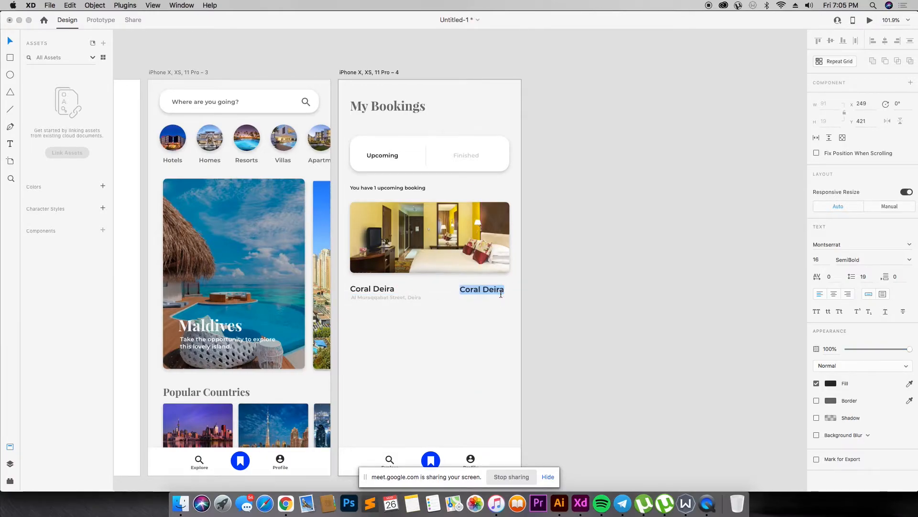
type("N")
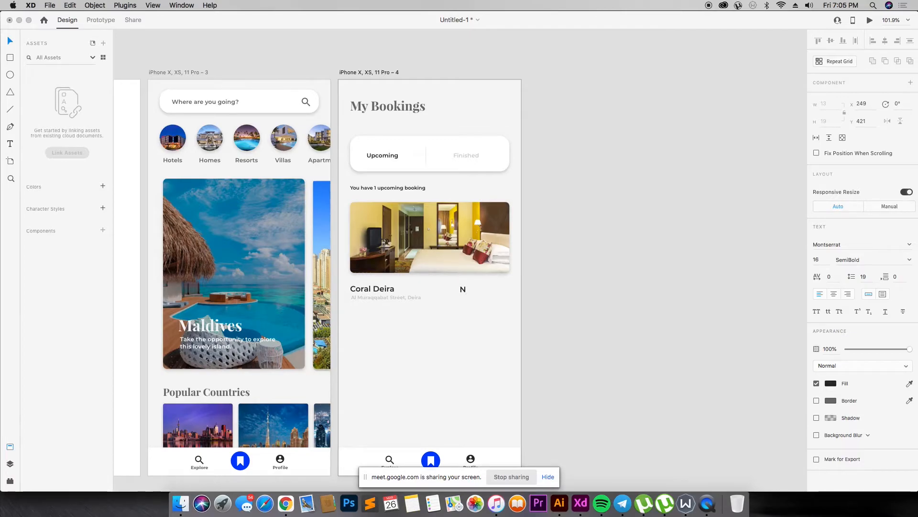
- Check the compared booking-site prices for Coral Dubai Deira Hotel in Chrome and return to the Adobe XD artboard
key("super+Tab")
key("super+Tab")
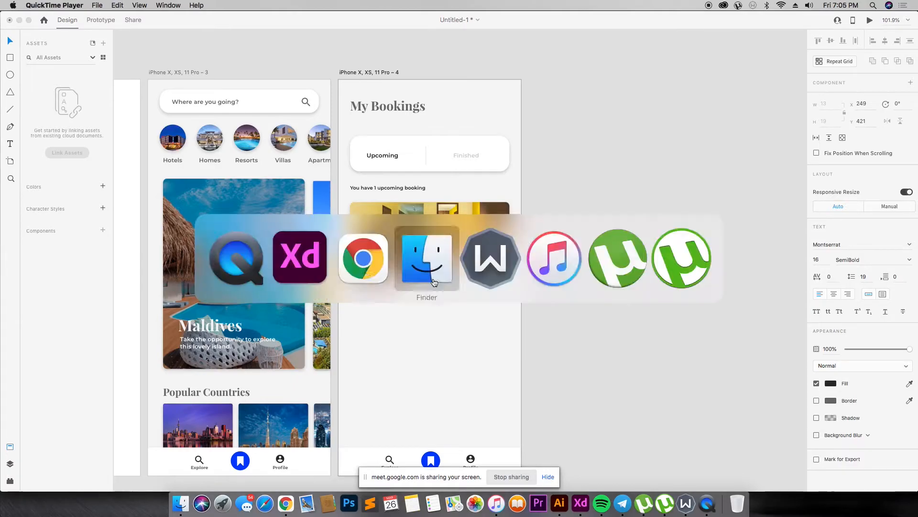
key("super+Tab")
key("super+Tab")
scroll(581, 359, "down", 2)
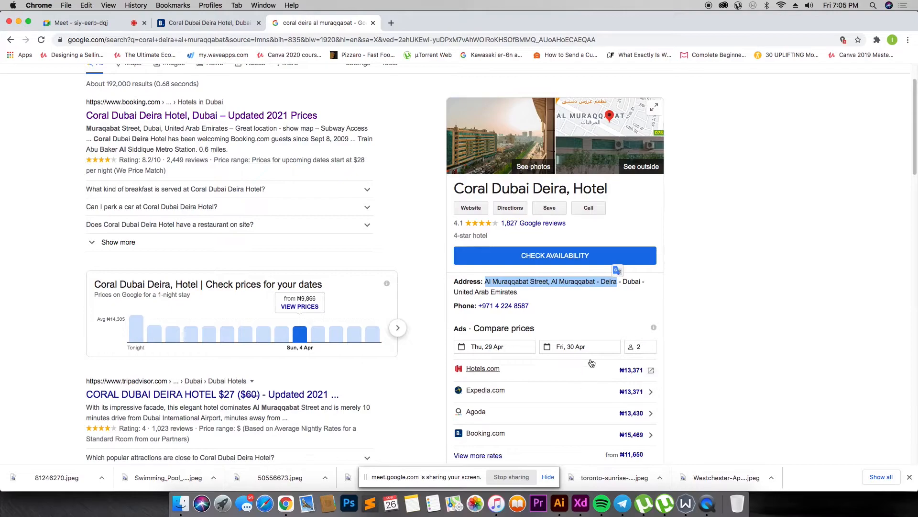
scroll(625, 395, "down", 1)
scroll(626, 395, "down", 1)
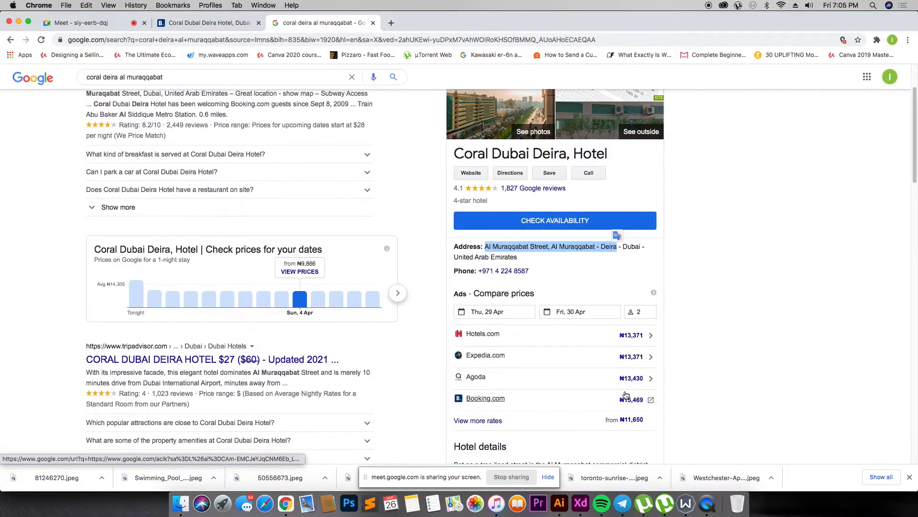
scroll(625, 394, "up", 1)
key("super+Tab")
key("super+Tab")
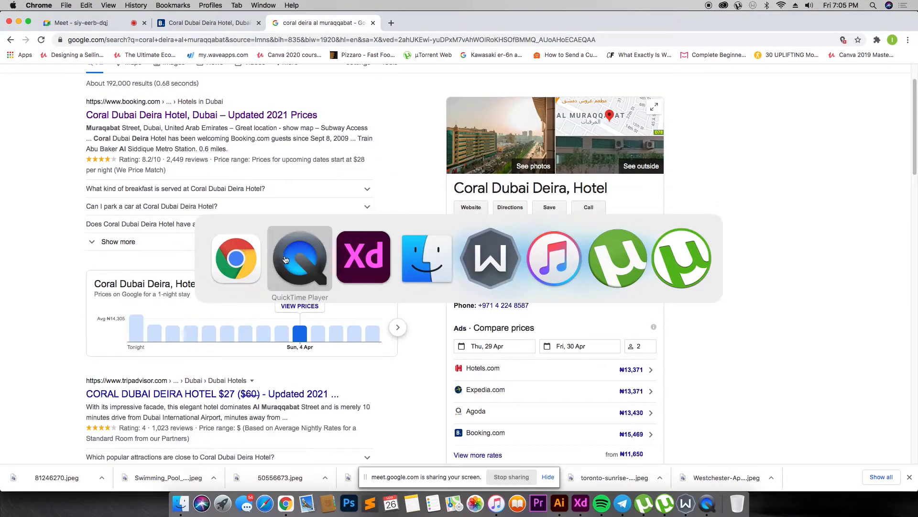
key("super+Tab")
key("super+Tab")
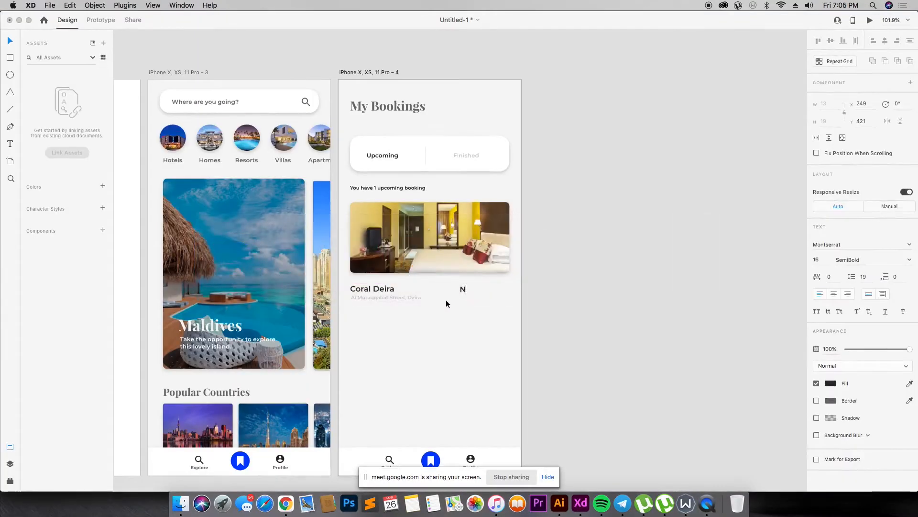
- Complete the price text as "N18,000" and align it with the photo's right edge, level with the Coral Deira title
type("18,000")
key("Escape")
left_click_drag(487, 289, 505, 296)
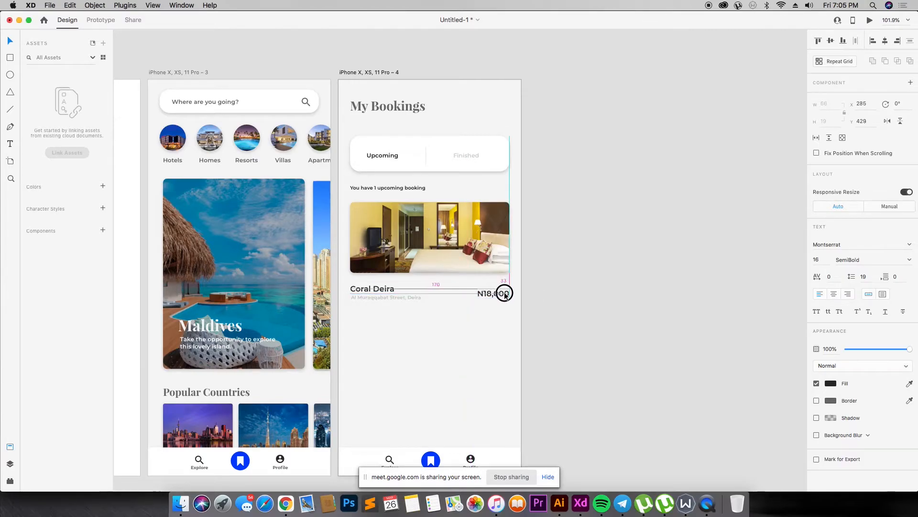
left_click(531, 289)
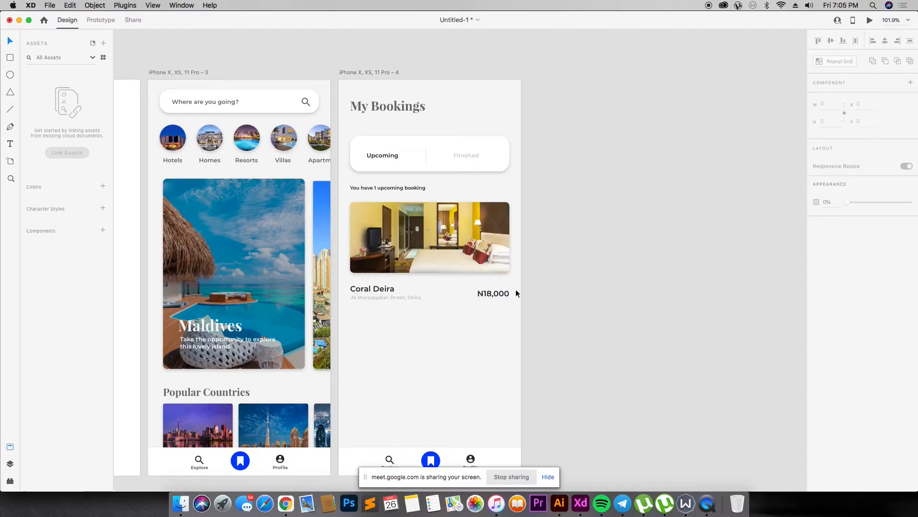
left_click_drag(508, 294, 509, 286)
- Duplicate the hotel address line below the price and change the copy's text to "/ per night"
left_click_drag(415, 298, 526, 299)
double_click(527, 297)
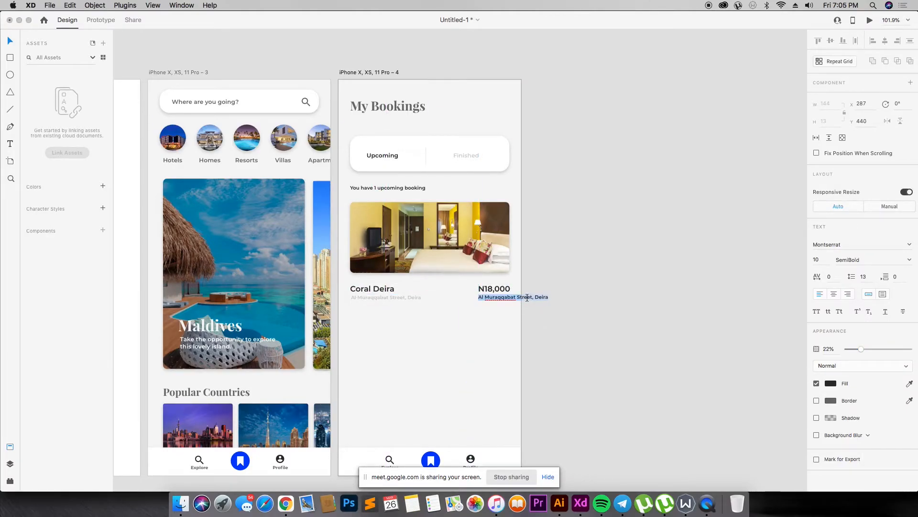
key("BackSpace")
type("/ per night")
key("Escape")
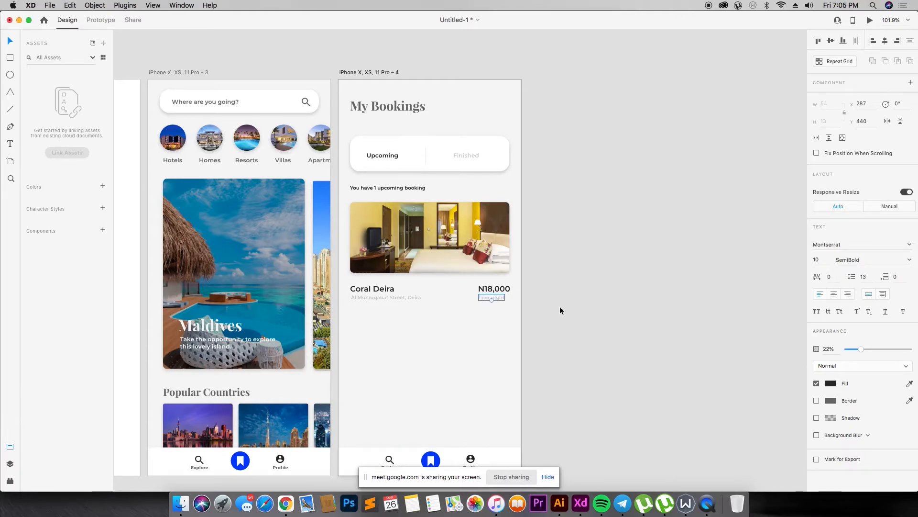
- Set the "/ per night" label's opacity to 90%, right-align it under the price, and nudge the price closer to it
key("9")
left_click_drag(503, 297, 508, 300)
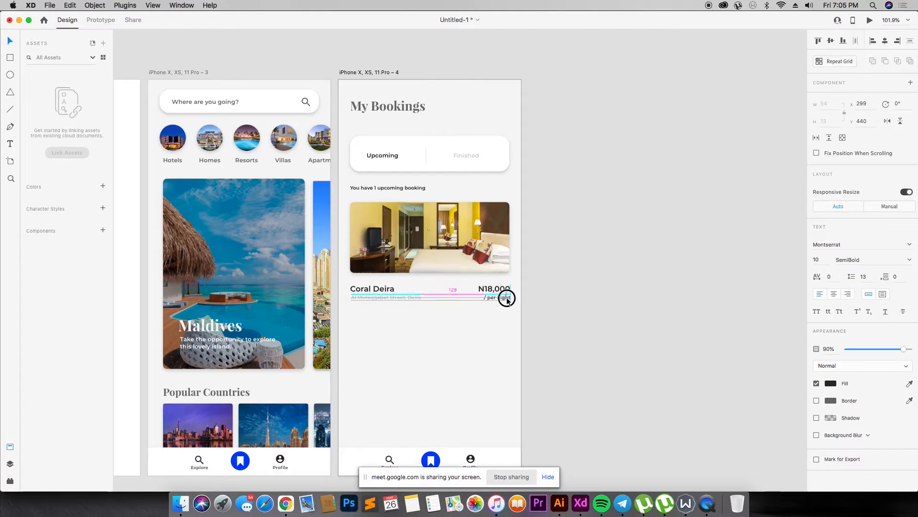
left_click(573, 286)
left_click_drag(501, 289, 502, 296)
left_click(529, 288)
- Switch to Chrome, search for "naira symbol", and copy the ₦ character from the results
key("super+Tab")
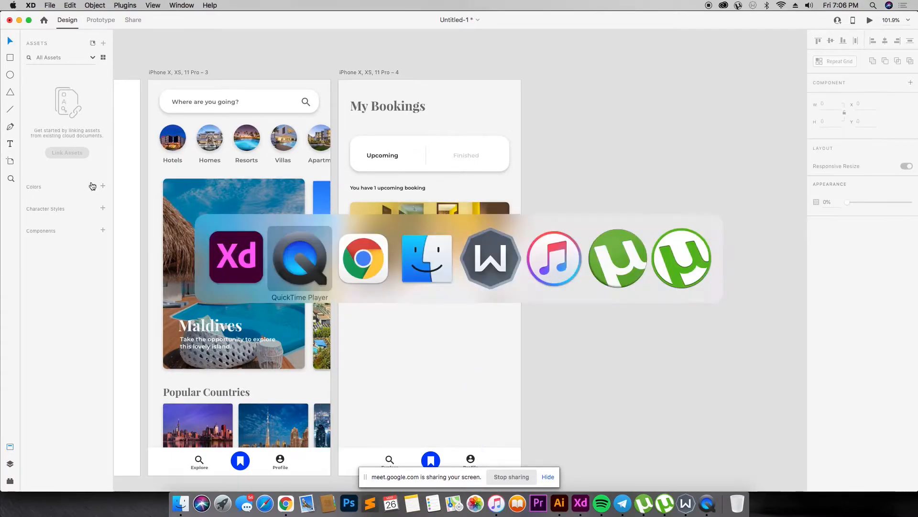
scroll(299, 110, "up", 3)
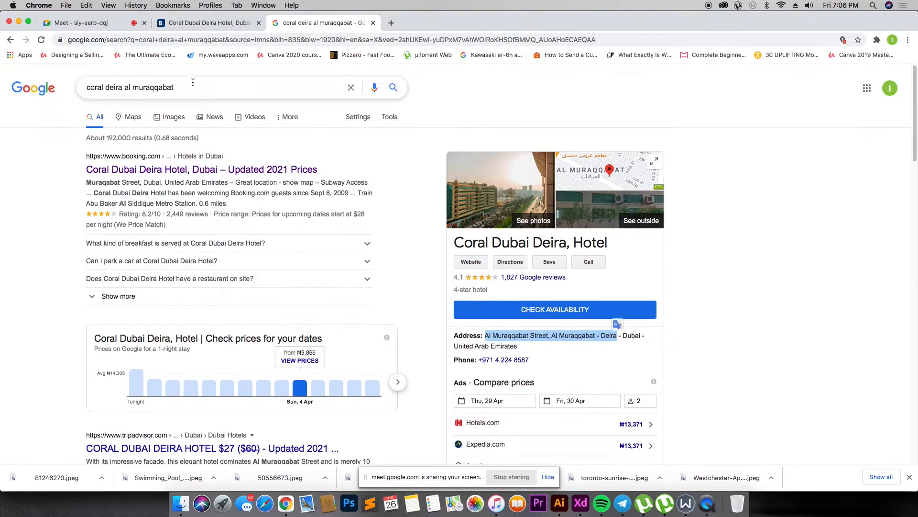
left_click(195, 84)
key("super+a")
type("naira")
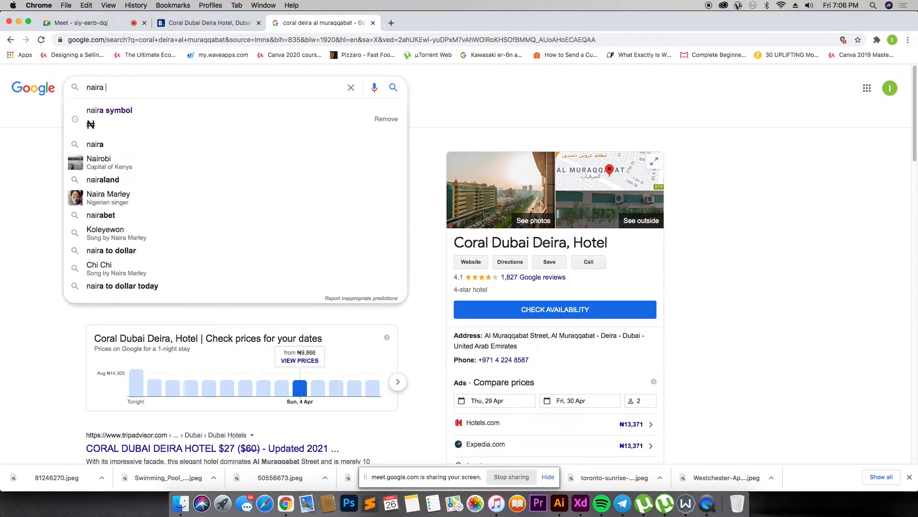
key("Down")
key("Return")
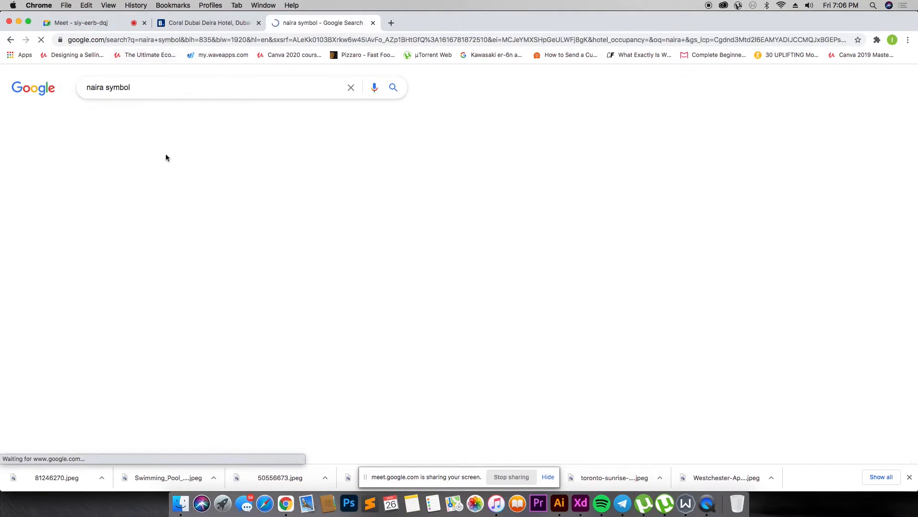
left_click(100, 182)
mouse_move(100, 182)
left_mouse_down()
mouse_move(78, 177)
mouse_move(91, 179)
left_mouse_up()
key("super+c")
- Switch to Adobe XD and replace the letter N in the price with the copied ₦ symbol, making it "₦18,000"
key("super+Tab")
double_click(487, 292)
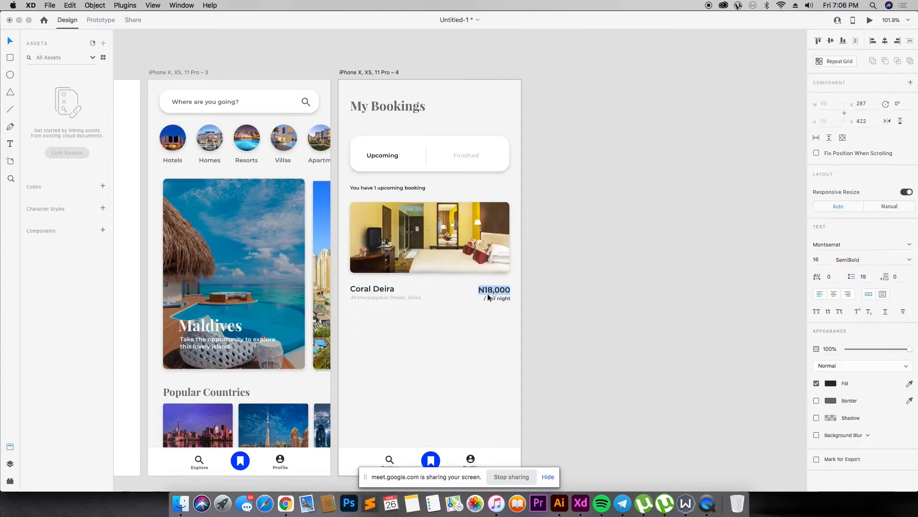
left_click(485, 290)
key("BackSpace")
key("super+v")
key("Escape")
key("z")
left_click_drag(448, 307, 580, 353)
key("v")
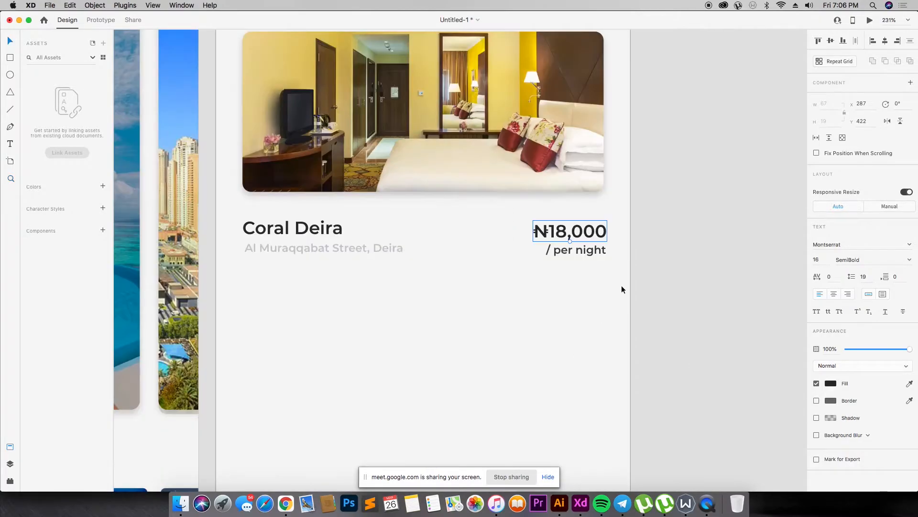
- Draw a horizontal divider line about 328 wide below the Coral Deira address and price, with 20% opacity
left_click(630, 278)
key("r")
left_click_drag(246, 358, 607, 358)
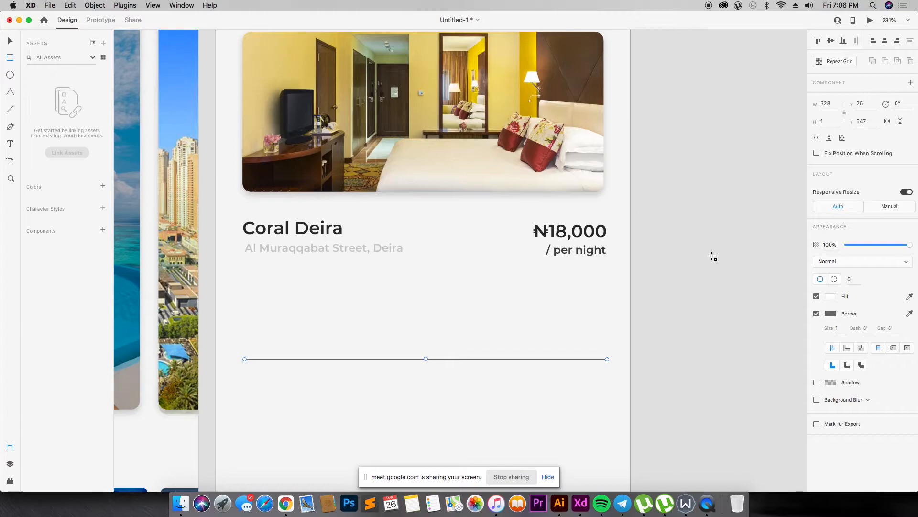
key("2")
key("v")
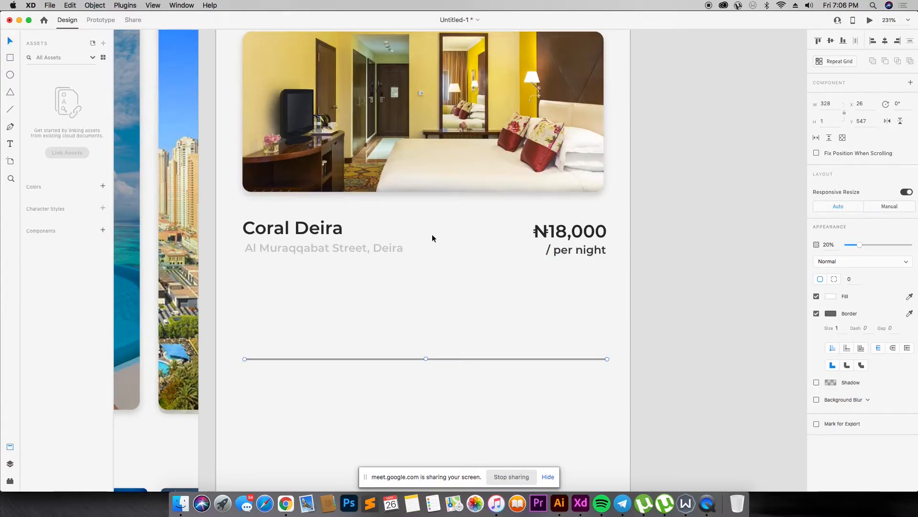
left_click(412, 225)
- Draw a centered vertical divider about 45 high below the horizontal line and fade it to a light grey
scroll(416, 302, "down", 1)
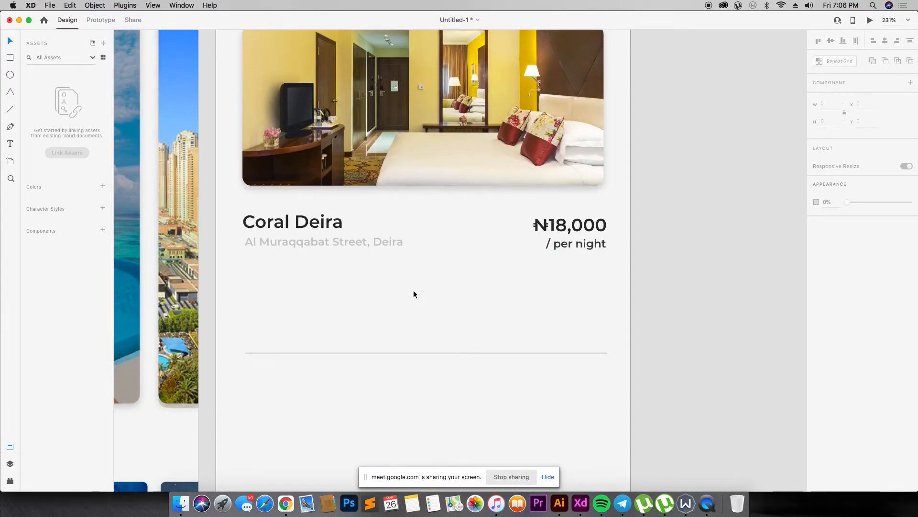
scroll(413, 289, "down", 1)
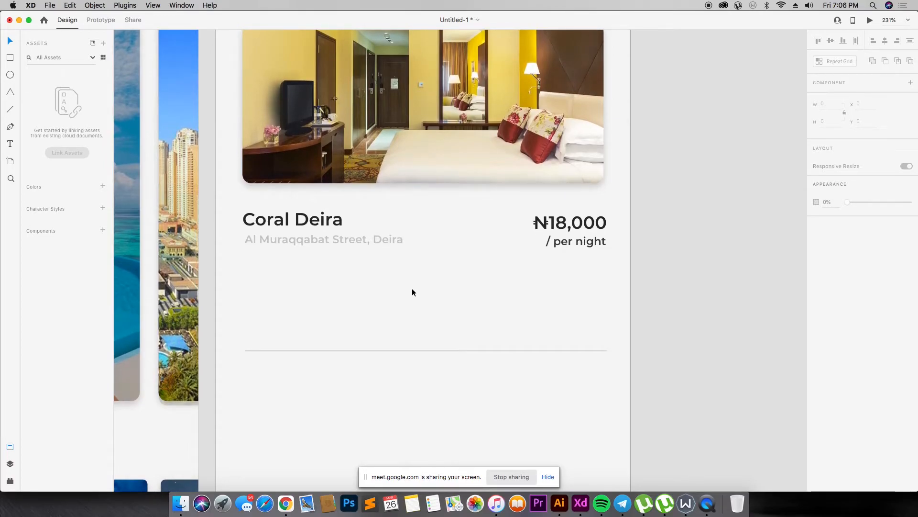
scroll(412, 289, "down", 5)
key("r")
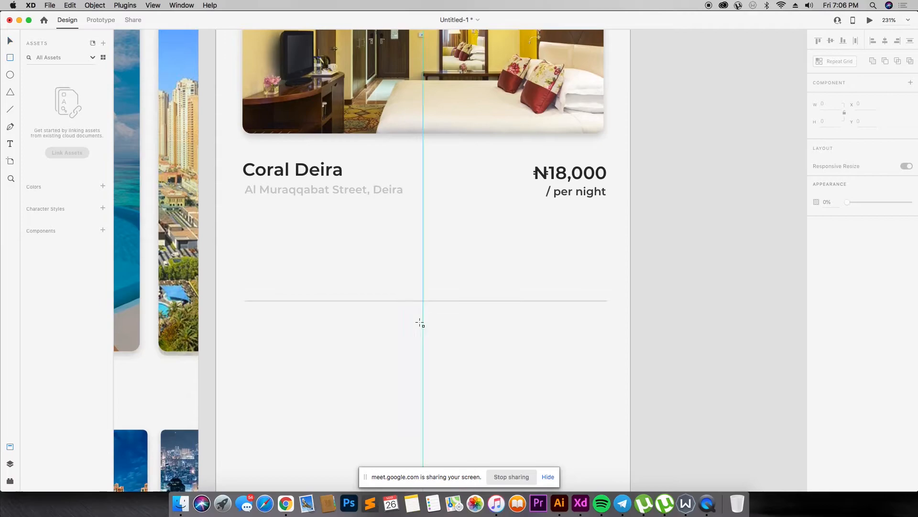
mouse_move(424, 330)
left_mouse_down()
mouse_move(436, 443)
mouse_move(424, 443)
mouse_move(424, 429)
left_mouse_up()
left_click_drag(424, 391, 423, 380)
left_click(481, 343)
left_click(476, 301)
left_click(424, 338)
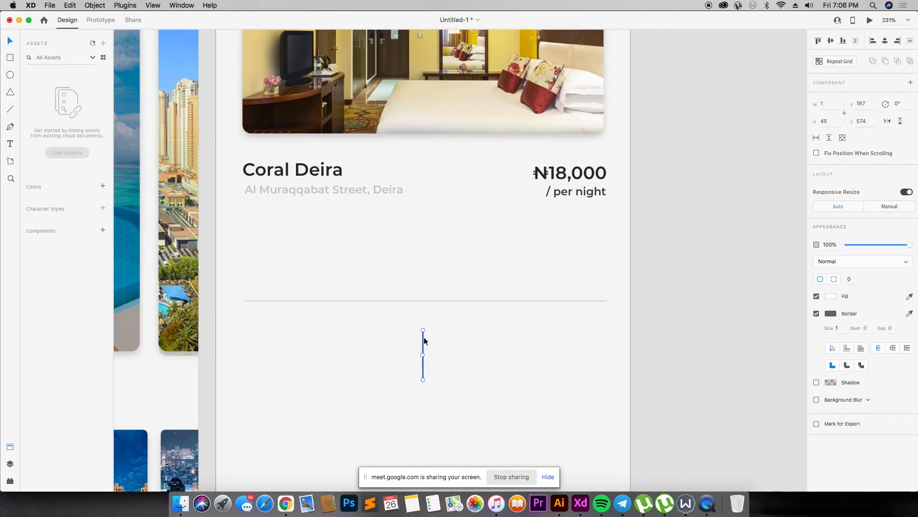
left_click(543, 346)
- Duplicate the hotel address text below the horizontal divider and change the copy to "Travel Date"
left_click(343, 192)
left_click_drag(343, 193, 352, 339, "alt")
double_click(352, 339)
type("Travel Date")
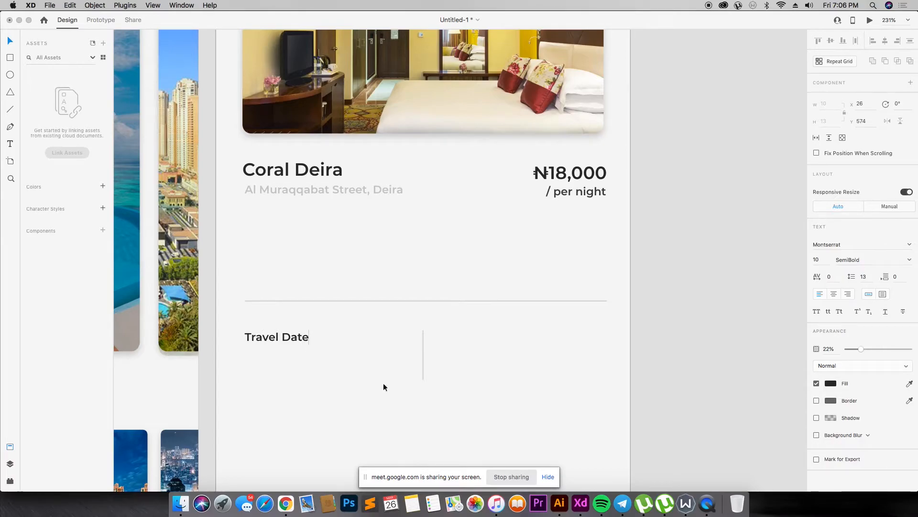
key("super+Tab")
left_click(325, 357)
key("super+Tab")
left_click(343, 401)
mouse_move(302, 344)
left_mouse_down()
mouse_move(297, 351)
mouse_move(302, 346)
left_mouse_up()
- Duplicate the Coral Deira title under the Travel Date label and change the copy to "19 April - 23 April"
left_click_drag(316, 172, 320, 353)
double_click(321, 350)
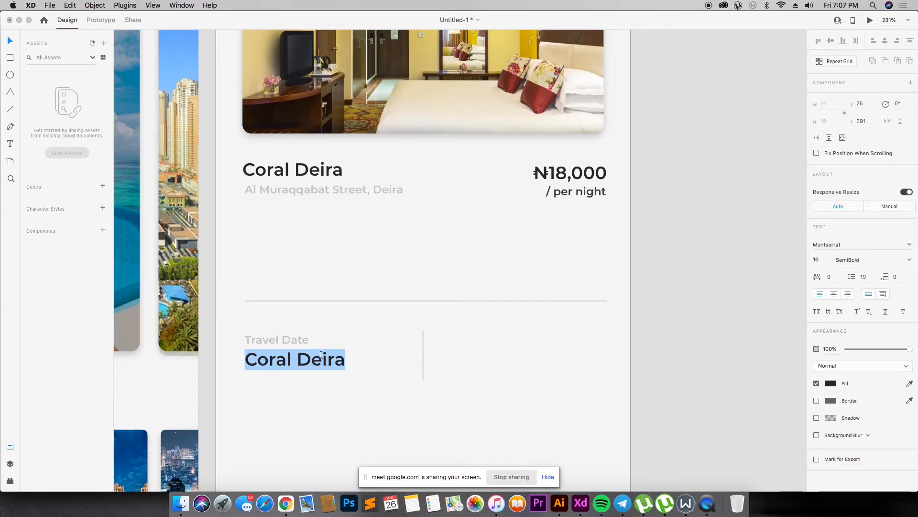
type("19")
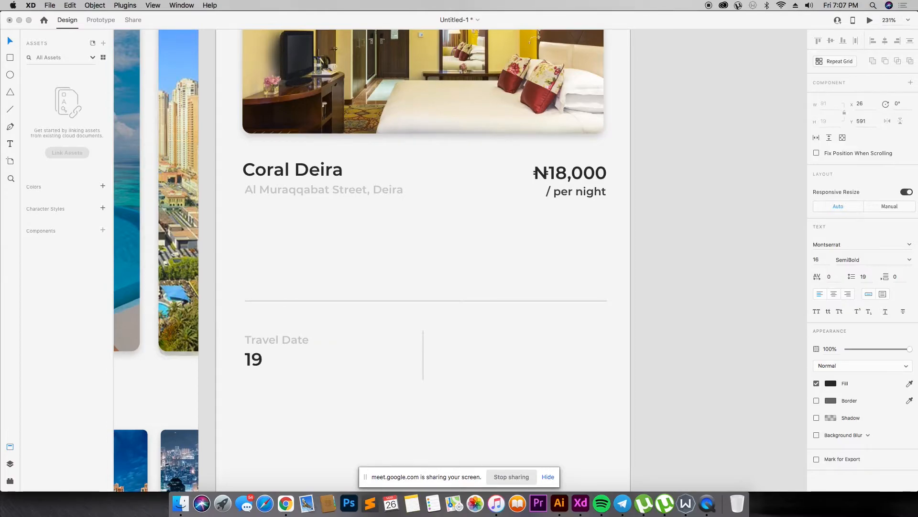
type(" April")
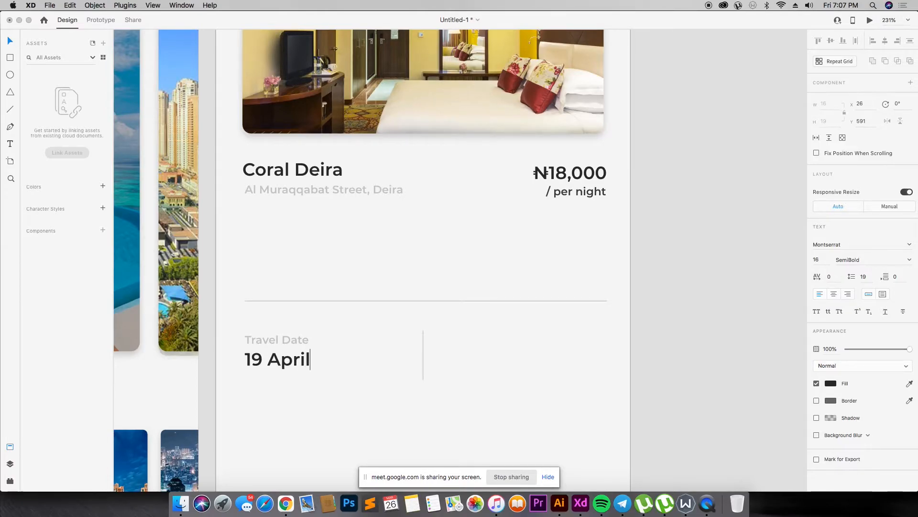
type(" - 23 april")
key("Escape")
- Set the travel date range's font size to 14
left_click(812, 258)
type("14")
key("Return")
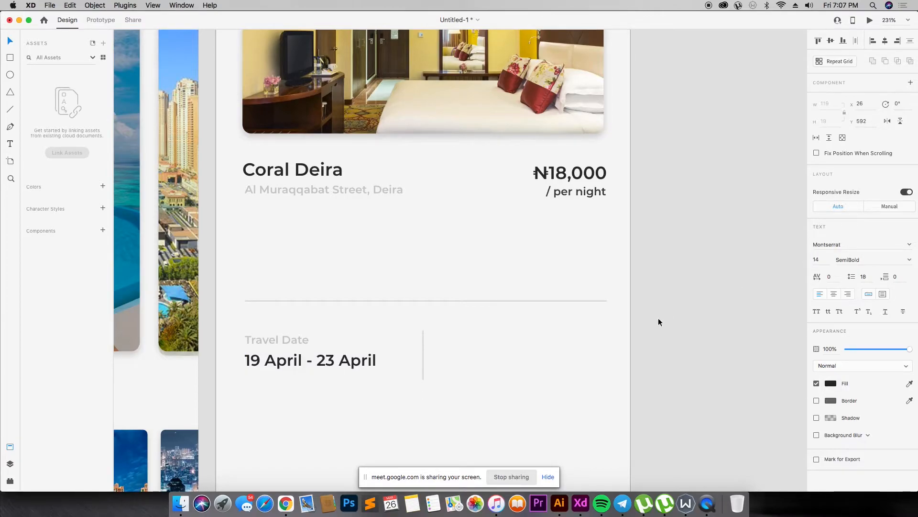
double_click(321, 363)
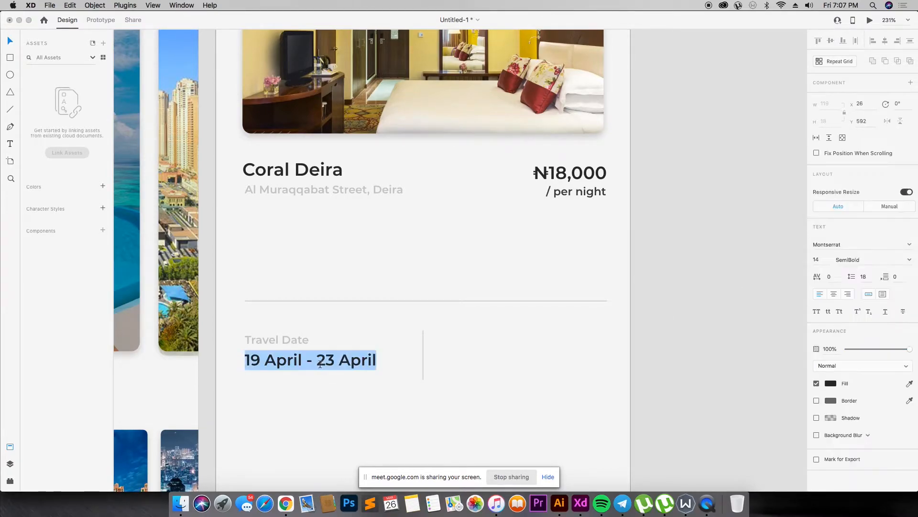
left_click(342, 417)
left_click(410, 409)
- Duplicate the Travel Date label and date range across the vertical divider and change the copied label to "Number of Rooms"
left_click(295, 340)
left_click(295, 360, "shift")
left_click_drag(294, 360, 502, 356)
double_click(495, 339)
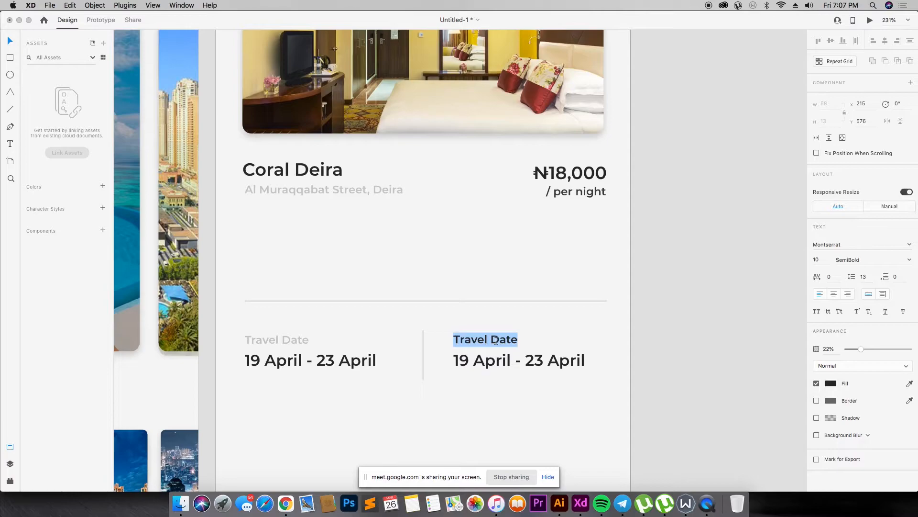
type("Number of Rooms")
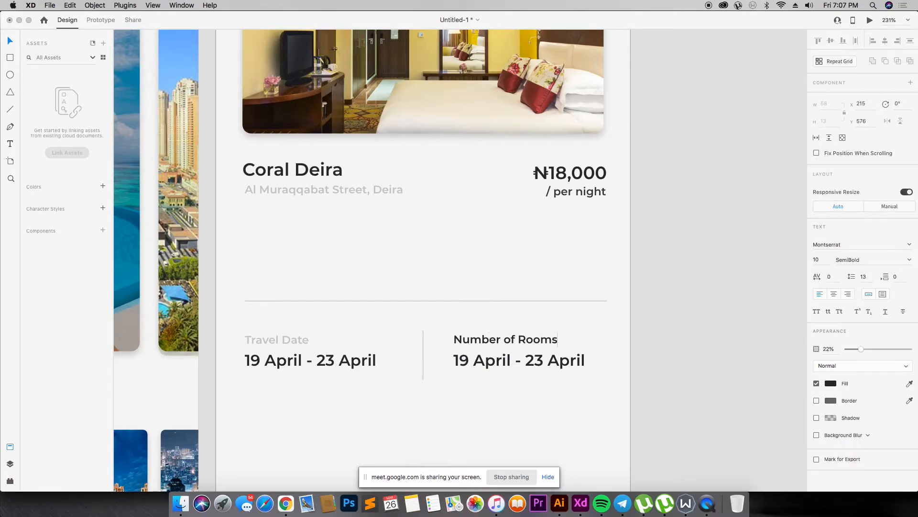
left_click(567, 402)
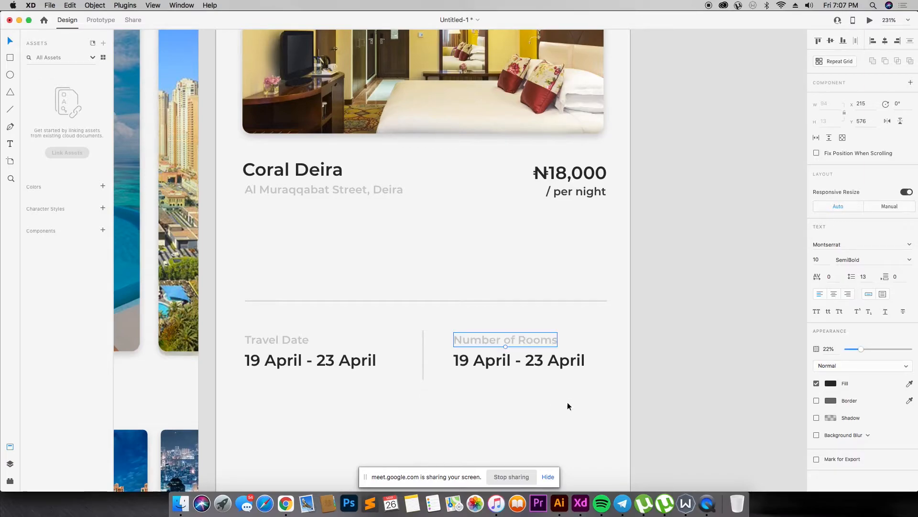
- Replace "Rooms" in the copied label so it reads "Number of Person"
double_click(541, 340)
left_click(533, 339)
left_click_drag(520, 340, 612, 352)
type("Person")
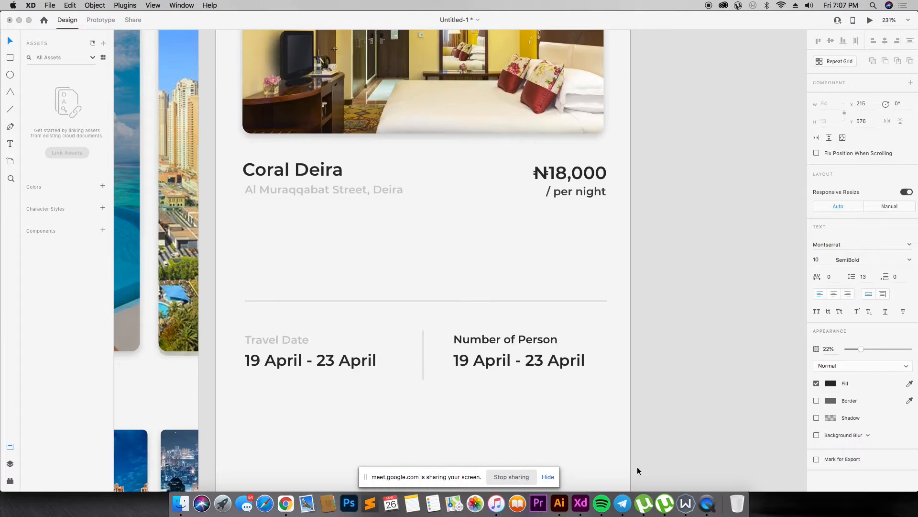
- Change the copied date range under the Number of Person label to "1-2 People"
double_click(536, 358)
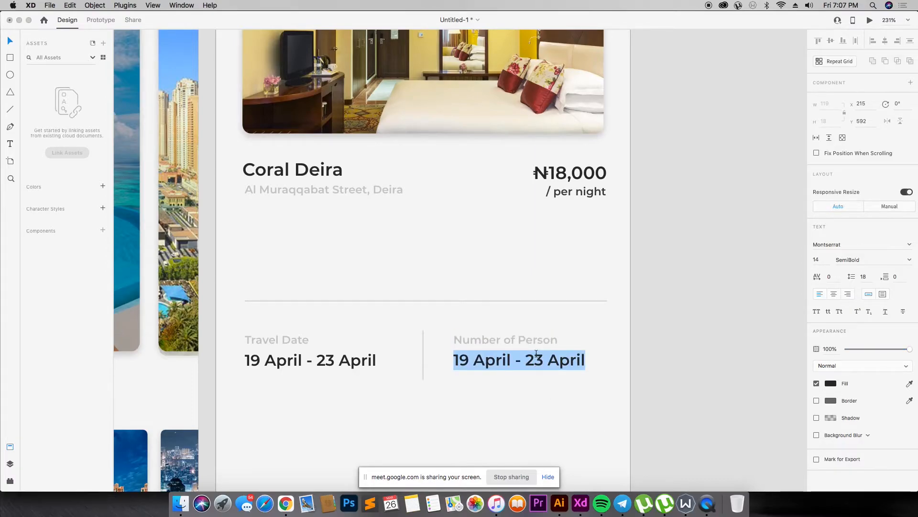
left_click(616, 262)
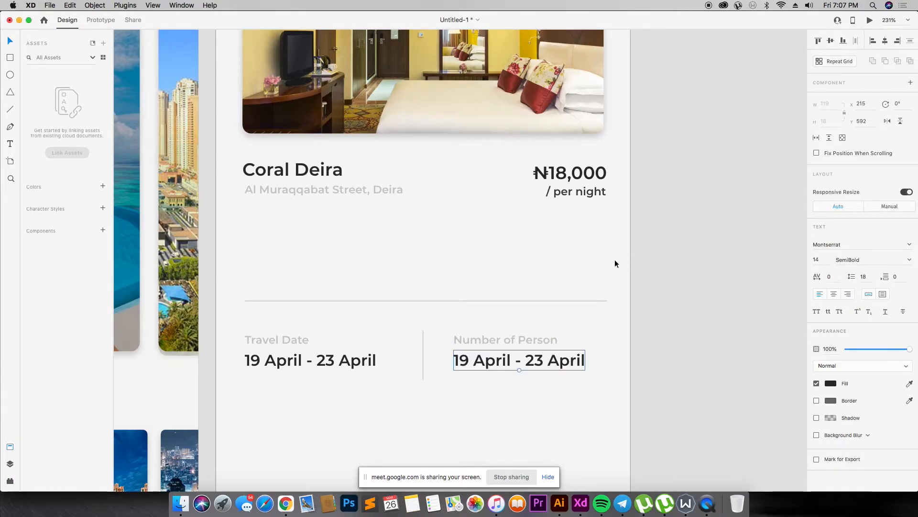
double_click(566, 361)
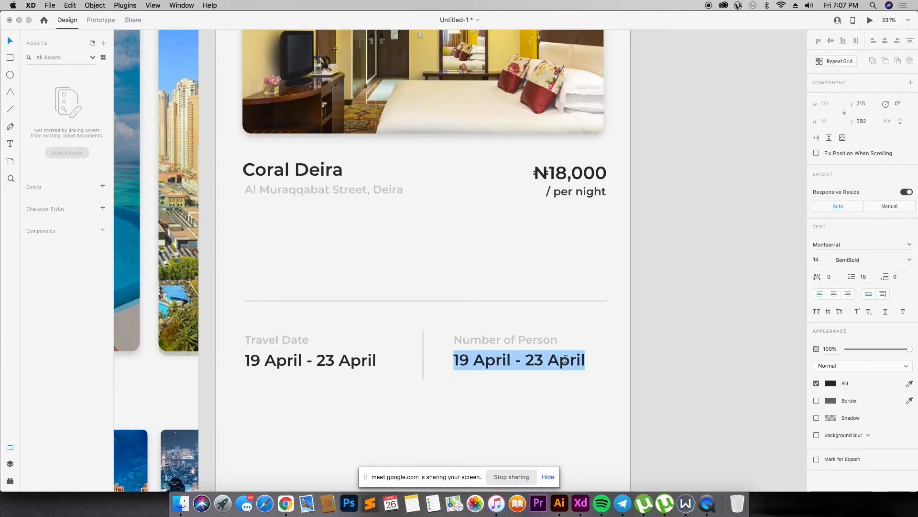
type("1-2")
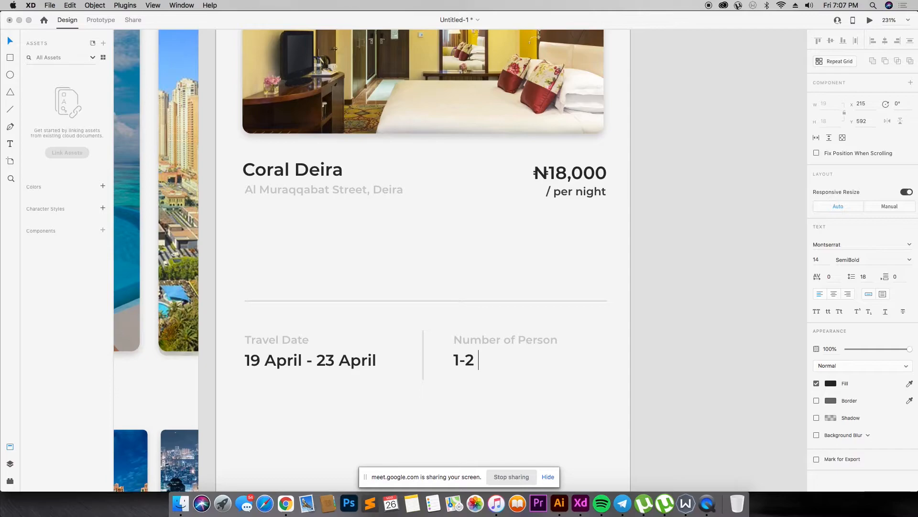
type(" People")
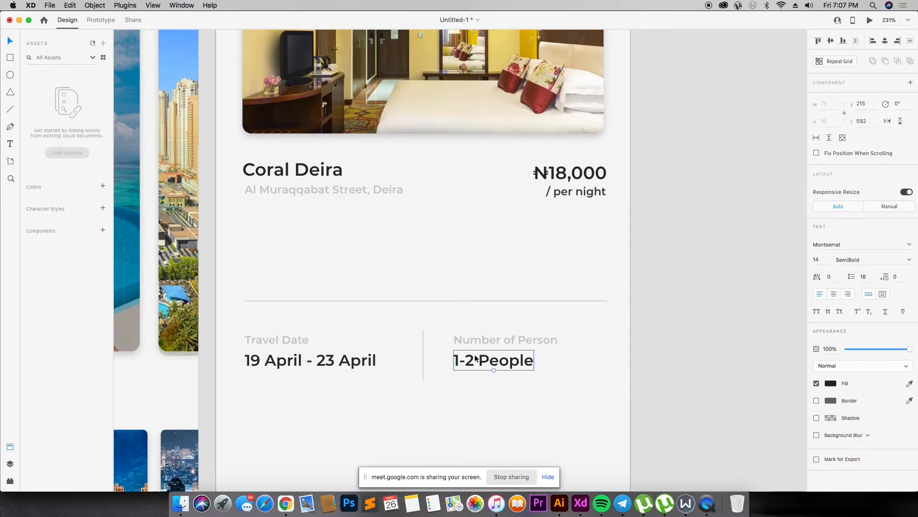
left_click(503, 358)
left_click(553, 353)
left_click(532, 343)
left_click(521, 360, "shift")
left_click(598, 348)
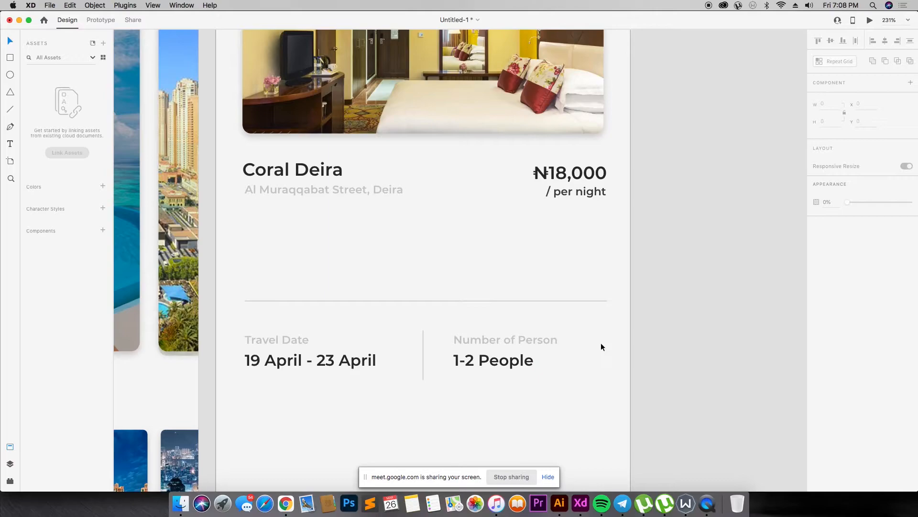
- Draw a rectangle about 144 × 33 below the travel dates and fill it with the blue used in the navigation bar
scroll(630, 350, "down", 5)
key("r")
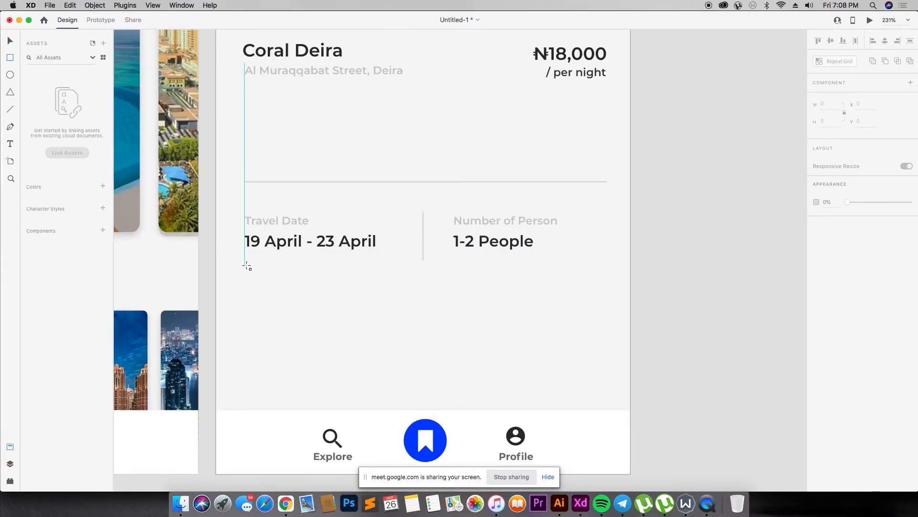
mouse_move(245, 272)
left_mouse_down()
mouse_move(386, 285)
mouse_move(410, 295)
mouse_move(404, 307)
left_mouse_up()
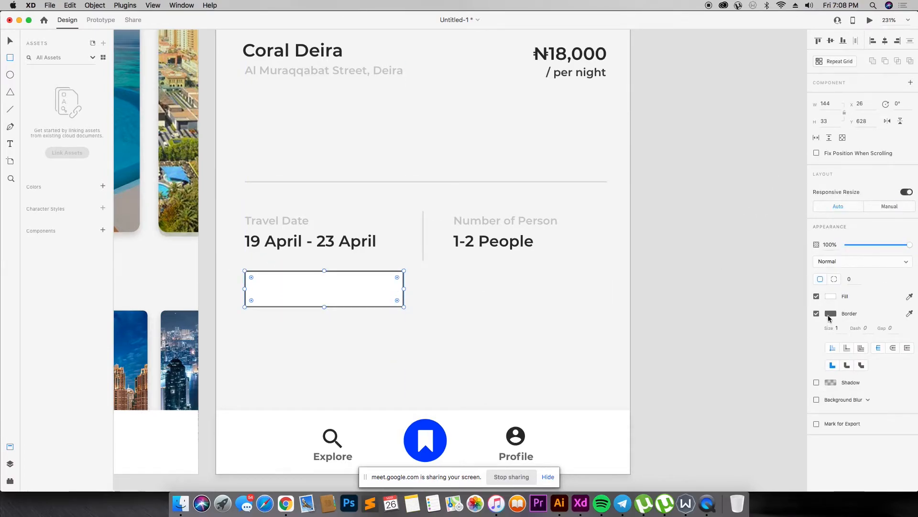
left_click(832, 297)
left_click(726, 351)
left_click(854, 306)
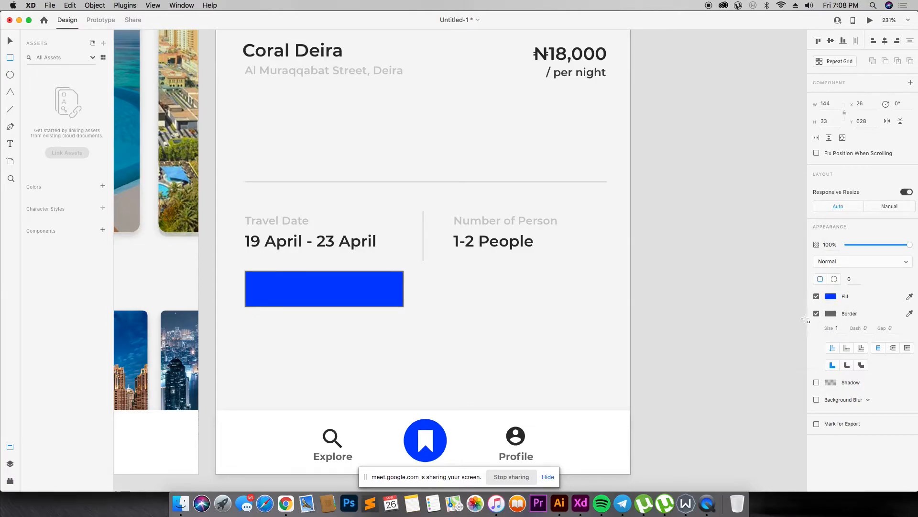
- Remove the blue rectangle's border, add a drop shadow, and set its corner radius to 5
left_click(816, 313)
left_click(816, 330)
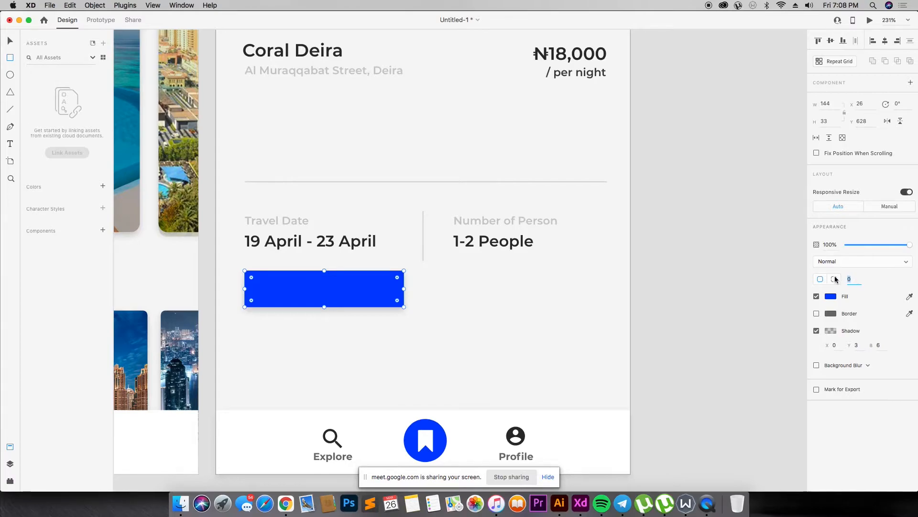
type("5")
key("Return")
key("v")
- Duplicate the blue button beneath the Number of Person details, nudge the original slightly outward, and fill the copy white
left_click_drag(369, 285, 547, 287)
left_click_drag(365, 273, 353, 278)
left_click(486, 282)
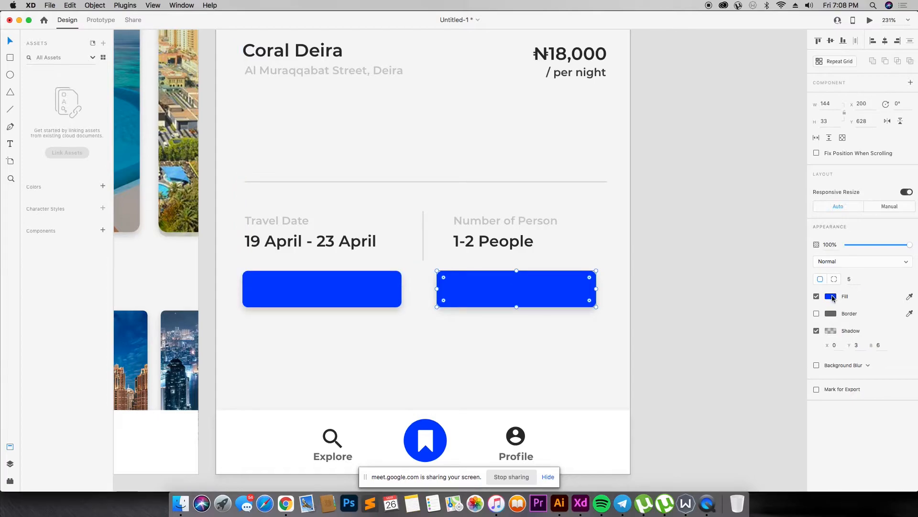
left_click(831, 296)
left_click_drag(722, 268, 699, 242)
left_click(699, 242)
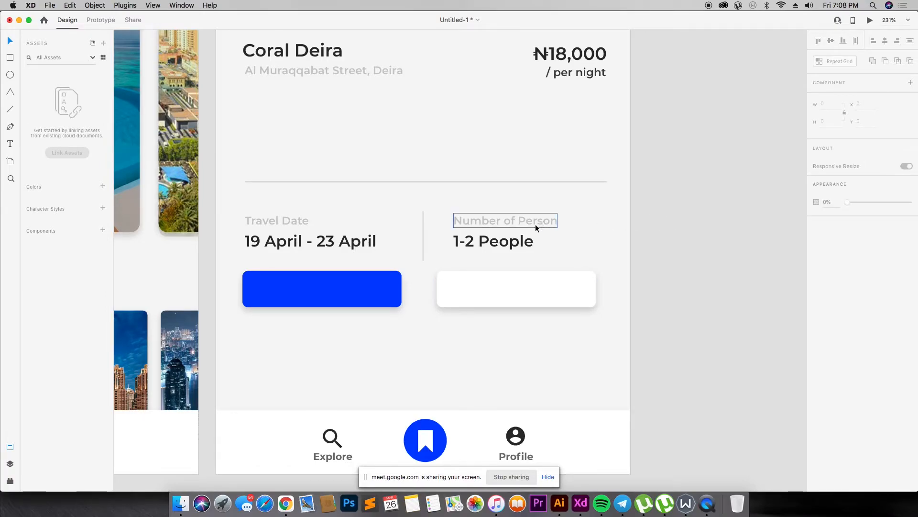
- Duplicate the "1-2 People" text onto the white button, bring it forward, and change the copy to "Cancel booking"
left_click_drag(531, 239, 541, 291)
key("super+]")
key("super+]")
key("super+]")
double_click(541, 291)
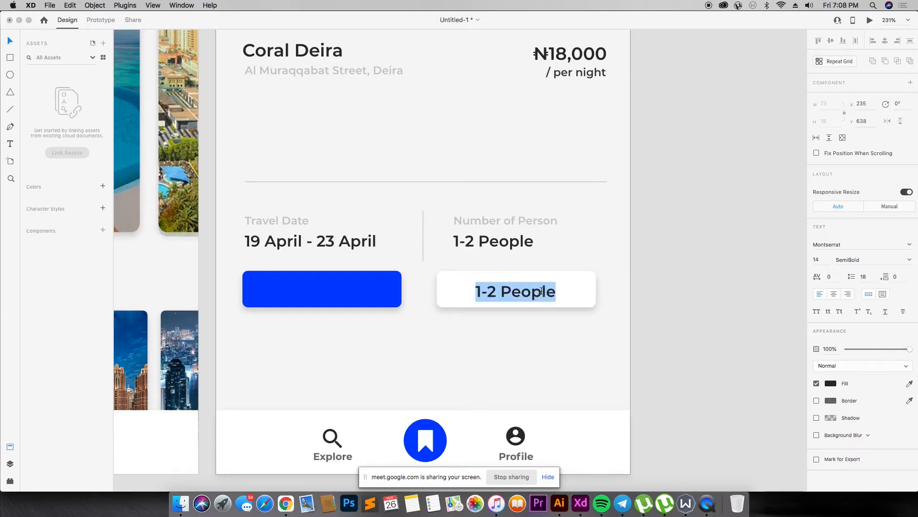
type("Cn")
key("BackSpace")
type("ance")
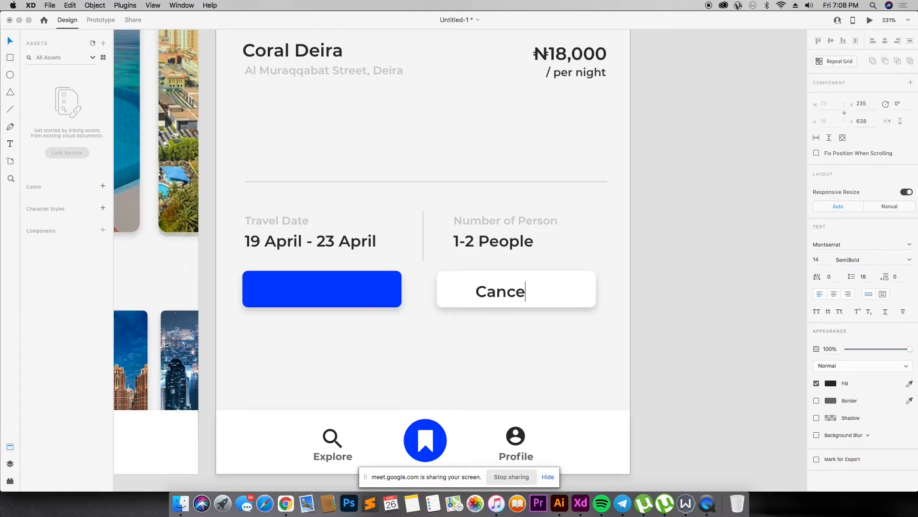
type(";l booking")
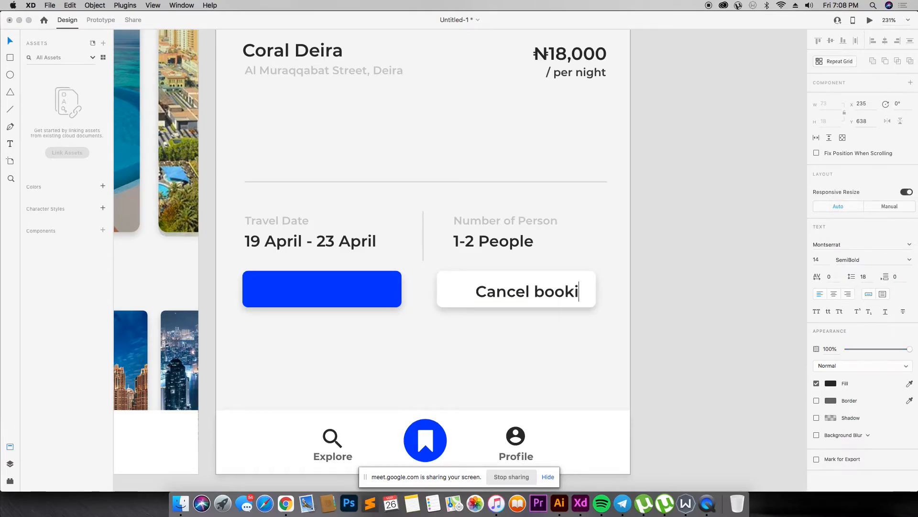
- Reduce the "Cancel booking" label's font size to 9 and center it on the white button
key("Escape")
left_click(824, 259)
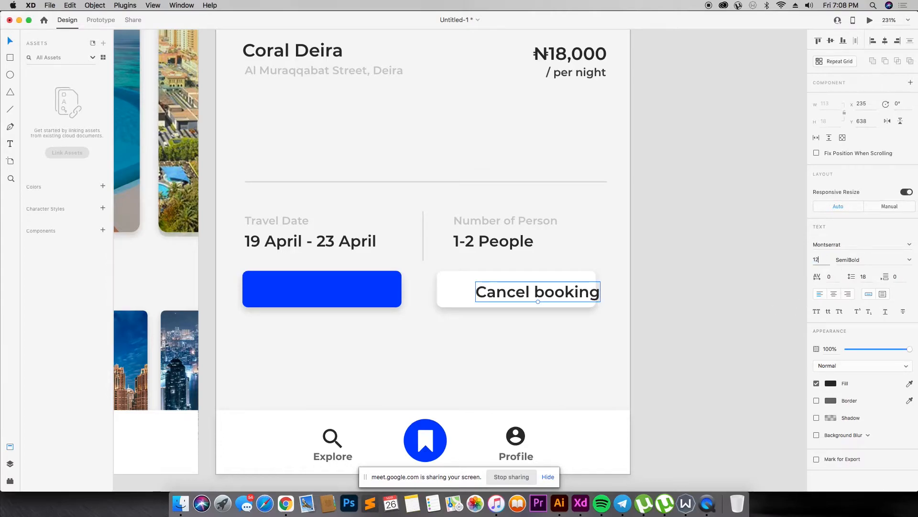
key("Return")
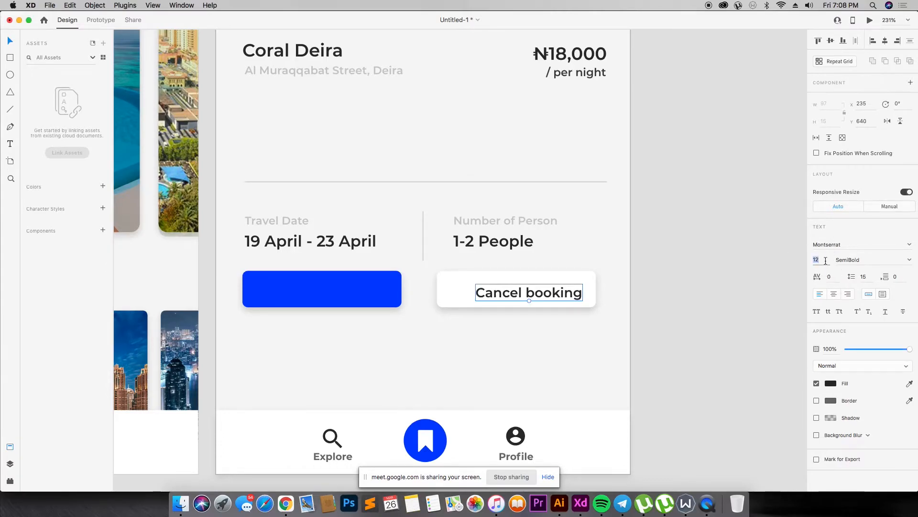
key("Return")
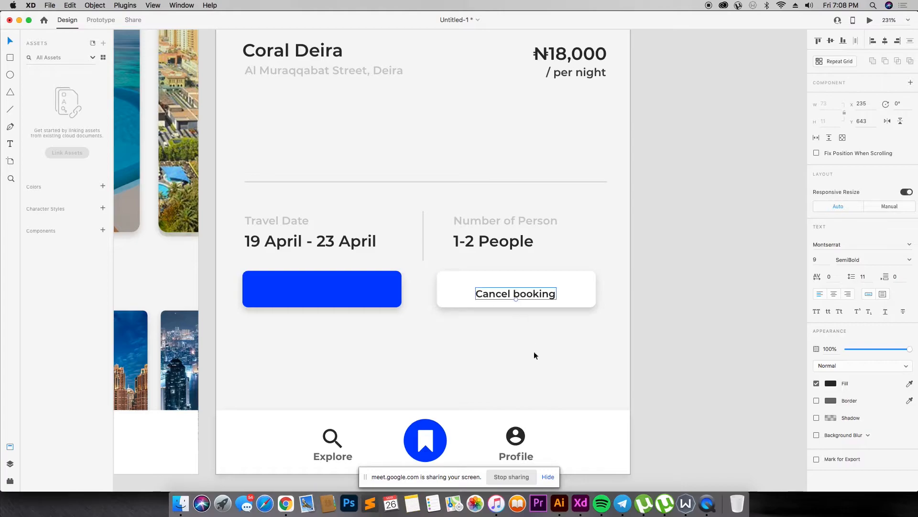
left_click(532, 349)
- Duplicate the "Cancel booking" label onto the blue button, change the copy to "Change booking", center it and fill it white
left_click_drag(538, 300, 32, 289)
double_click(321, 293)
type("Chna")
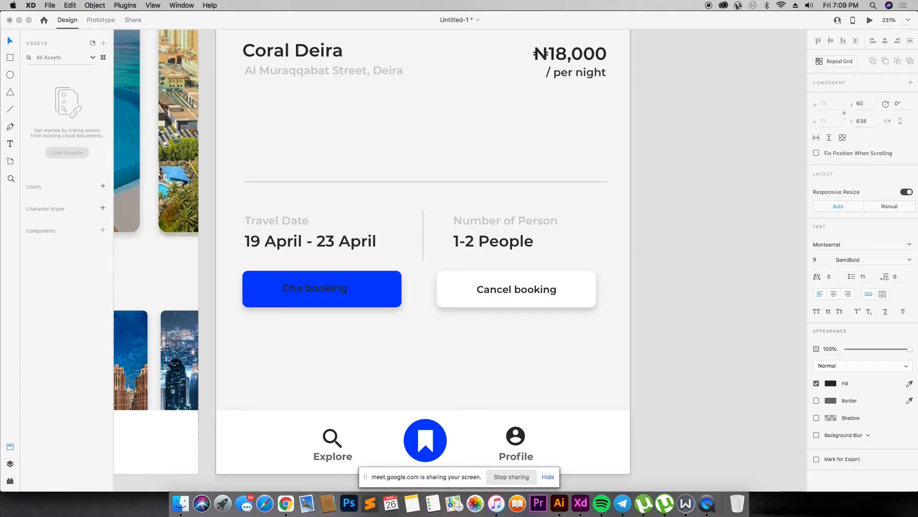
key("Escape")
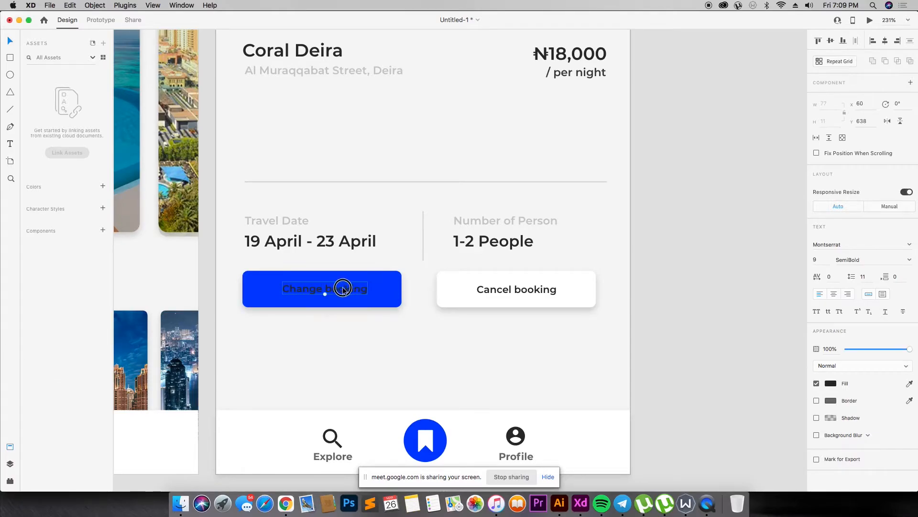
left_click_drag(343, 289, 340, 290)
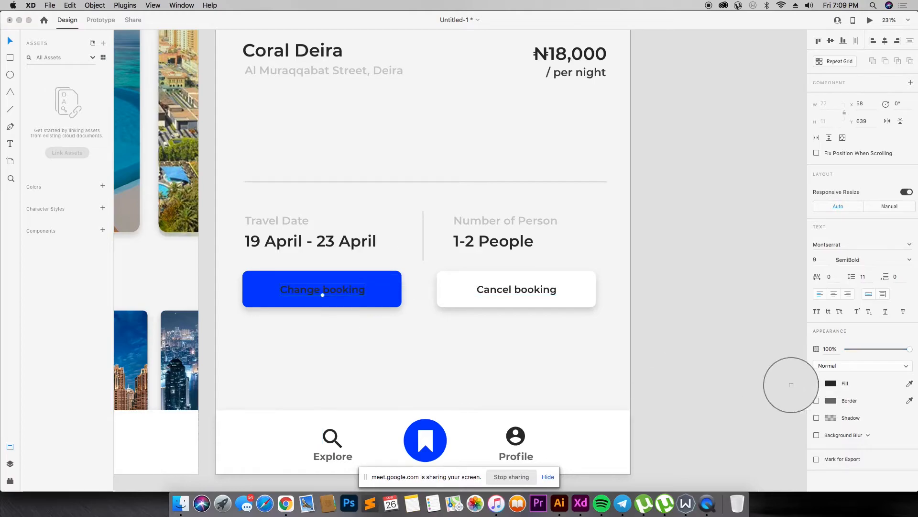
left_click(593, 433)
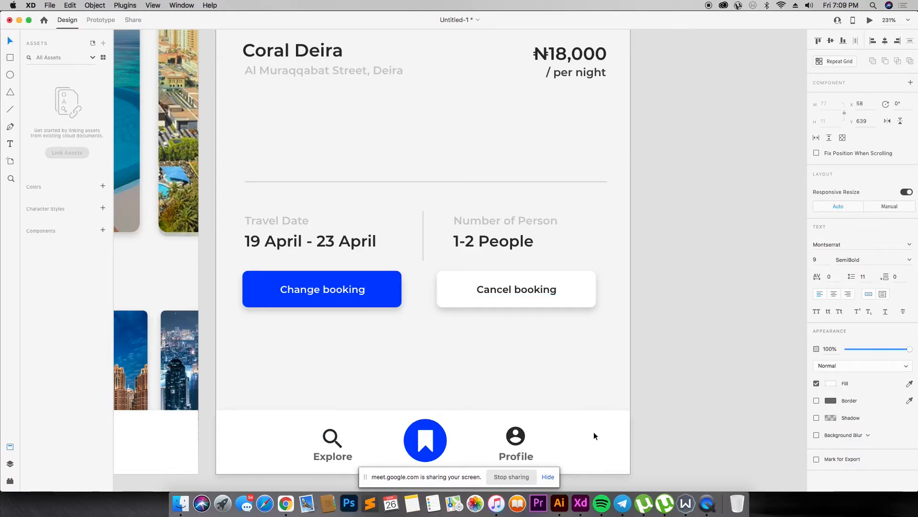
- Move the Coral Deira name, address and nightly price texts down together to Y 443
left_click(606, 289)
key("super+minus")
key("super+minus")
key("super+minus")
key("super+minus")
key("super+minus")
key("super+equal")
scroll(599, 286, "up", 1)
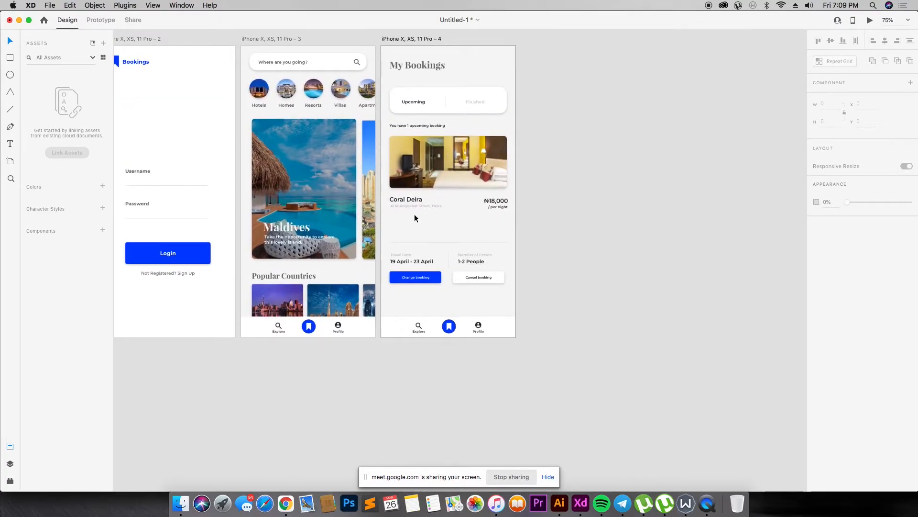
key("a")
key("z")
left_click_drag(384, 182, 538, 343)
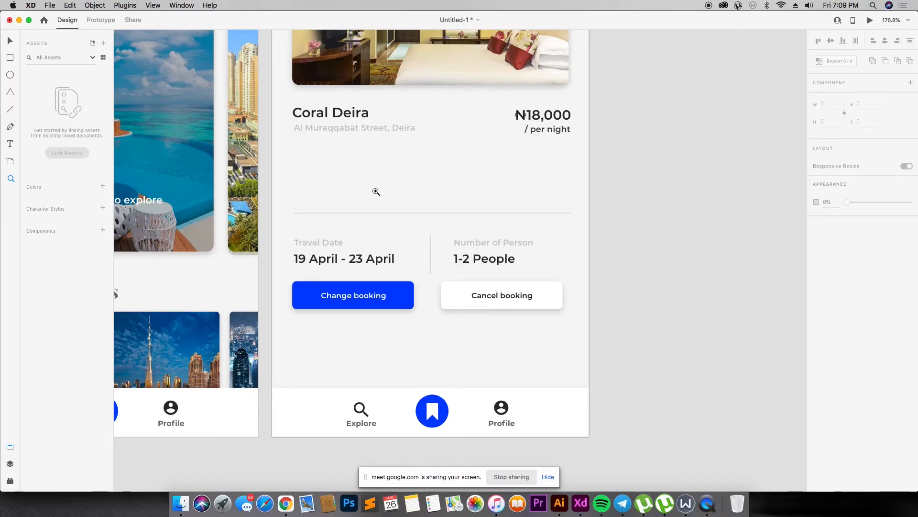
scroll(375, 190, "up", 5)
key("v")
left_click_drag(665, 193, 334, 210)
key("Down")
key("Down")
key("Down")
key("Down")
key("Down")
key("Down")
key("Down")
key("Down")
key("Down")
key("Down")
key("Down")
key("Down")
key("Down")
key("Down")
key("Down")
key("Down")
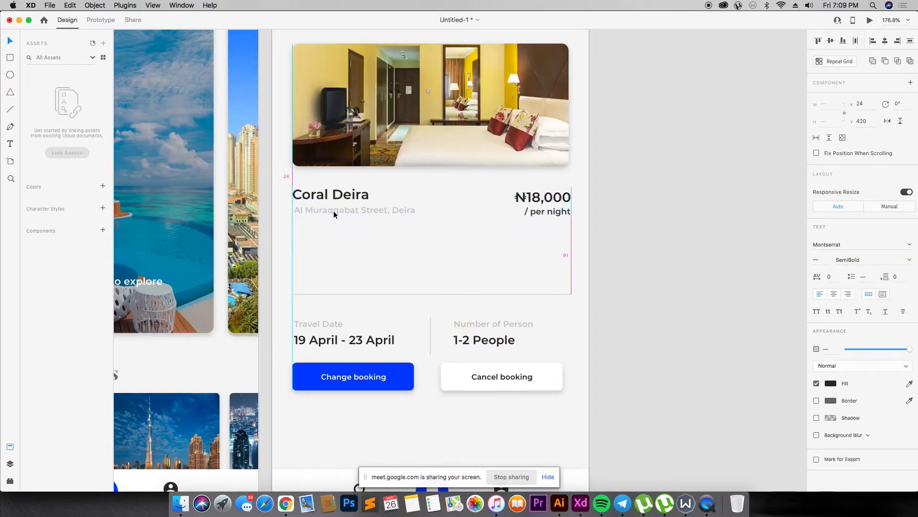
key("Down")
key("Down")
key("Down")
key("Down")
key("Down")
key("Down")
key("Down")
key("Down")
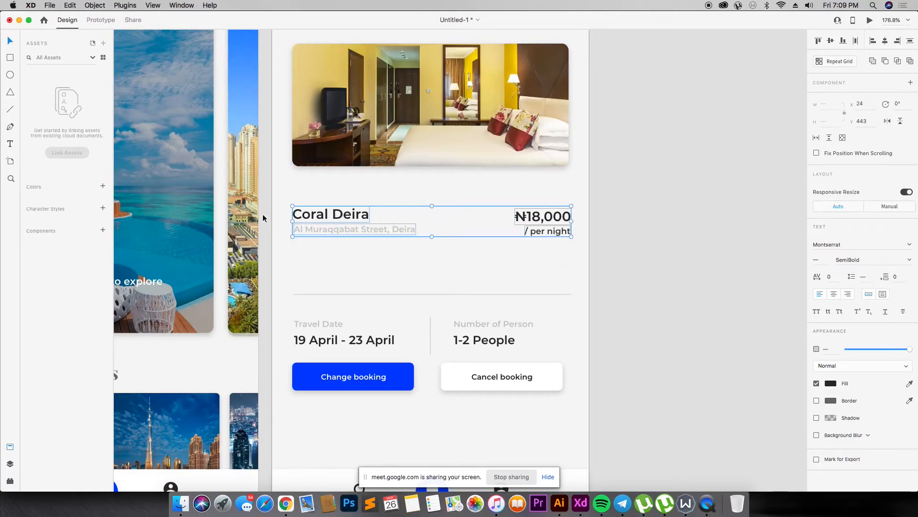
- Switch to Chrome and open flaticon.com in place of the naira symbol search
left_click(8, 92)
left_click(11, 80)
left_click(10, 91)
left_click(278, 499)
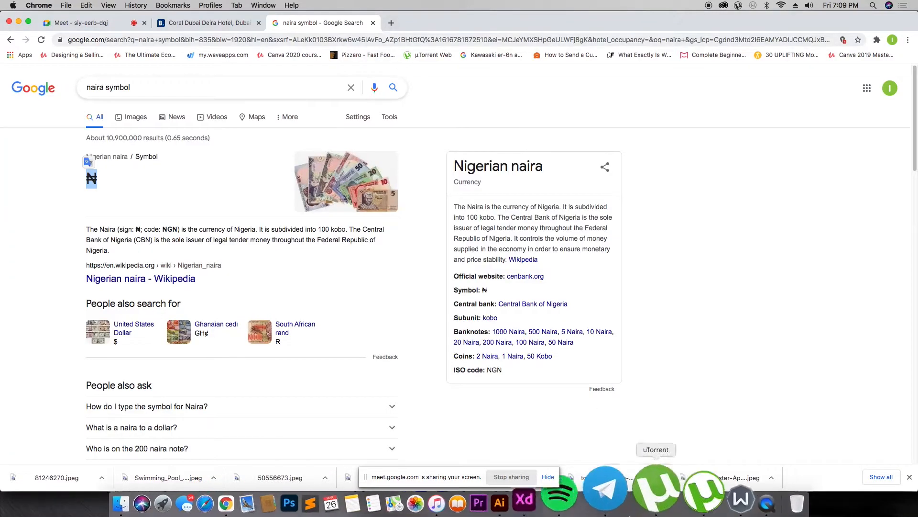
left_click(266, 39)
type("flat")
key("Return")
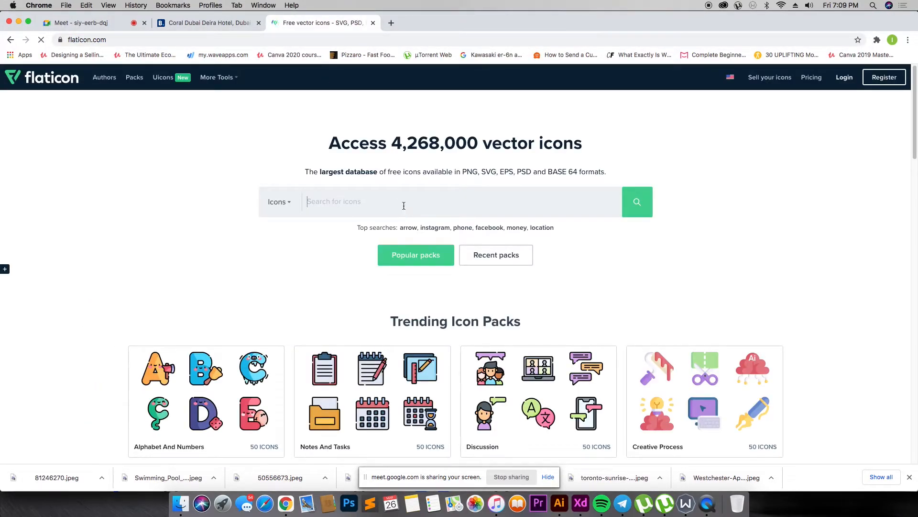
- Search Flaticon for "star" and download the solid Web essentials star icon as an SVG
type("star")
key("Return")
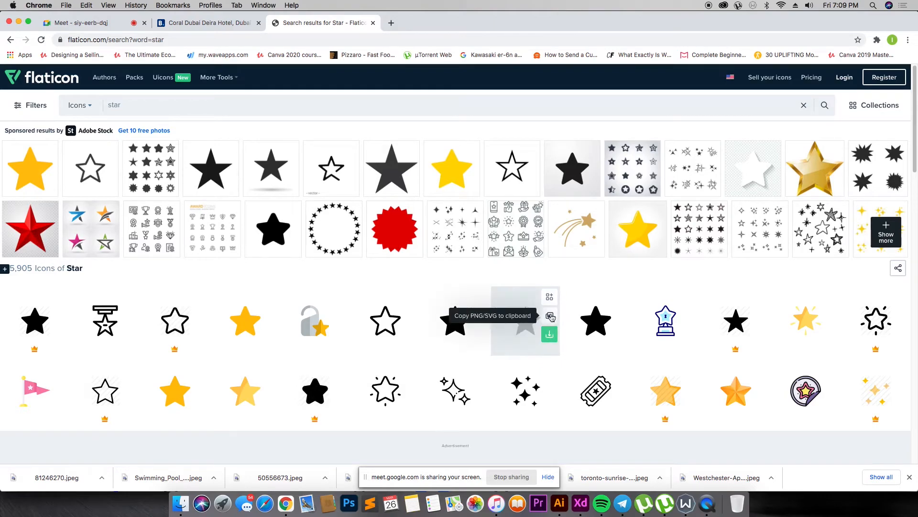
left_click(519, 299)
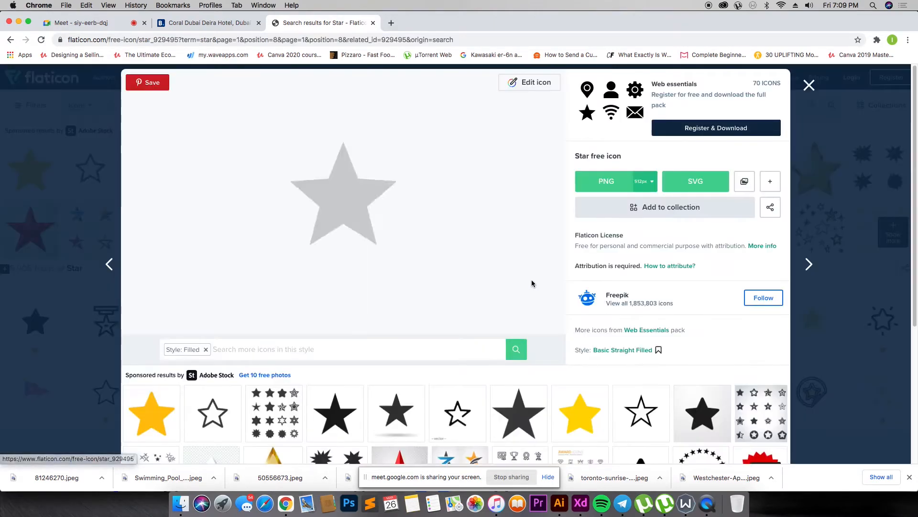
left_click(696, 182)
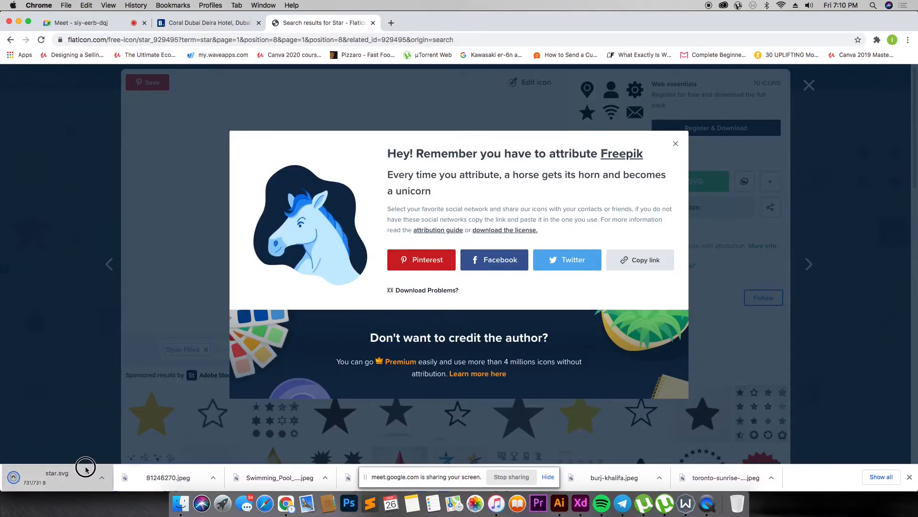
- Bring star.svg into the Adobe XD design and scale it to about 18 by 17 beneath the hotel's address
key("super+Tab")
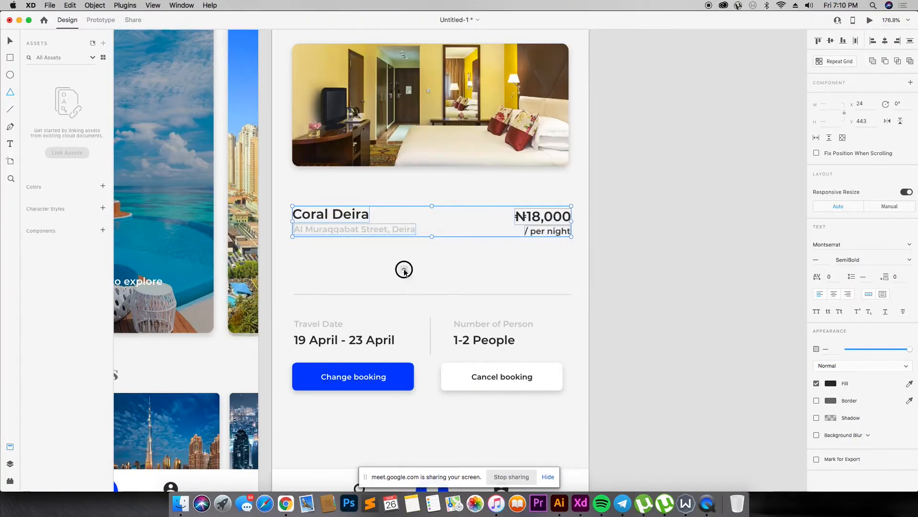
left_click_drag(404, 270, 298, 255)
key("v")
left_click_drag(515, 344, 446, 118)
left_click_drag(662, 433, 329, 114)
left_click_drag(294, 80, 384, 288)
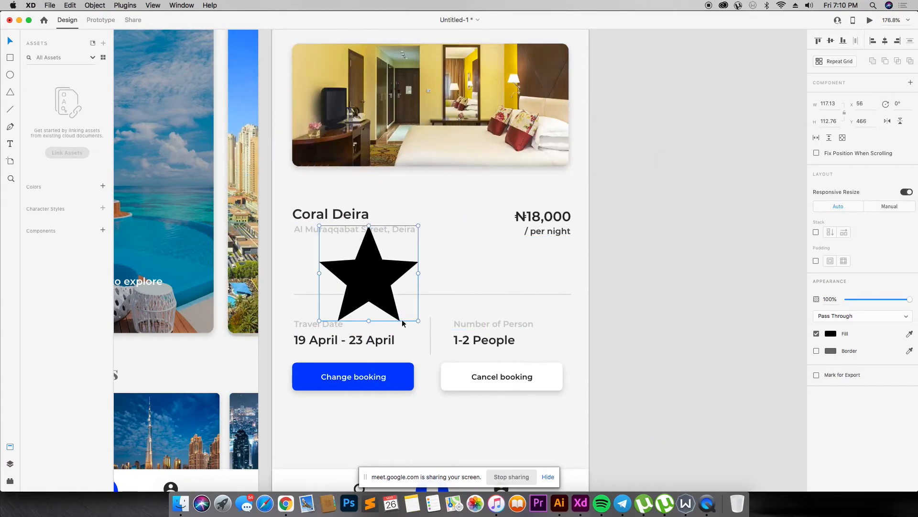
left_click_drag(420, 319, 300, 247)
- Switch to Chrome and check the Google Meet call
key("super+Tab")
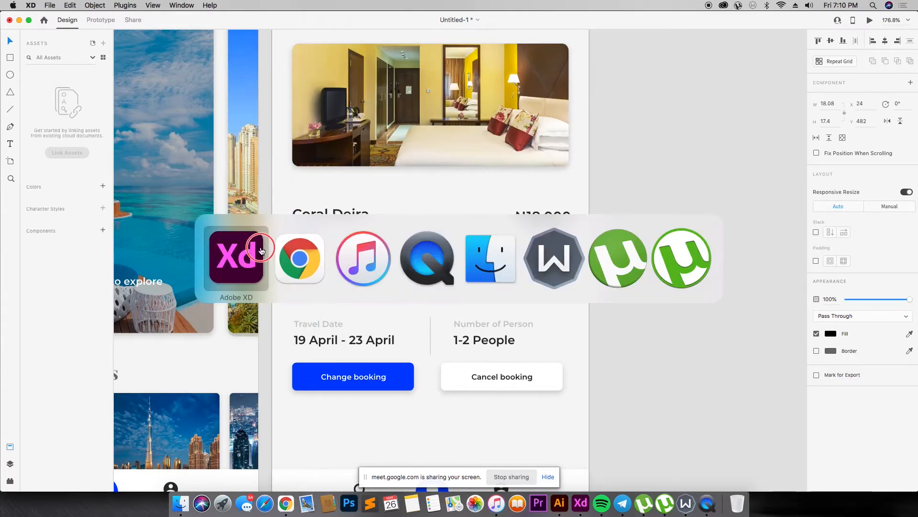
key("super+Tab")
left_click(78, 23)
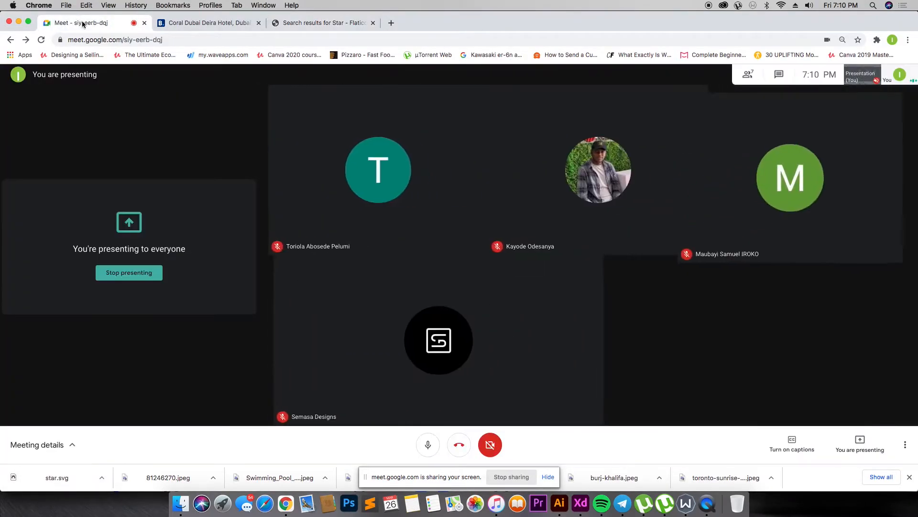
- Back in Adobe XD, duplicate the star into a row of five and scale them to about 10 wide each
key("super+Tab")
left_click_drag(297, 251, 318, 249)
left_click_drag(318, 249, 373, 249)
left_click(355, 248, "shift")
left_click(322, 251, "shift")
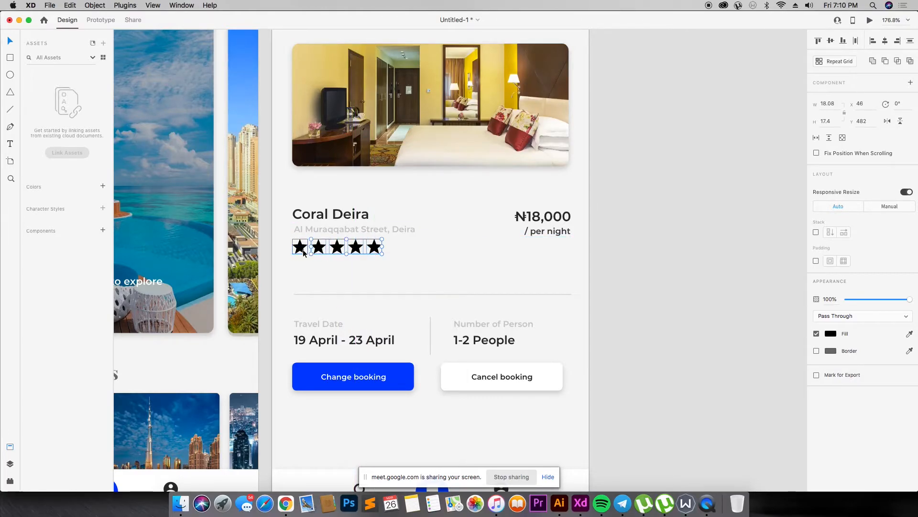
left_click_drag(383, 254, 339, 242)
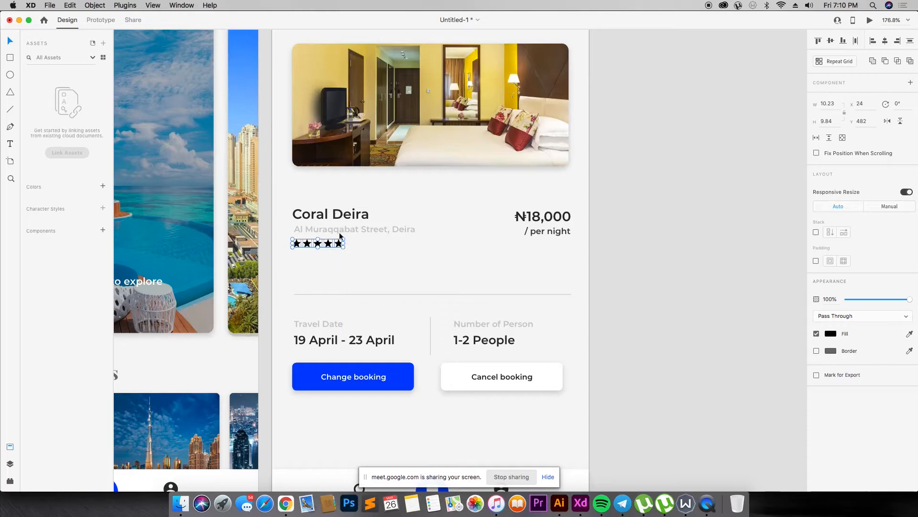
- Return to the Google Meet call in Chrome and look over the participants
key("super+Tab")
left_click(543, 116)
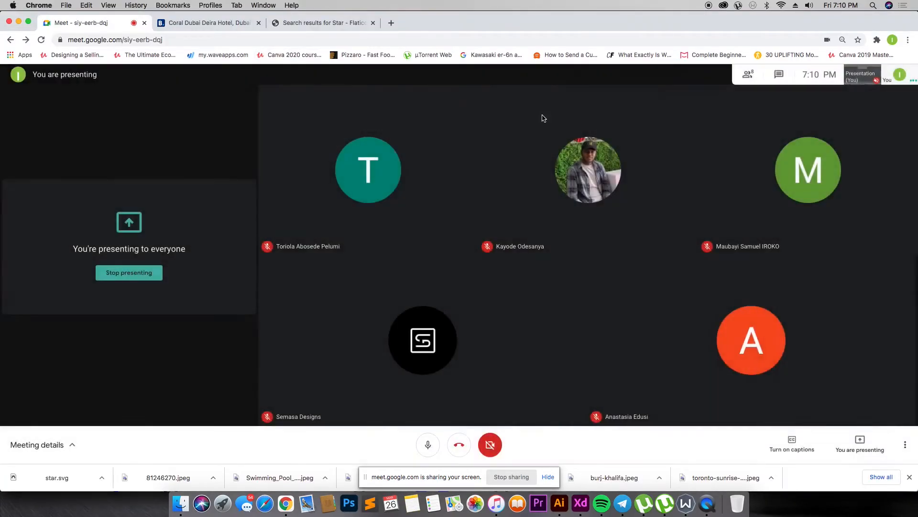
mouse_move(806, 343)
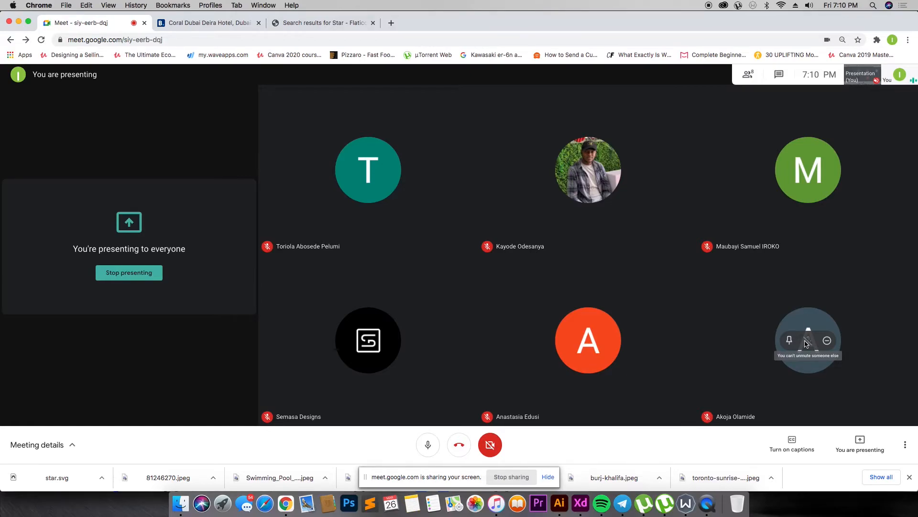
- In Adobe XD, fill the first four stars with the blue sampled from the "Change booking" button
key("super+Tab")
left_click(385, 257)
left_click(298, 243)
left_click(318, 243, "shift")
left_click(328, 244, "shift")
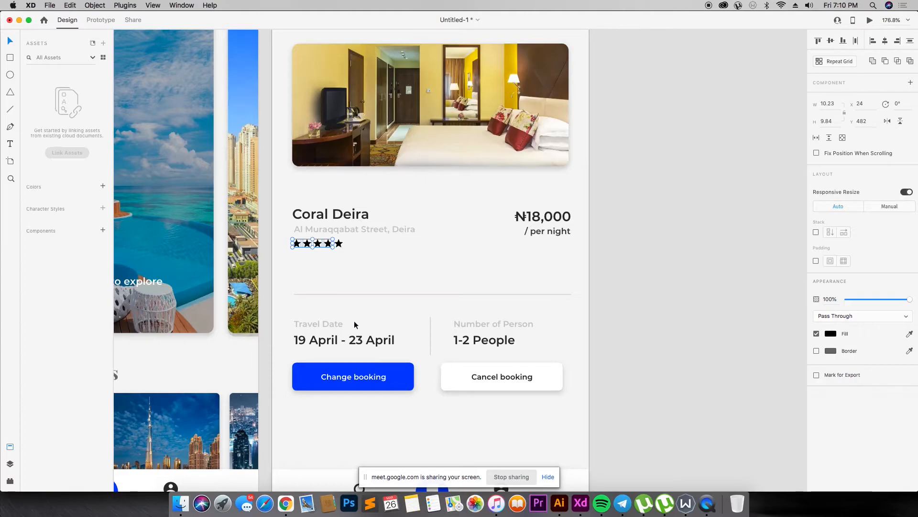
key("i")
left_click(389, 371)
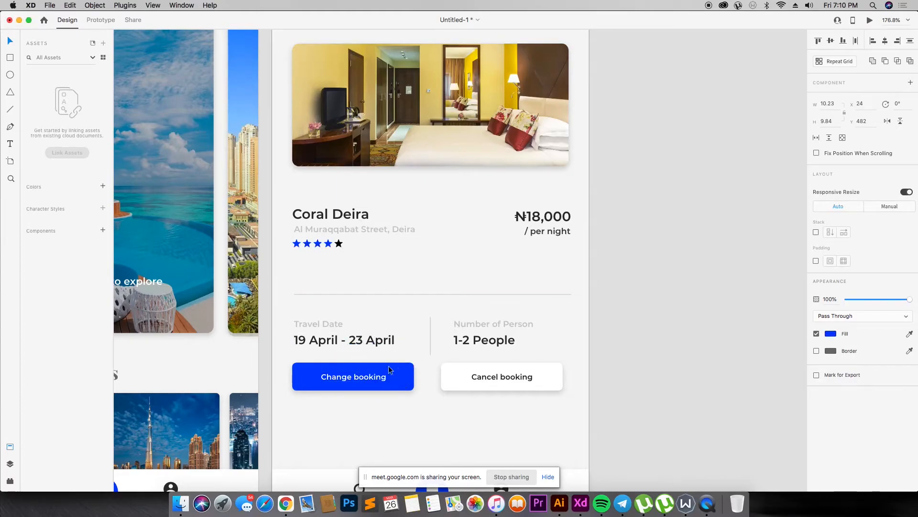
- Lower the opacity of the fifth star to make it a faded gray
left_click(339, 247)
left_click(339, 244)
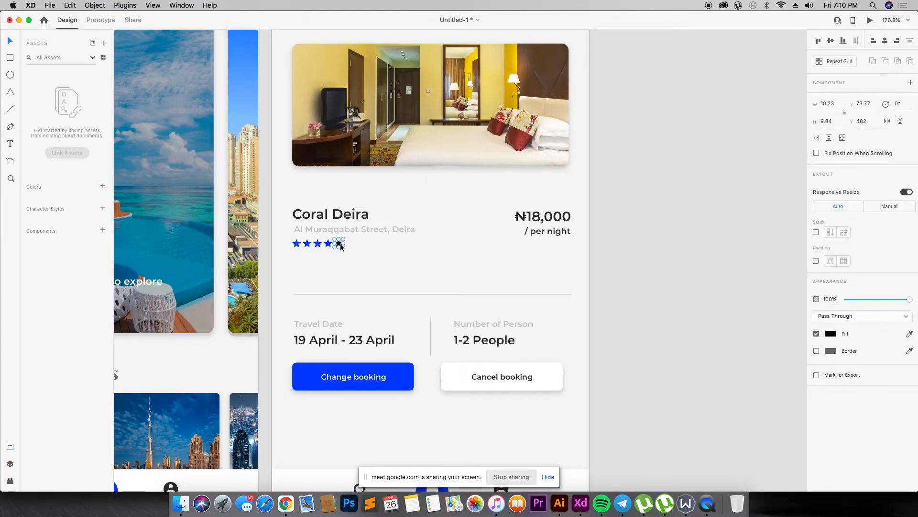
left_click(864, 300)
left_click(699, 299)
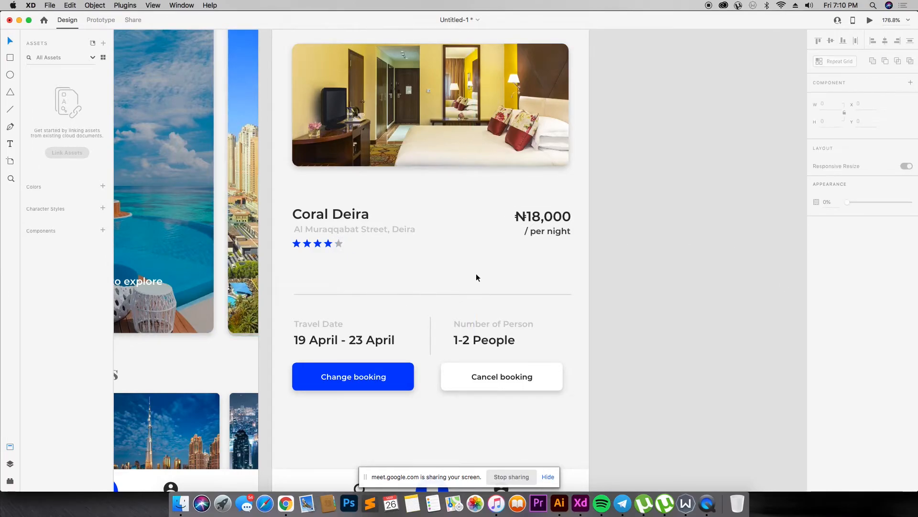
- Duplicate the street address text beside the star row and change the copy to "324"
left_click_drag(372, 233, 430, 249)
key("Return")
type("324")
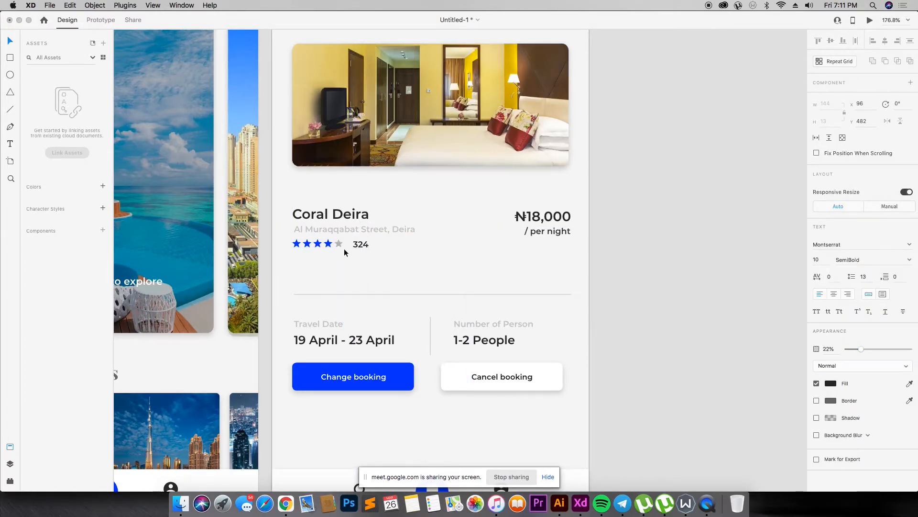
- Set the "324" text to 100% opacity and font size 9, and align it close to the last star
key("Escape")
key("0")
left_click(817, 259)
type("9")
key("Return")
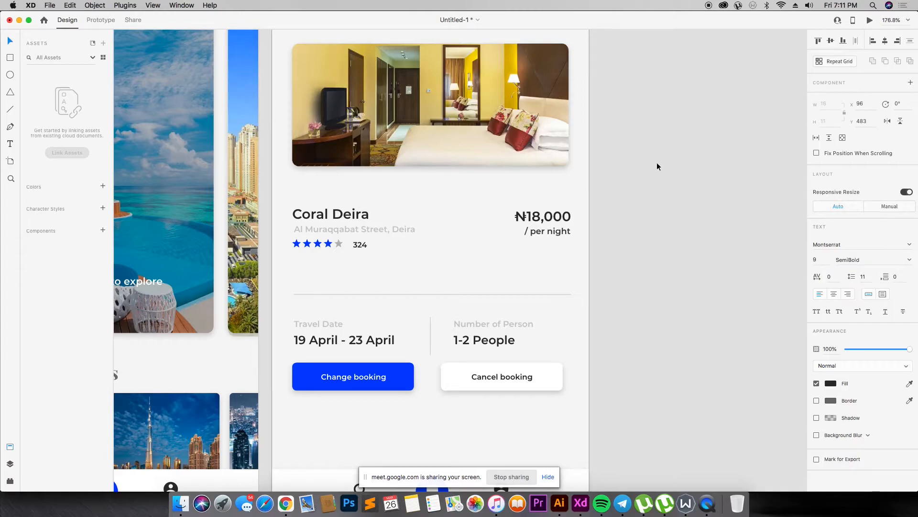
left_click_drag(360, 247, 359, 246)
left_click(376, 239)
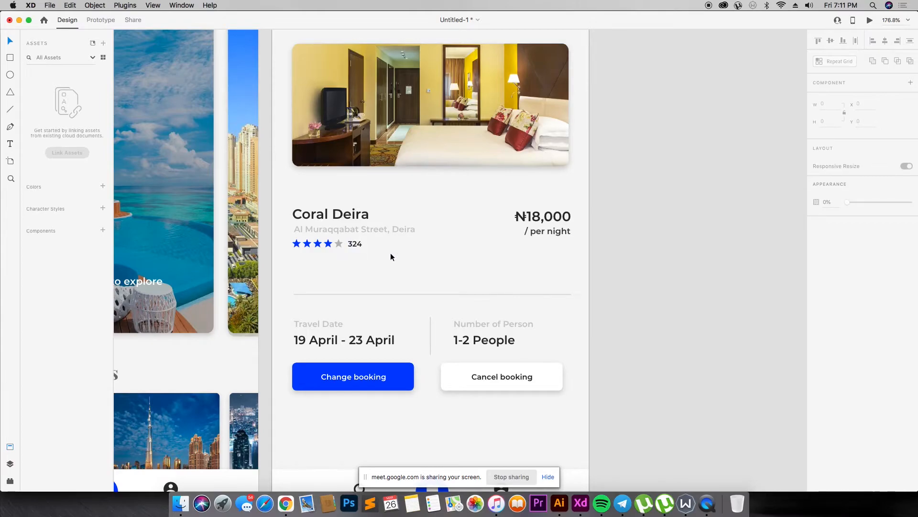
- Examine the My Bookings screen and its Upcoming/Finished switch, and view all four artboards side by side
key("super+minus")
key("super+minus")
key("super+minus")
key("super+minus")
key("super+equal")
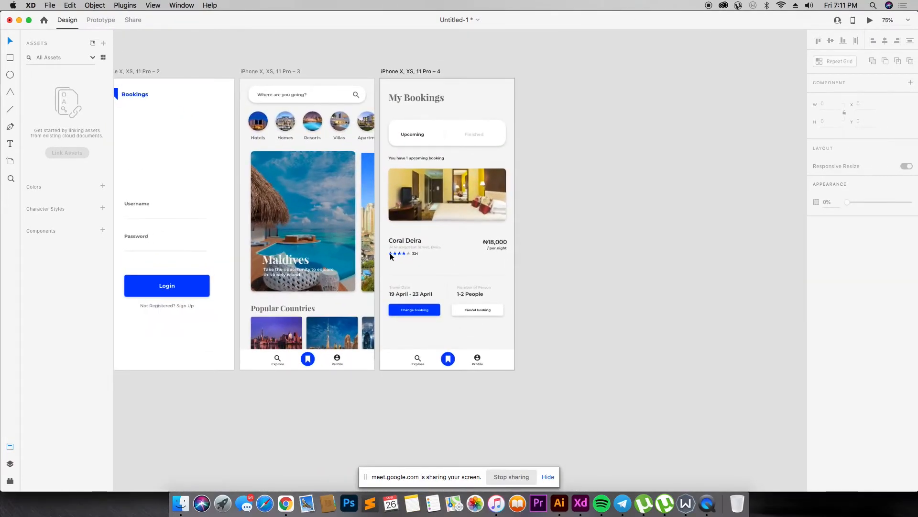
left_click_drag(559, 55, 116, 396)
left_click_drag(482, 107, 675, 408)
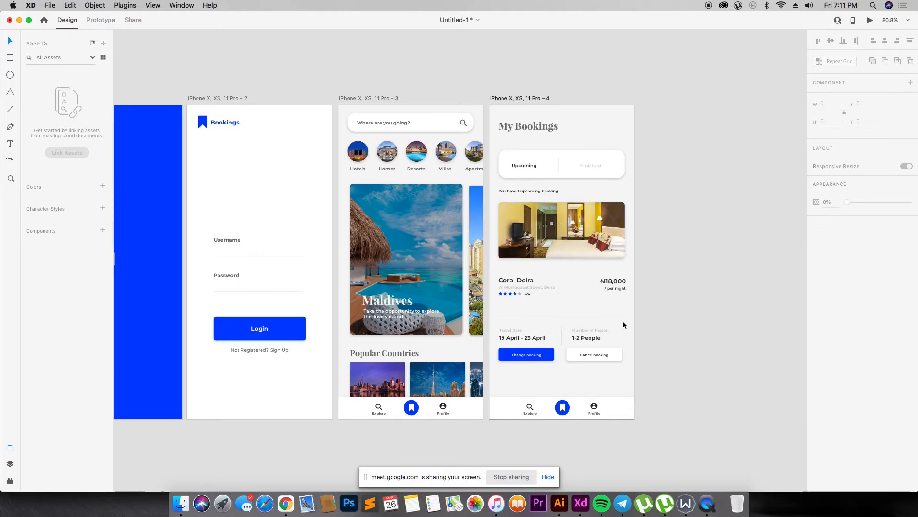
left_click(536, 165)
left_click(587, 166)
left_click(559, 164)
left_click(682, 160)
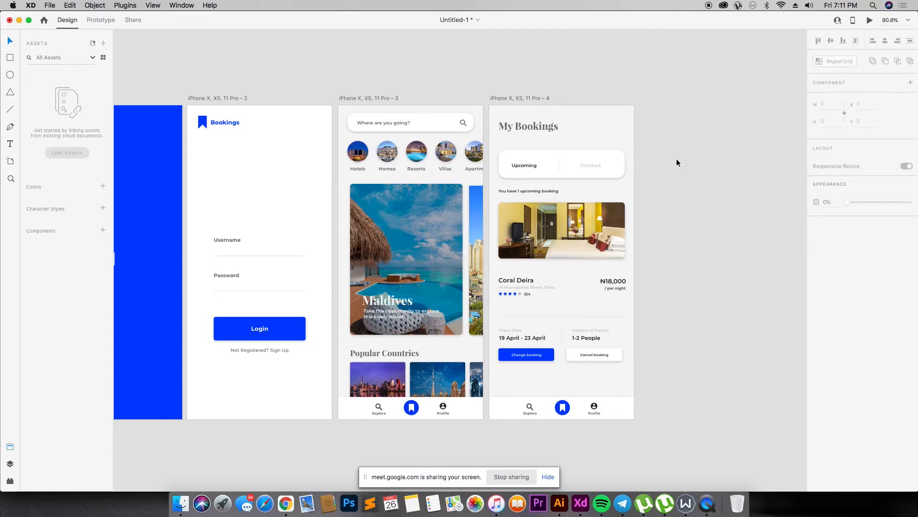
key("super+minus")
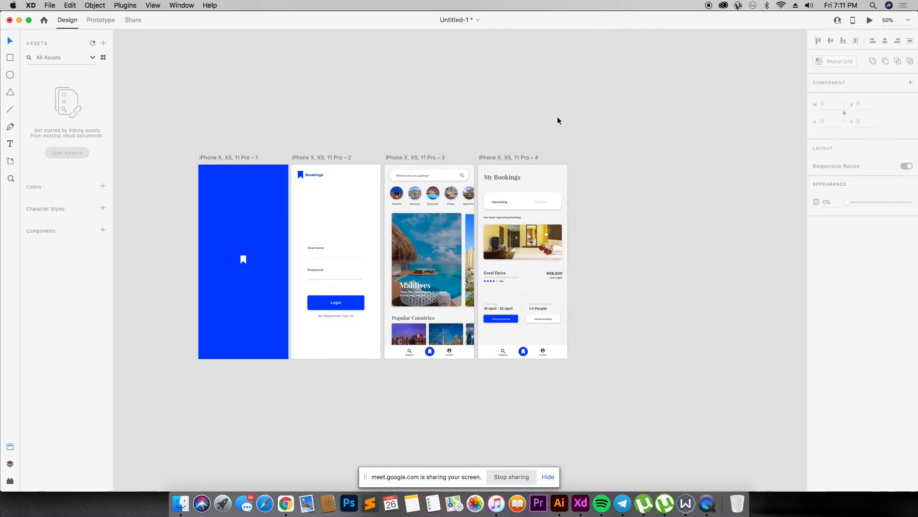
key("z")
left_click_drag(160, 116, 643, 372)
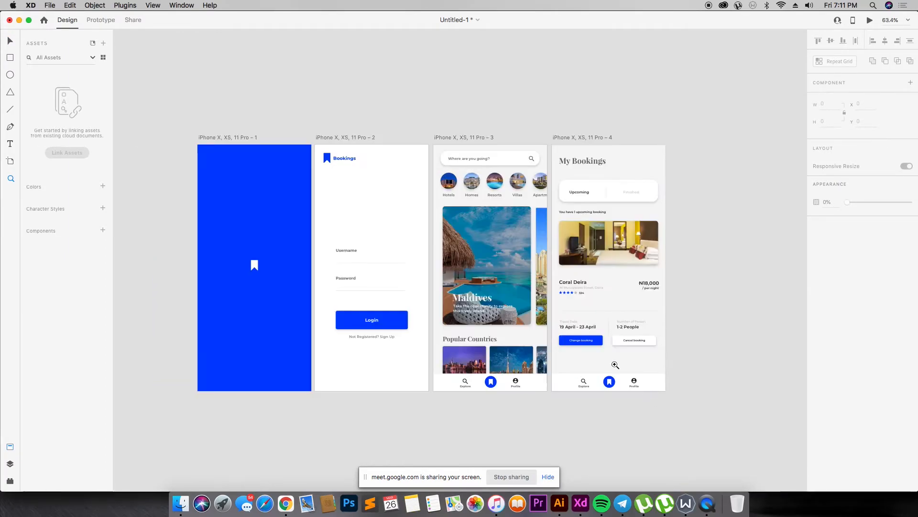
left_click_drag(171, 137, 699, 411)
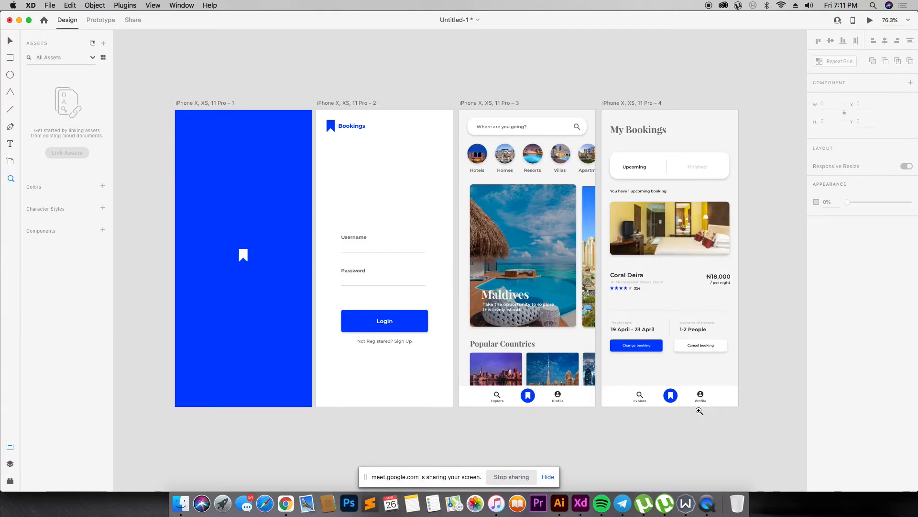
- Move artboards 3 and 4 together away from artboard 2, leaving a wide gap between them
key("v")
left_click(504, 103)
left_click(626, 103, "shift")
left_click_drag(626, 103, 786, 94)
key("super+minus")
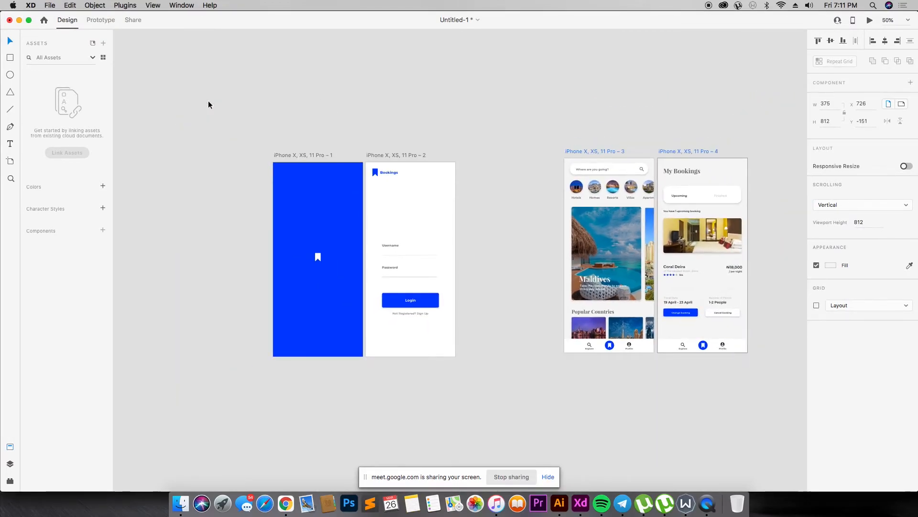
- Duplicate the login artboard into the gap beside it and bring artboards 3 and 4 up close to the copy
left_click_drag(596, 151, 619, 157)
left_click_drag(398, 152, 493, 153)
left_click(590, 152)
left_click(705, 155, "shift")
left_click_drag(705, 155, 669, 154)
- Duplicate a label-and-line field on the copied login artboard and arrange three evenly stacked input fields above the button
key("z")
left_click_drag(445, 138, 597, 385)
left_click(404, 235)
left_click(407, 250, "shift")
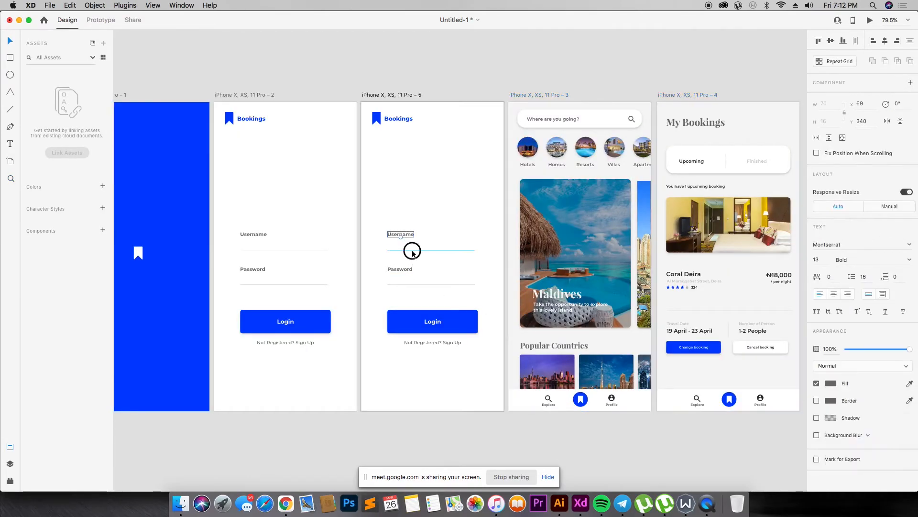
left_click(408, 268, "shift")
left_click(410, 284, "shift")
left_click_drag(406, 266, 402, 285)
left_click(460, 156)
- Change the first field label to "Email Address" and the second to "Username" on the copied artboard
double_click(404, 215)
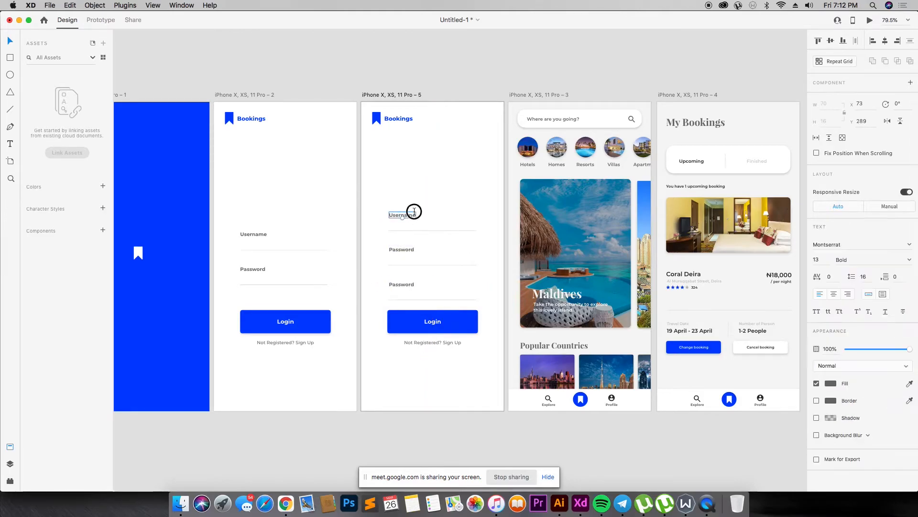
type("Email")
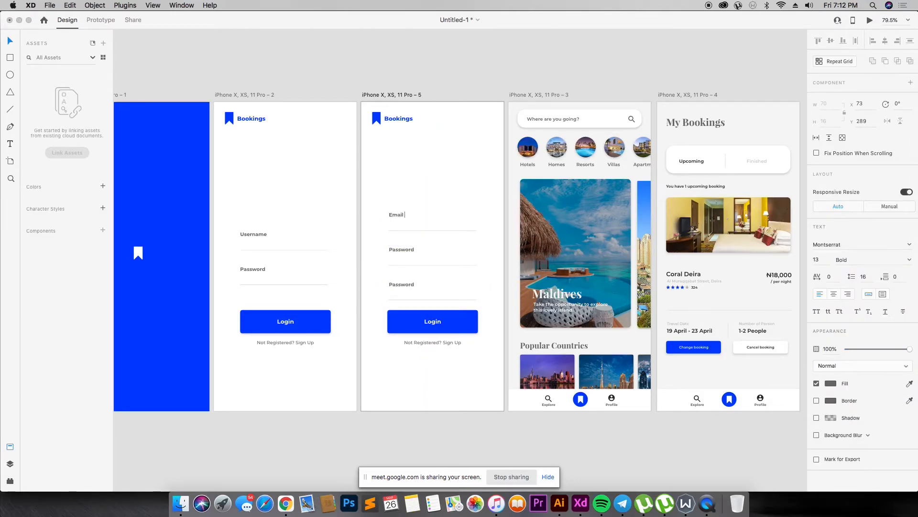
key("Escape")
double_click(397, 248)
type("Us")
key("BackSpace")
- Change the button text on the copied artboard to "Sign Up"
double_click(432, 321)
double_click(432, 321)
type("Sign")
key("Escape")
- Change the line below the Sign Up button to "Already Registered? Login" and centre it horizontally
double_click(430, 343)
double_click(409, 343)
type("Alreswa")
key("BackSpace")
key("BackSpace")
key("BackSpace")
type("ady")
left_click_drag(452, 342, 481, 342)
type("Logi")
key("Escape")
left_click(884, 41)
left_click(329, 106)
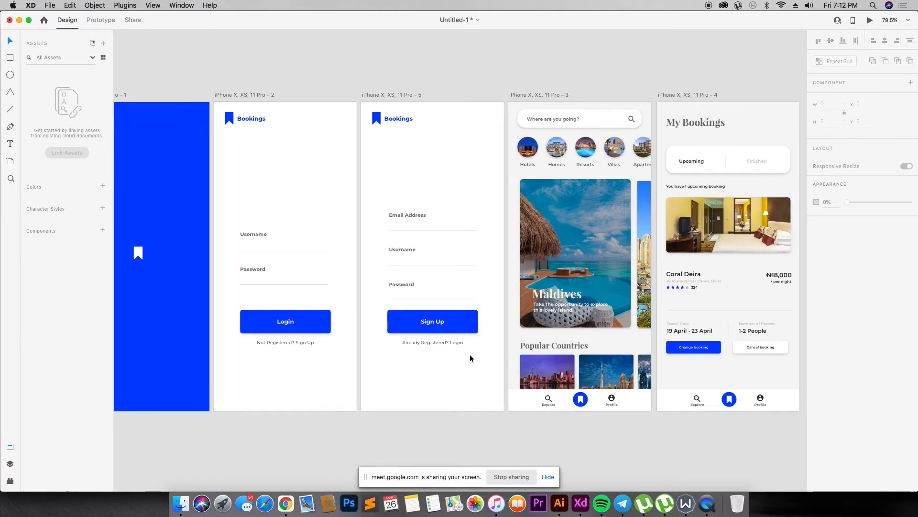
- Search the computer for "iphone" and open the iphone-x mockup file
key("super+minus")
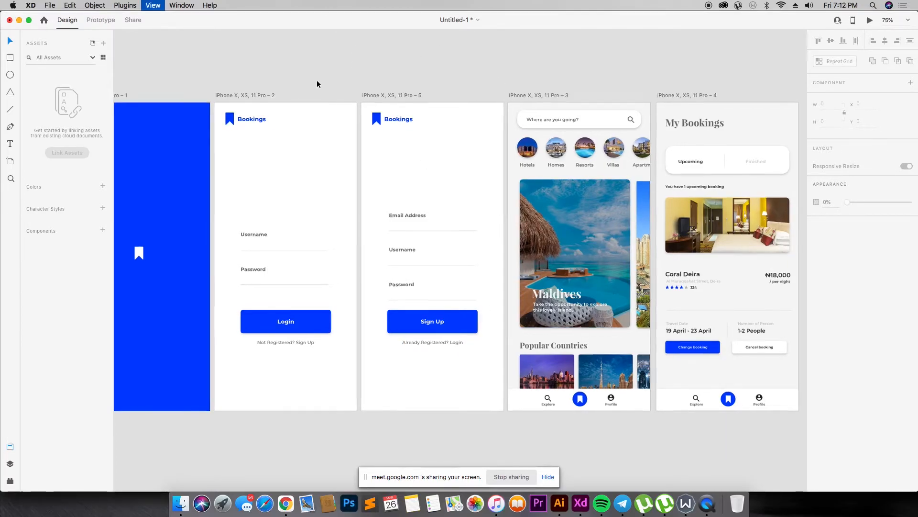
key("super+minus")
key("z")
left_click_drag(196, 127, 763, 385)
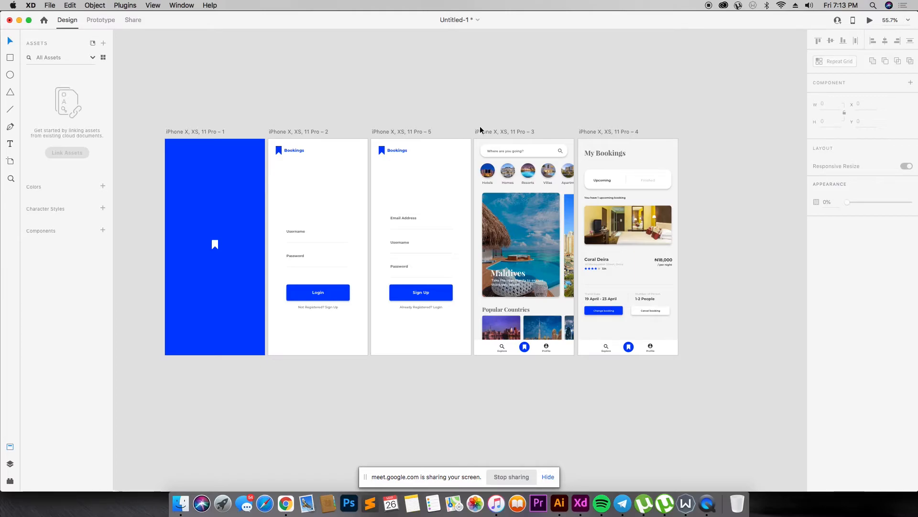
key("super+space")
type("iphone")
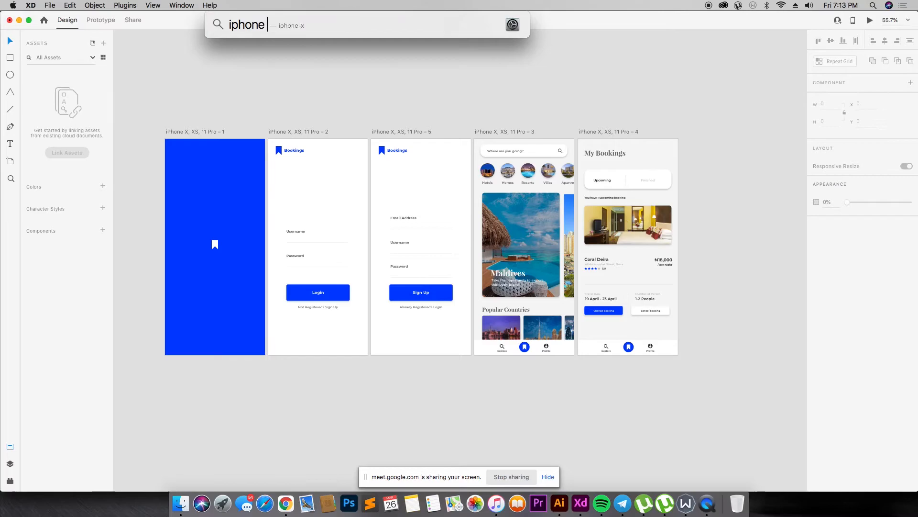
left_click(284, 53)
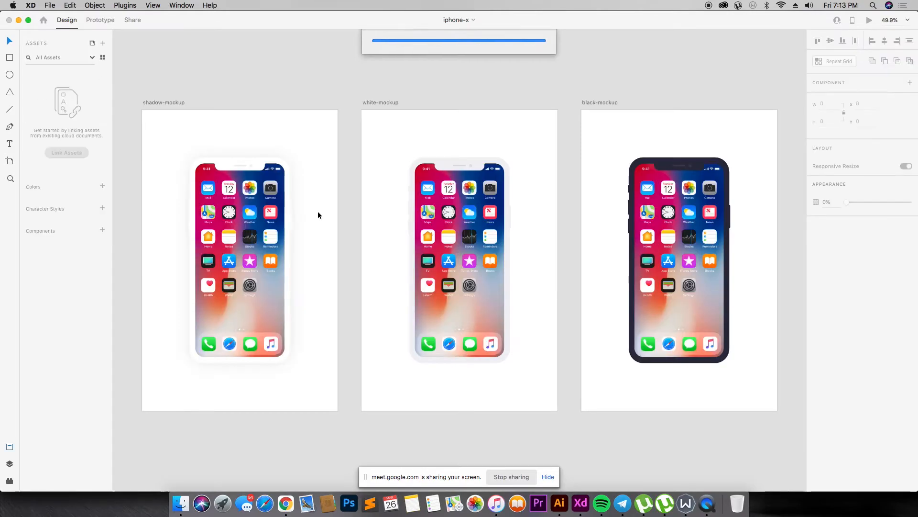
- Try to move the home-screen image out of the shadow-mockup phone frame, and undo the moves
left_click_drag(156, 142, 337, 402)
left_click(253, 215)
double_click(248, 212)
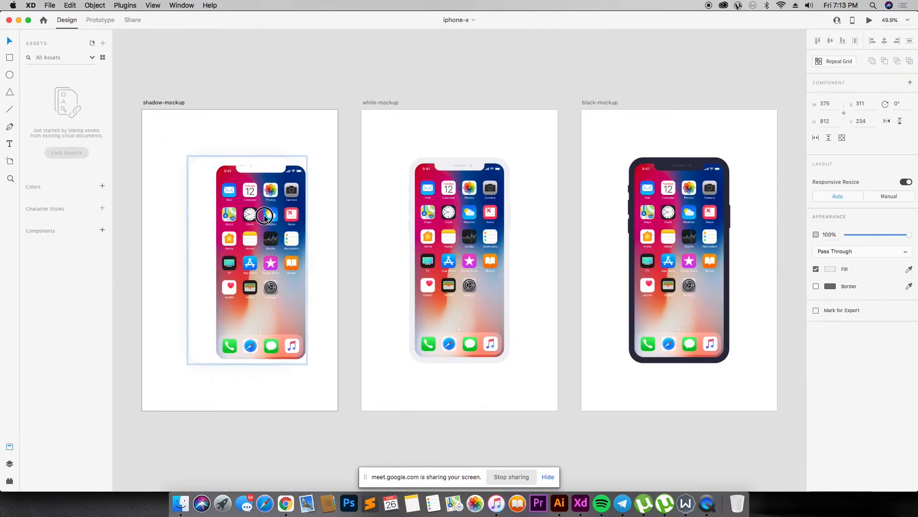
left_click(247, 211)
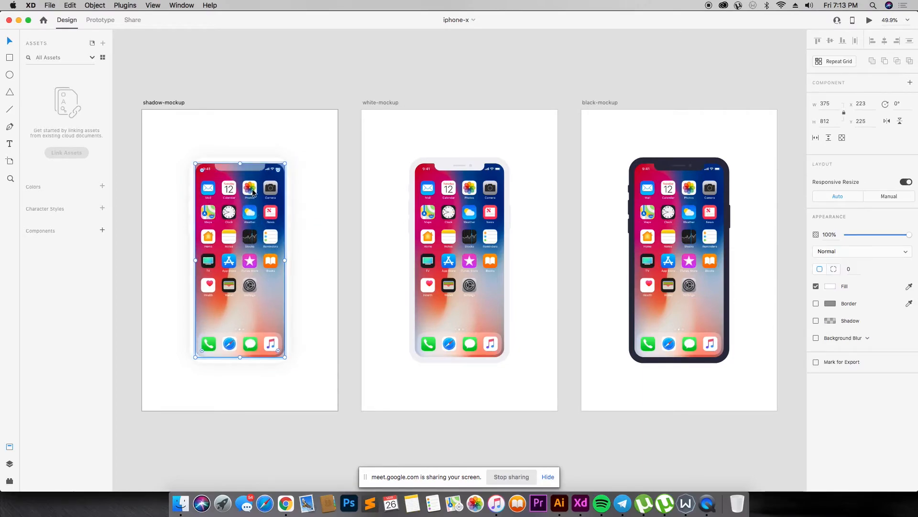
left_click_drag(253, 191, 278, 201)
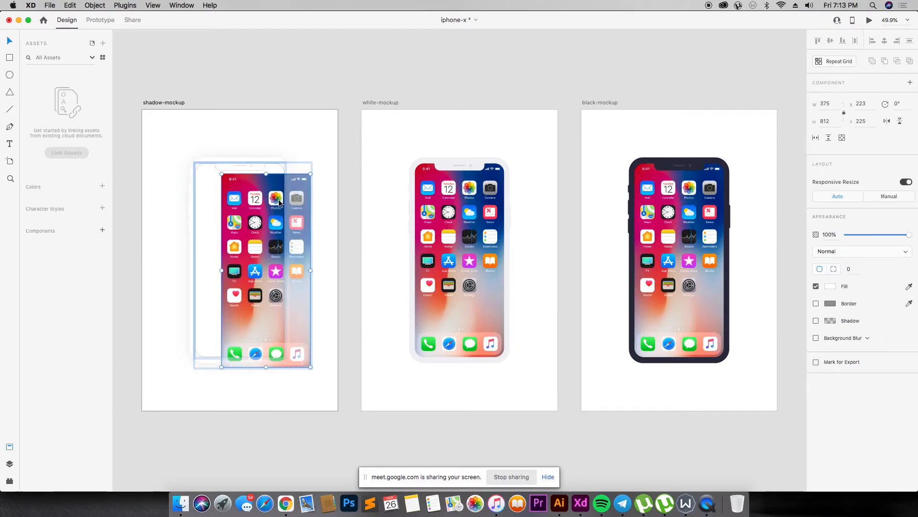
key("super+z")
left_click(225, 188)
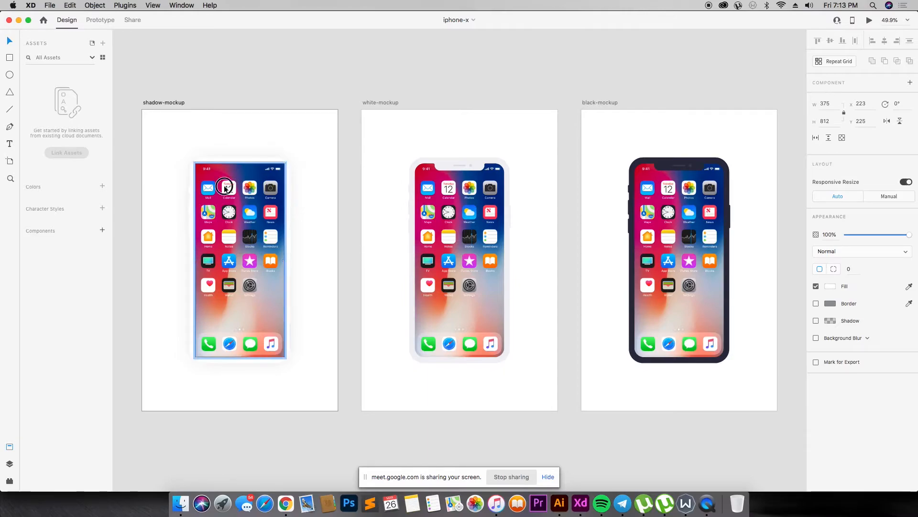
left_click_drag(224, 187, 326, 201)
double_click(365, 166)
key("super+z")
- Delete the home-screen image inside the shadow-mockup phone, leaving the empty white frame
double_click(260, 203)
left_click(260, 192)
left_click_drag(259, 192, 247, 197)
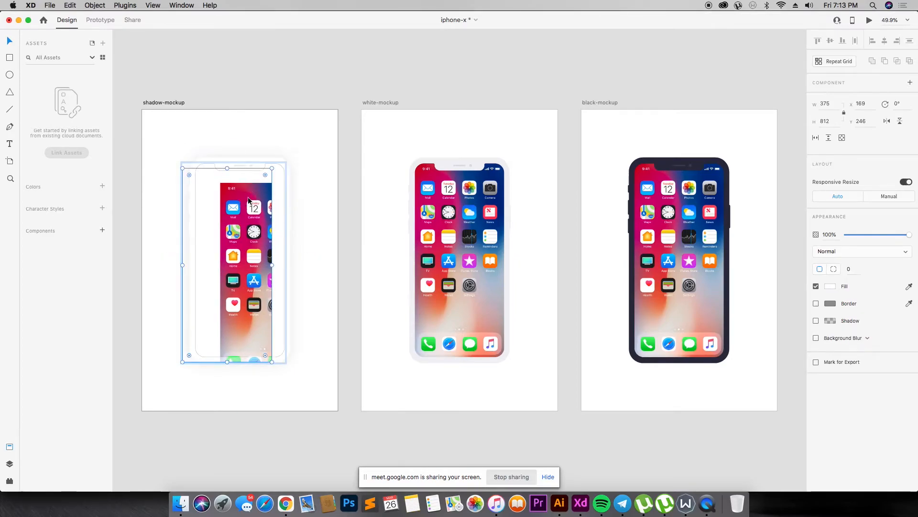
double_click(247, 197)
key("Delete")
left_click(320, 95)
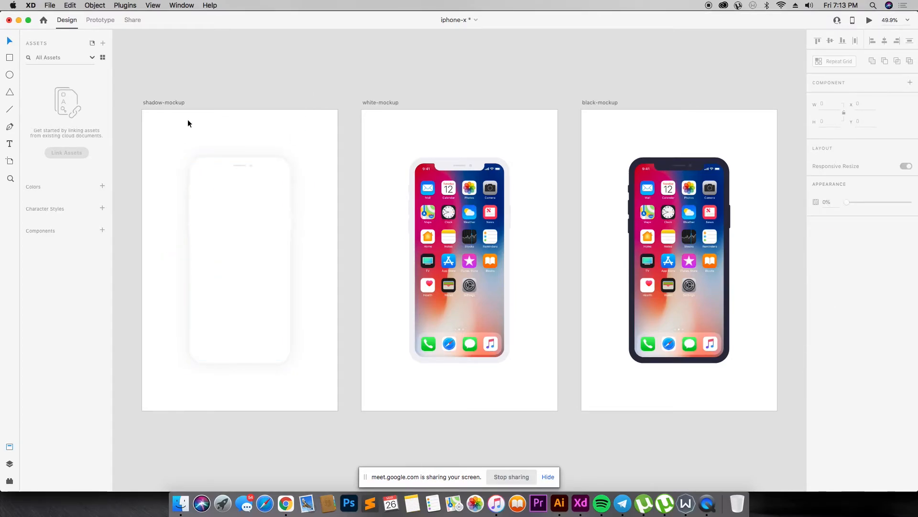
double_click(428, 170)
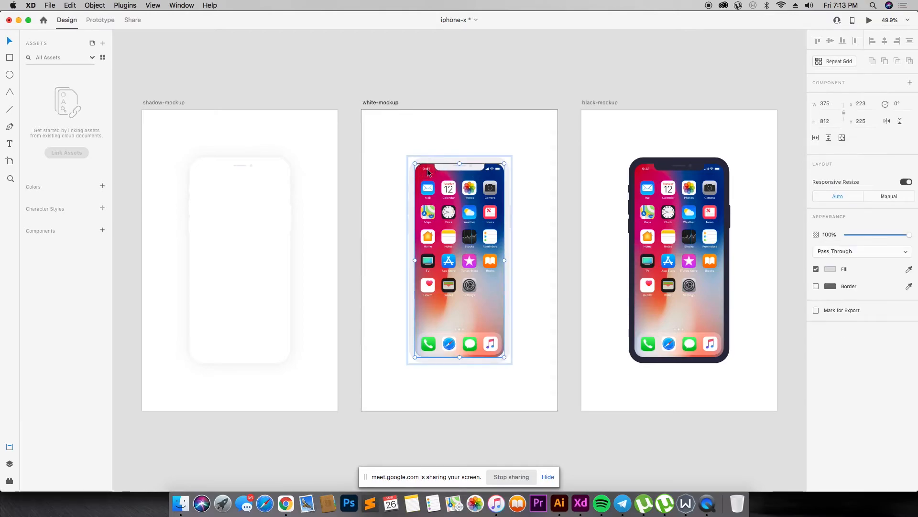
double_click(425, 172)
left_click(429, 169)
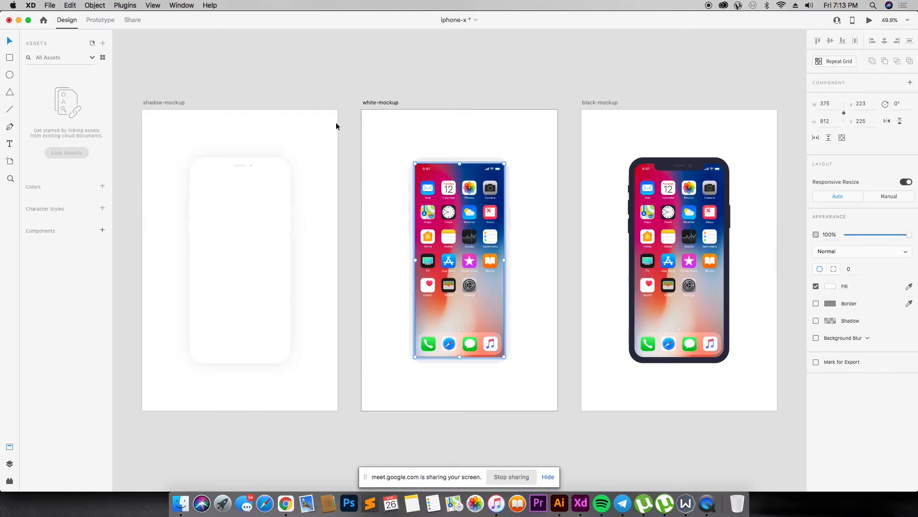
- Copy the empty shadow-mockup phone frame and paste it into the Untitled-1 booking app document
double_click(284, 128)
left_click(236, 178)
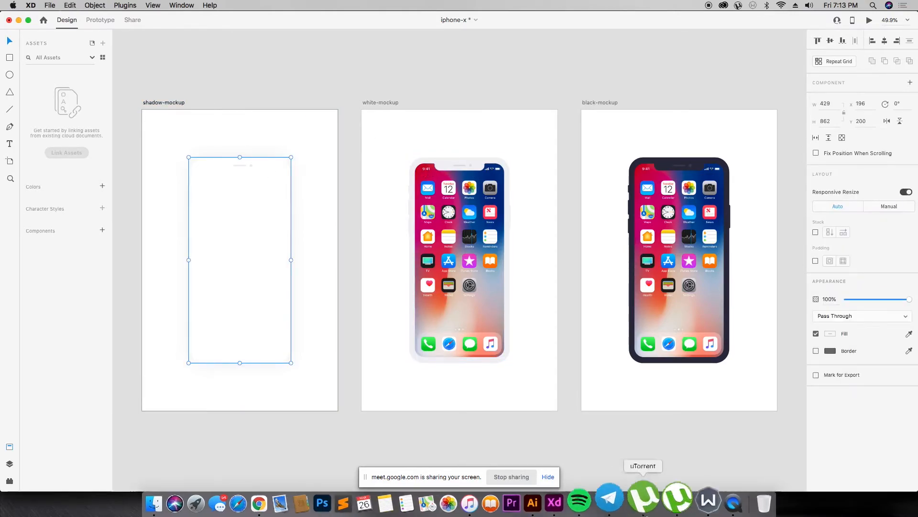
right_click(580, 488)
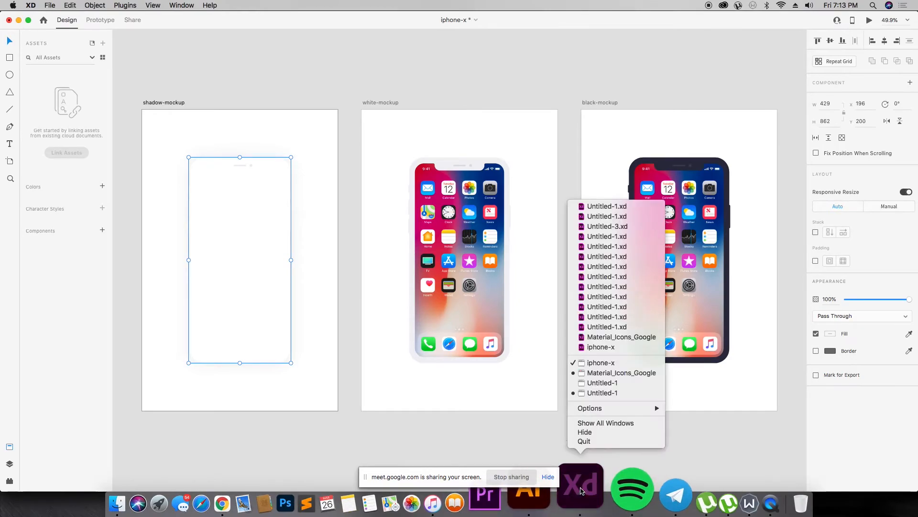
left_click(600, 393)
key("super+v")
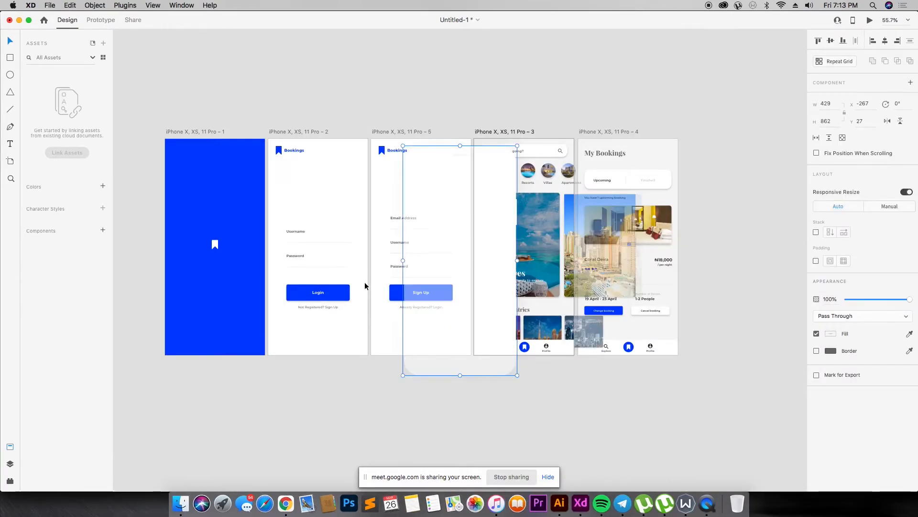
- Move the pasted phone frame off the artboards onto the empty canvas beside artboard 1
key("super+minus")
key("super+minus")
key("super+minus")
left_click(465, 252)
left_click(458, 254)
left_click_drag(458, 254, 253, 249)
left_click(297, 216)
left_click(301, 196)
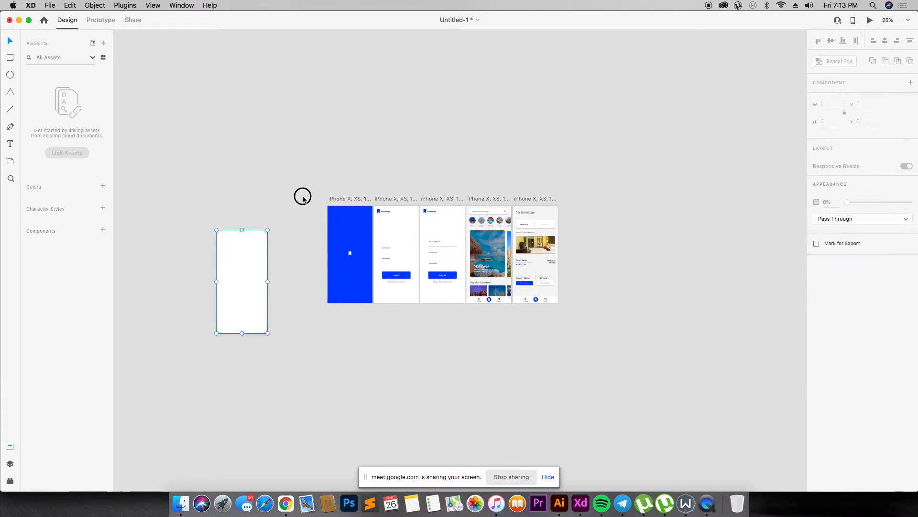
- Place a copy of the login screen's logo, fields, button and sign-up line onto the white phone frame
key("z")
left_click_drag(175, 149, 646, 373)
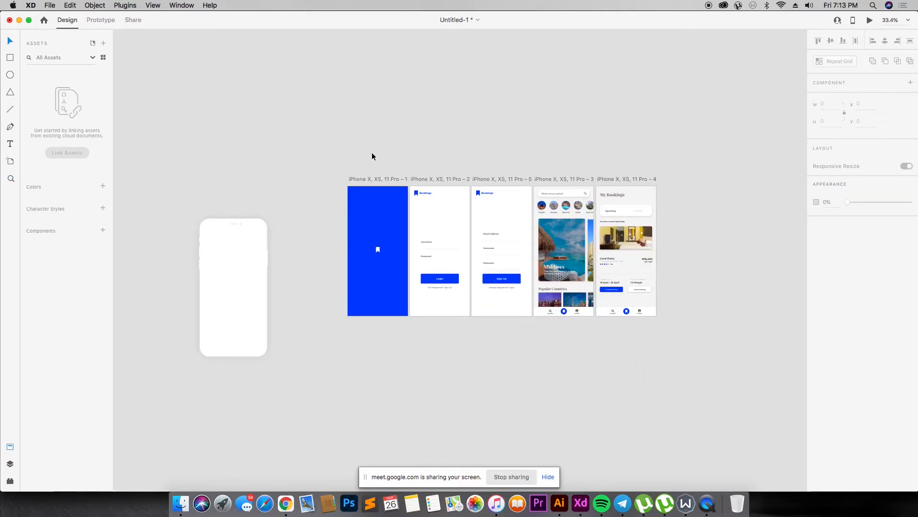
left_click_drag(415, 167, 468, 334)
left_click_drag(529, 163, 585, 330)
left_click_drag(411, 139, 244, 329)
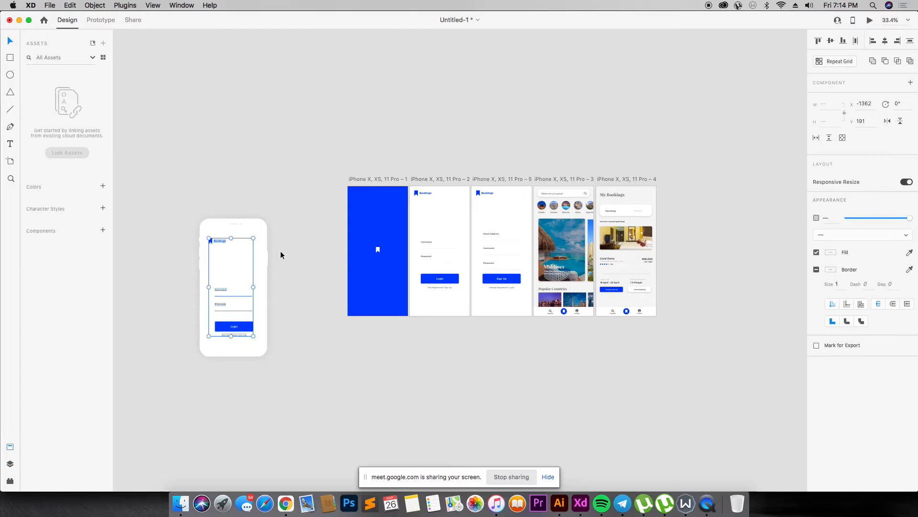
- Shift the login content slightly within the phone frame and lower the Bookings logo to sit above the Username field
key("z")
left_click_drag(185, 197, 309, 373)
key("v")
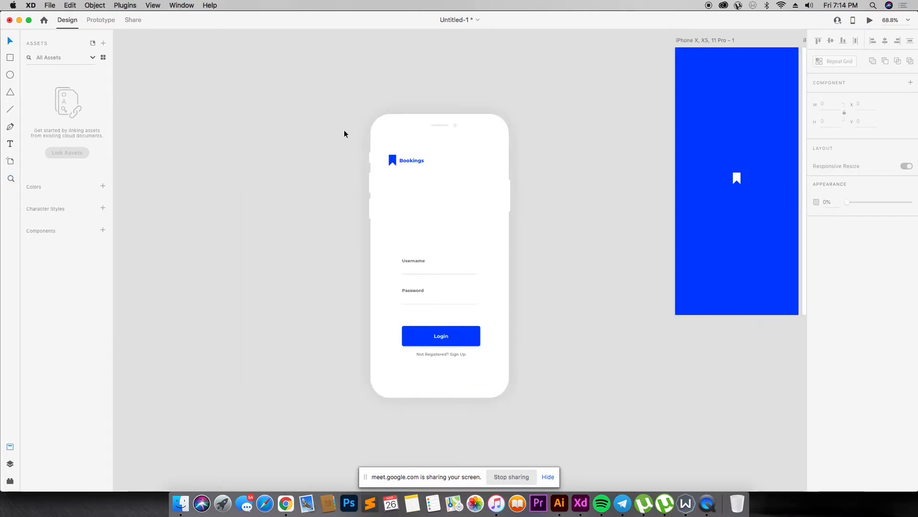
left_click(406, 189)
double_click(392, 160)
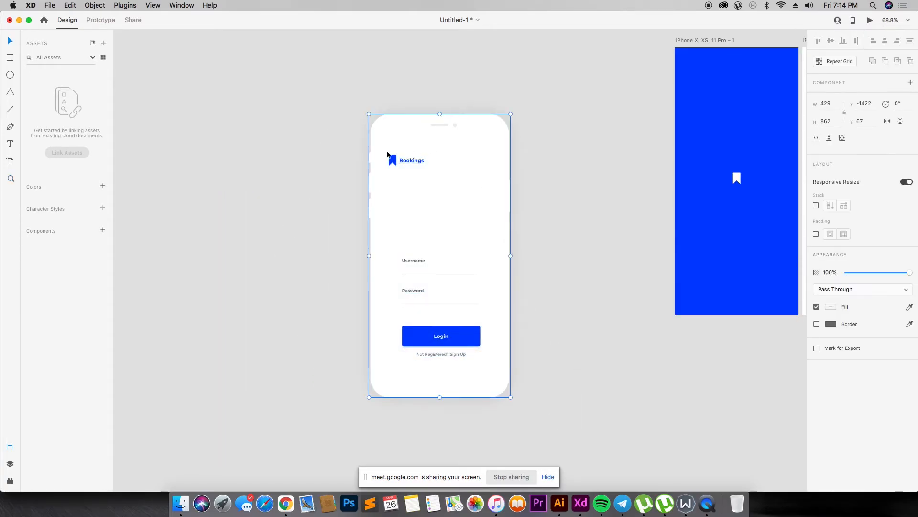
left_click_drag(317, 137, 492, 380)
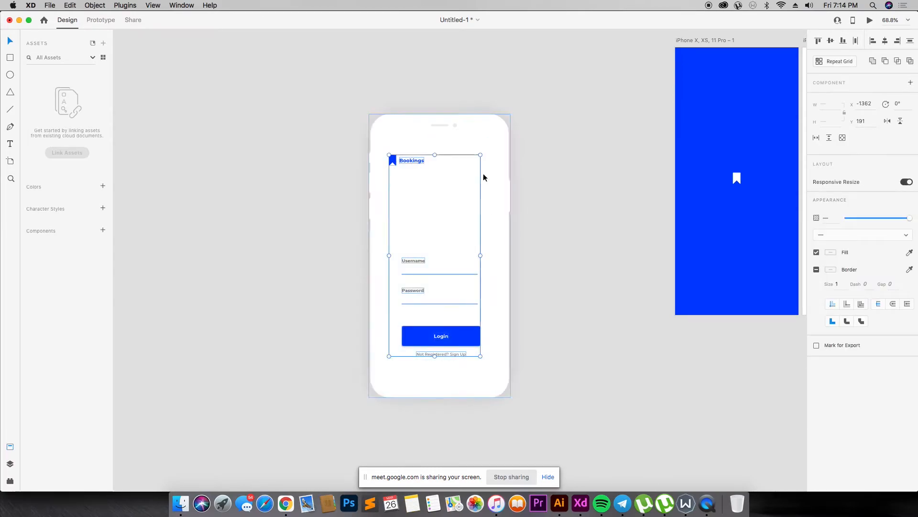
left_click_drag(421, 164, 422, 160)
left_click(395, 159)
double_click(438, 158)
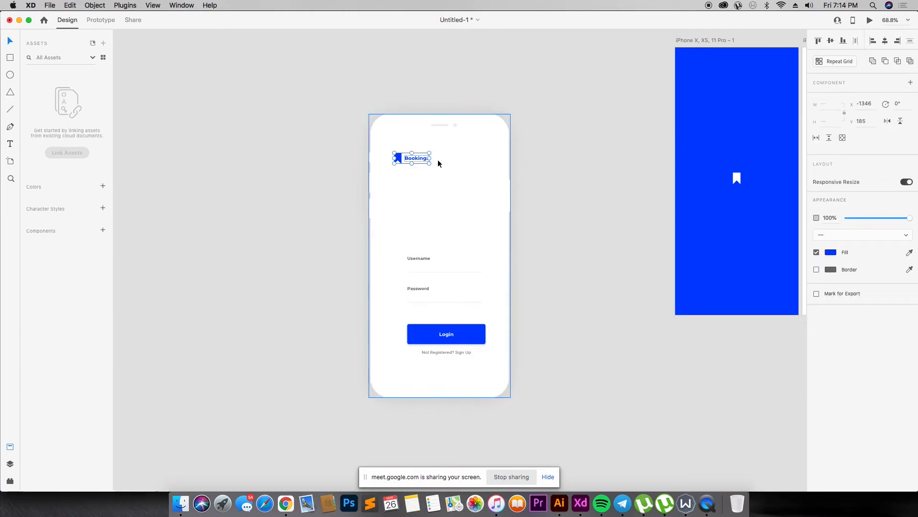
left_click_drag(420, 159, 447, 207)
- Group the login content and align it to the horizontal and vertical centre of the phone frame
left_click_drag(564, 159, 391, 391)
key("super+g")
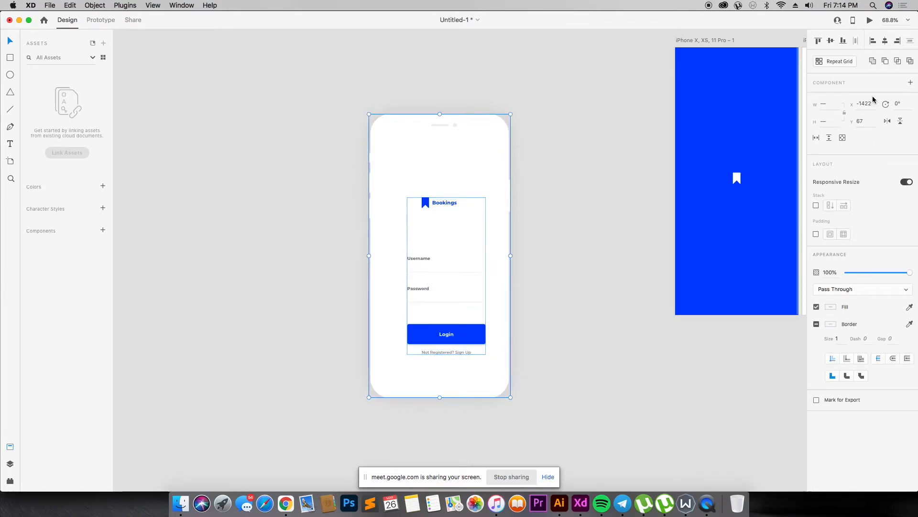
left_click(885, 42)
left_click(465, 76)
left_click_drag(352, 76, 529, 255)
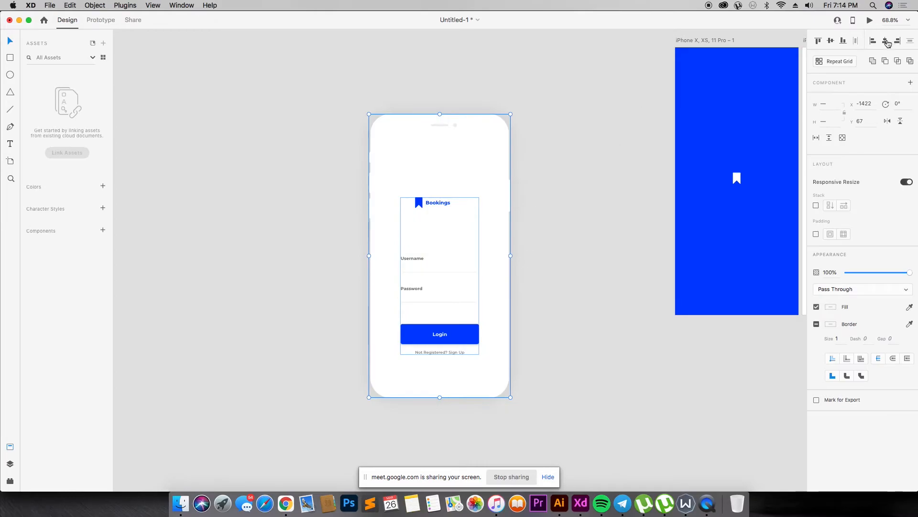
left_click(831, 41)
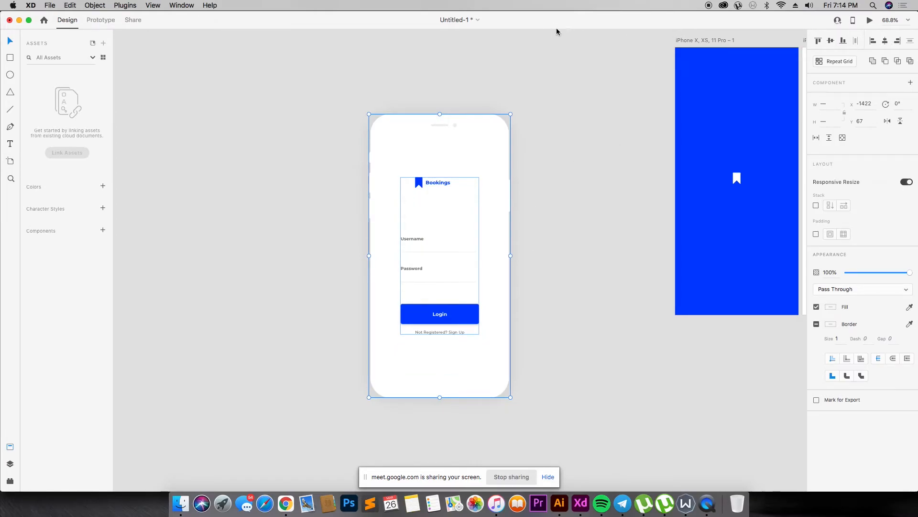
left_click(513, 136)
left_click_drag(353, 106, 554, 423)
left_click(554, 423)
- Group the Bookings icon and text on artboards 2 and 5, and centre each logo horizontally on its artboard
key("super+minus")
key("super+minus")
key("z")
left_click_drag(507, 156, 743, 309)
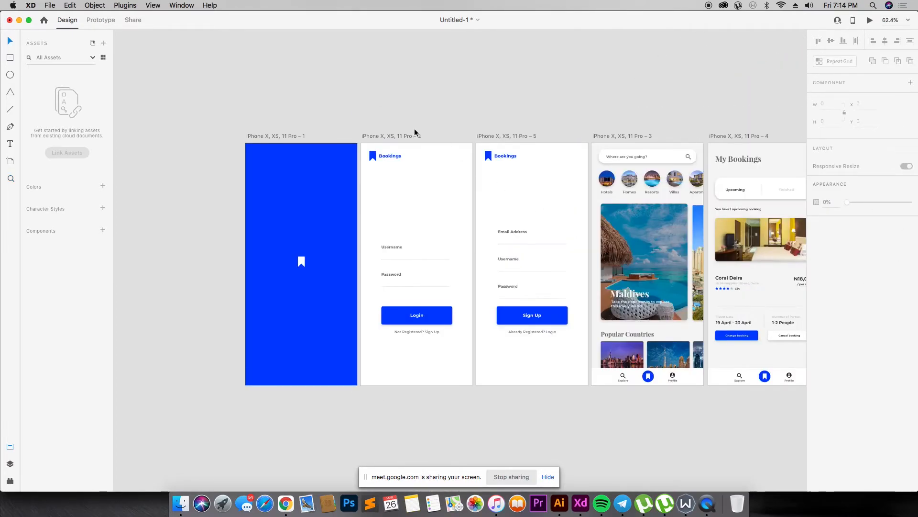
left_click(390, 154)
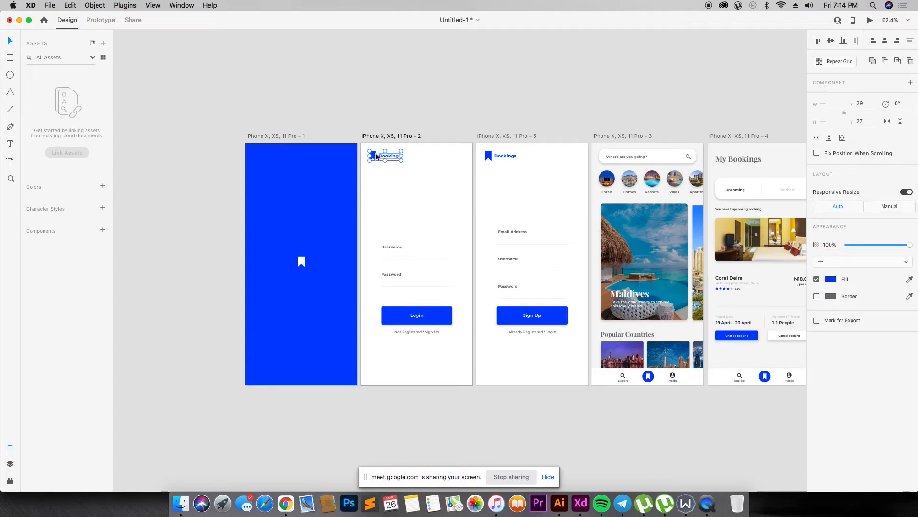
left_click(506, 157)
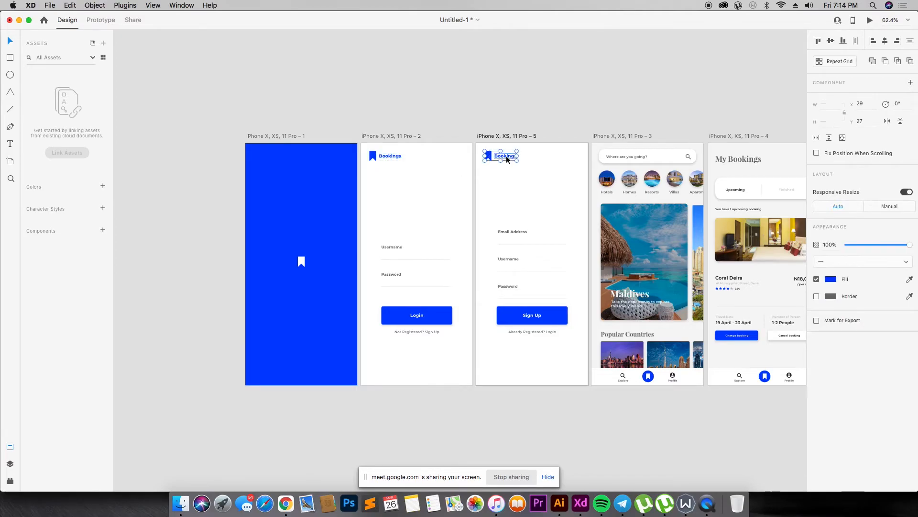
left_click(390, 155)
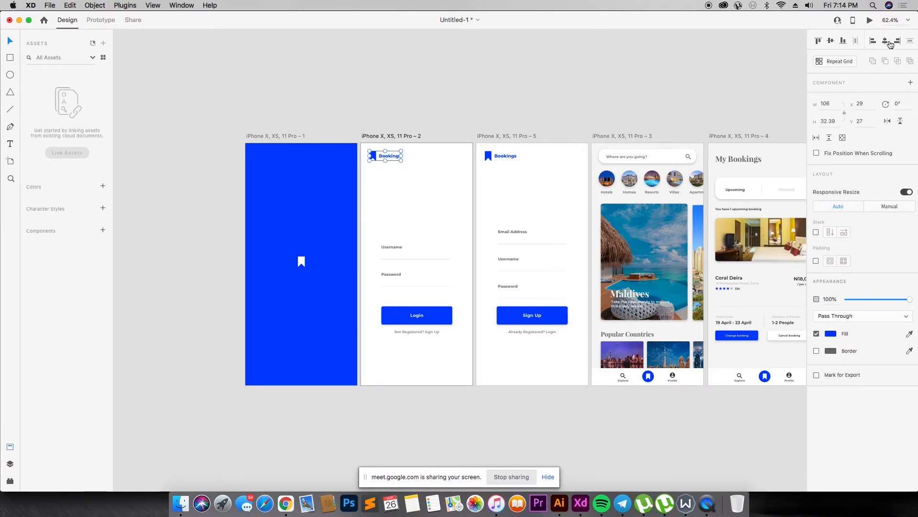
left_click(886, 41)
left_click(489, 161)
left_click(885, 41)
- Place the Bookings logos above the form fields on artboards 2 and 5 and match their Y position at 153
left_click(830, 41)
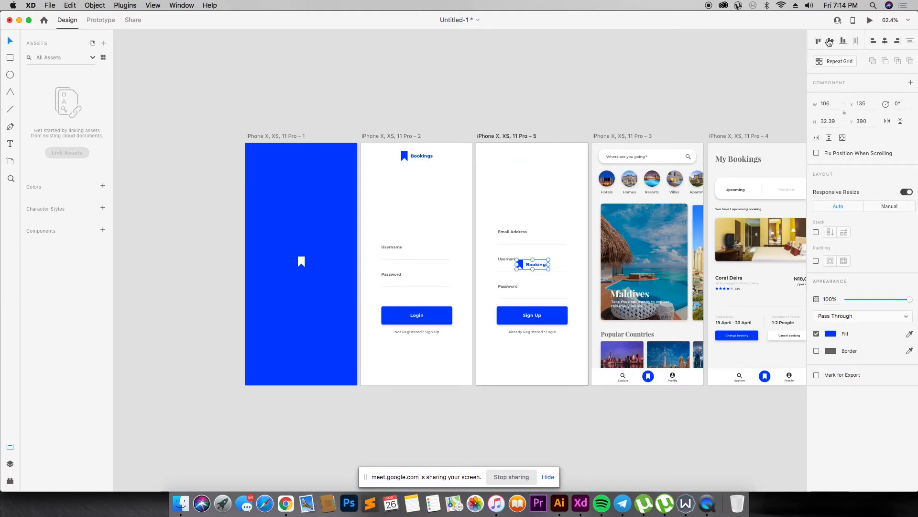
left_click_drag(535, 269, 535, 198)
left_click_drag(417, 155, 416, 191)
left_click(525, 191)
left_click(866, 120)
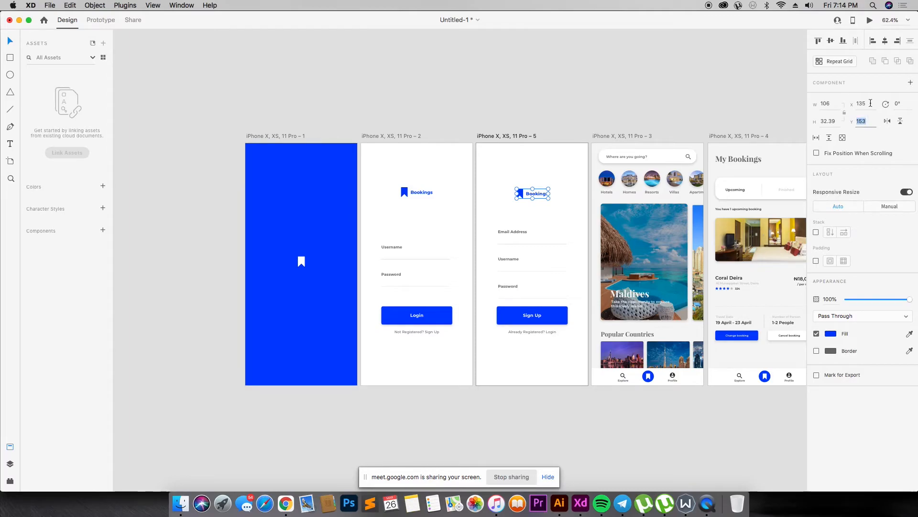
left_click(416, 194)
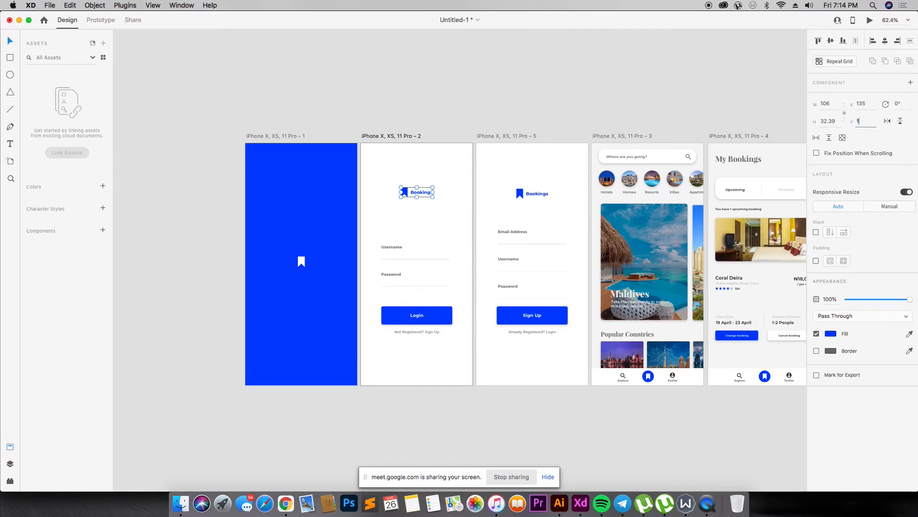
key("Return")
left_click(413, 104)
- Move the login phone mockup up and to the left, away from the artboards
left_click_drag(234, 106, 867, 438)
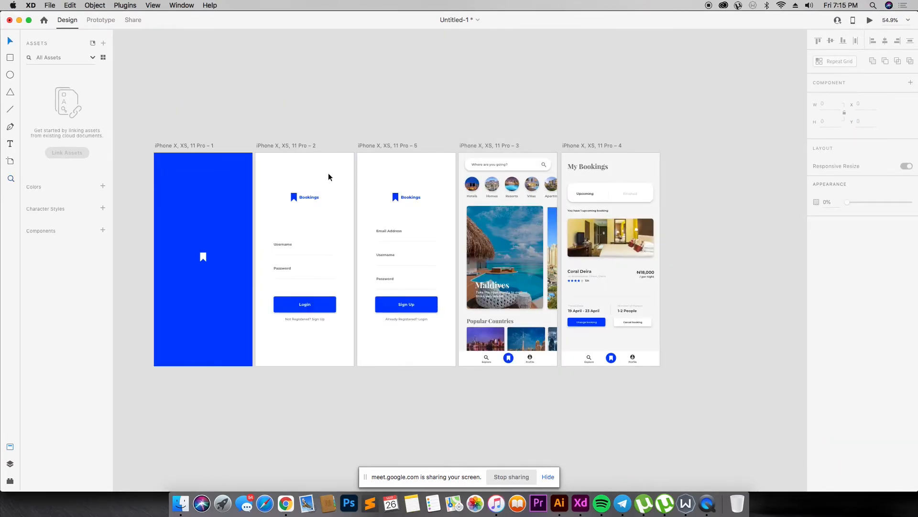
key("super+minus")
key("super+minus")
key("z")
left_click_drag(170, 205, 491, 356)
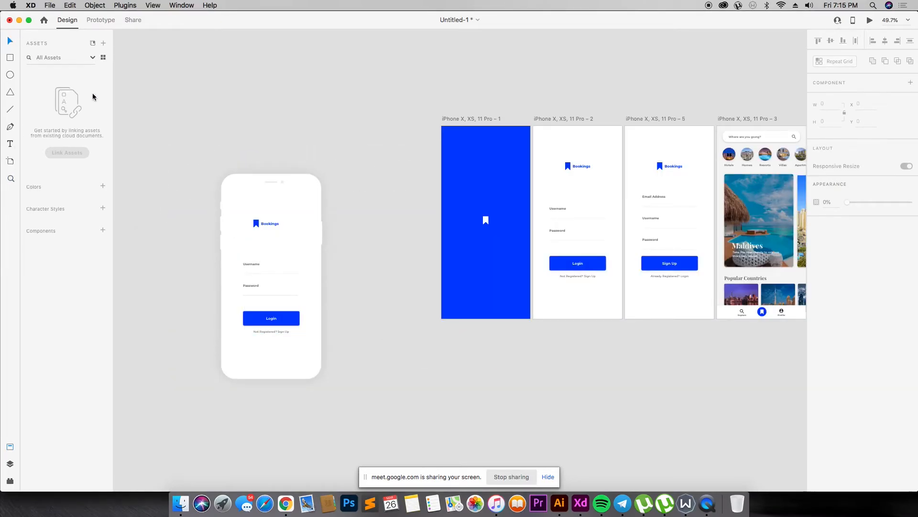
left_click_drag(296, 307, 227, 244)
left_click(308, 199)
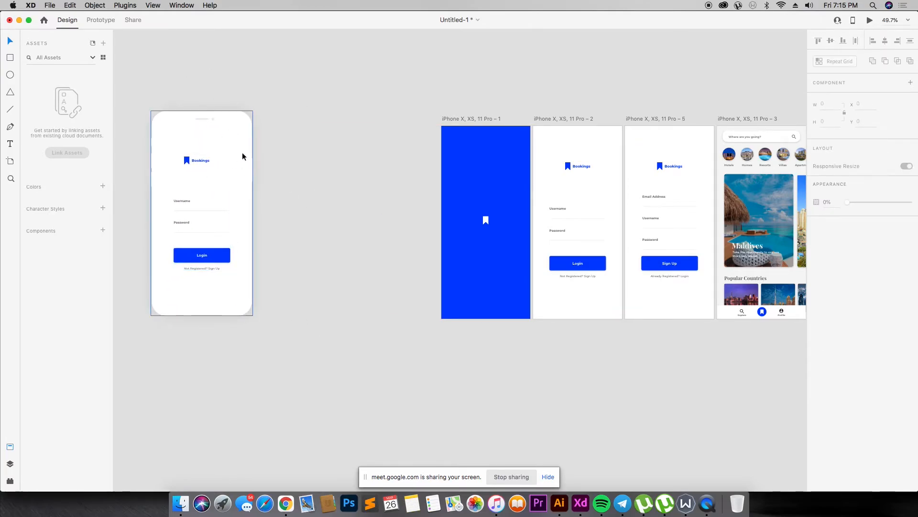
- Duplicate the login phone mockup and place the copy between the original and the splash artboard
left_click(749, 119)
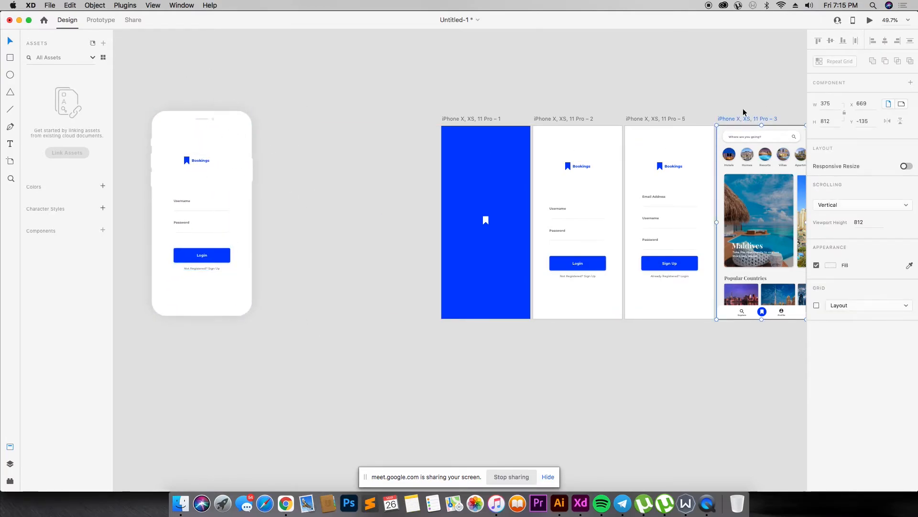
left_click(254, 311)
left_click_drag(242, 213, 329, 219)
left_click_drag(734, 84, 723, 360)
left_click(212, 87)
- Delete the login content from the duplicated phone mockup, leaving only the empty phone frame
left_click_drag(168, 82, 290, 364)
left_click(292, 271)
left_click_drag(191, 68, 274, 304)
left_click(269, 299, "shift")
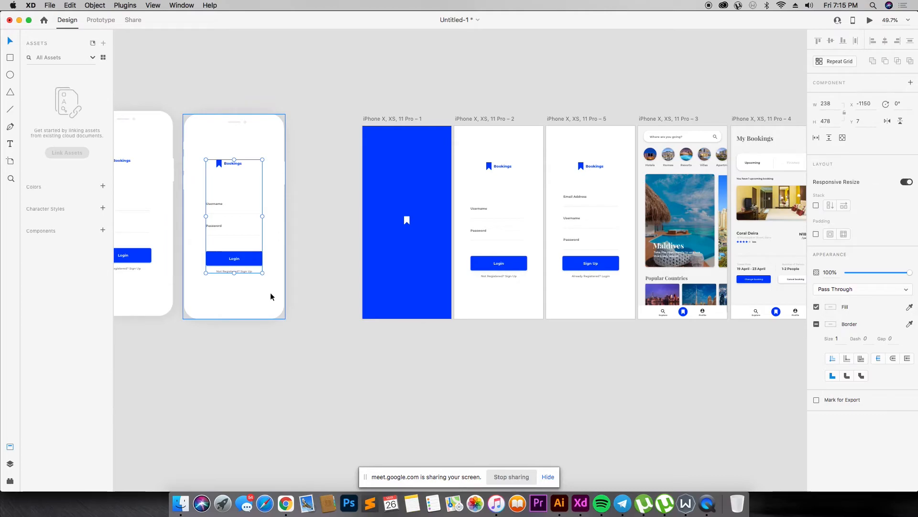
key("Delete")
- Paste a copy of the home screen's search bar, categories, destination cards and navigation onto the empty phone frame
key("super+v")
left_click_drag(686, 192, 232, 186)
left_click(297, 60)
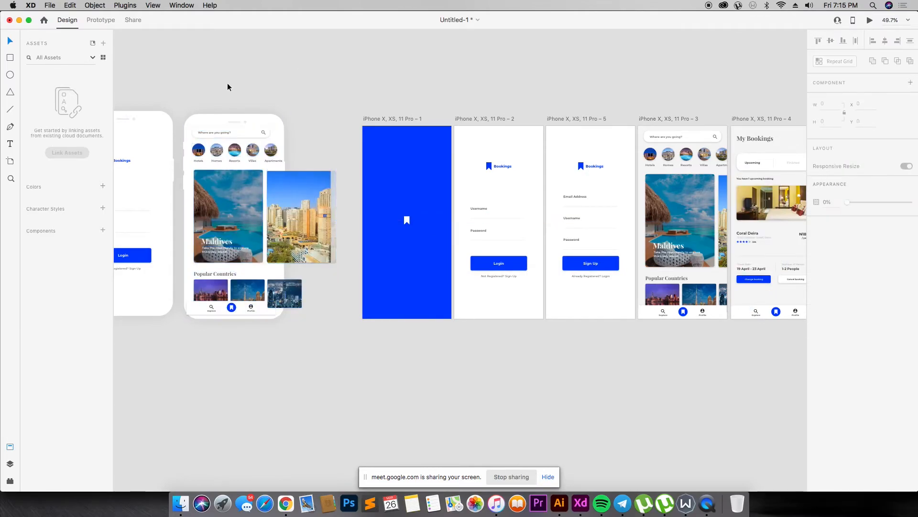
left_click_drag(170, 71, 311, 349)
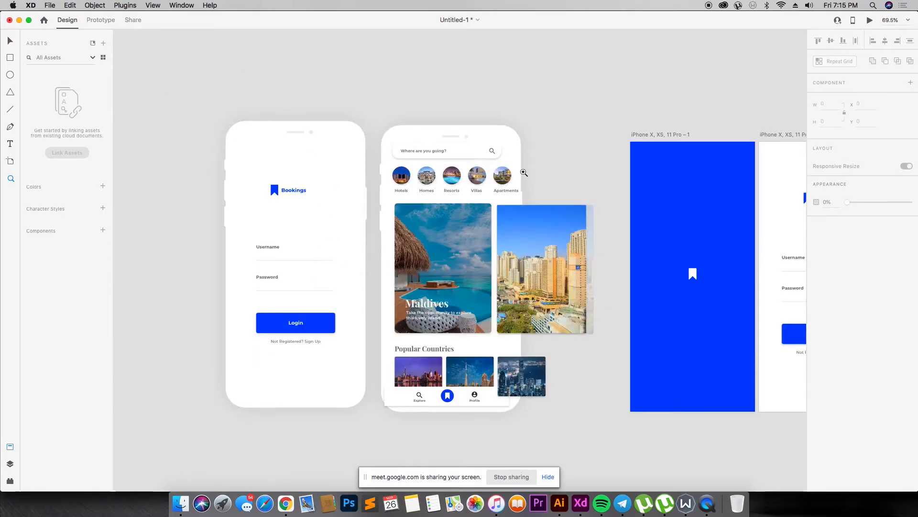
left_click(563, 143)
key("v")
left_click_drag(373, 85, 550, 449)
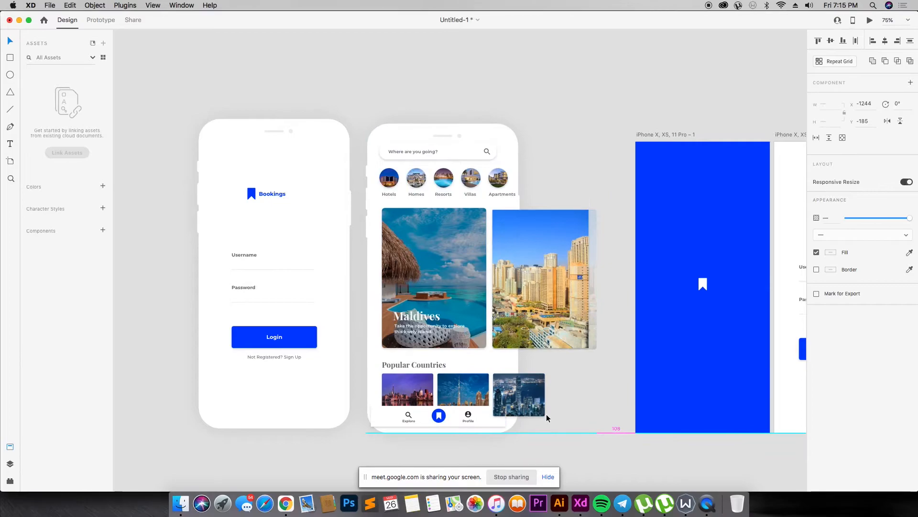
left_click(476, 95)
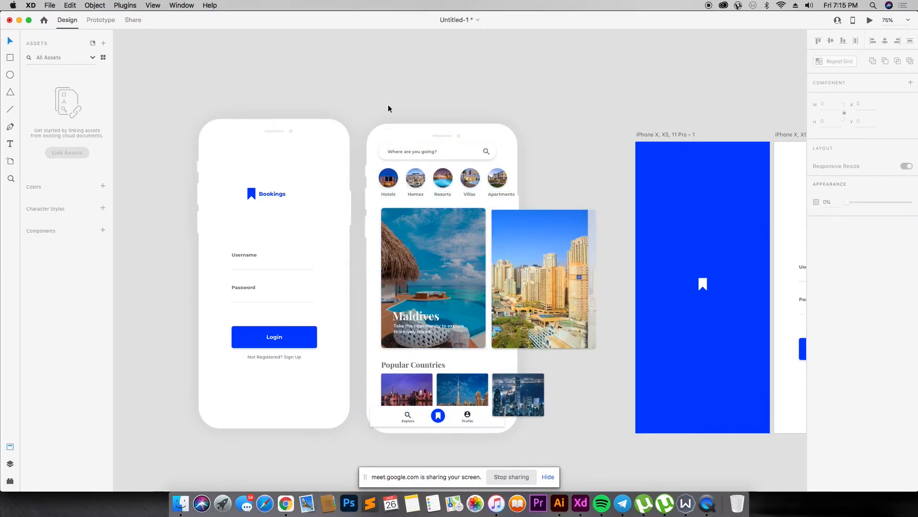
- Try removing the white bar behind the navigation icons in the home phone mockup
left_click(399, 427)
key("Delete")
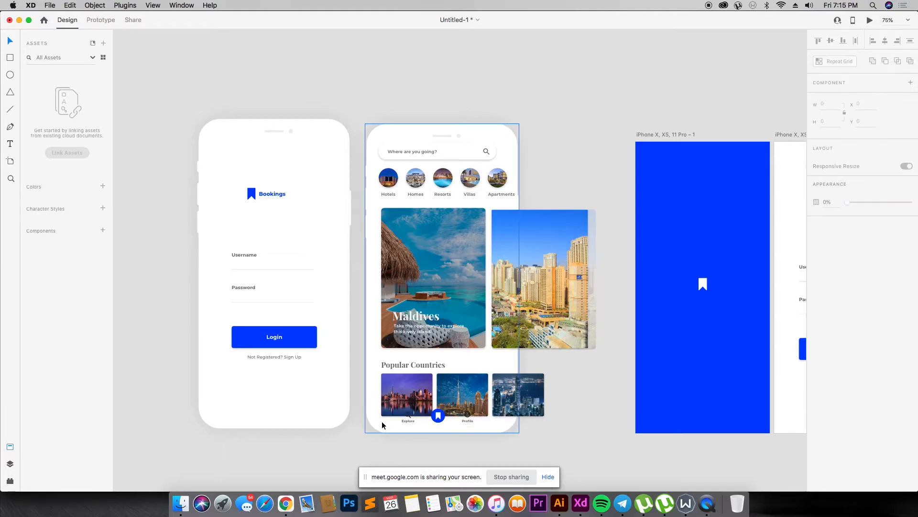
key("super+z")
- Try extending the white navigation bar down towards the bottom edge of the phone frame
left_click_drag(353, 348, 593, 448)
key("v")
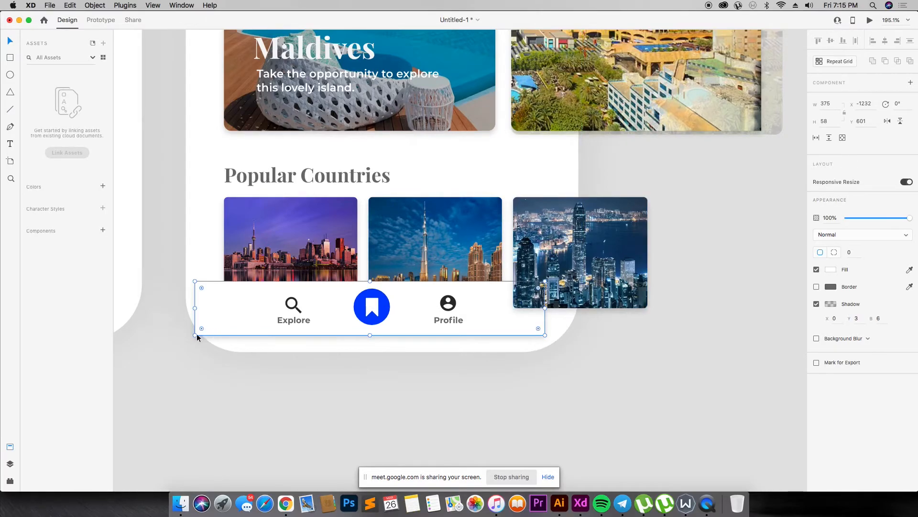
left_click_drag(370, 335, 382, 350)
left_click(546, 239)
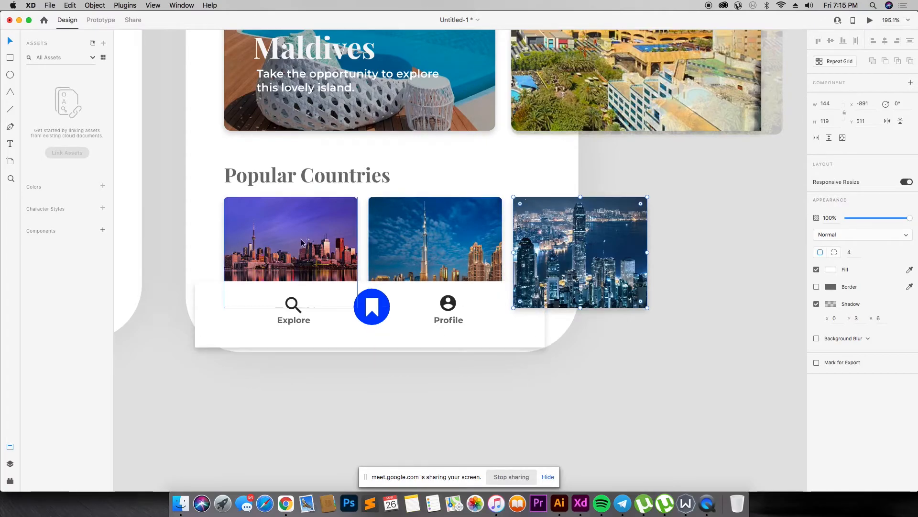
key("super+minus")
key("super+minus")
key("super+minus")
key("super+z")
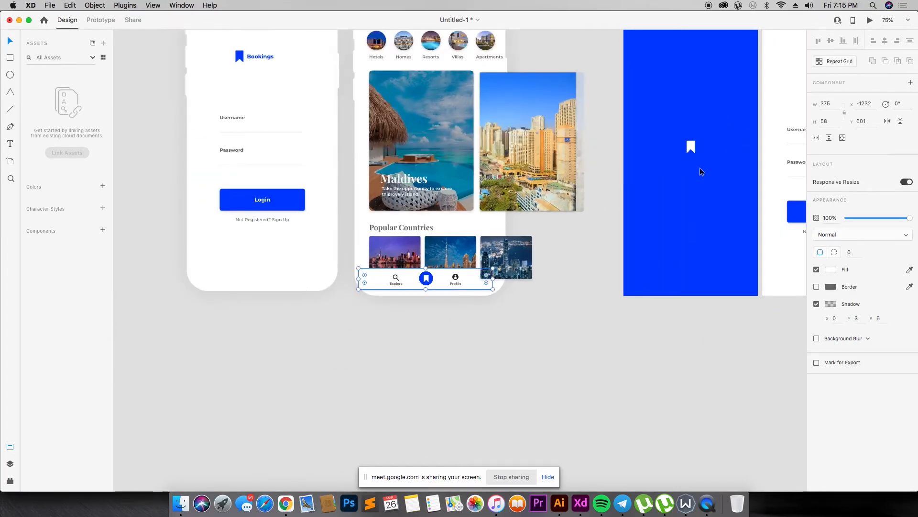
- Scale down all the home screen content proportionally and reposition it slightly lower and further right within the phone frame
scroll(466, 158, "up", 5)
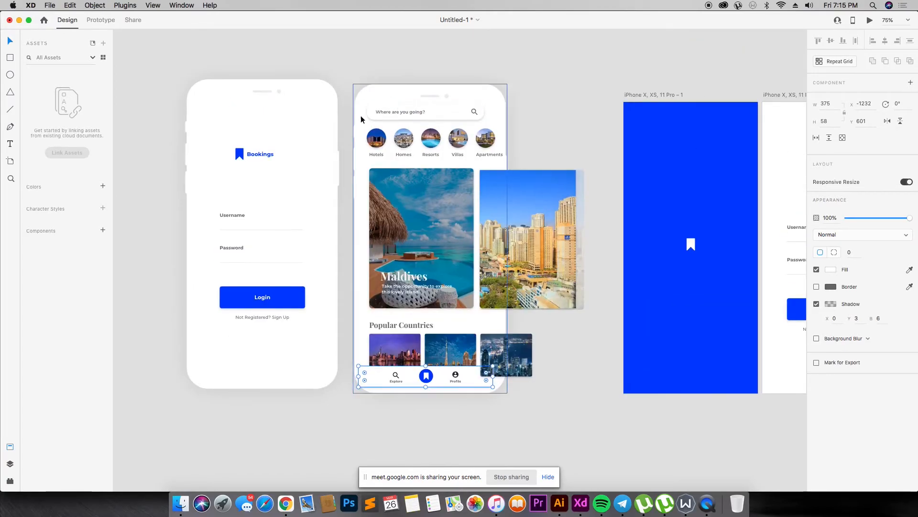
left_click_drag(354, 101, 519, 405)
left_click(470, 90, "shift")
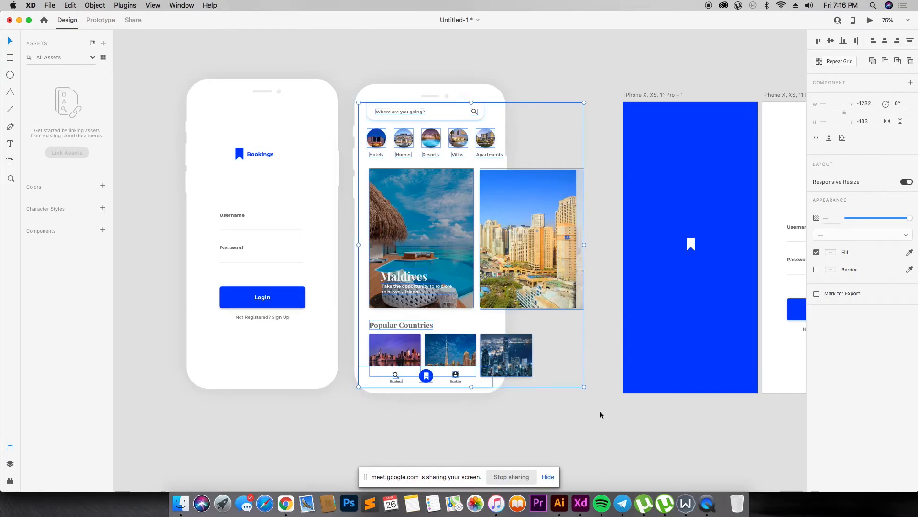
left_click_drag(585, 387, 569, 382)
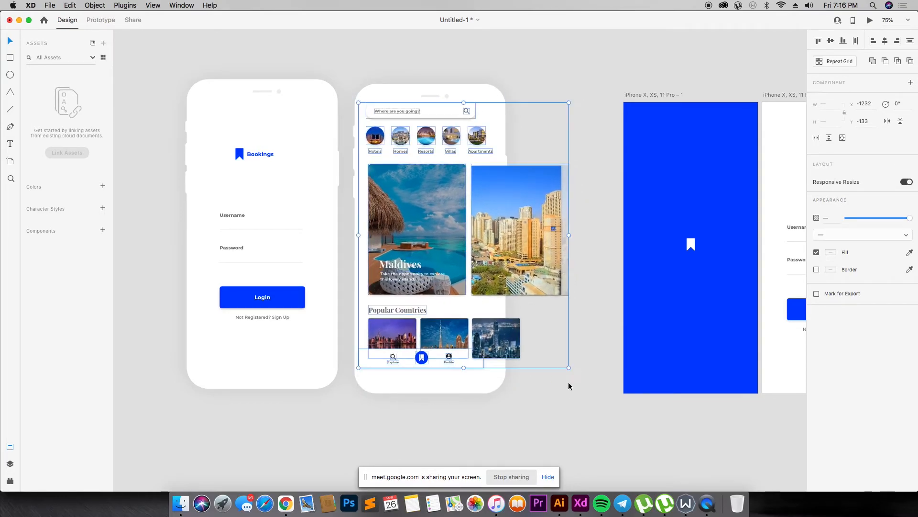
left_click_drag(495, 277, 499, 288)
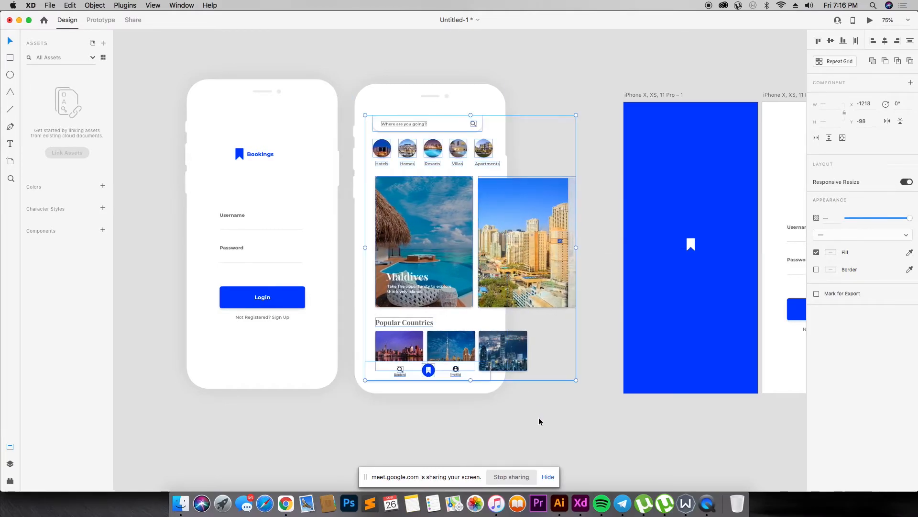
left_click(539, 420)
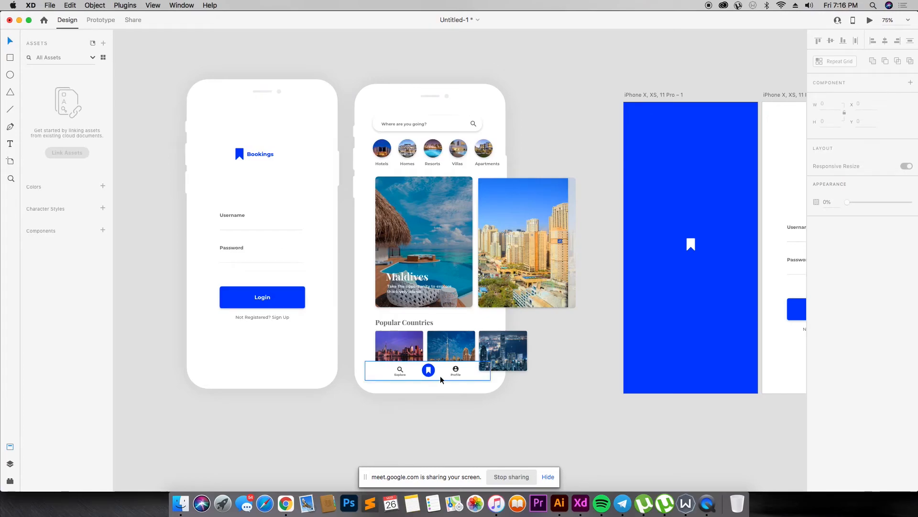
- Try deleting the scaled-down navigation bar's white background
left_click(441, 379)
key("Delete")
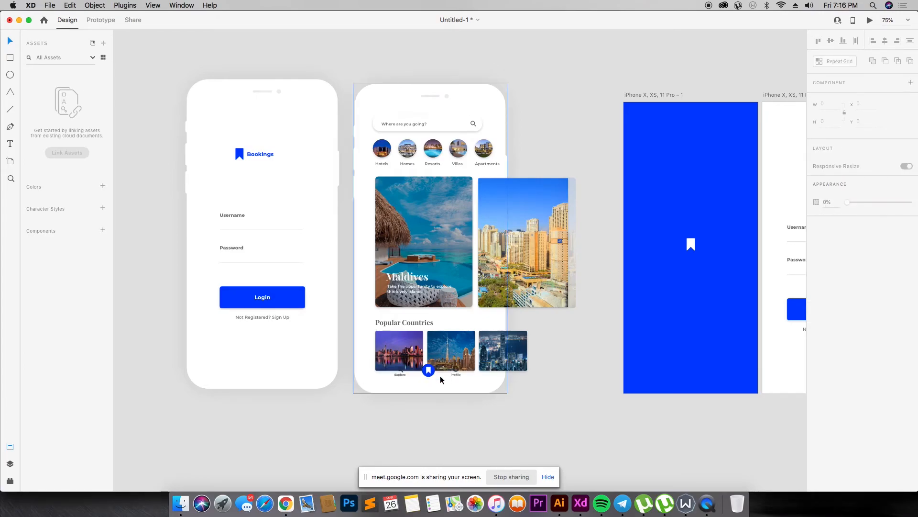
key("super+z")
key("Escape")
- Stretch the white navigation bar to about 431 by 93 so it spans the phone's width and reaches its bottom edge
key("z")
left_click_drag(357, 354, 560, 404)
left_click(225, 281)
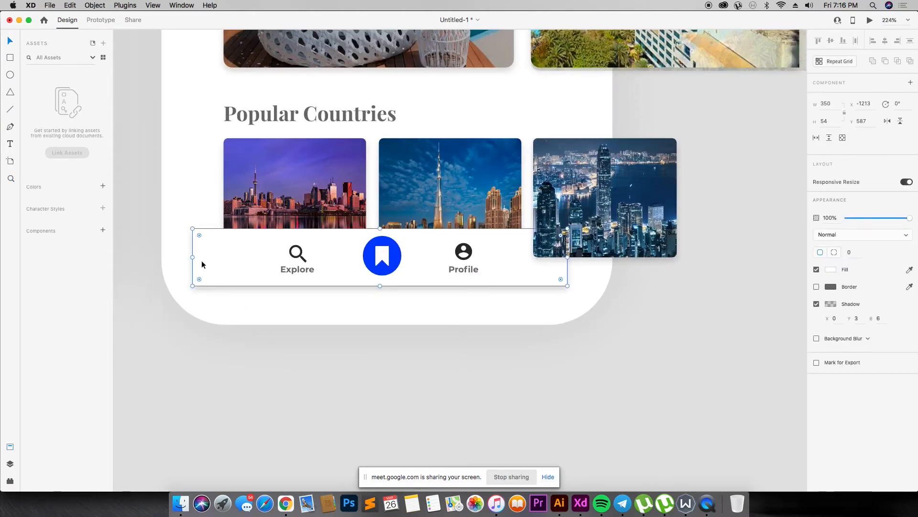
left_click_drag(186, 259, 161, 257)
left_click_drag(364, 287, 362, 328)
left_click_drag(569, 280, 622, 278)
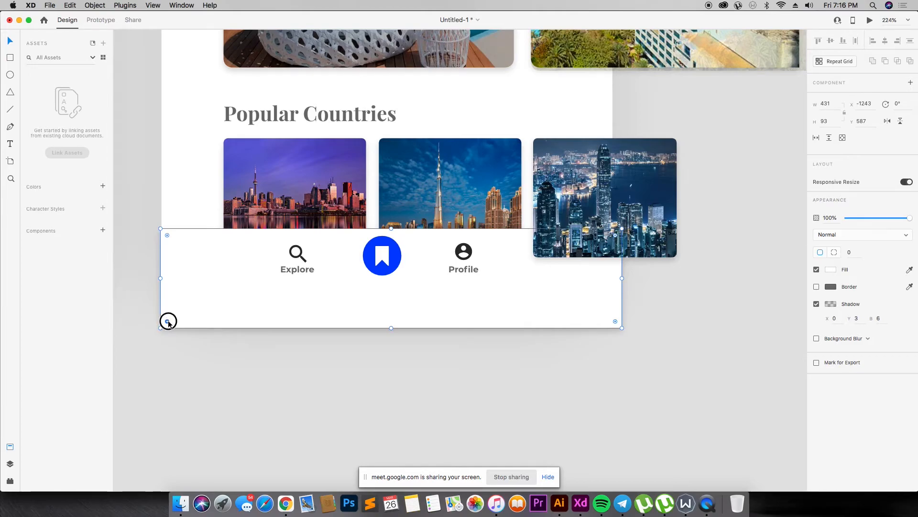
- Try rounding all corners of the navigation bar to 47 and shifting it to fit the phone frame's bottom curve
left_click_drag(168, 324, 192, 266)
left_click_drag(522, 288, 519, 267)
left_click(497, 323)
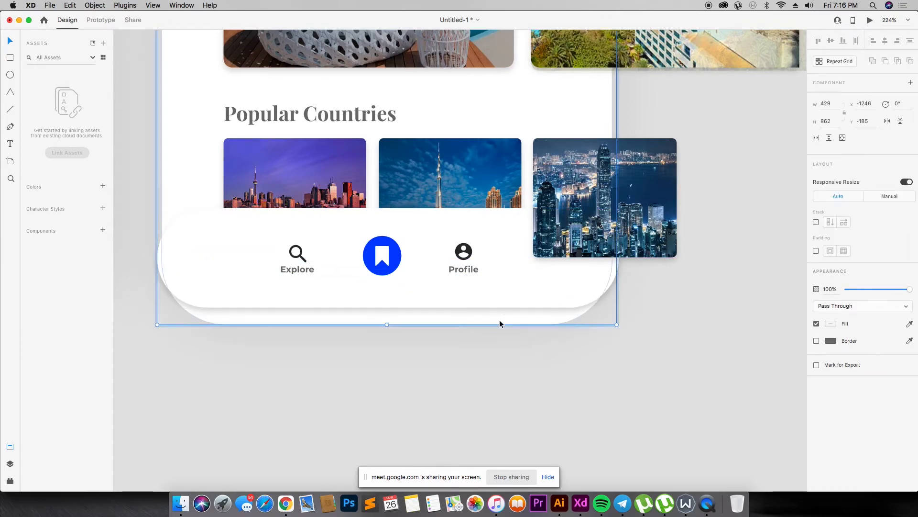
double_click(504, 323)
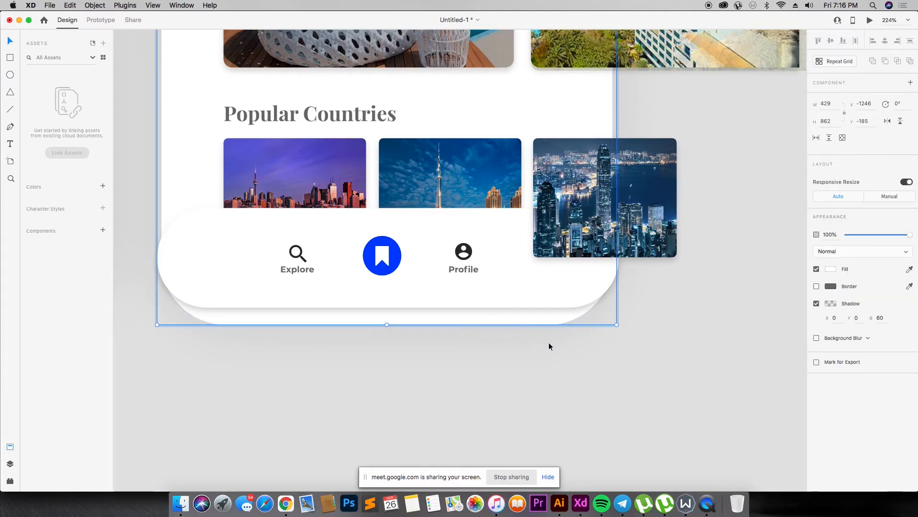
left_click(497, 322)
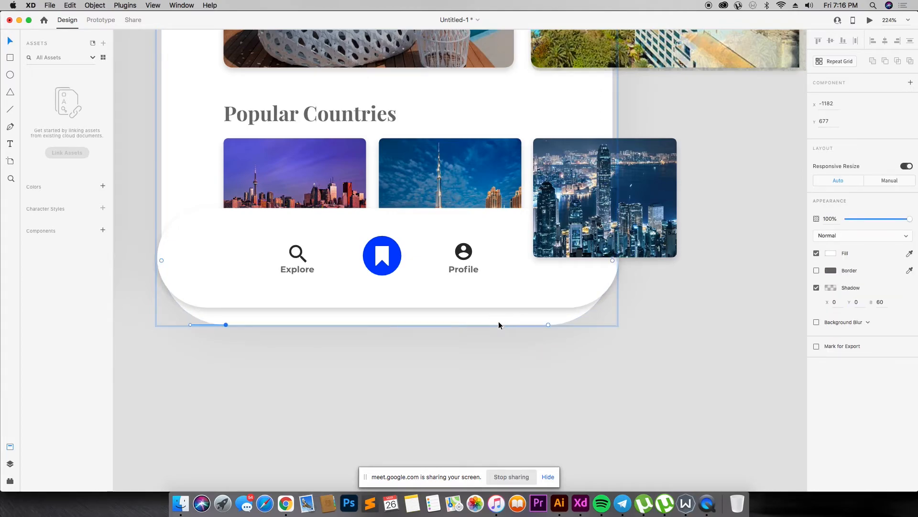
left_click(480, 292)
left_click_drag(480, 293, 480, 302)
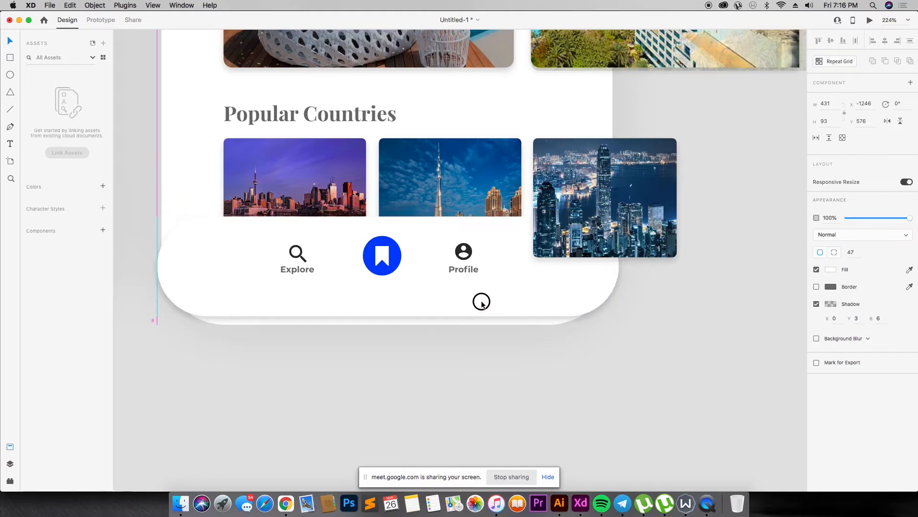
left_click_drag(271, 302, 271, 311)
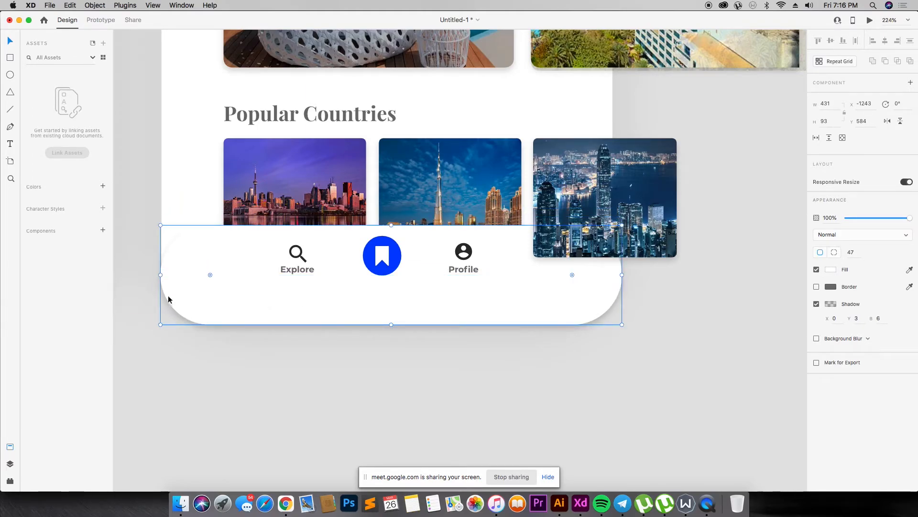
- Make the navigation bar's corners square again with separate radii, and set the bottom-left corner radius to 60
left_click_drag(219, 275, 163, 327)
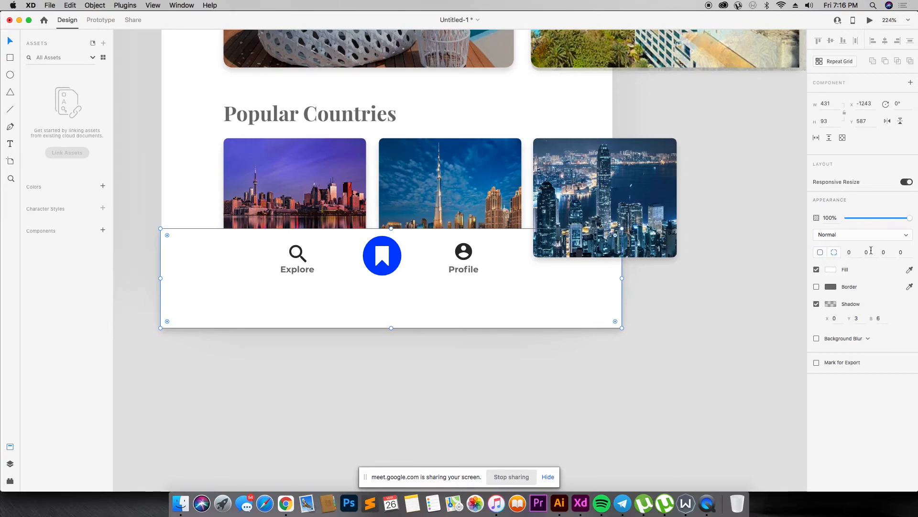
type("60")
key("Return")
left_click(901, 252)
type("60")
key("Return")
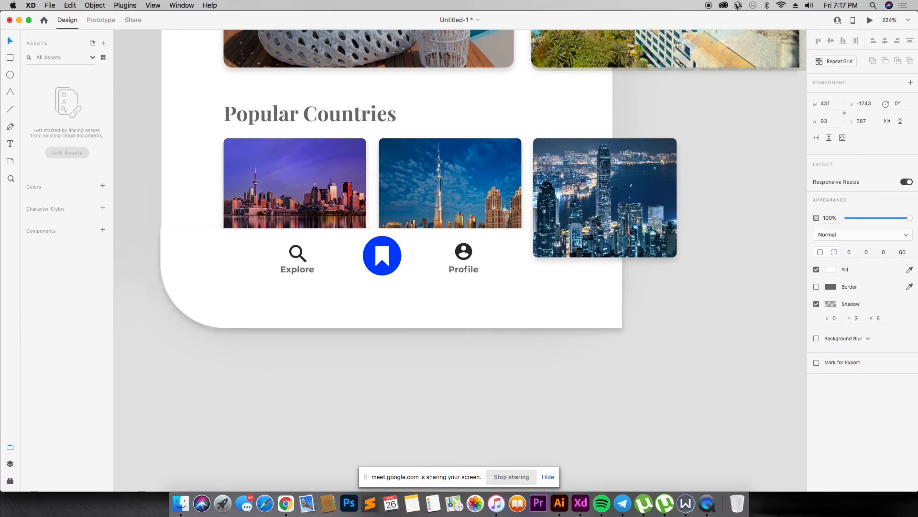
- Nudge the navigation bar up to the phone's bottom edge, and try a top-left corner radius of 60 before restoring it to 0
left_click_drag(338, 324, 340, 310)
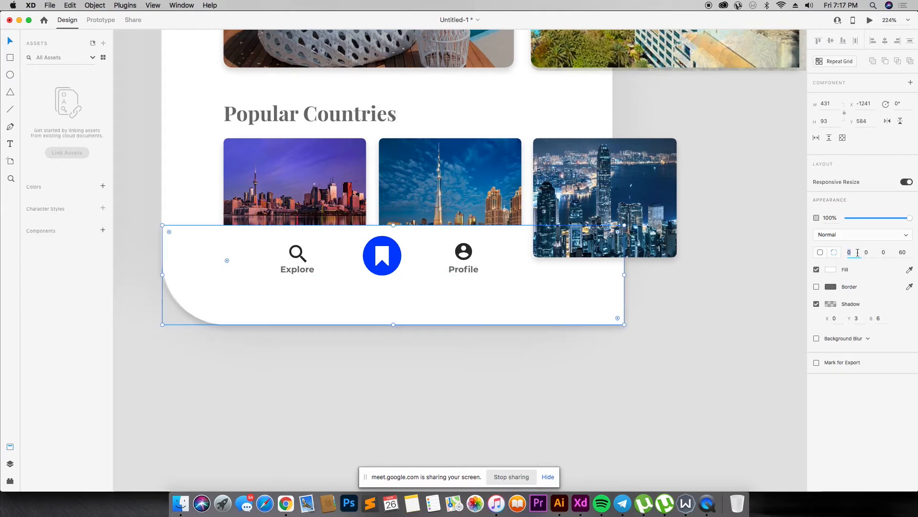
key("Return")
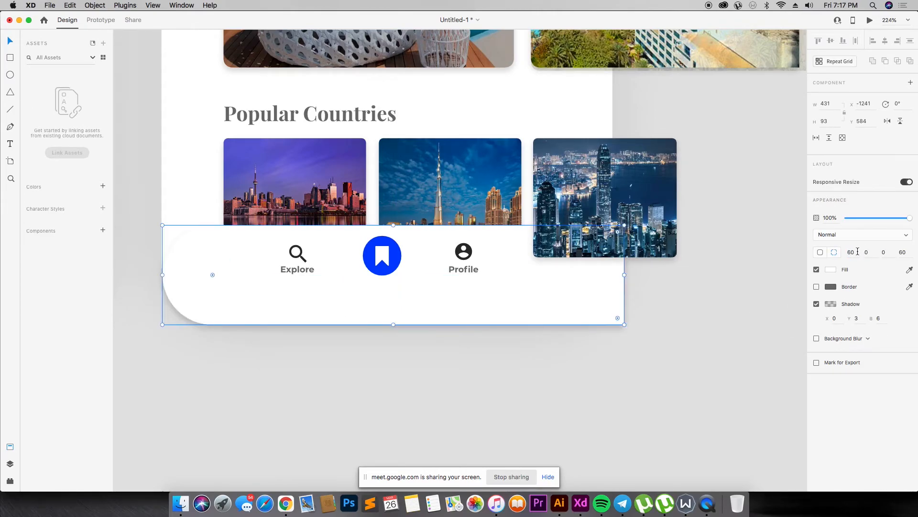
type("0")
key("Return")
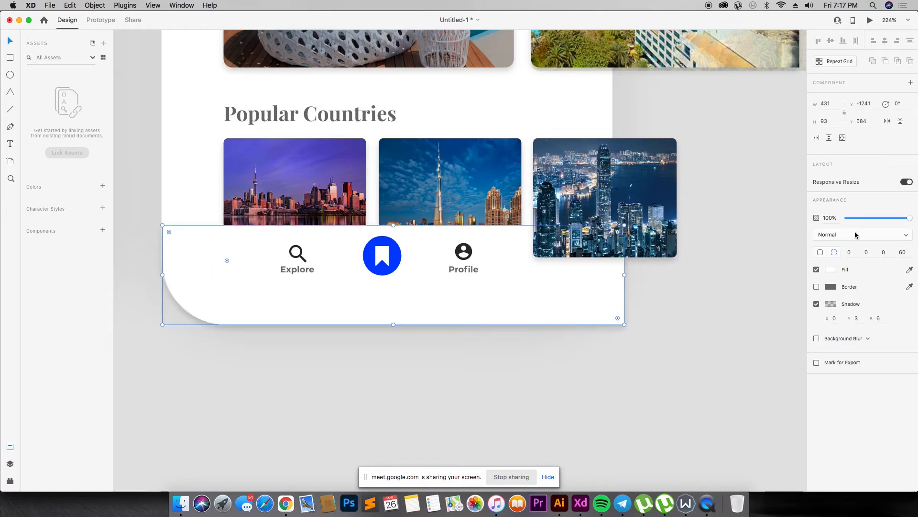
- Set the navigation bar's top-right corner radius to 60
left_click(870, 252)
type("60")
key("Return")
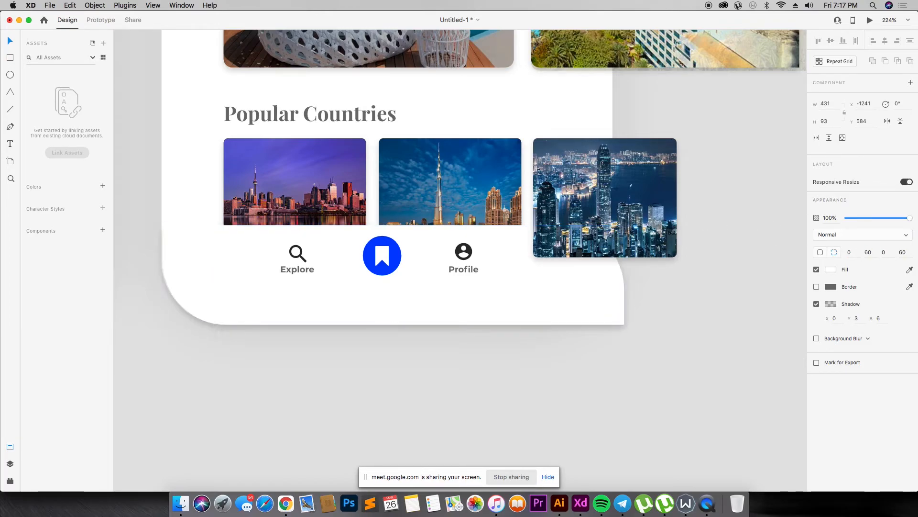
- Set the navigation bar's top-right corner radius to 0 and its bottom-right corner radius to 60
left_click(868, 255)
type("0")
left_click(886, 254)
type("60")
key("Return")
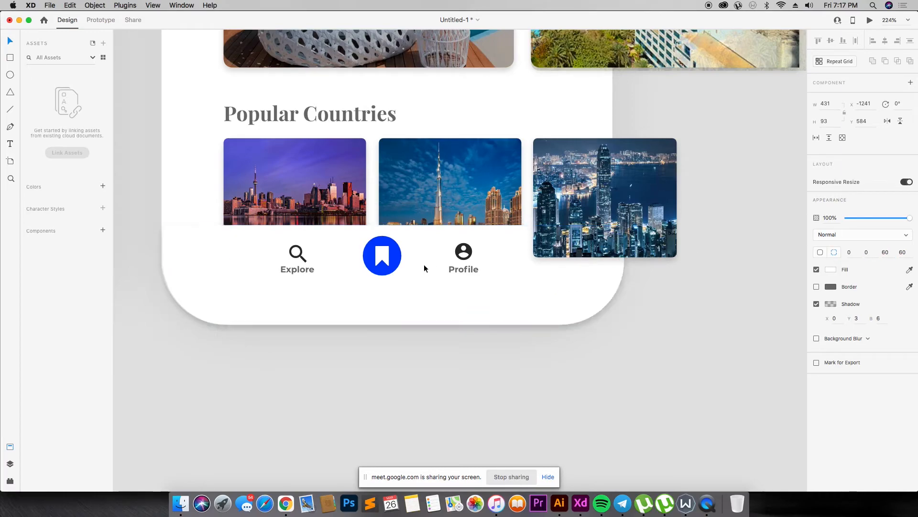
left_click(391, 354)
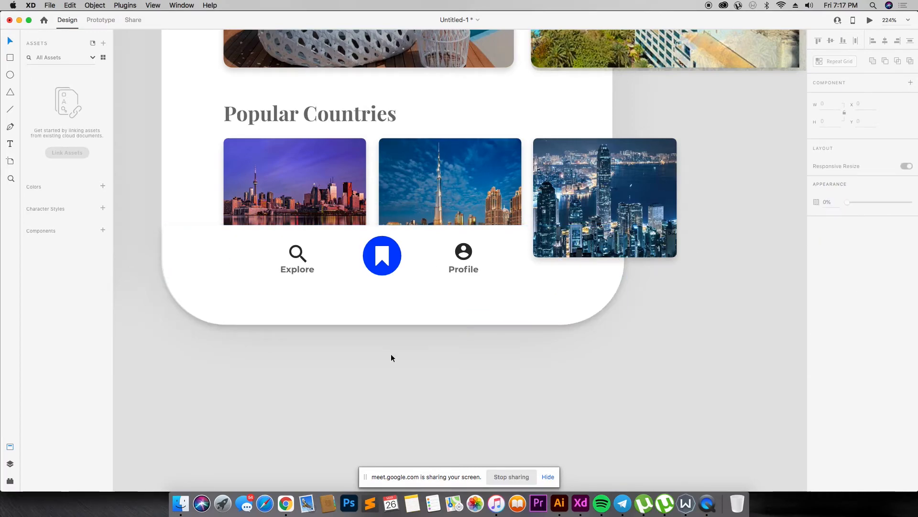
- Group the navigation bar's Explore icon and label, the bookmark button, and the Profile icon and label
left_click(307, 269)
left_click(302, 257, "shift")
left_click(379, 258, "shift")
left_click(463, 251, "shift")
left_click(463, 269, "shift")
key("super+g")
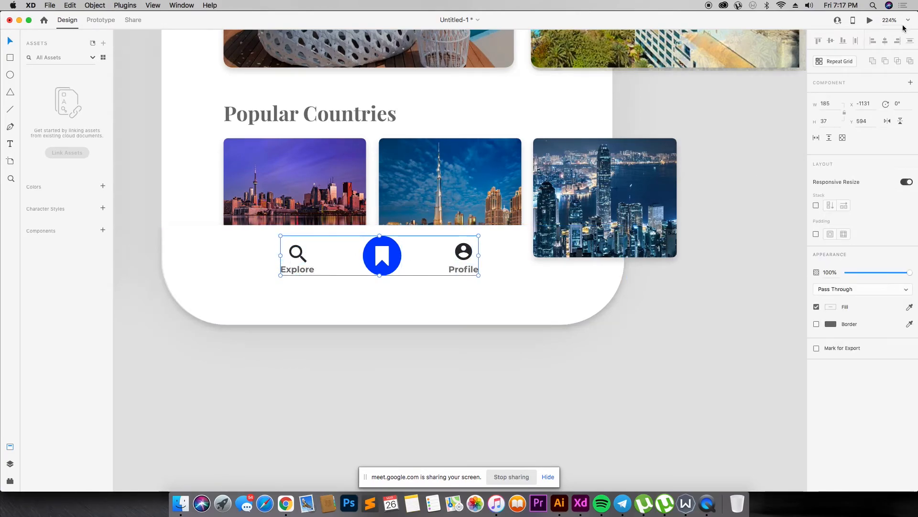
- Enlarge the navigation icon group to about 202 by 40 and centre it horizontally and vertically on the navigation bar
mouse_move(400, 263)
left_mouse_down()
mouse_move(426, 267)
mouse_move(412, 266)
left_mouse_up()
key("super+minus")
key("super+minus")
scroll(414, 267, "up", 3)
scroll(413, 266, "up", 2)
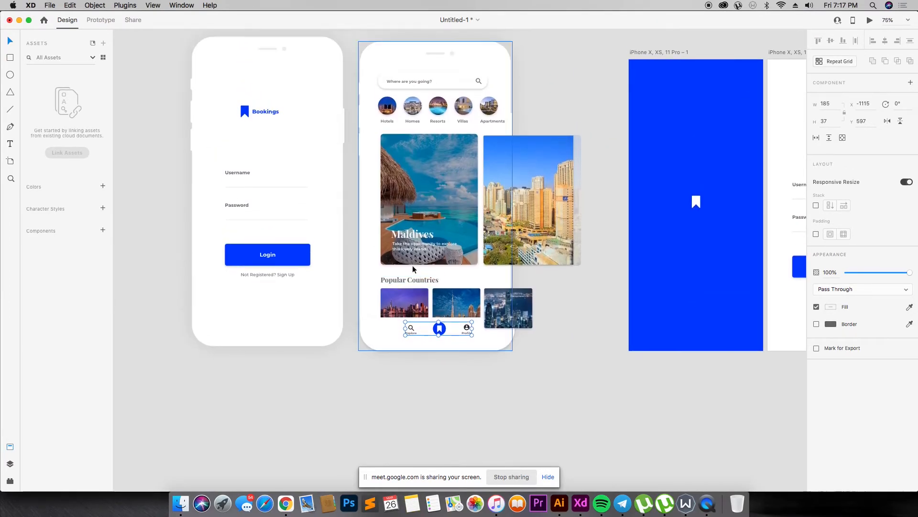
mouse_move(440, 331)
left_mouse_down()
mouse_move(478, 339)
mouse_move(441, 336)
left_mouse_up()
left_click(385, 330, "shift")
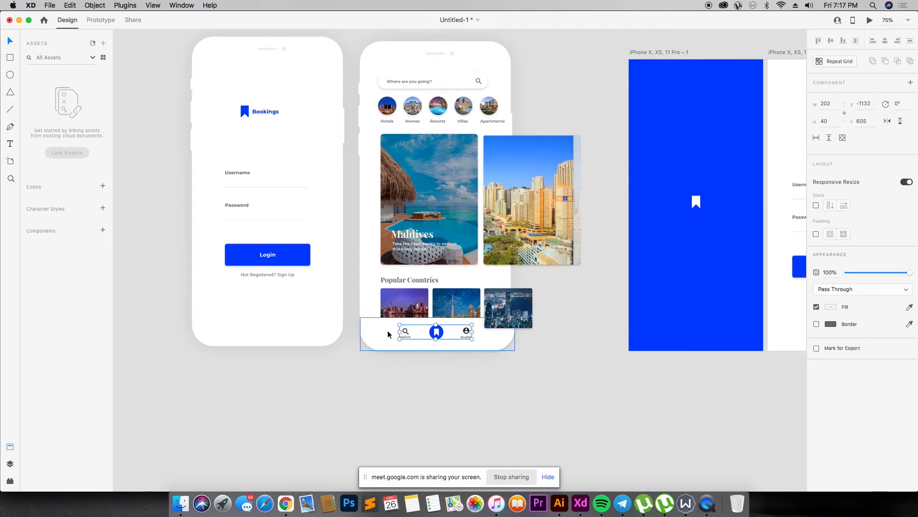
left_click(888, 41)
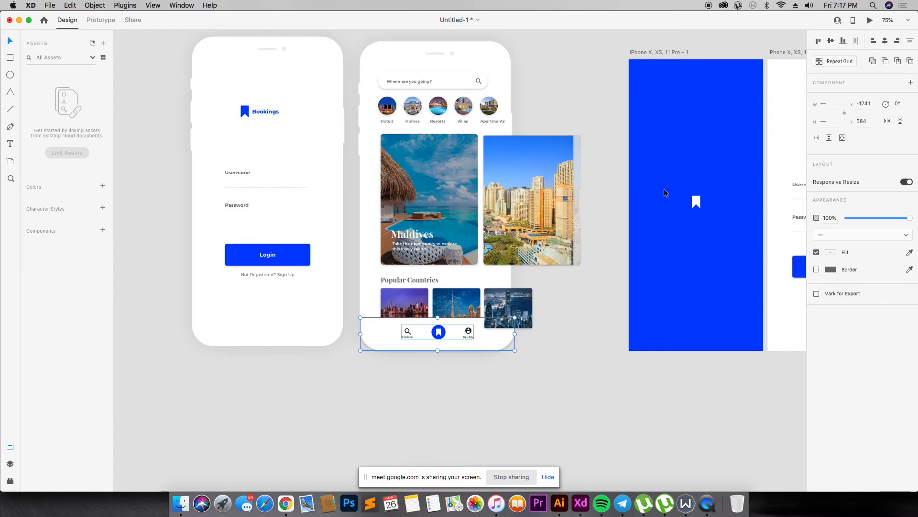
left_click(828, 42)
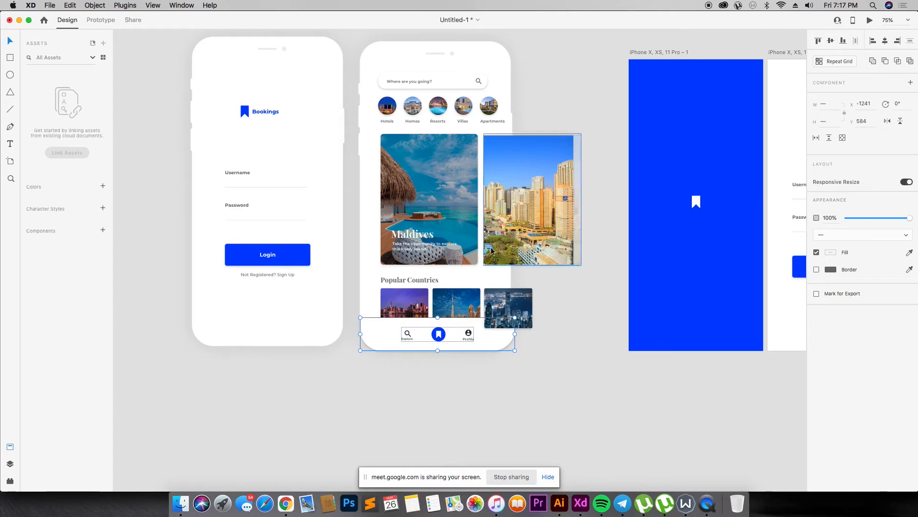
left_click(477, 408)
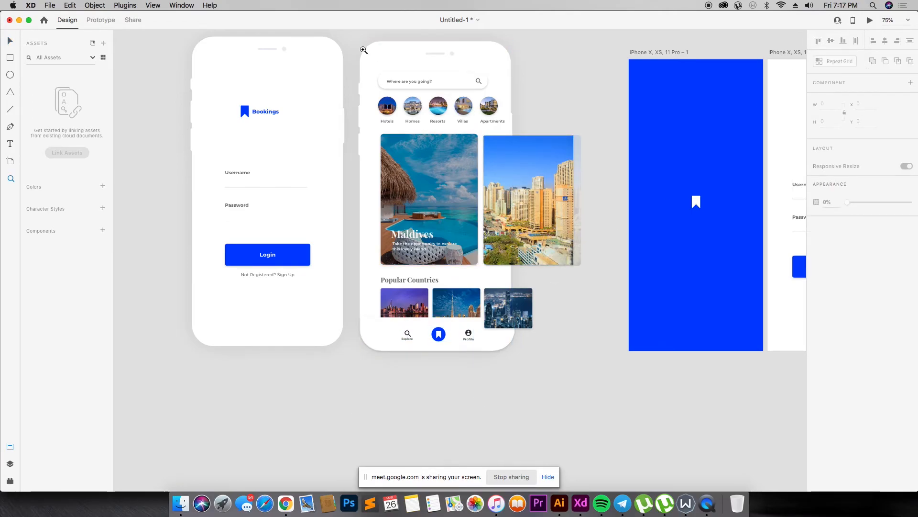
- Send the third Popular Countries photo backward so it sits behind the navigation bar
left_click_drag(365, 68, 569, 368)
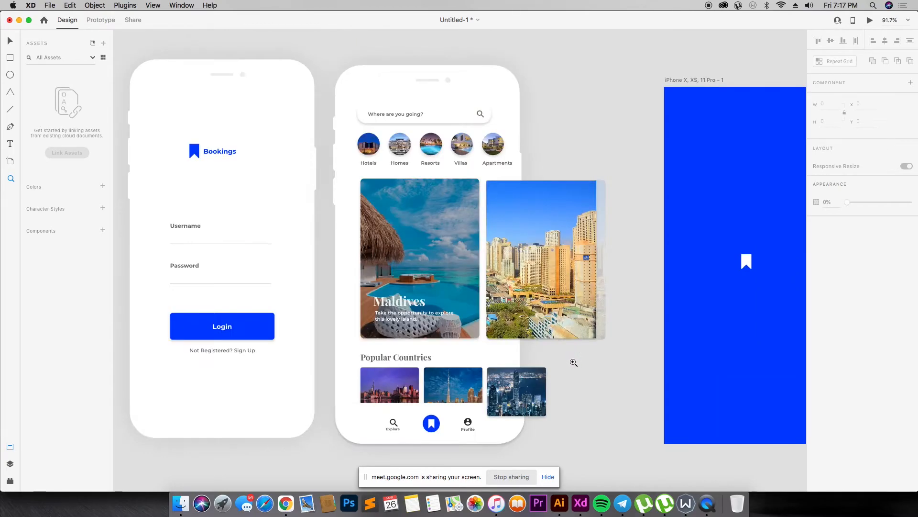
left_click(500, 379)
left_click(500, 379)
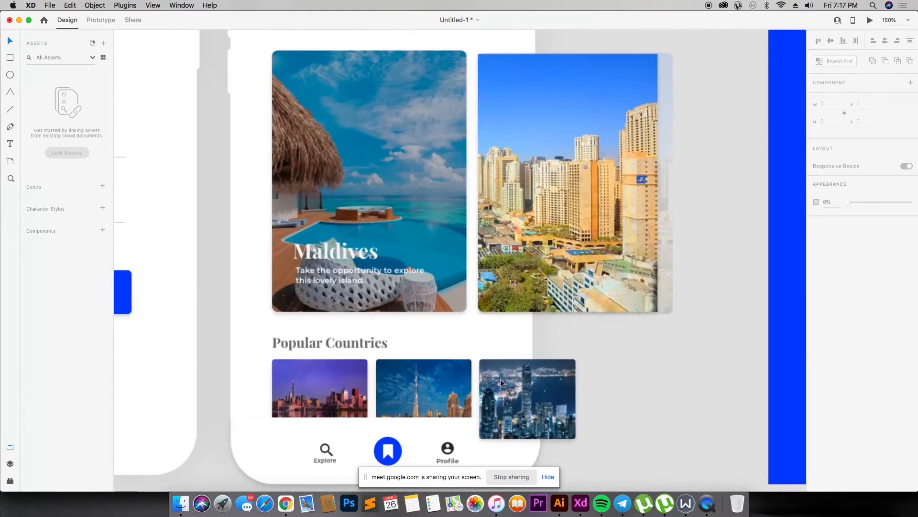
key("v")
left_click(507, 383)
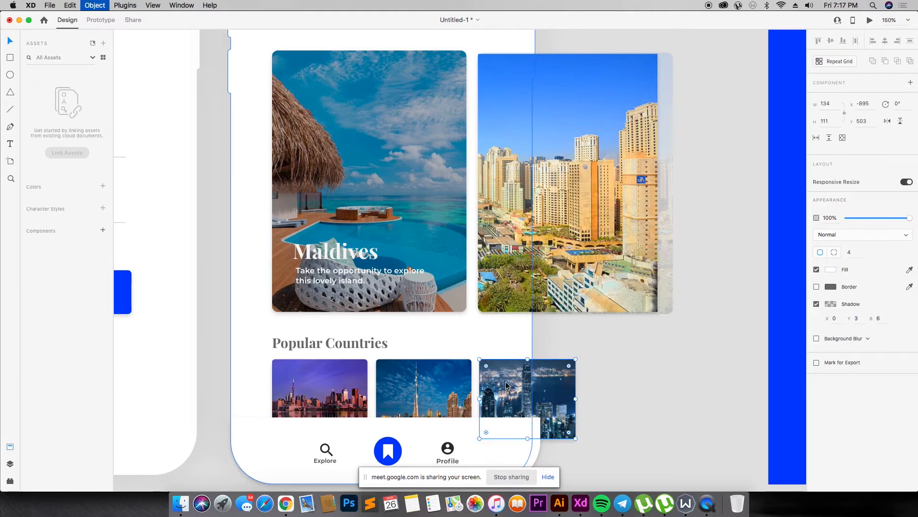
left_click(668, 349)
left_click(506, 377)
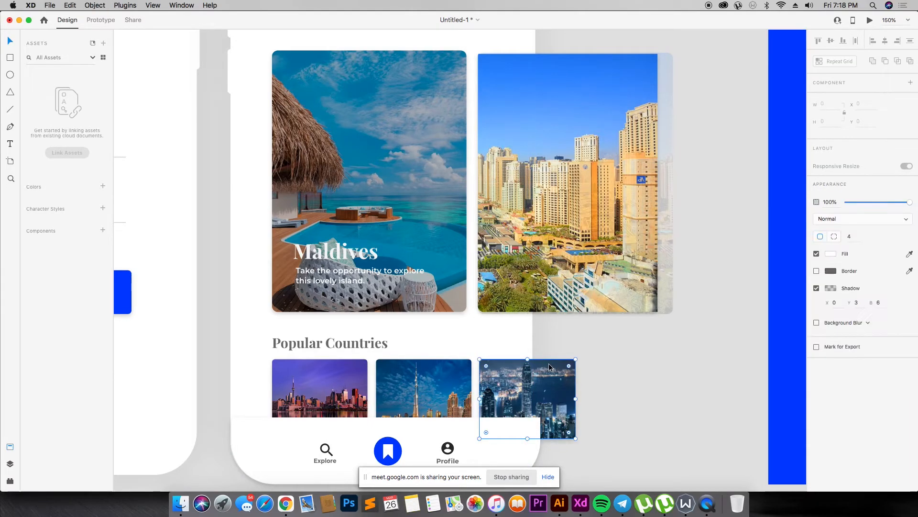
left_click(501, 347)
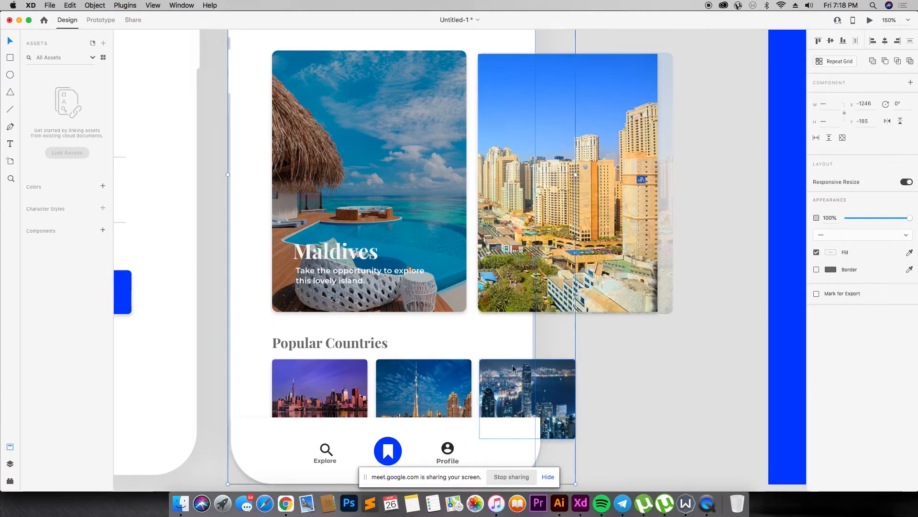
right_click(519, 346)
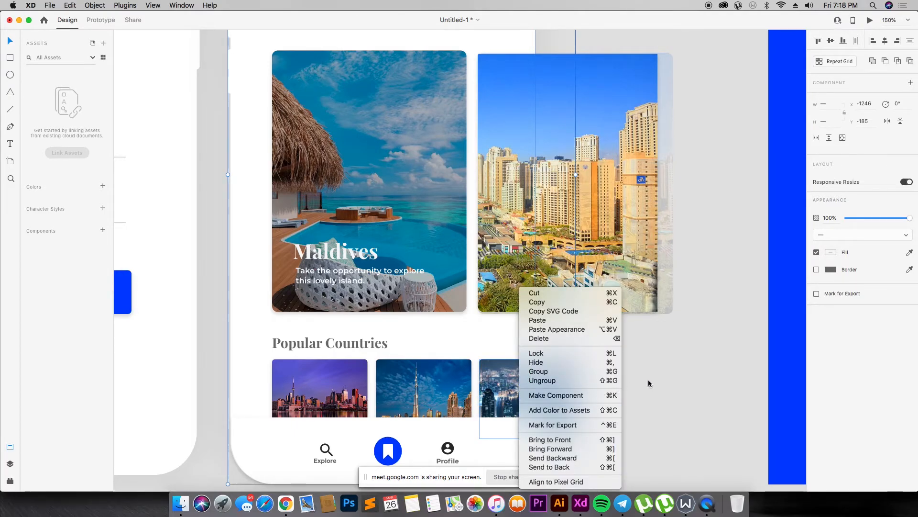
left_click(647, 381)
- Try sending the third Popular Countries photo further backward, behind the phone frame
left_click(524, 394)
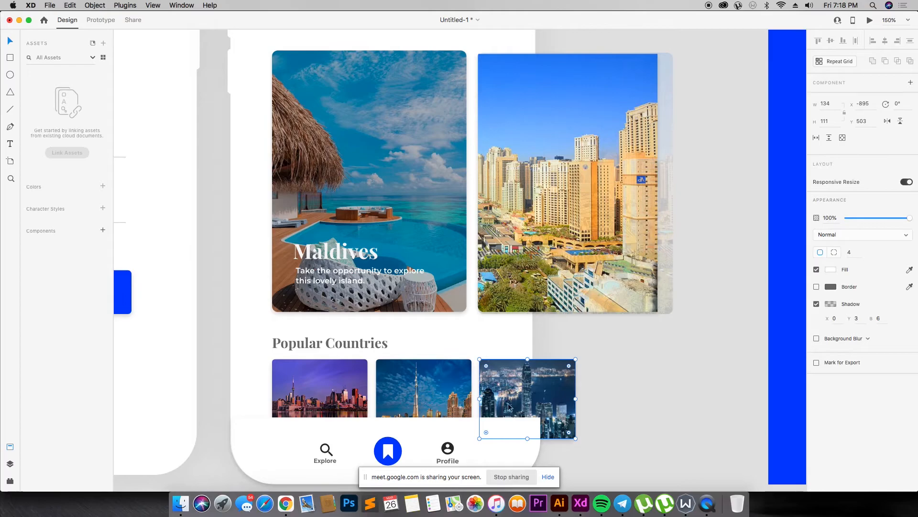
key("super+[")
key("super+[")
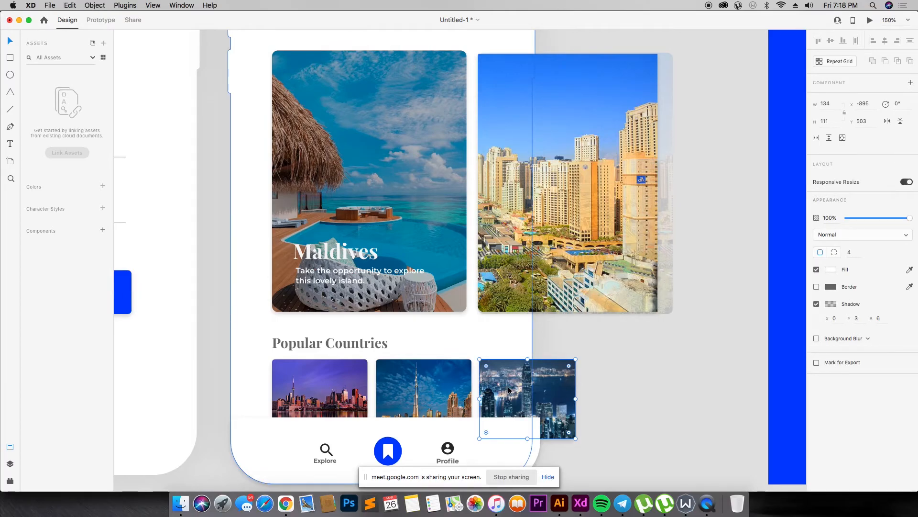
key("super+[")
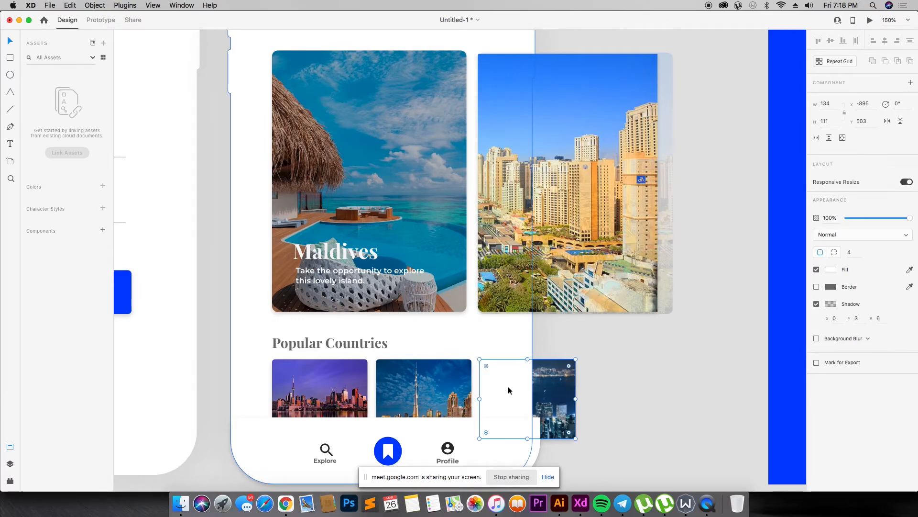
key("super+]")
left_click(598, 376)
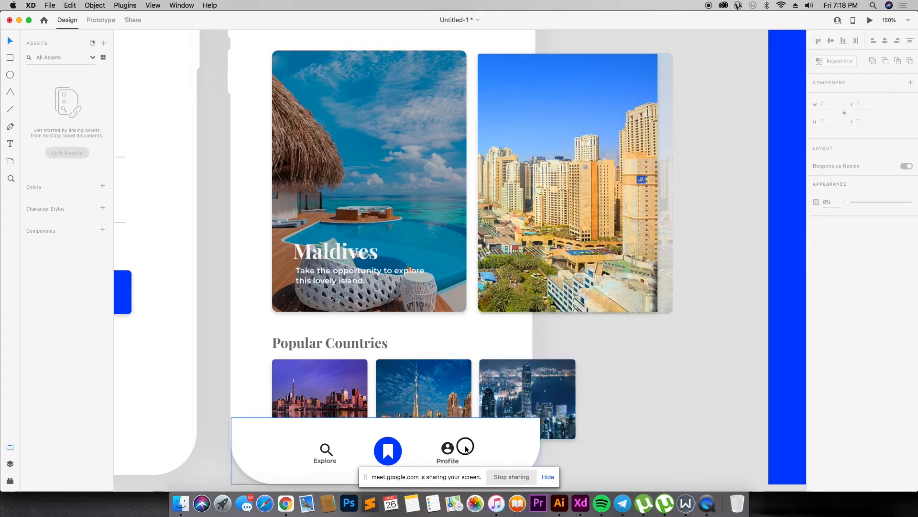
left_click(466, 447)
scroll(477, 432, "down", 3)
left_click(652, 331)
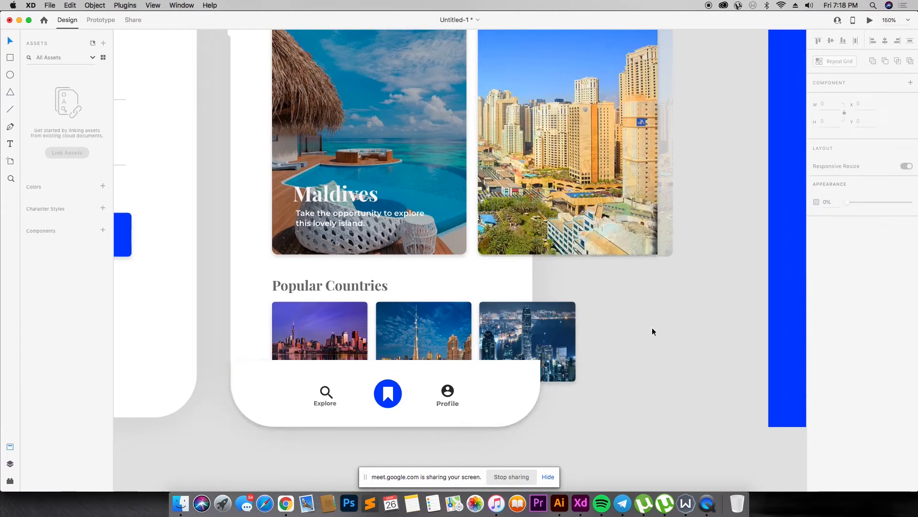
left_click(555, 335)
scroll(431, 330, "up", 2)
left_click(334, 327)
left_click(325, 368, "shift")
left_click(411, 359, "shift")
left_click(559, 359, "shift")
scroll(550, 328, "up", 2)
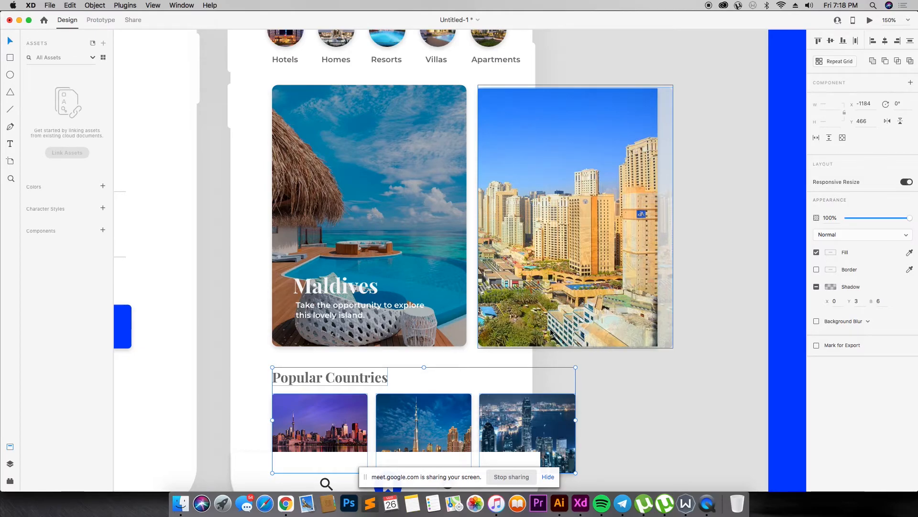
scroll(576, 357, "down", 4)
left_click(509, 282)
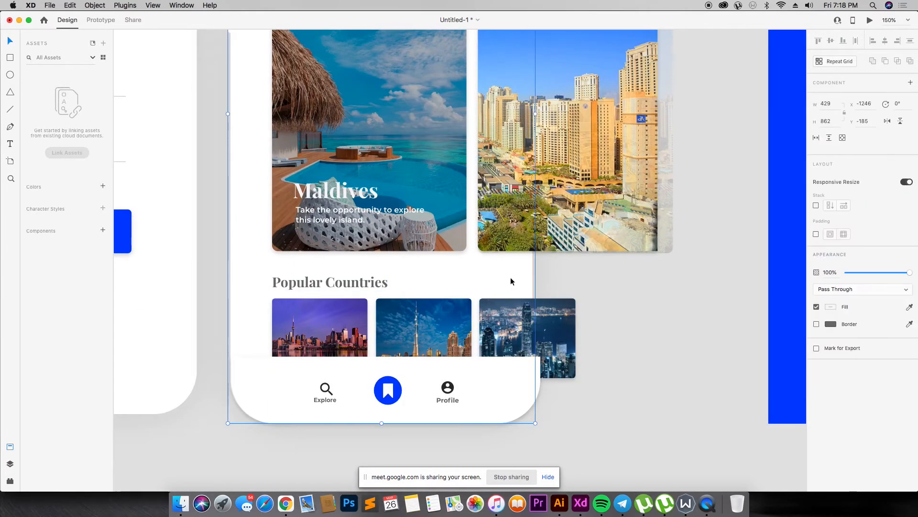
double_click(512, 274)
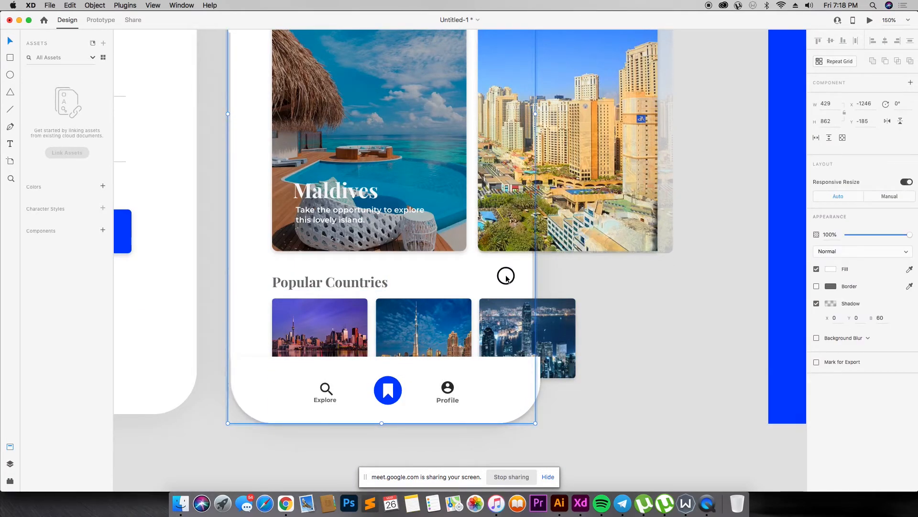
double_click(506, 275)
key("super+minus")
key("super+minus")
key("super+minus")
key("super+minus")
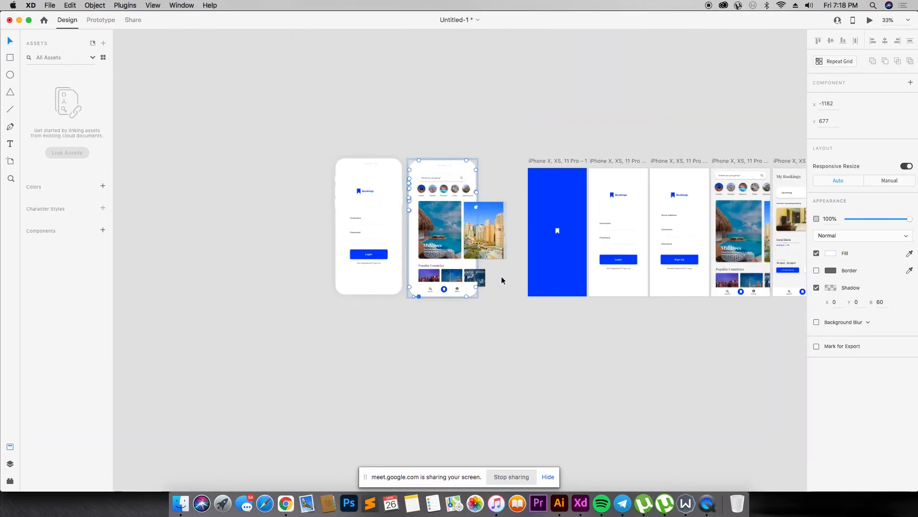
- Try sending the city skyline card beside the Maldives card behind the phone frame, toggling its stacking order
key("z")
left_click_drag(388, 144, 542, 362)
left_click_drag(321, 88, 568, 387)
left_click(535, 190)
left_click(527, 209)
left_click(535, 188)
left_click(516, 223)
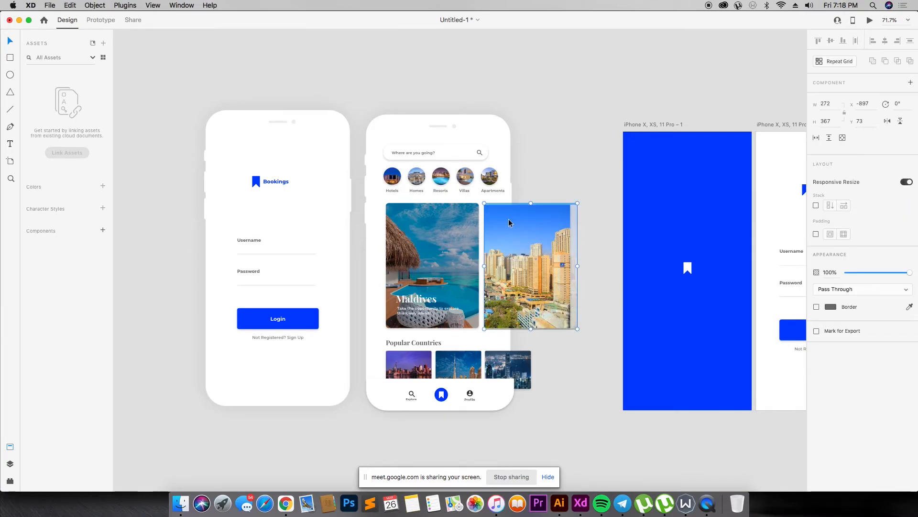
key("super+shift+g")
key("super+shift+bracketleft")
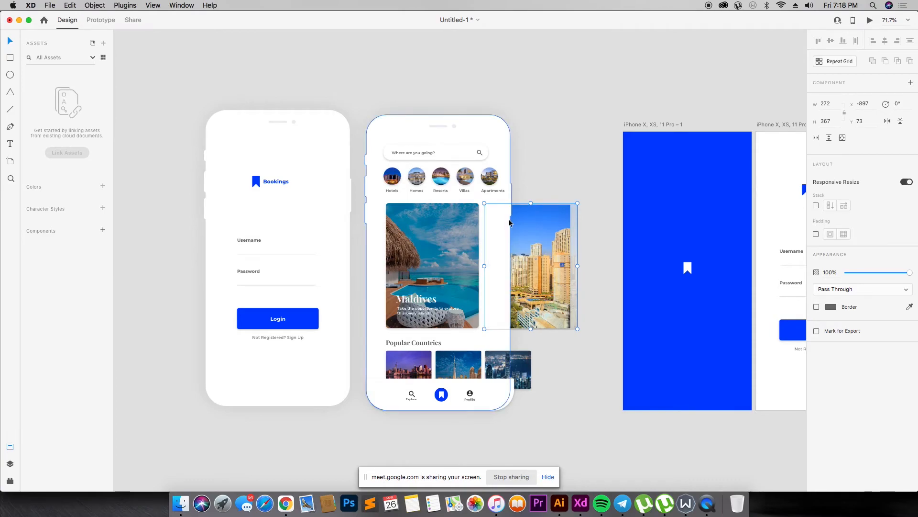
key("super+shift+bracketright")
key("super+shift+bracketleft")
key("super+shift+bracketright")
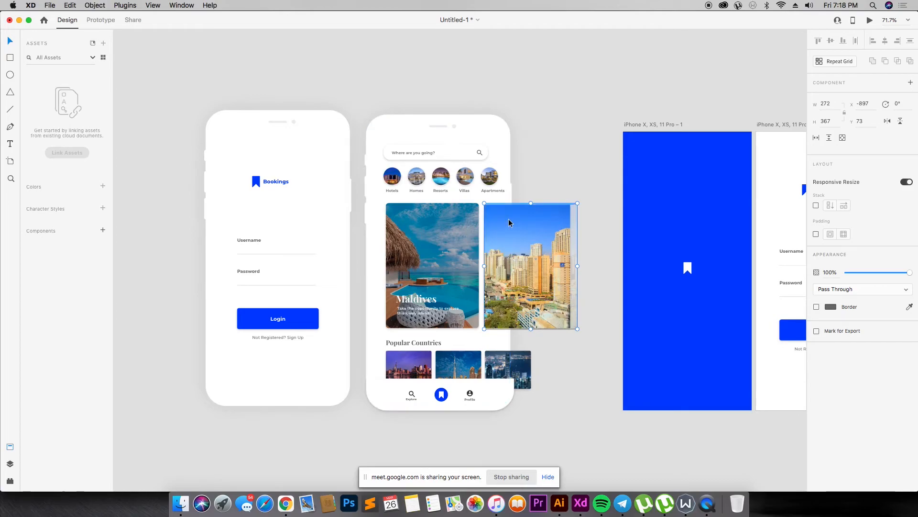
key("super+shift+bracketleft")
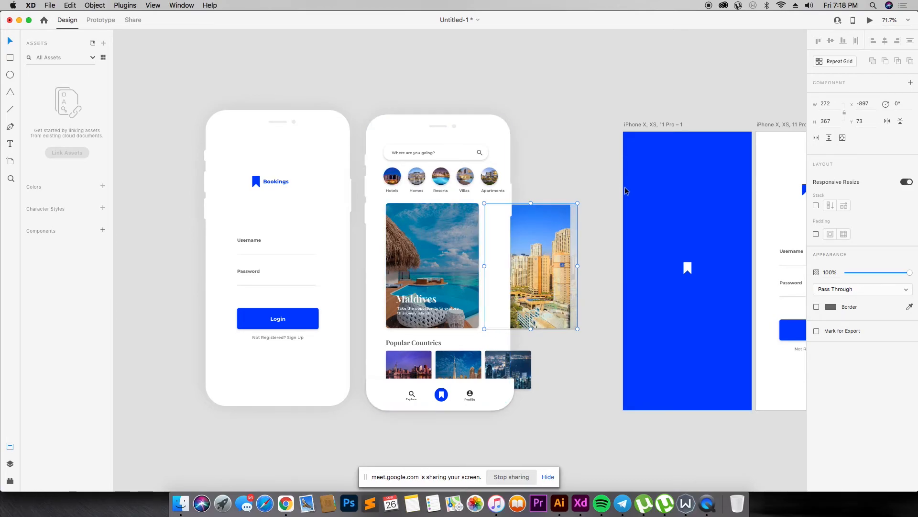
left_click(587, 171)
key("z")
left_click_drag(302, 93, 636, 467)
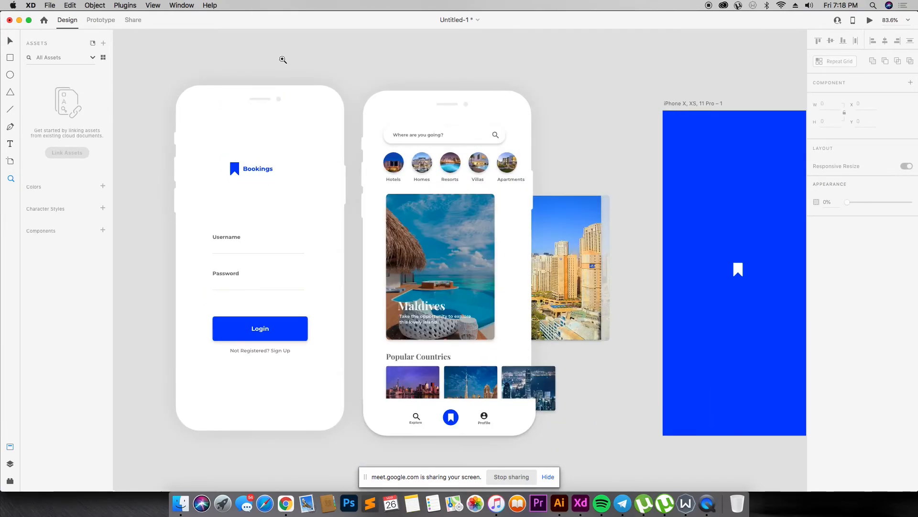
key("v")
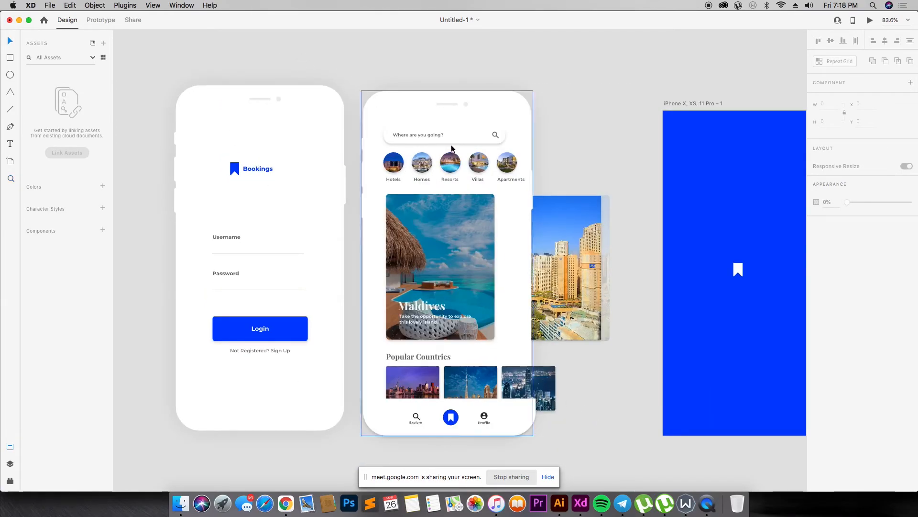
left_click(447, 140)
left_click(411, 136, "shift")
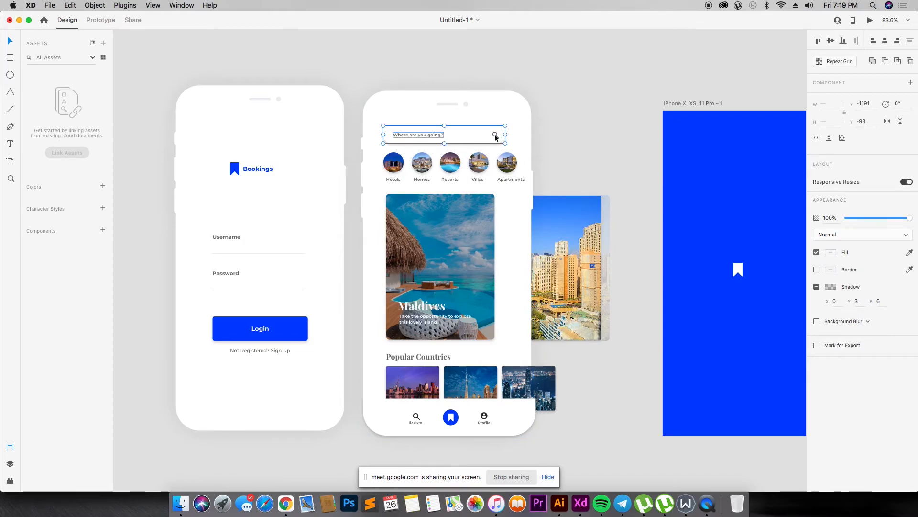
- Undo the stacking order changes made to the city skyline card
key("super+z")
key("super+z")
key("super+z")
key("super+z")
key("super+z")
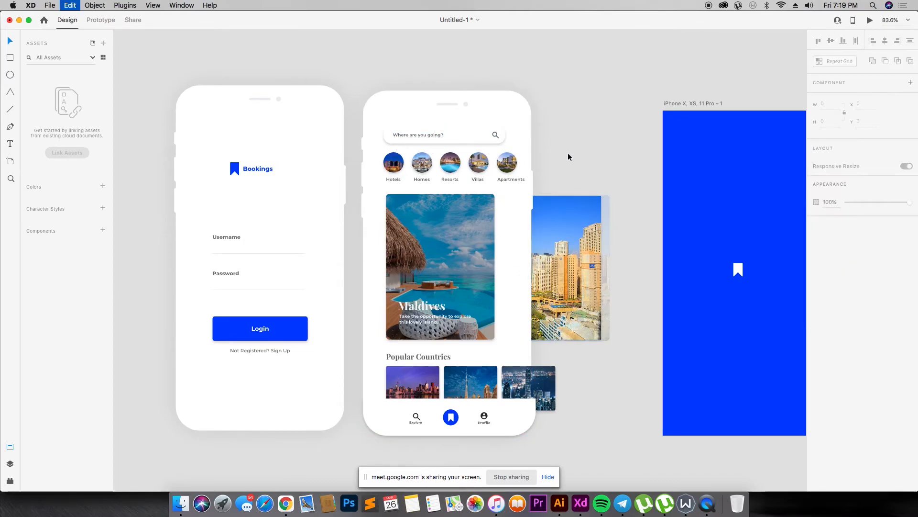
key("super+z")
key("super+z")
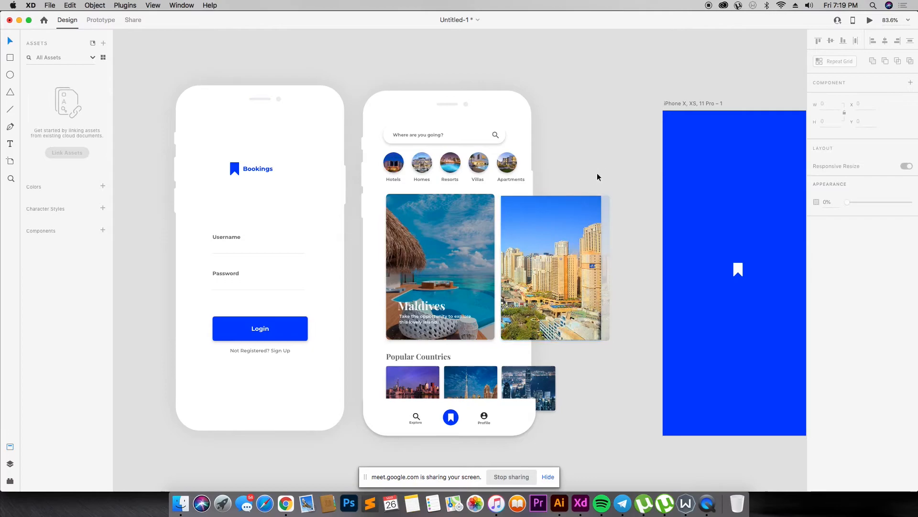
- Try removing the city skyline card from the home screen mockup, and undo its move and deletion
left_click(588, 266)
left_click_drag(591, 212, 658, 202)
key("Delete")
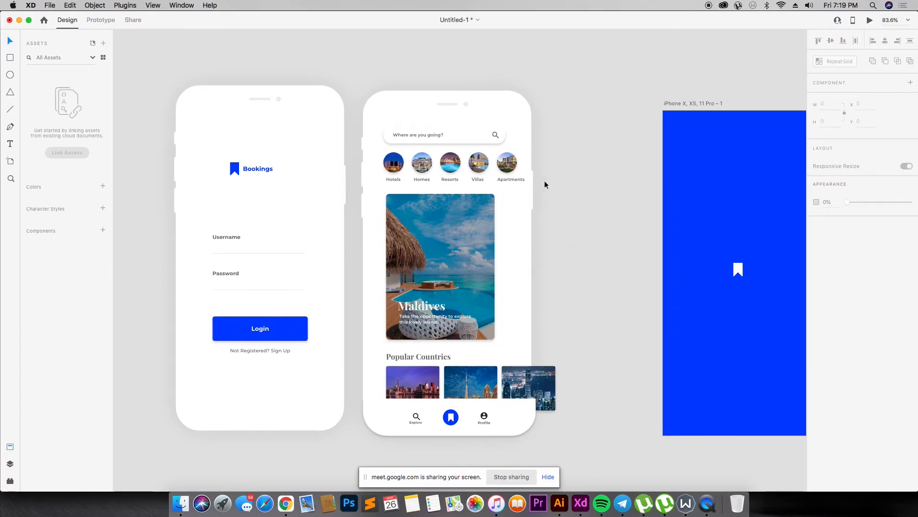
key("super+z")
key("super+z")
key("super+z")
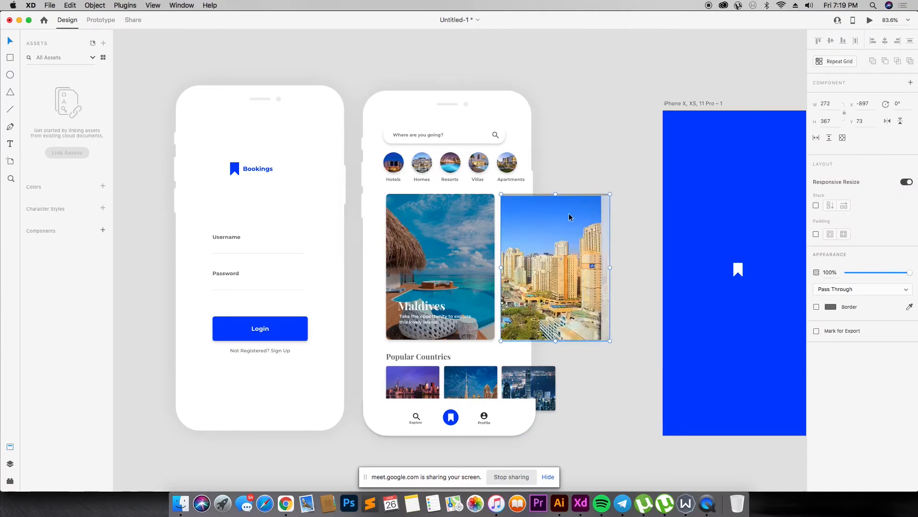
- Switch to the Google Meet call in Chrome
key("super+Tab")
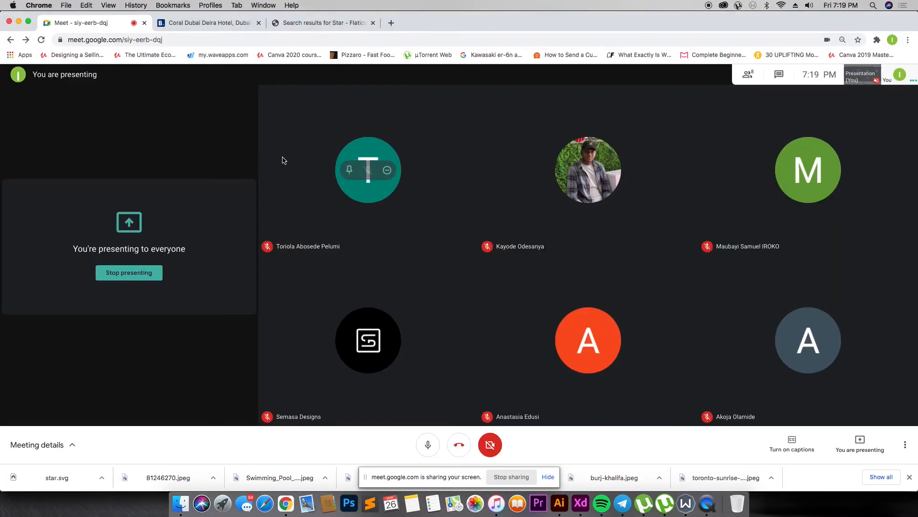
- Switch from the Google Meet call back to the travel app design in Adobe XD
key("super+Tab")
key("super+Tab")
key("super+Tab")
key("super+Tab")
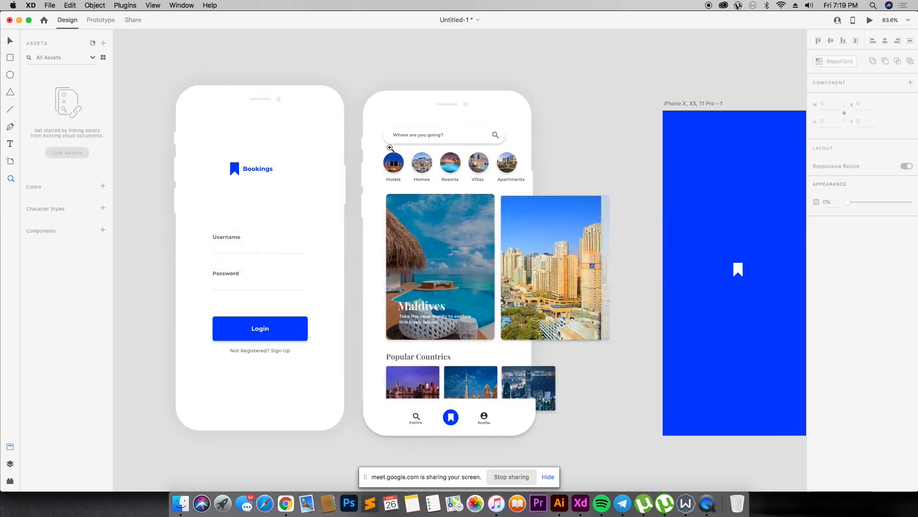
- Try sending the third Popular Countries card to the back of the home screen mockup, and bring it to the front again
left_click_drag(364, 81, 580, 293)
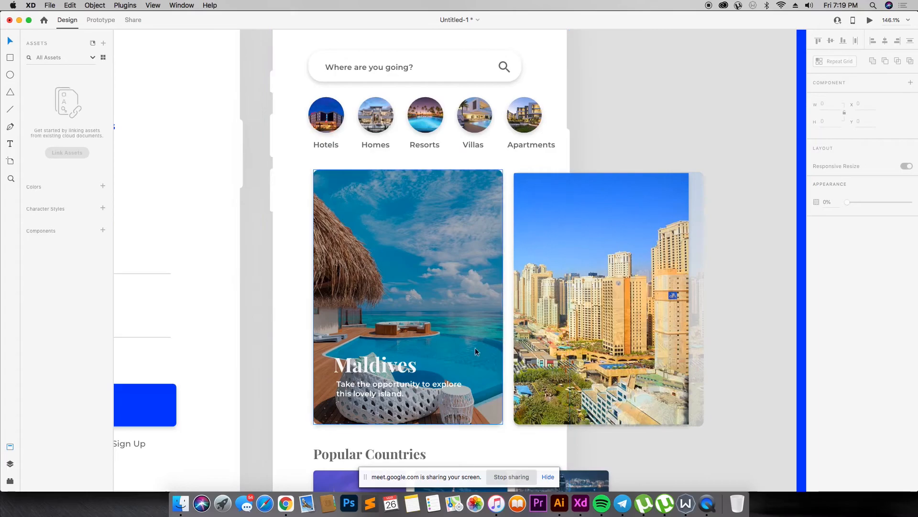
scroll(485, 354, "down", 5)
left_click(559, 380)
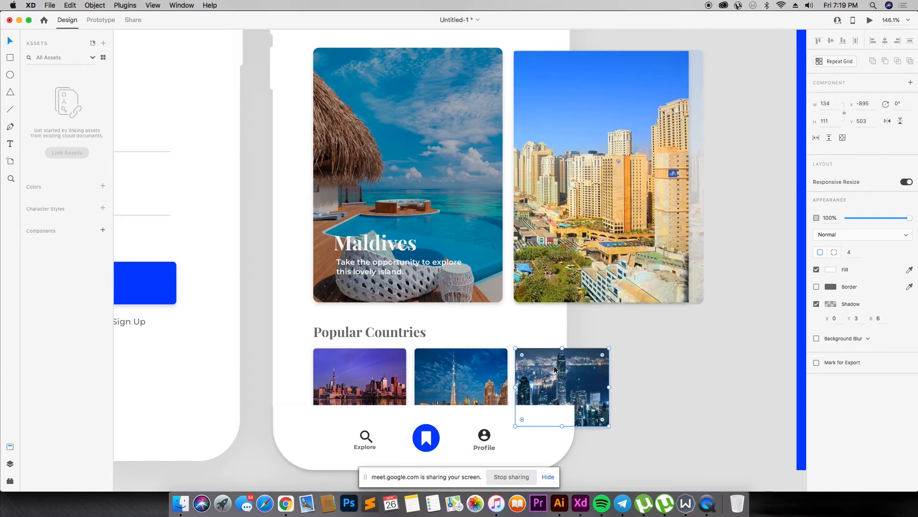
key("super+shift+bracketleft")
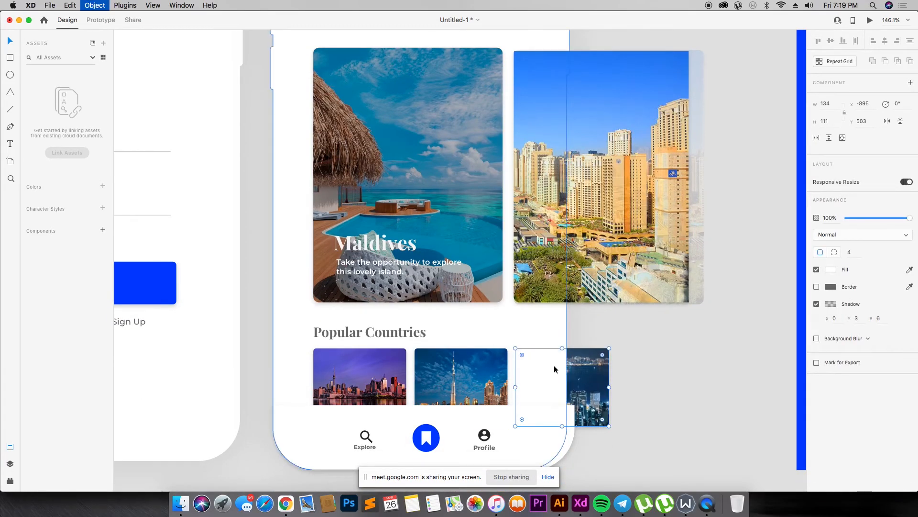
key("super+shift+bracketright")
- Narrow the navigation bar's white background to 420 wide to fit the phone frame, moving the third Popular Countries card aside and back
left_click_drag(555, 368, 730, 360)
left_click(538, 430)
scroll(552, 419, "down", 3)
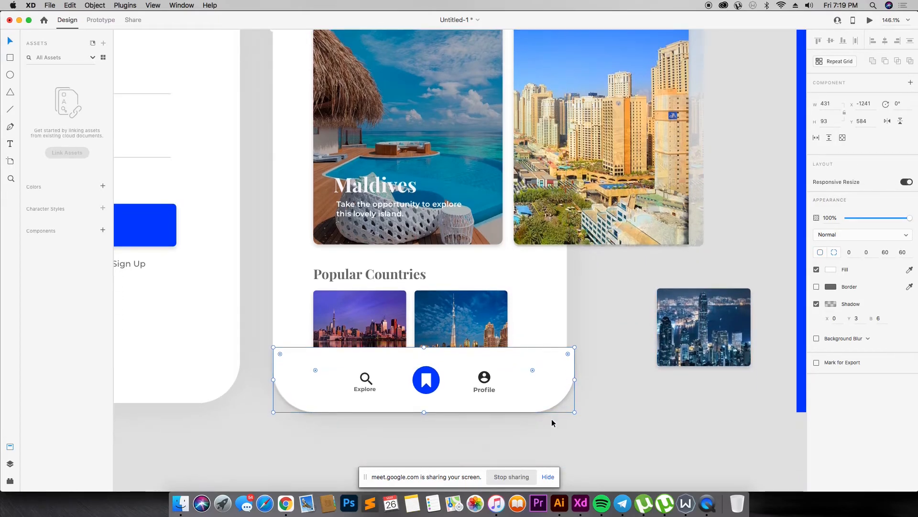
mouse_move(575, 379)
left_mouse_down()
mouse_move(561, 378)
mouse_move(568, 382)
left_mouse_up()
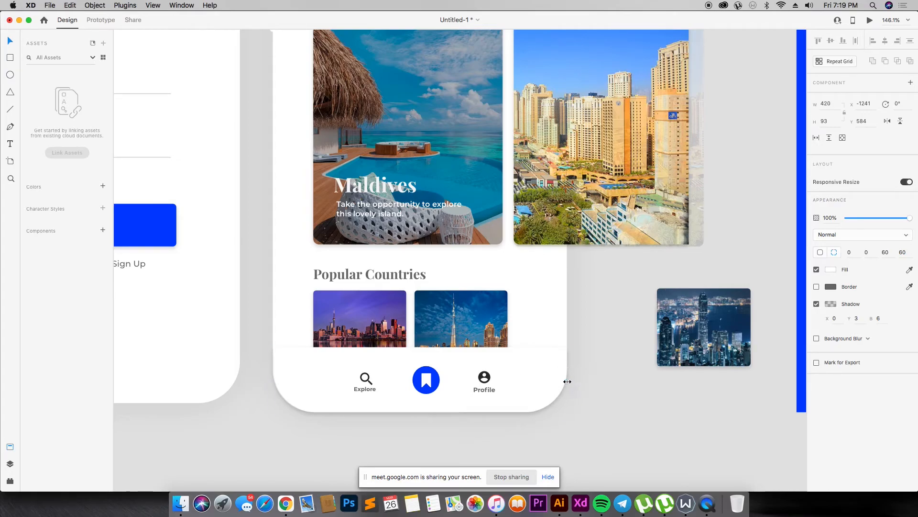
left_click_drag(714, 295, 567, 302)
left_click(605, 281)
- Select all elements of the home screen mockup and open the export settings for the selection
key("super+minus")
key("super+minus")
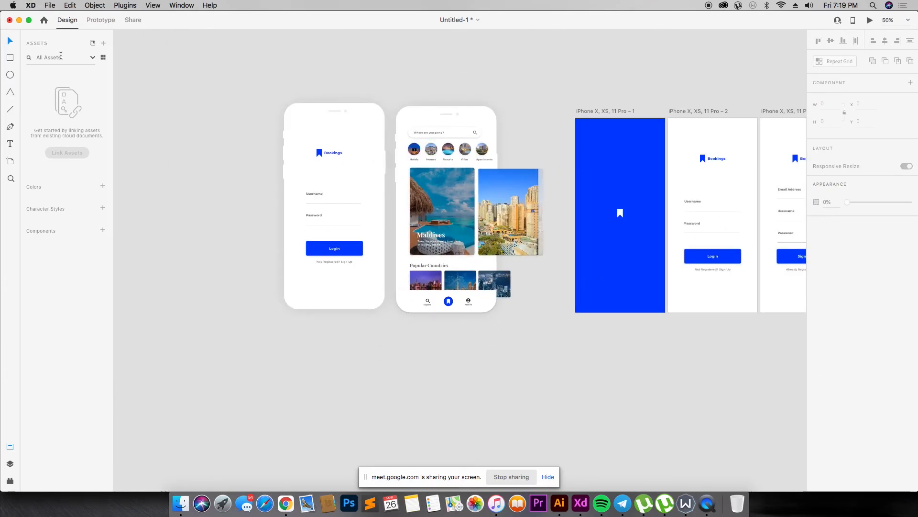
key("super+minus")
left_click(10, 161)
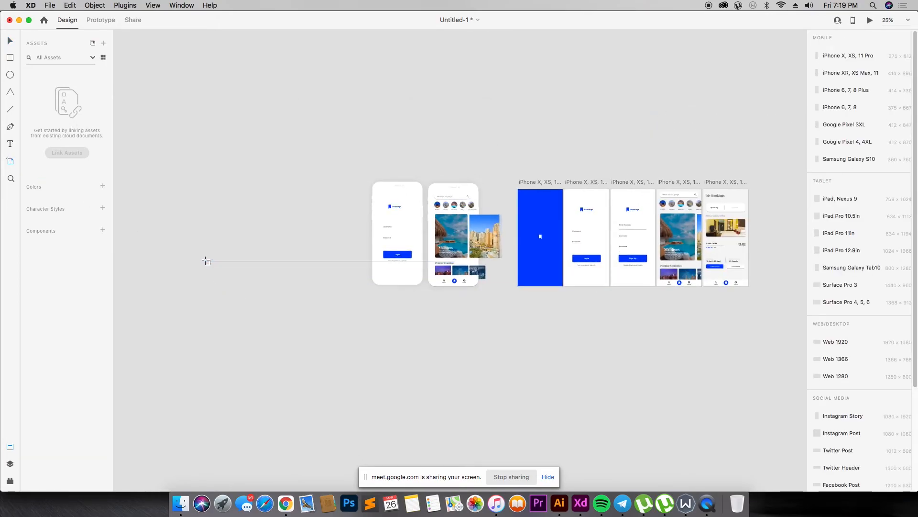
key("v")
left_click(47, 5)
left_click(408, 141)
left_click_drag(409, 141, 499, 325)
left_click_drag(434, 109, 485, 331)
mouse_move(115, 136)
left_click(210, 147)
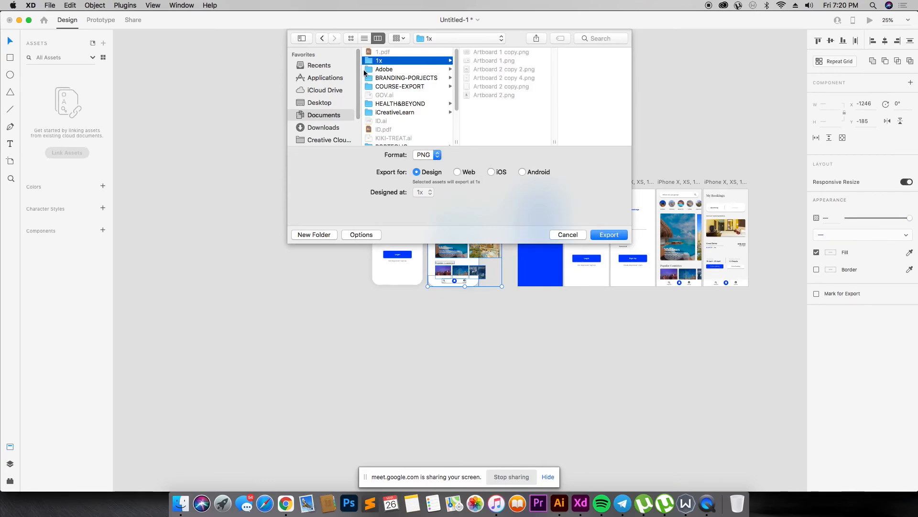
- Export the selected mockup elements as PNG into the iCreativeLearn folder in Documents
left_click(327, 102)
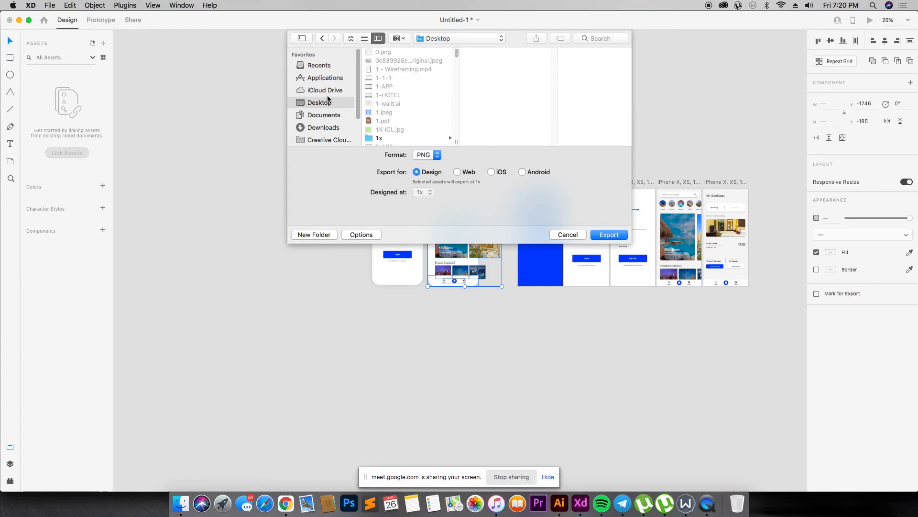
left_click(344, 115)
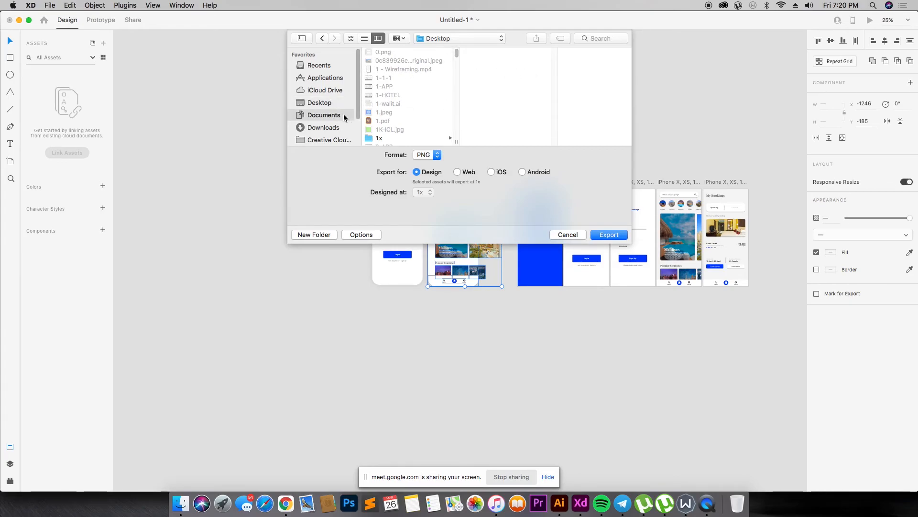
left_click(399, 113)
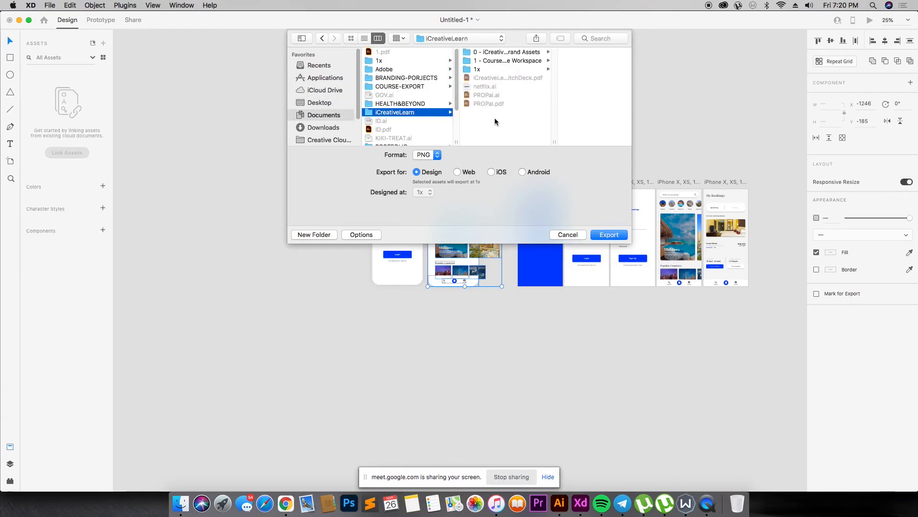
left_click(609, 235)
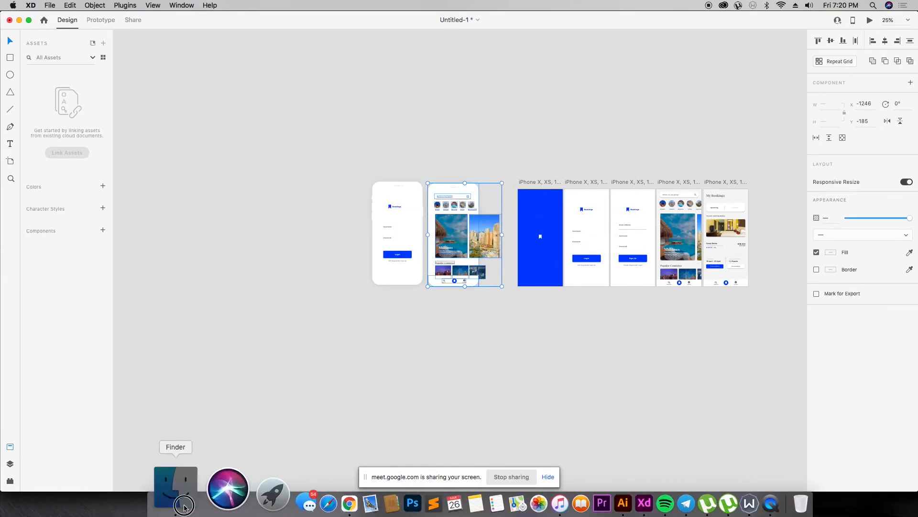
- Check the exported PNG files in the iCreativeLearn folder in Finder, and return to Adobe XD
left_click(184, 488)
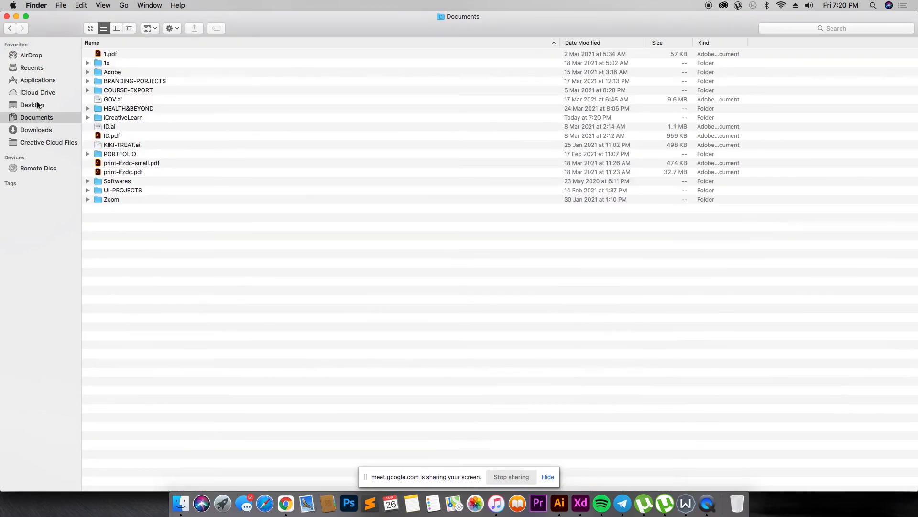
double_click(146, 116)
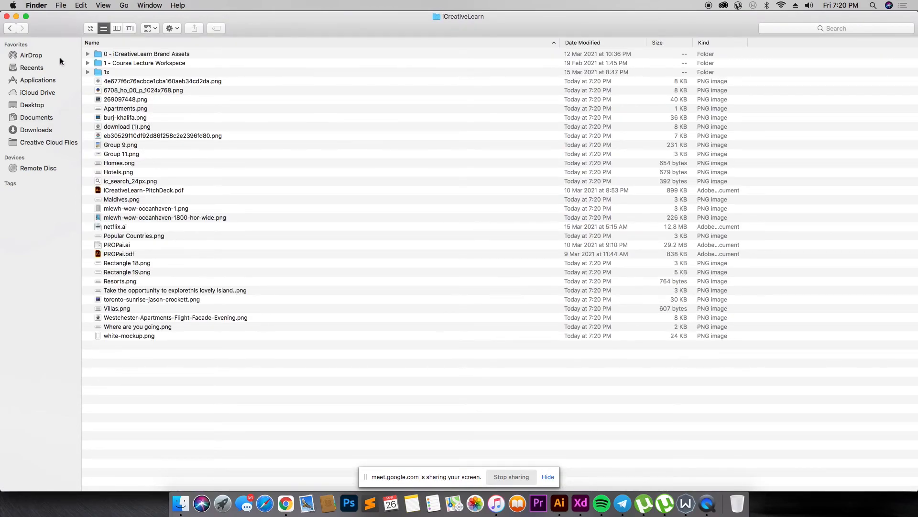
key("super+Tab")
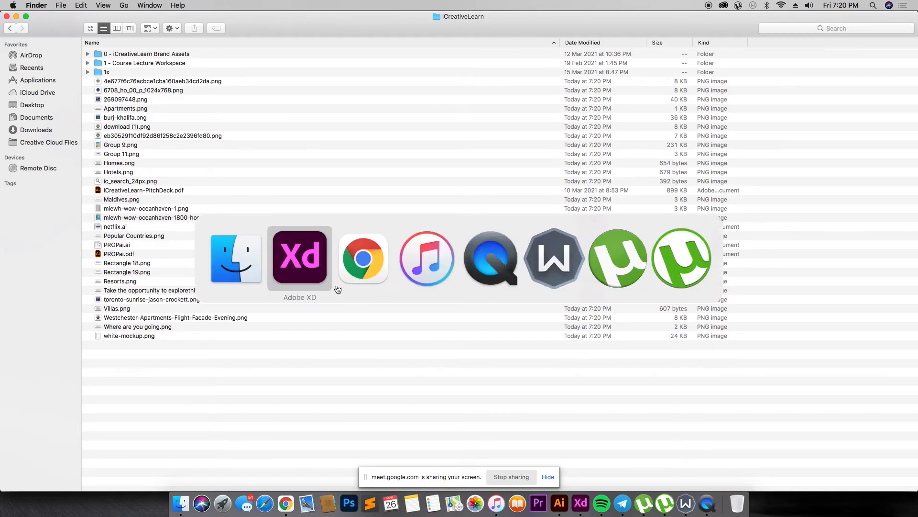
left_click(306, 269)
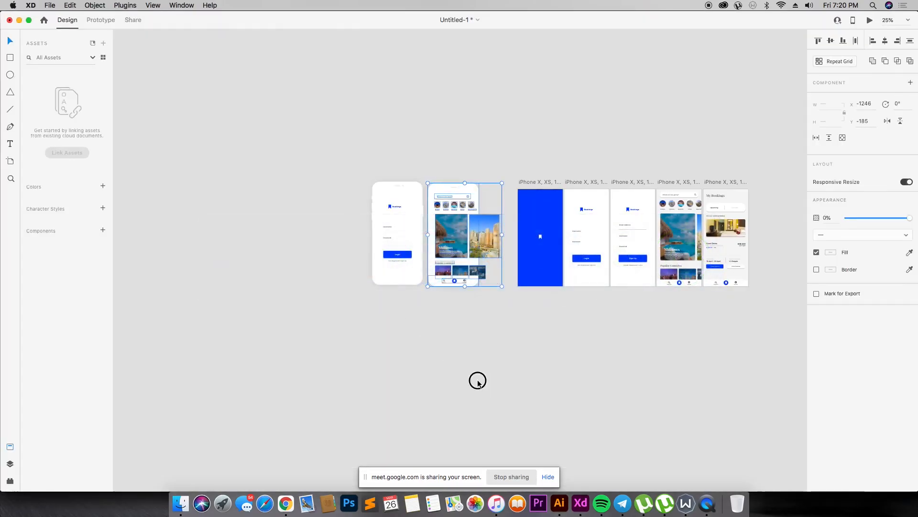
- Draw a blank custom artboard below the two phone mockups
left_click_drag(426, 145, 476, 306)
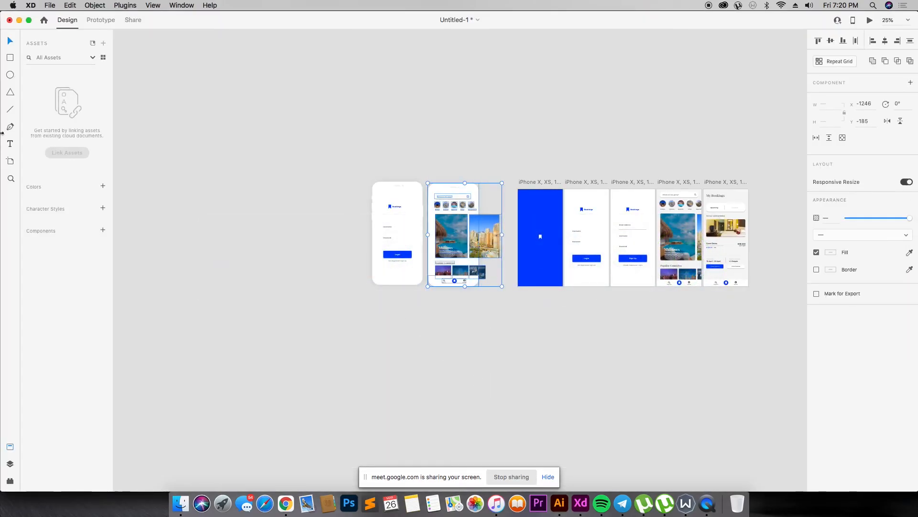
left_click(11, 161)
left_click_drag(373, 308, 470, 426)
key("v")
left_click(502, 369)
- Group the home screen mockup's elements and export the group as a single PNG into the iCreativeLearn folder
left_click_drag(434, 148, 492, 289)
left_click_drag(425, 145, 500, 306)
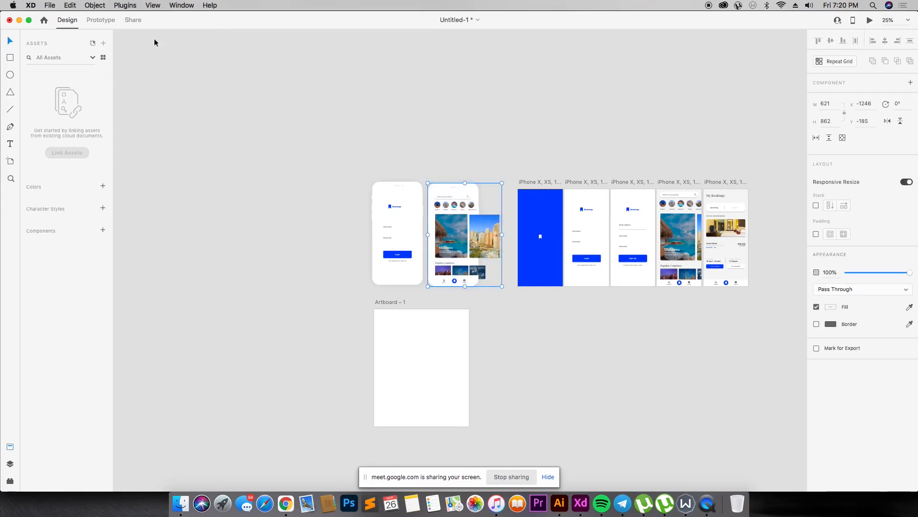
left_click(46, 6)
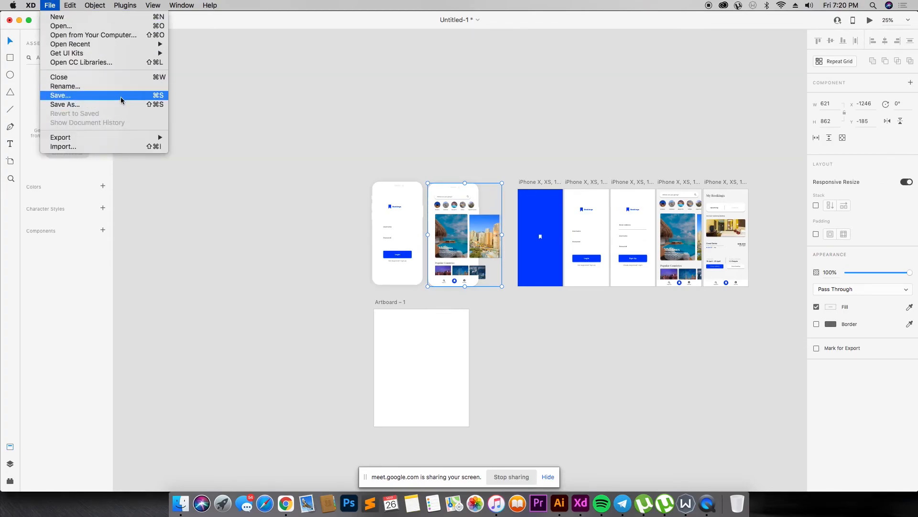
mouse_move(139, 137)
left_click(194, 147)
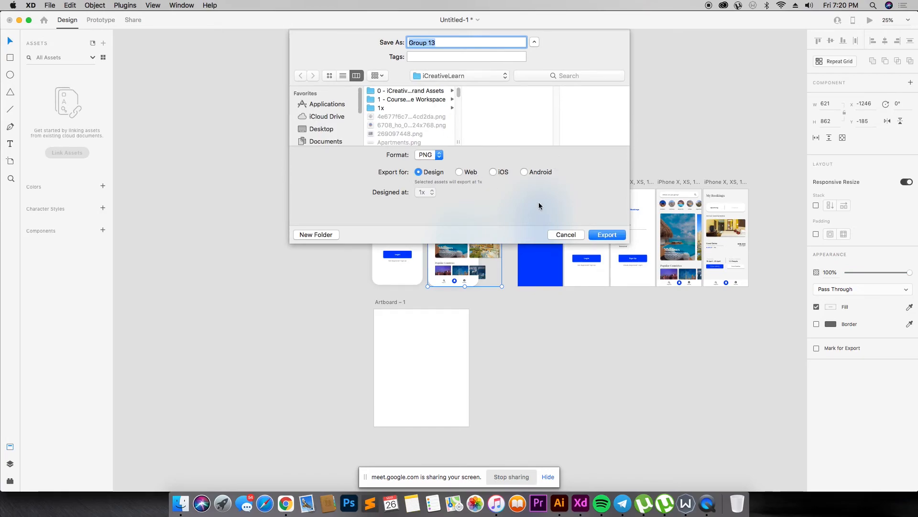
left_click(622, 238)
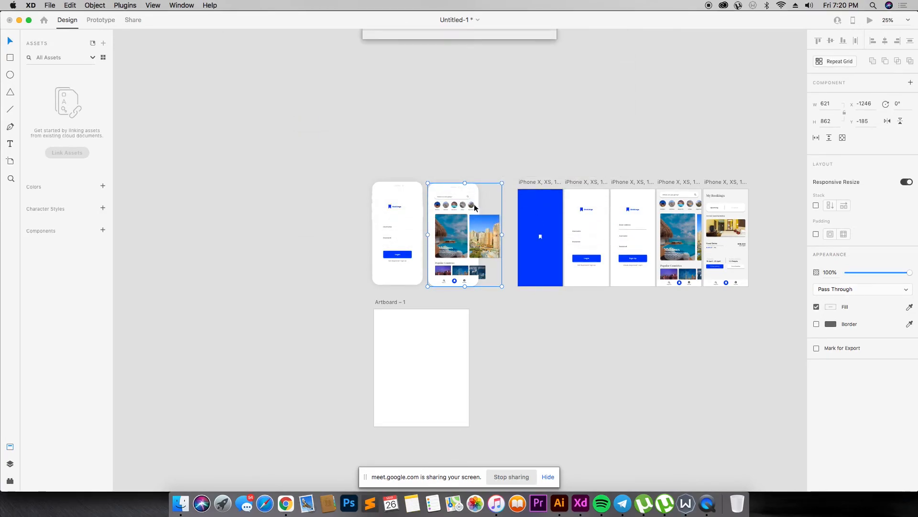
- Preview the exported Group 13.png in Finder, and return to Adobe XD
left_click(185, 487)
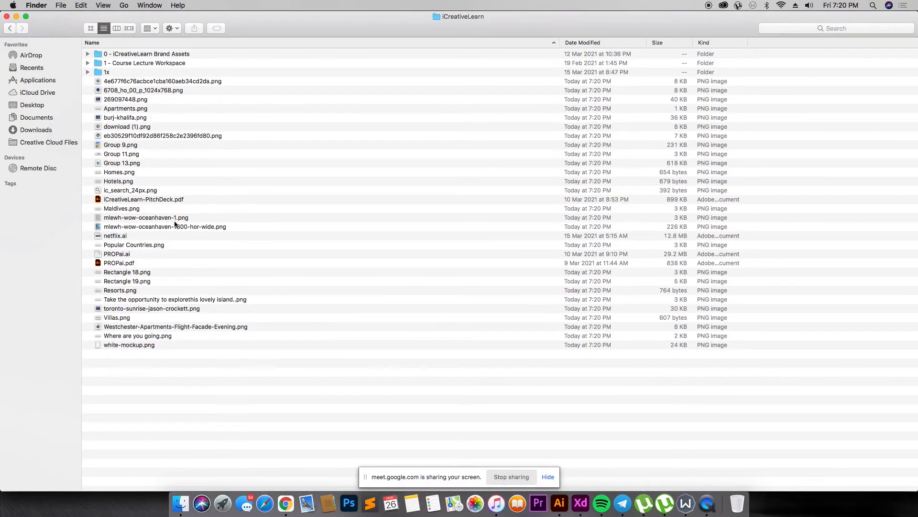
left_click(140, 162)
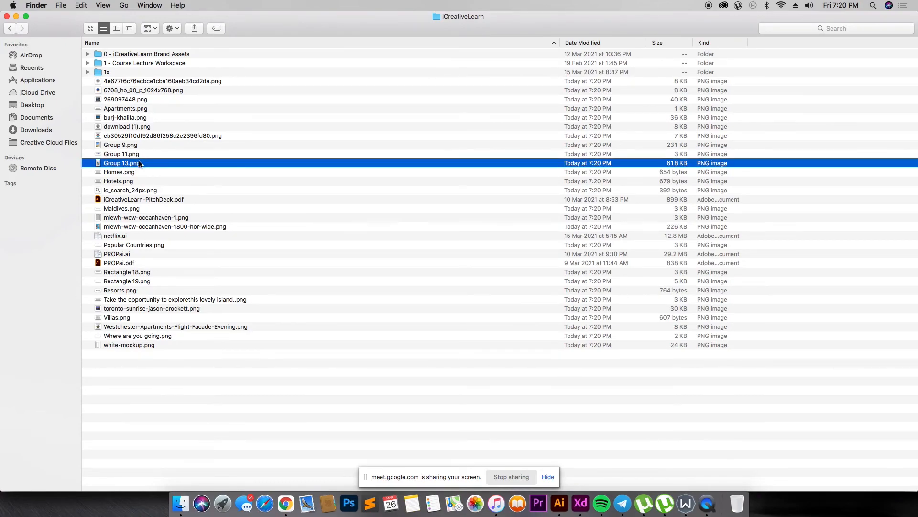
key("space")
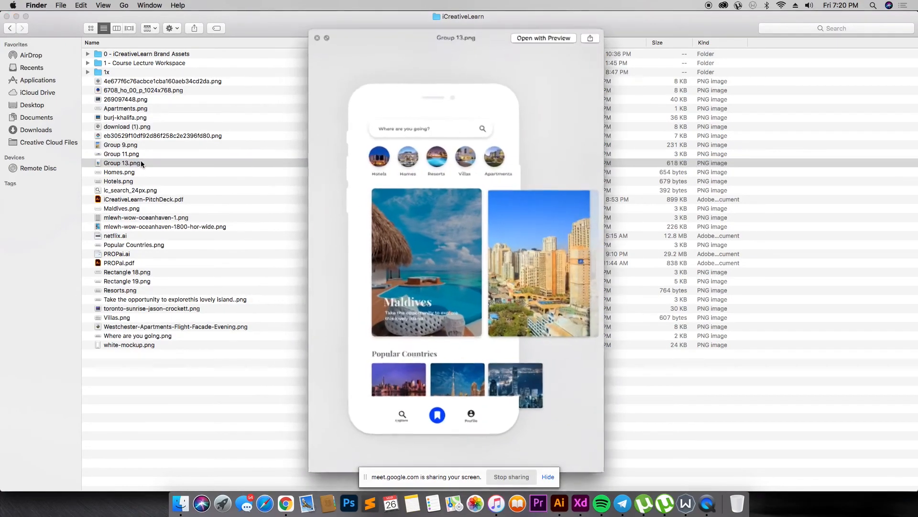
key("space")
key("super+Tab")
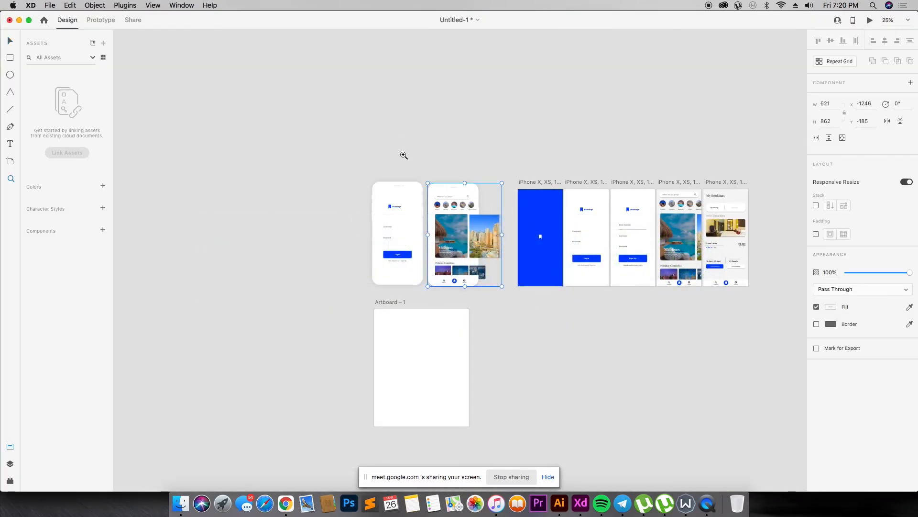
- Ungroup the home screen mockup, and ungroup the city skyline card beside the Maldives card
left_click_drag(404, 155, 519, 307)
left_click_drag(307, 123, 614, 406)
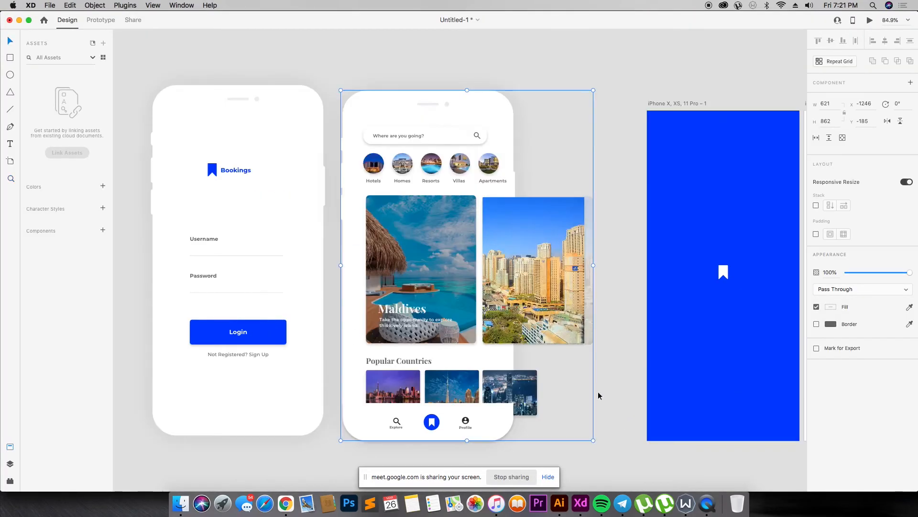
right_click(528, 185)
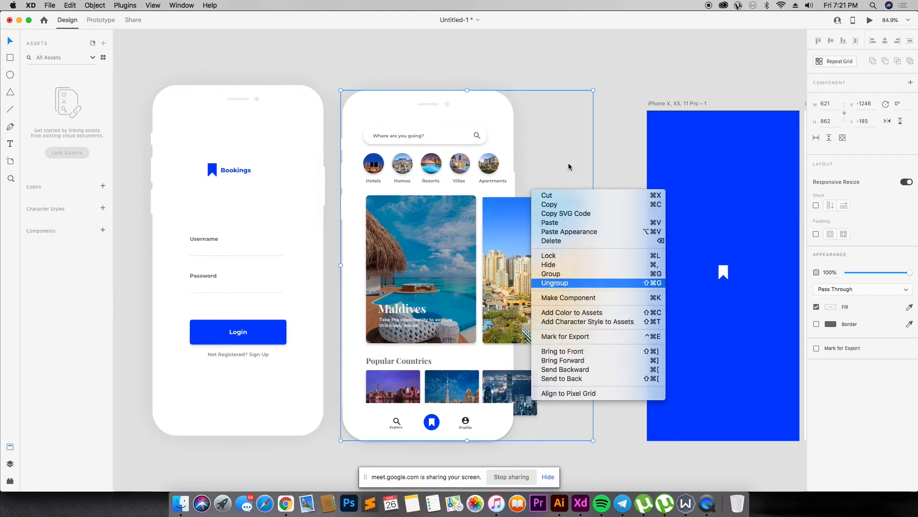
left_click(586, 135)
left_click(521, 224)
right_click(529, 220)
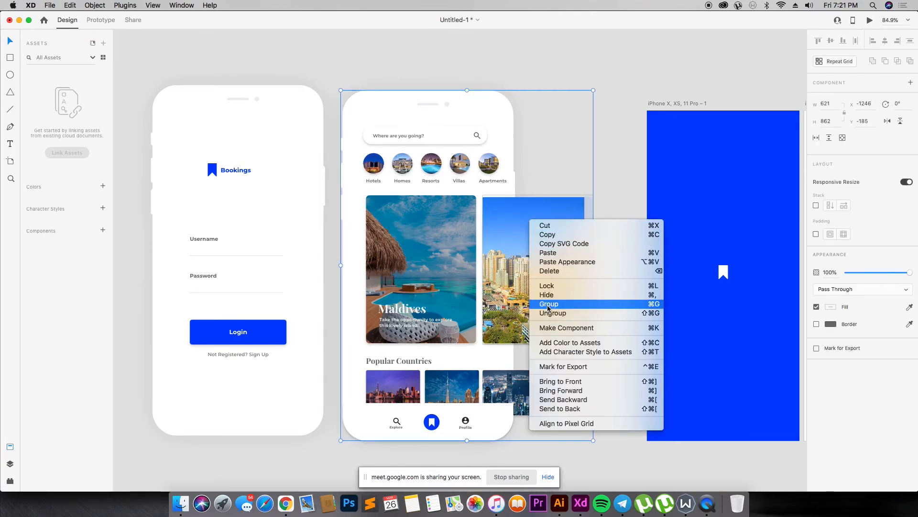
left_click(553, 313)
right_click(558, 233)
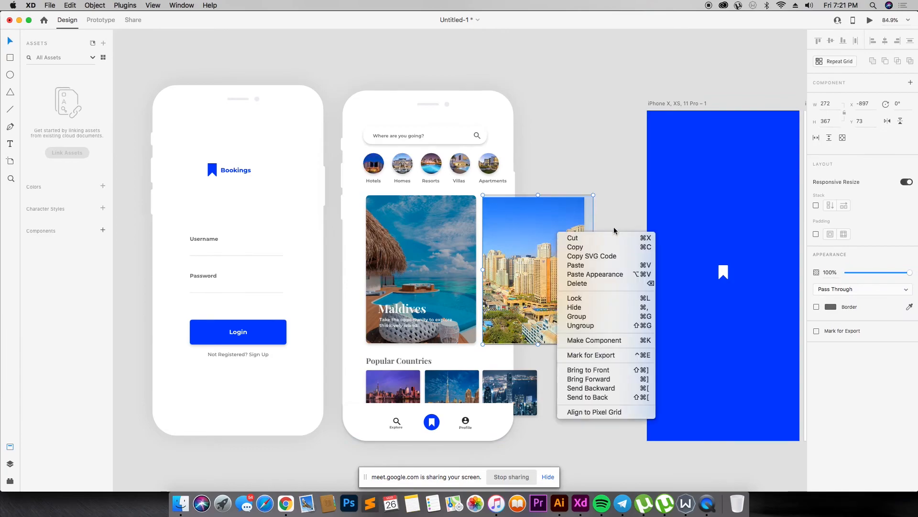
left_click(568, 326)
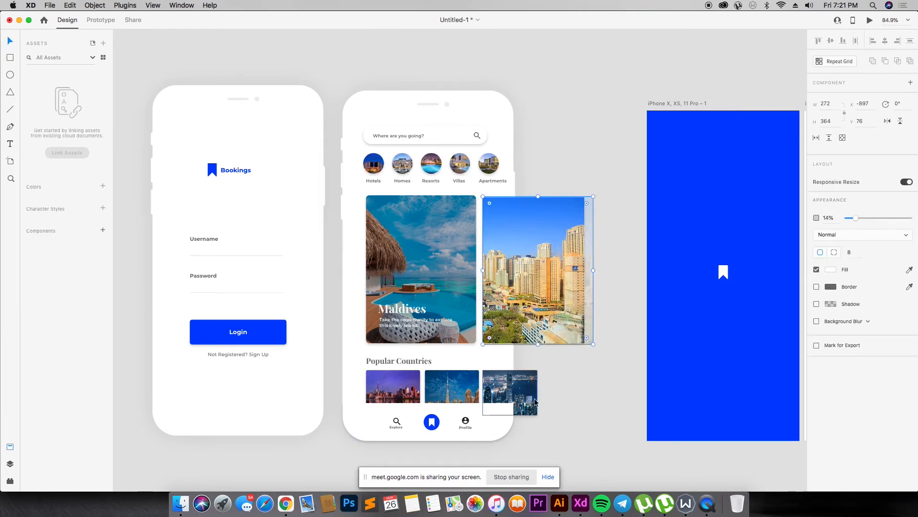
- Delete the skyline card's translucent overlay and the third Popular Countries card, and place a copy of the second country card in the gap
left_click(525, 387, "shift")
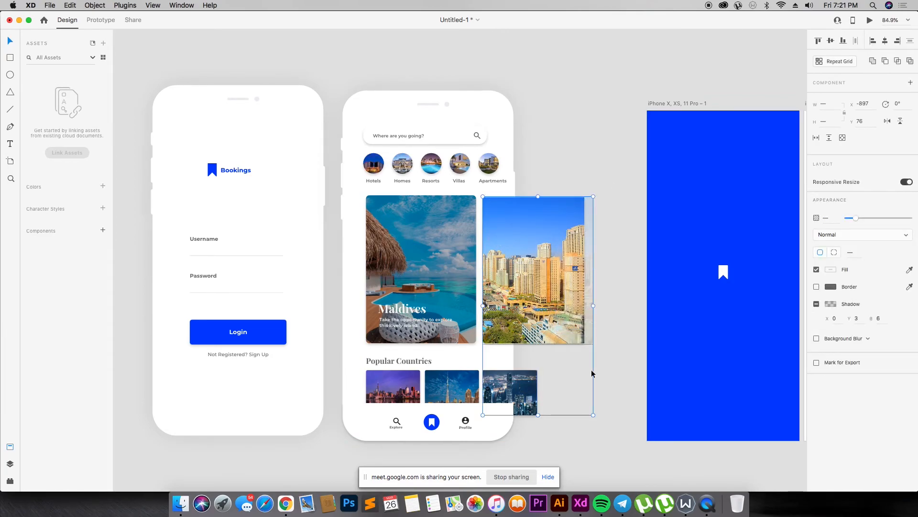
key("Delete")
left_click_drag(463, 382, 524, 384)
- Adjust the stacking order of the duplicated country card, keeping it behind the navigation bar
key("super+bracketright")
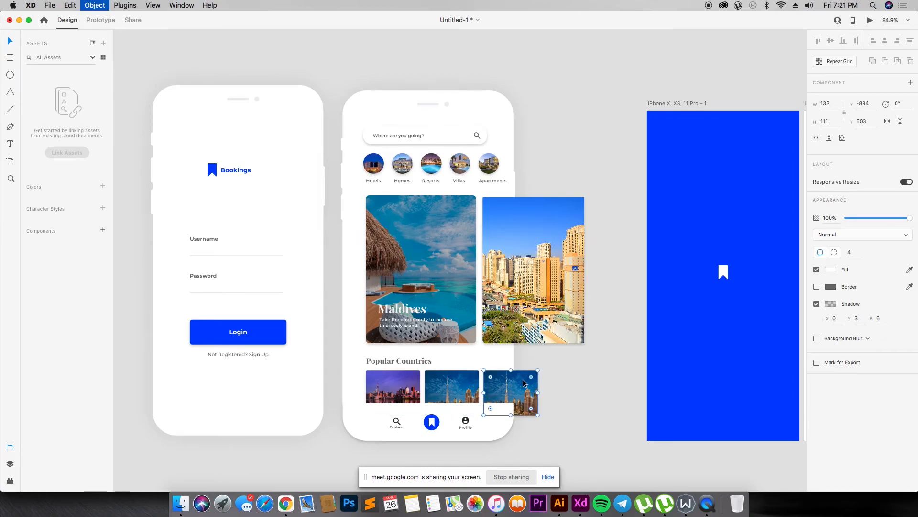
key("super+bracketleft")
key("super+bracketright")
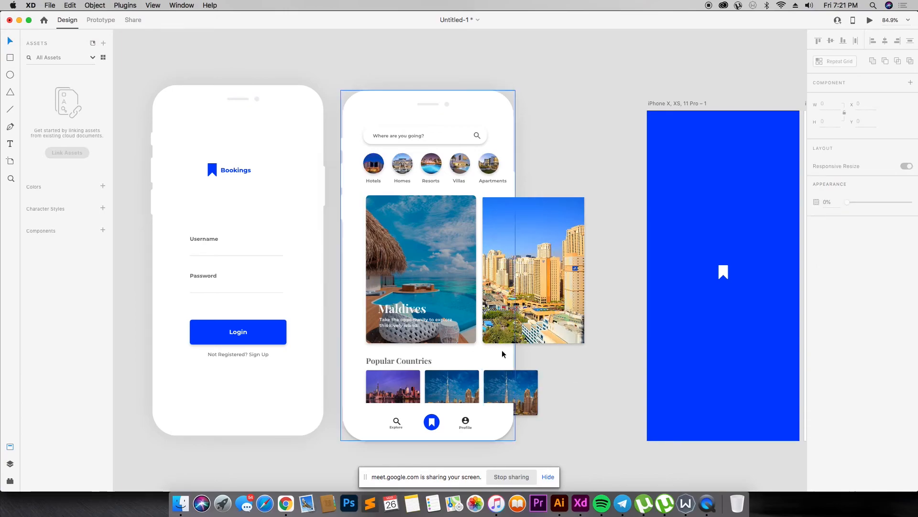
- Narrow the city skyline card beside the Maldives card so that it ends at the home mockup's right edge
left_click(513, 311)
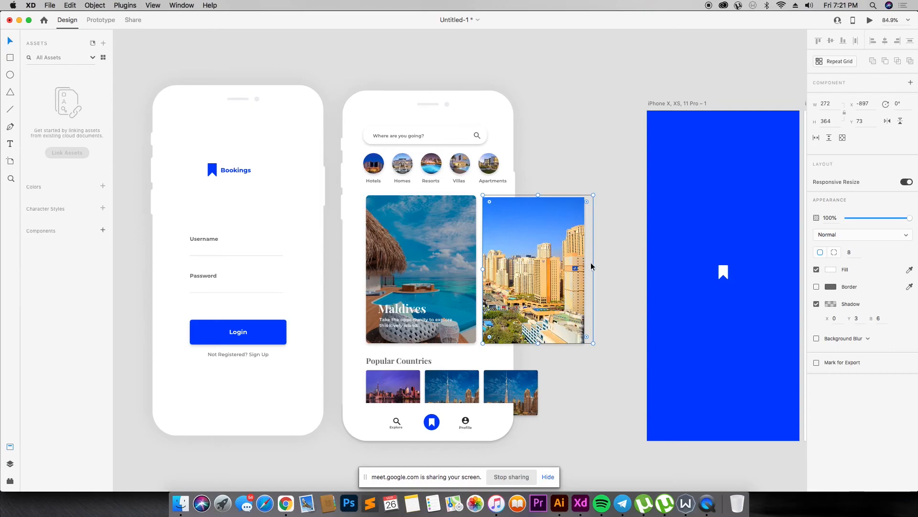
left_click_drag(595, 269, 514, 271)
left_click(545, 264)
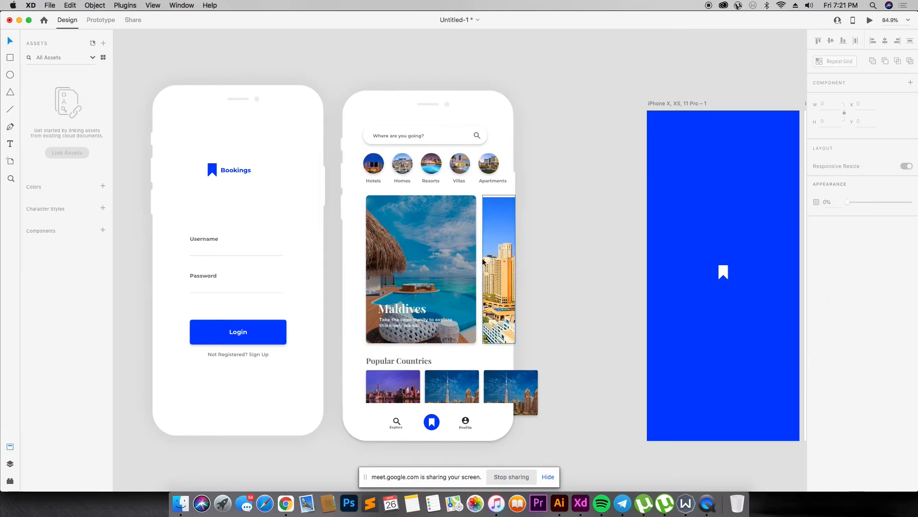
left_click(508, 261)
left_click_drag(515, 269, 512, 269)
left_click(530, 297)
- Nudge the narrowed city skyline card slightly right and up, to X -894 and Y 73
left_click(510, 286)
key("Right")
key("Right")
key("Right")
key("Up")
key("Up")
key("Up")
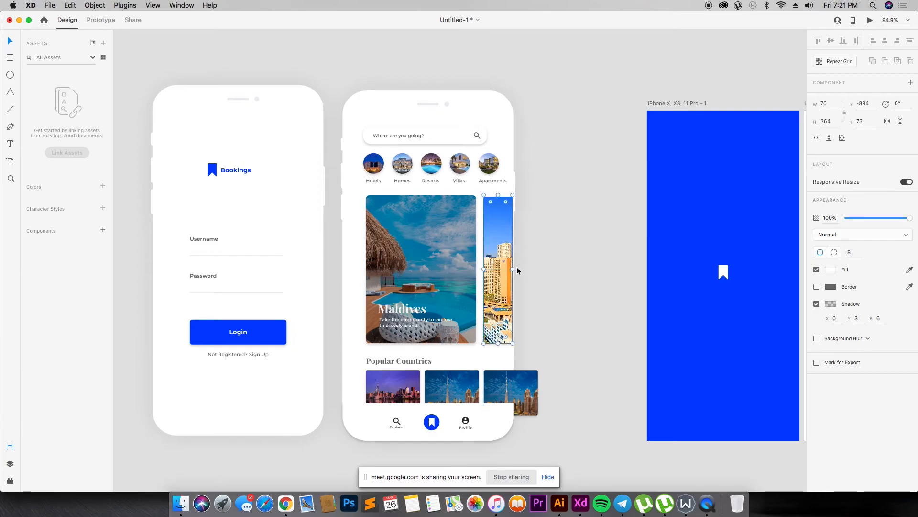
key("Down")
- Widen the third Popular Countries card in the home mockup slightly
left_click(522, 383)
mouse_move(536, 392)
left_mouse_down()
mouse_move(510, 395)
mouse_move(538, 387)
left_mouse_up()
left_click(468, 392)
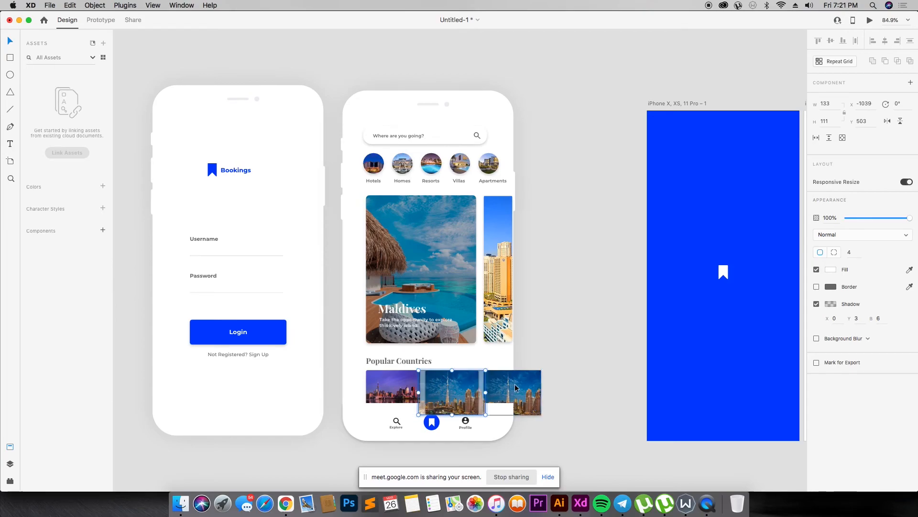
left_click(556, 374)
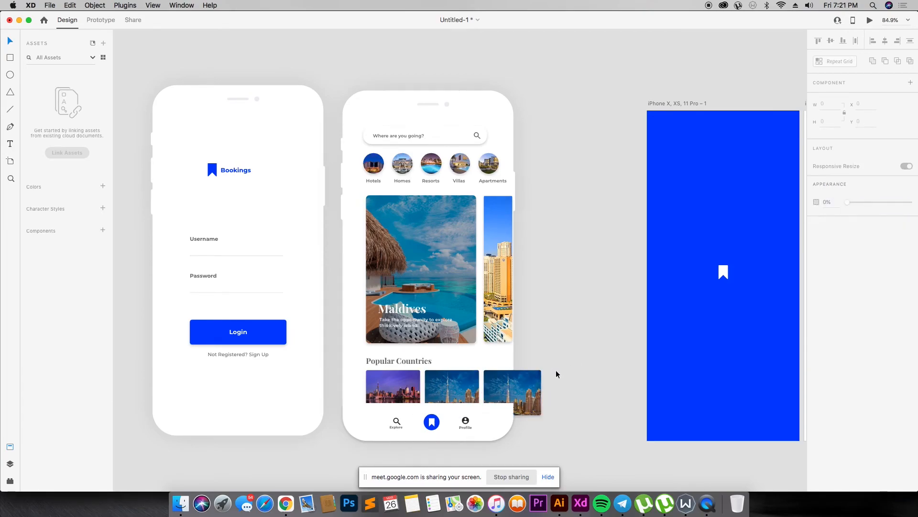
- Copy the third Popular Countries card, the night skyline photo, from the home screen artboard
key("super+minus")
key("super+minus")
key("super+minus")
key("super+minus")
key("z")
left_click_drag(634, 267, 785, 355)
key("v")
left_click(431, 236)
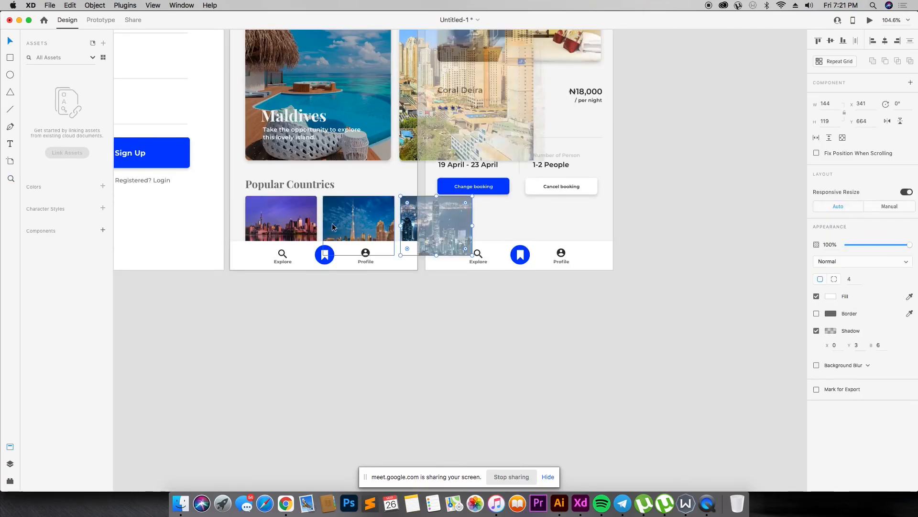
left_click(277, 328)
- Paste the copied night skyline card and place it just outside the home mockup, near the Popular Countries row
key("super+minus")
key("super+minus")
key("super+minus")
left_click_drag(156, 201, 197, 282)
key("v")
left_click(662, 267)
left_click(703, 231)
key("super+v")
left_click_drag(454, 221, 716, 163)
- Replace the duplicated third country card with the pasted night skyline card, and narrow it to end at the phone's right edge
left_click(658, 264)
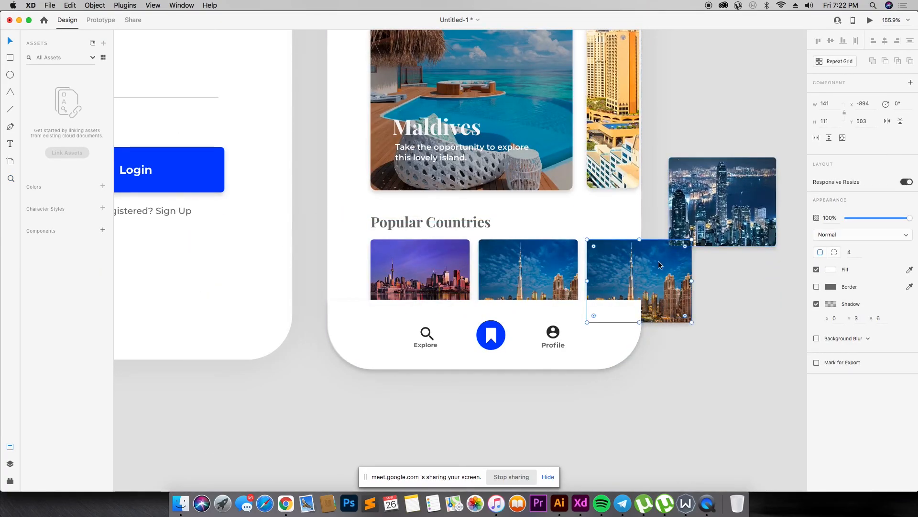
key("Delete")
left_click_drag(707, 211, 622, 292)
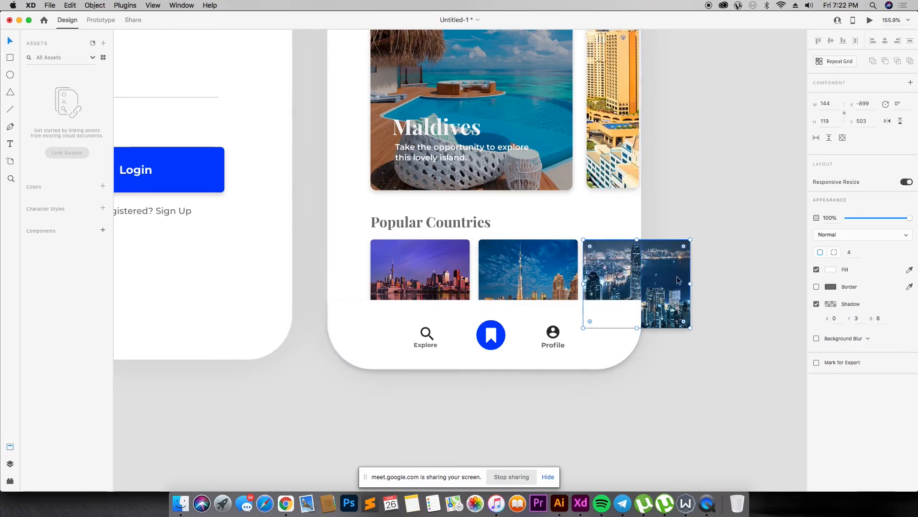
left_click_drag(690, 283, 639, 285)
left_click(687, 261)
- Select the home mockup's content from the search bar to the country cards, and nudge it left to X -1200
key("super+minus")
key("super+minus")
key("super+minus")
key("super+minus")
key("super+minus")
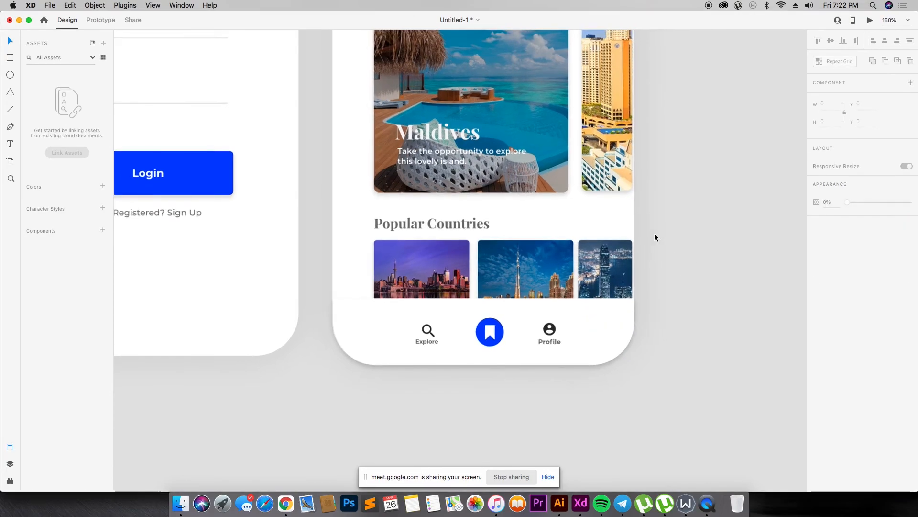
key("super+equal")
key("super+equal")
key("super+minus")
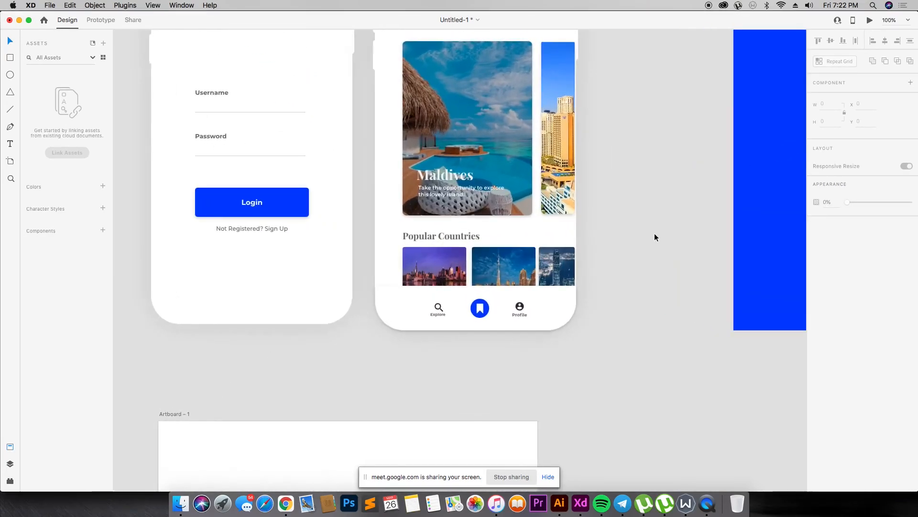
left_click_drag(536, 108, 427, 263)
left_click(421, 238)
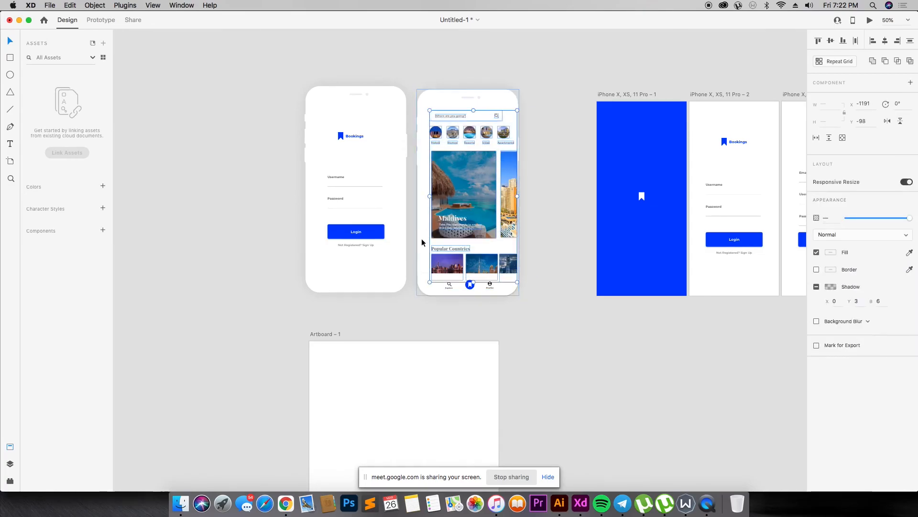
key("Left")
key("Left")
key("Left")
key("Left")
key("Left")
key("Left")
key("Left")
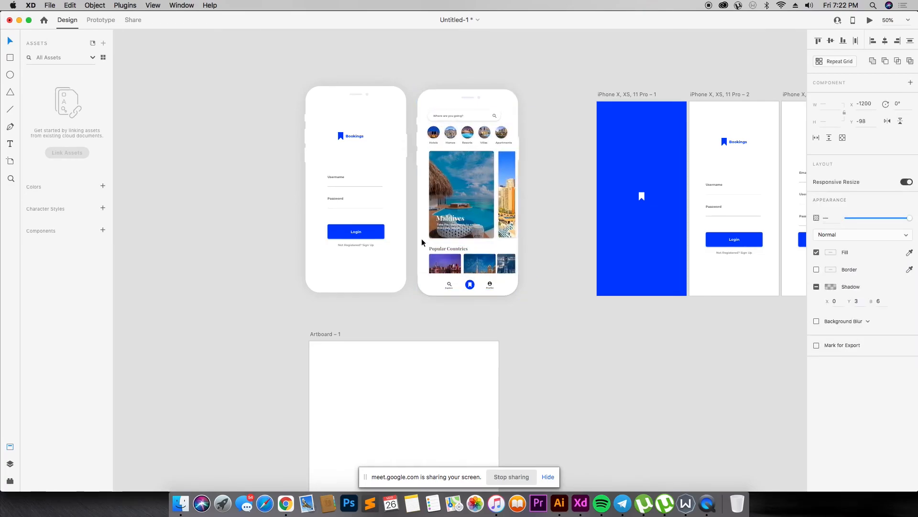
- Nudge the selected home screen content further left to X -1205
key("z")
left_click_drag(390, 80, 573, 311)
key("Left")
key("Left")
key("Left")
key("Left")
key("v")
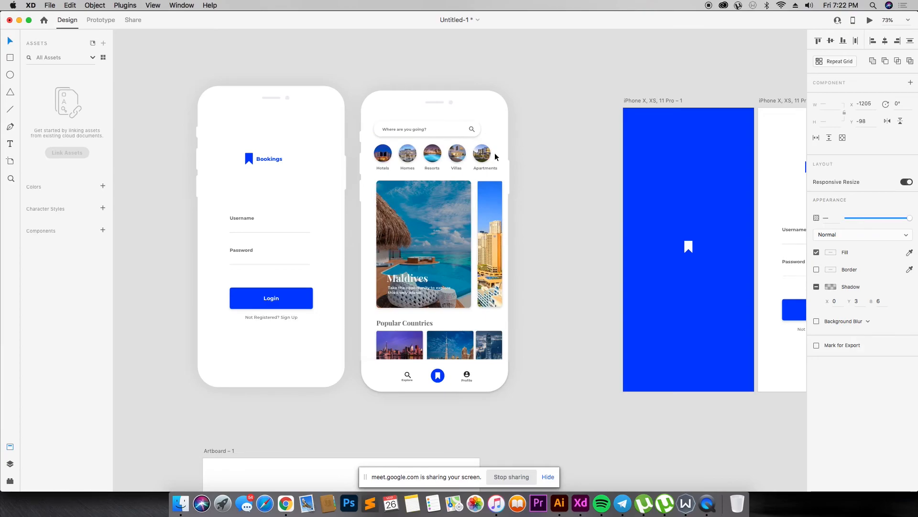
- Extend the city skyline card to 79 wide and the third country card to 84 wide toward the phone's right edge
double_click(497, 235)
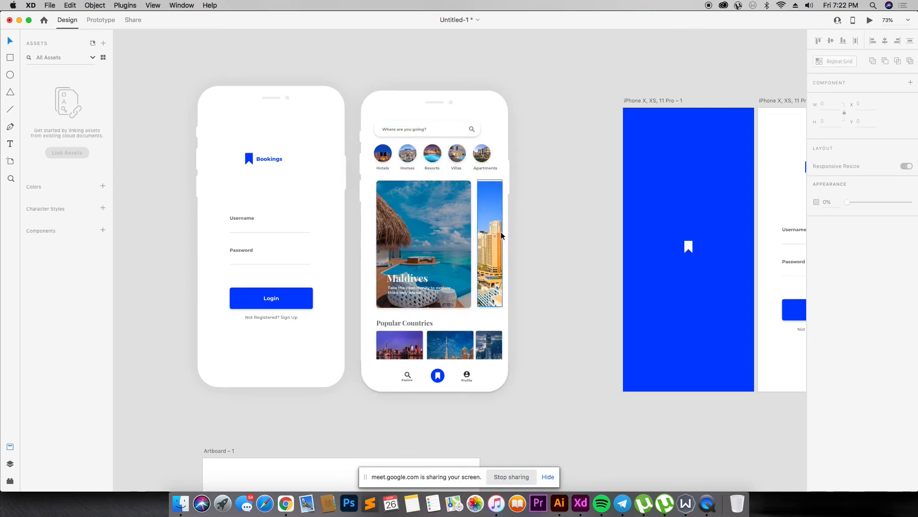
left_click_drag(504, 243, 506, 242)
left_click(496, 347)
left_click_drag(502, 351, 506, 350)
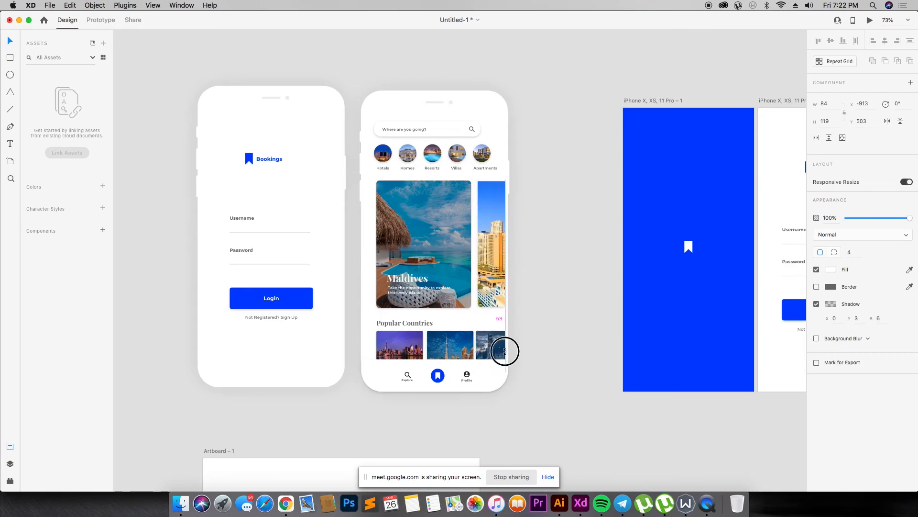
left_click(533, 318)
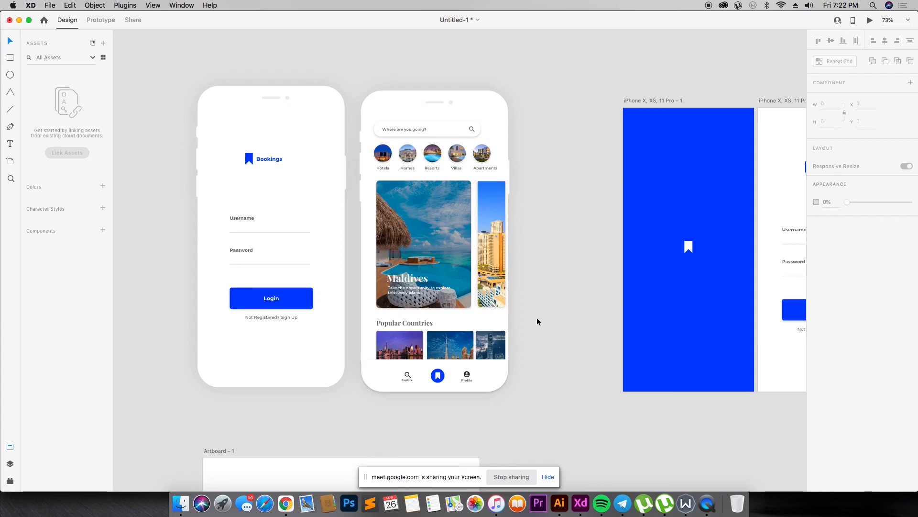
- Extend the city skyline card leftward to 84 wide, aligning its left edge with the third country card below
left_click(492, 272)
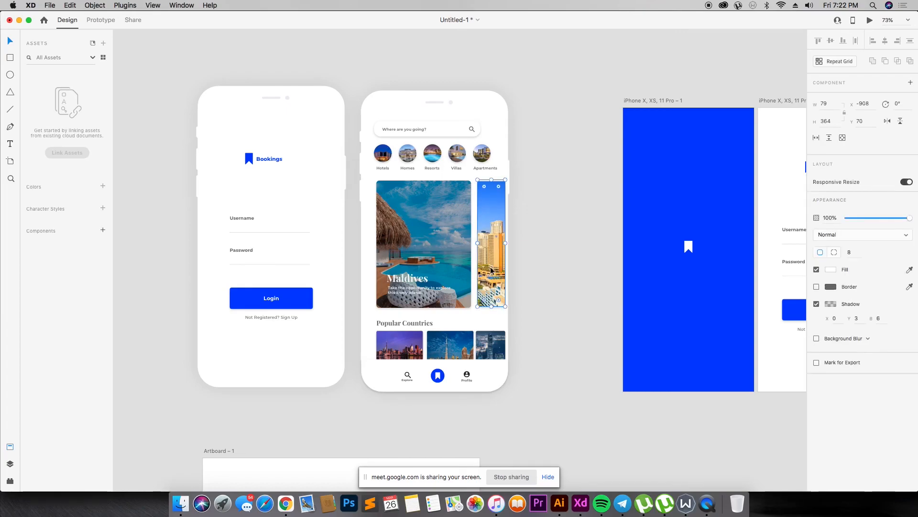
left_click_drag(478, 243, 477, 243)
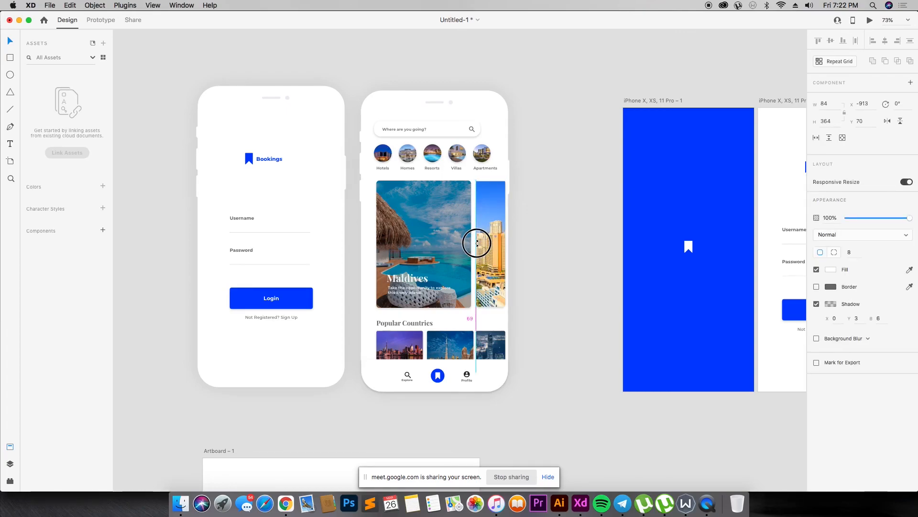
left_click(570, 235)
left_click(451, 217)
double_click(490, 225)
left_click(600, 218)
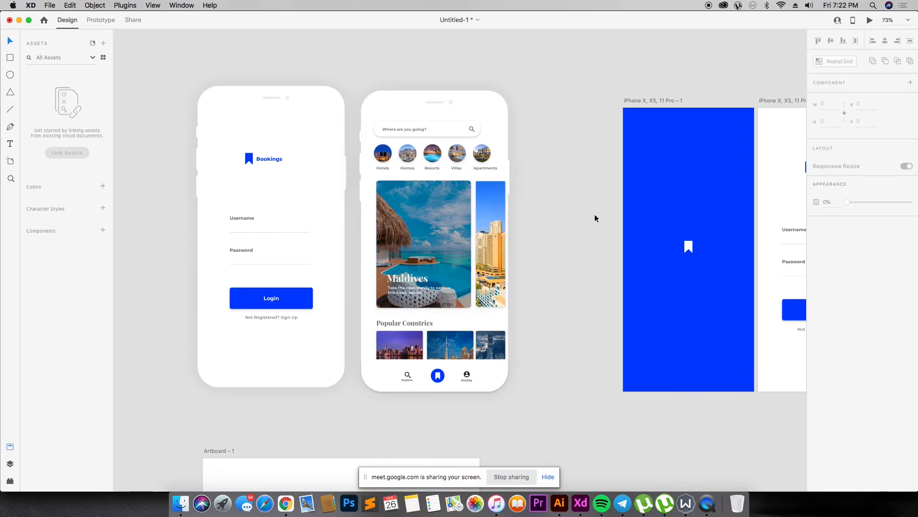
- Widen Artboard – 1 to 1089
key("super+minus")
key("super+minus")
key("super+minus")
key("super+minus")
key("super+minus")
key("super+plus")
key("super+plus")
key("super+plus")
key("super+minus")
left_click_drag(292, 168, 512, 342)
scroll(461, 286, "down", 2)
left_click(393, 332)
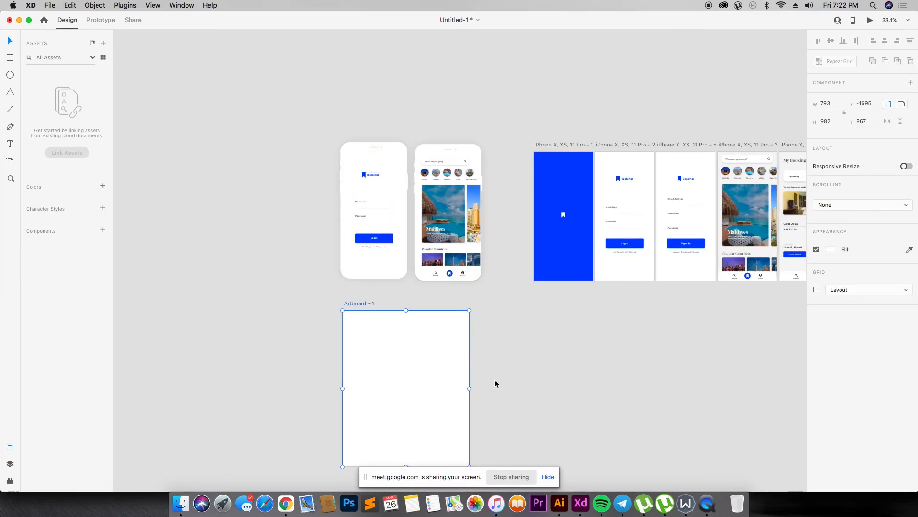
left_click_drag(470, 389, 514, 390)
- Move both phone mockups onto Artboard – 1 and scale them down to leave a margin around them
left_click_drag(334, 101, 492, 273)
left_click_drag(437, 212, 453, 393)
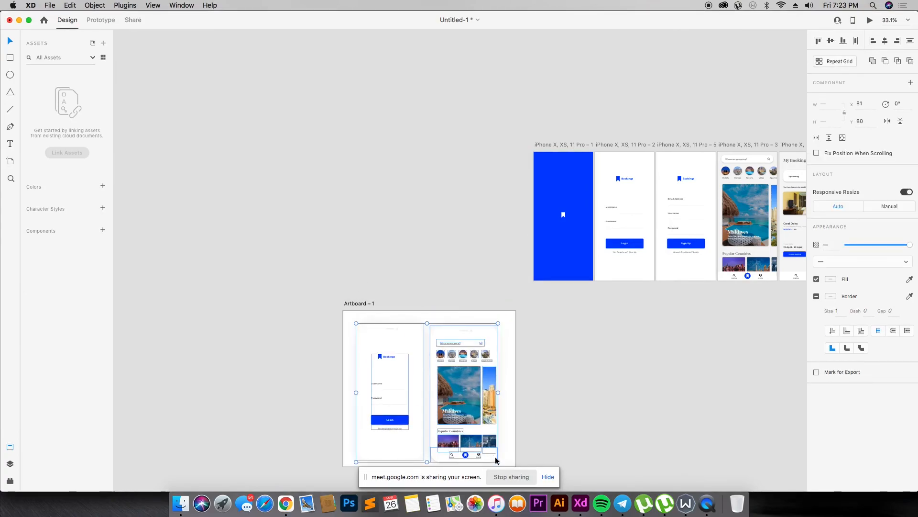
left_click_drag(498, 459, 471, 419)
left_click(541, 385)
- Enlarge Artboard – 1 to 1250 by 1094, and centre both mockups on it at X 266, Y 197
scroll(541, 386, "down", 2)
key("z")
left_click_drag(308, 233, 569, 454)
key("v")
left_click(306, 129)
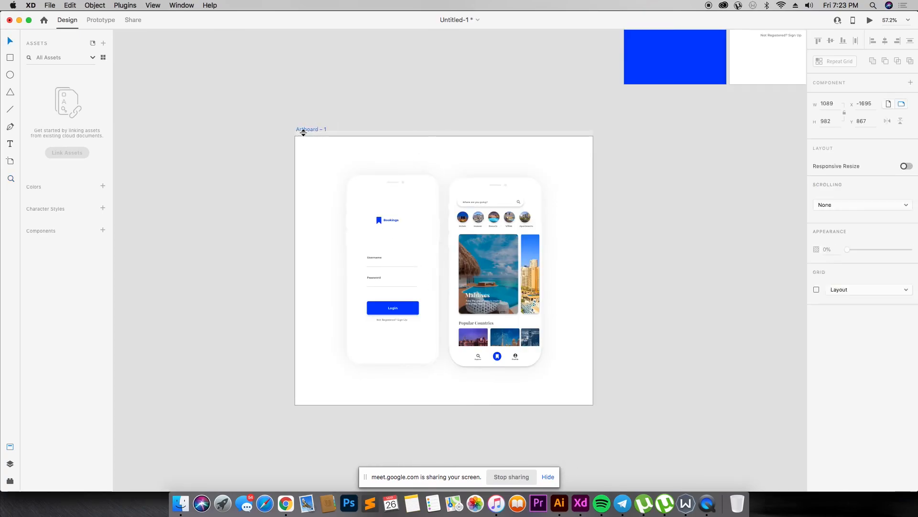
left_click_drag(593, 403, 637, 435)
left_click_drag(689, 170, 313, 375)
left_click_drag(361, 307, 387, 321)
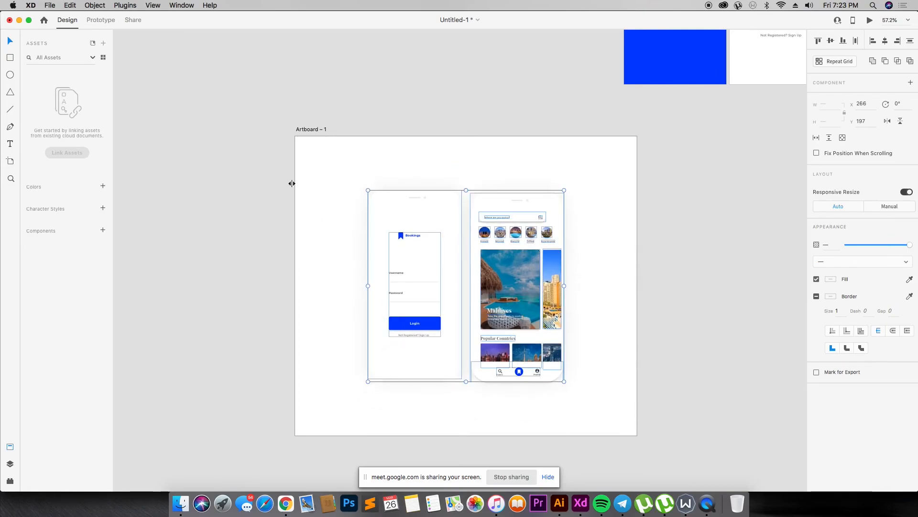
- Move Artboard – 1 up and to the left of the row of app screens, at X -1949, Y -276
key("super+0")
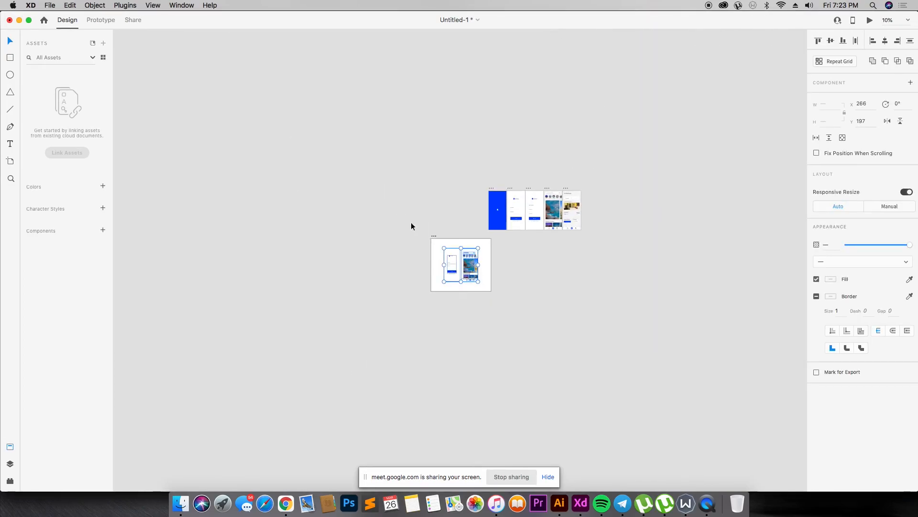
left_click_drag(430, 238, 426, 219)
left_click_drag(419, 199, 421, 181)
key("z")
left_click_drag(375, 145, 654, 307)
left_click_drag(195, 137, 653, 302)
- Export the selected Artboard – 1 as a PNG for Design into the iCreativeLearn folder
left_click(219, 176)
left_click(236, 177)
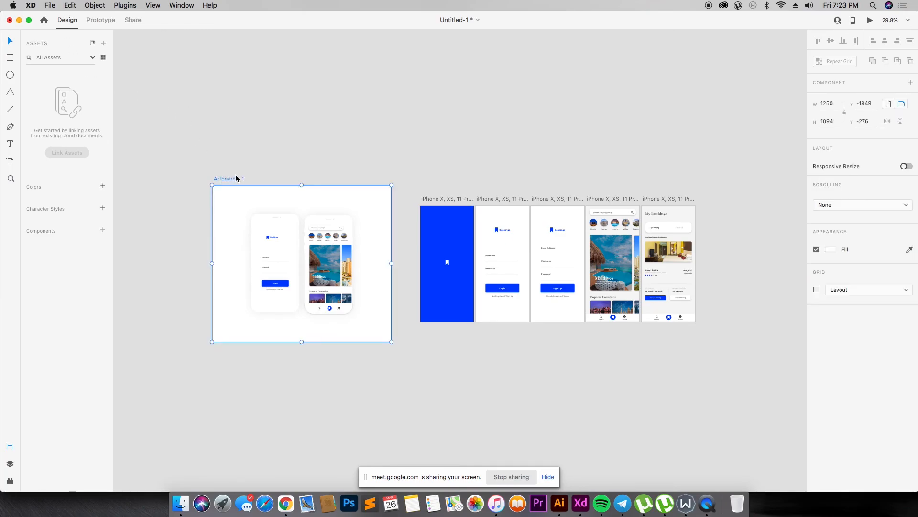
left_click(50, 5)
mouse_move(123, 138)
left_click(220, 147)
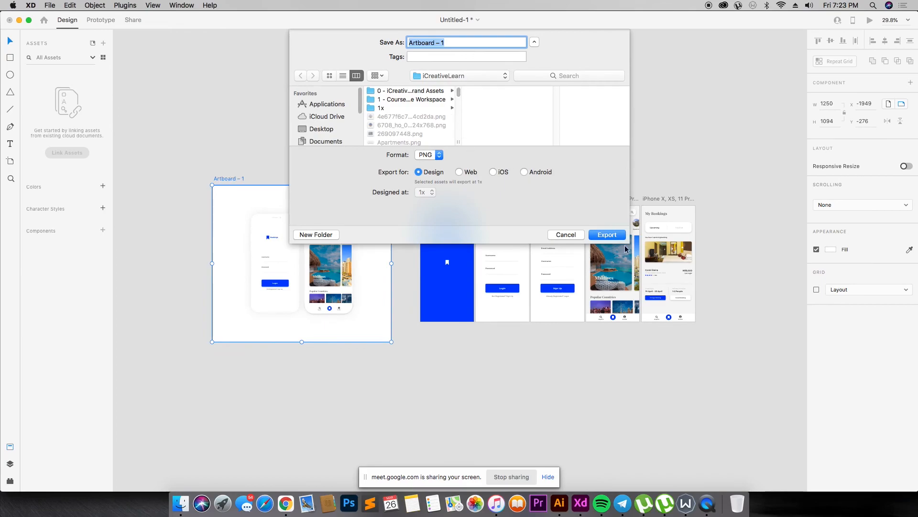
left_click(607, 235)
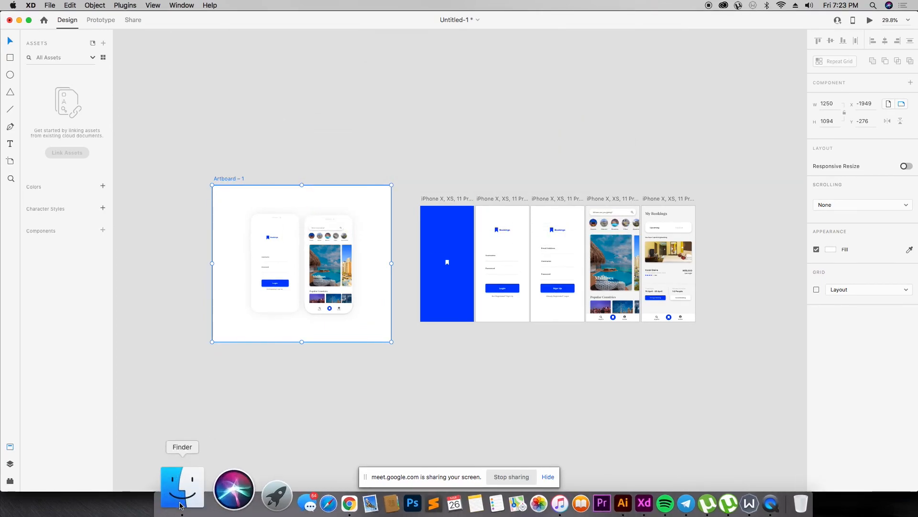
- Preview the exported Artboard – 1.png in Finder, and return to Adobe XD
left_click(180, 497)
left_click(125, 110)
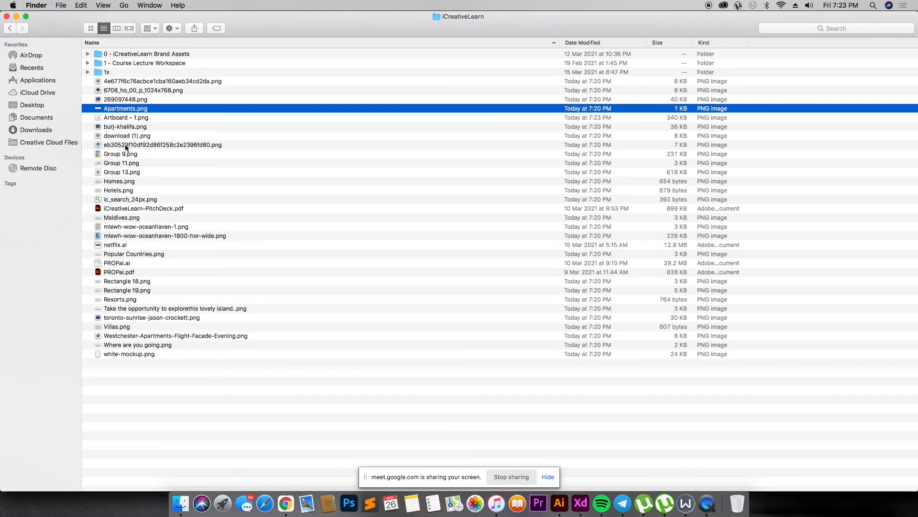
left_click(132, 118)
key("space")
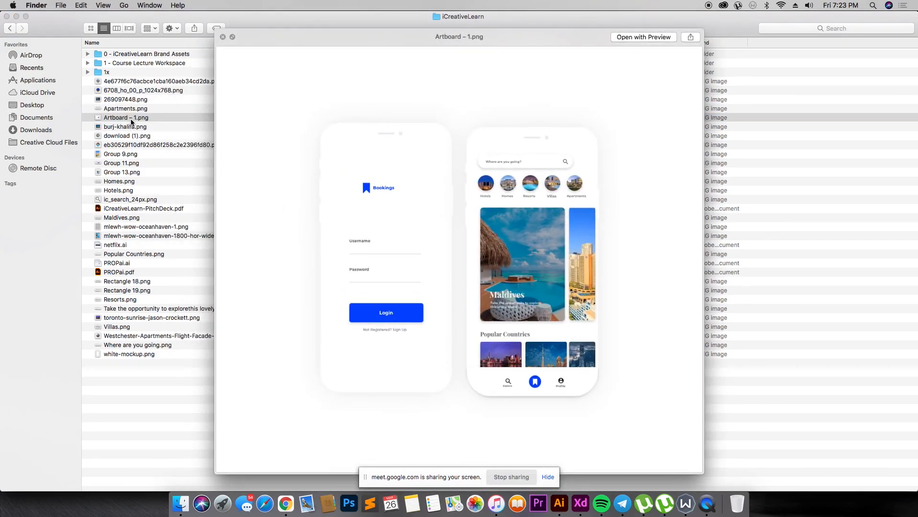
key("super+Tab")
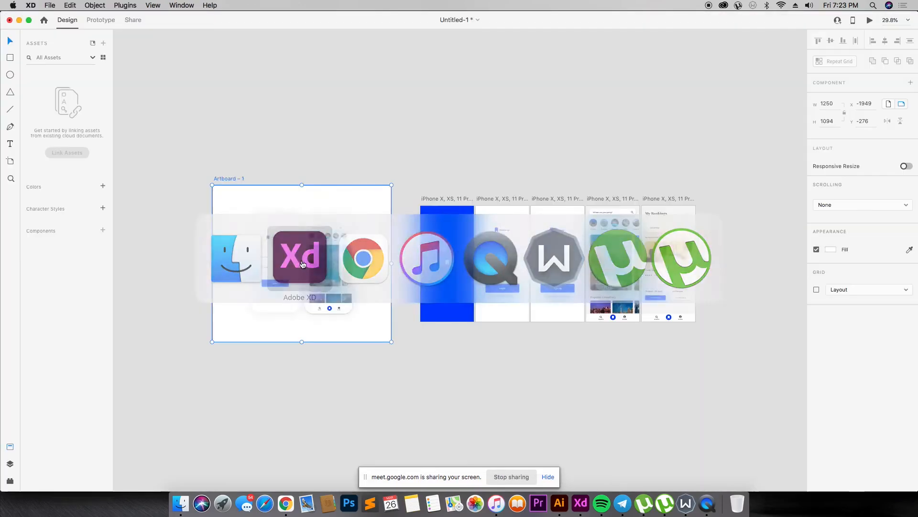
- Widen the home mockup's search bar together with its search icon toward the phone's right edge
left_click_drag(212, 193, 423, 297)
left_click_drag(343, 156, 686, 285)
key("v")
left_click(492, 243)
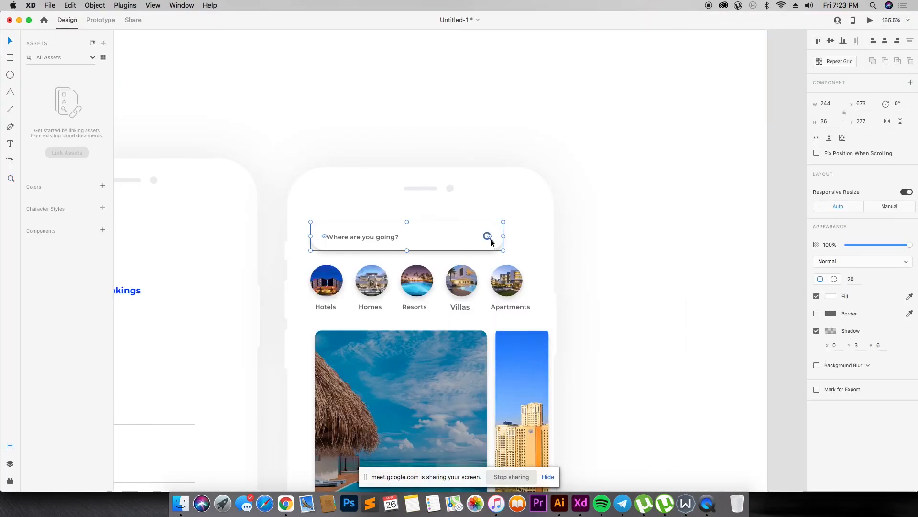
left_click(491, 239, "shift")
left_click_drag(504, 235, 531, 237)
left_click(584, 259)
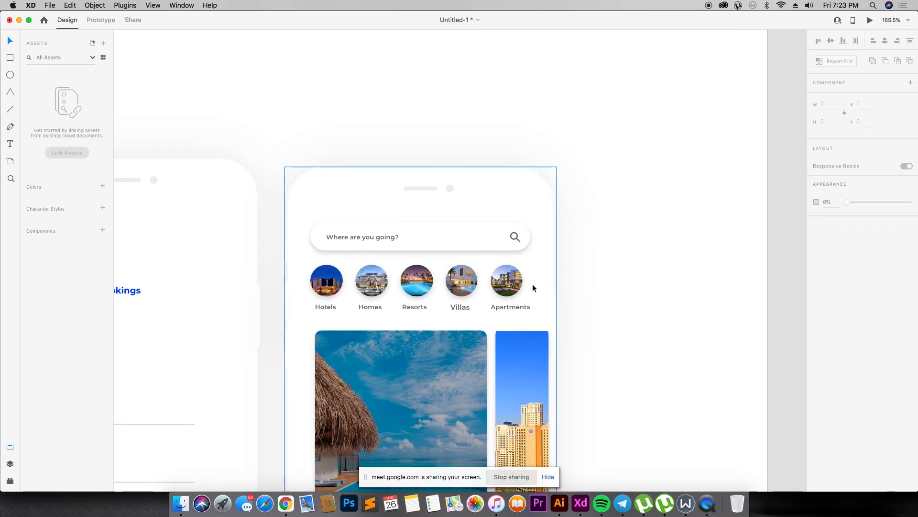
left_click_drag(594, 259, 462, 302)
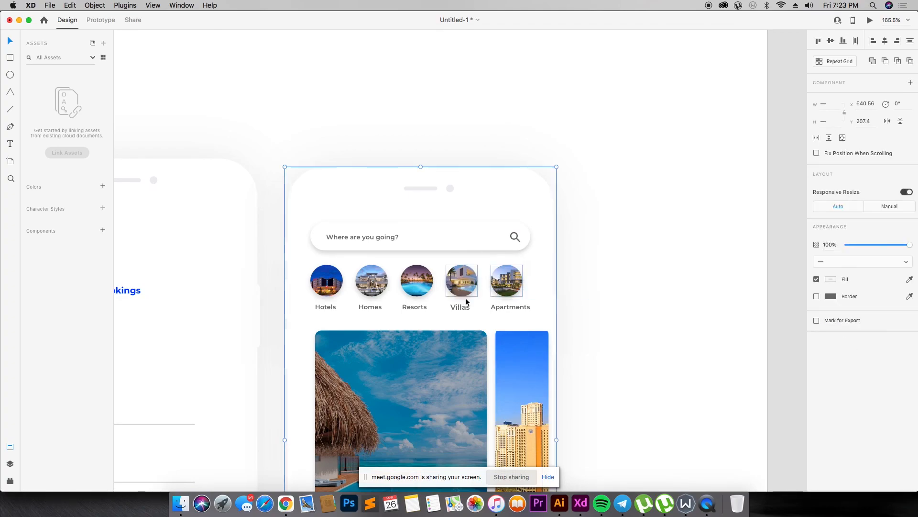
key("super+minus")
key("super+minus")
key("super+minus")
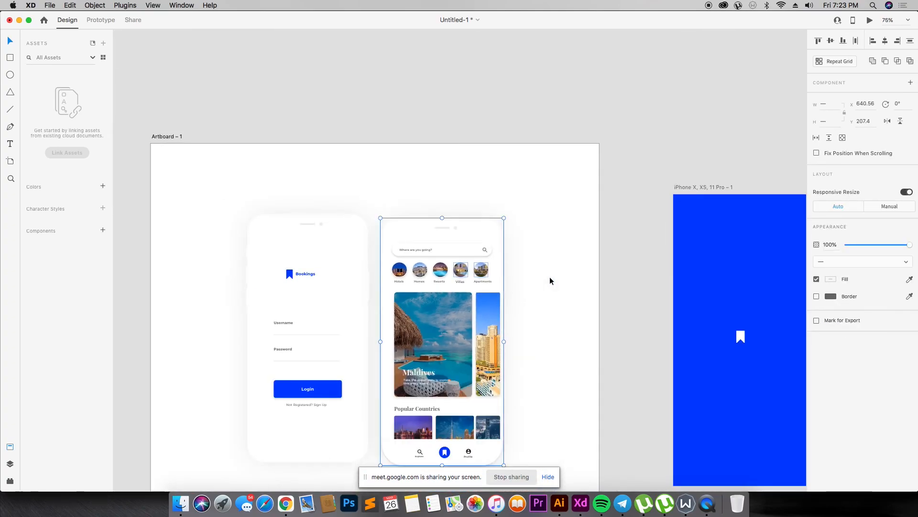
- Select the five category images with their labels, and stretch the row so its last image aligns with the search bar's end
key("super+minus")
key("super+minus")
key("z")
left_click_drag(371, 223, 568, 339)
left_click_drag(347, 126, 514, 230)
key("v")
left_click_drag(671, 314, 165, 378)
left_click(167, 366, "shift")
left_click_drag(590, 353, 601, 350)
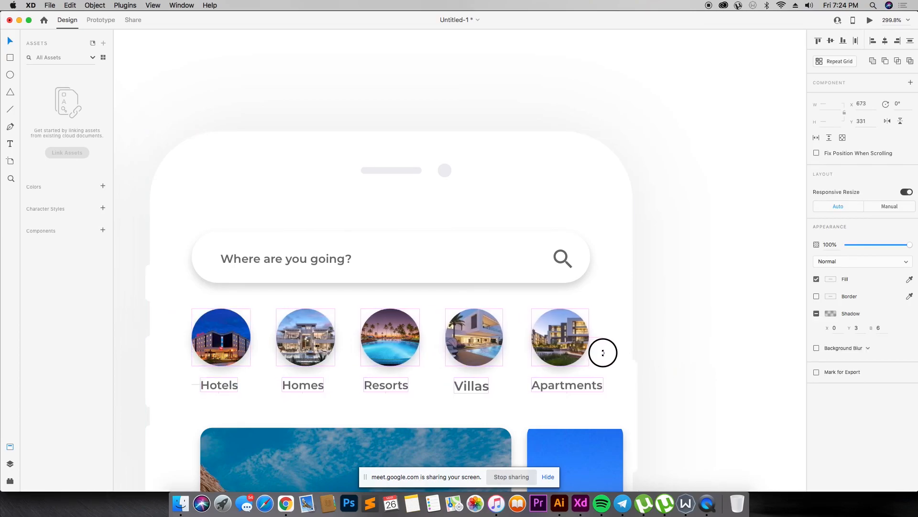
- Export the updated Artboard – 1 again as a PNG for Design into the iCreativeLearn folder, replacing the earlier file
left_click(638, 338)
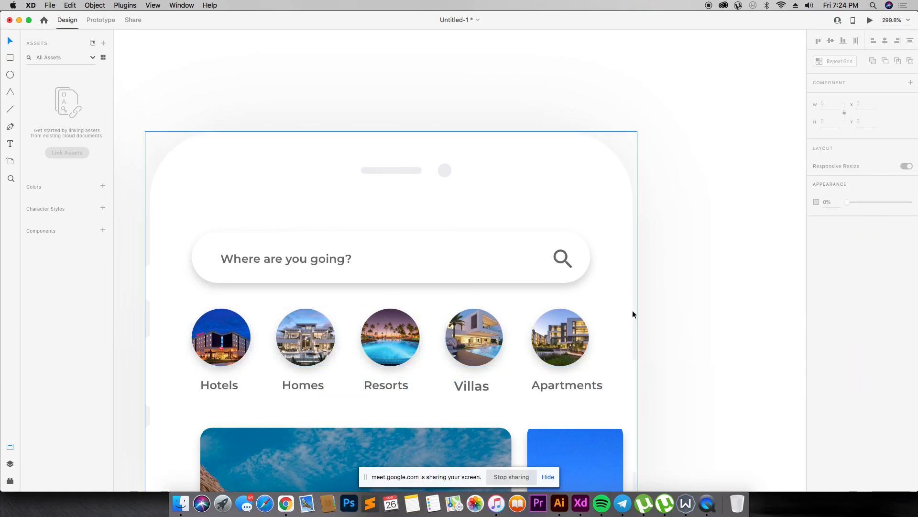
key("super+0")
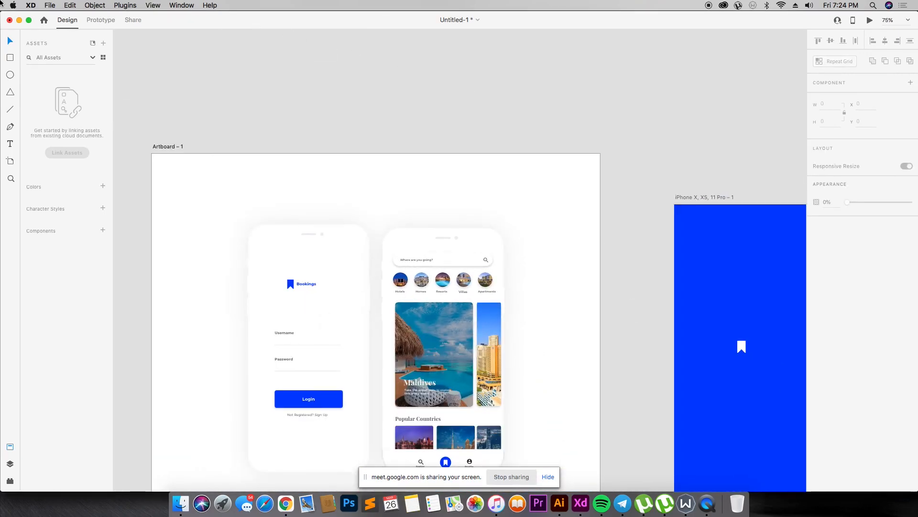
left_click(49, 5)
mouse_move(131, 138)
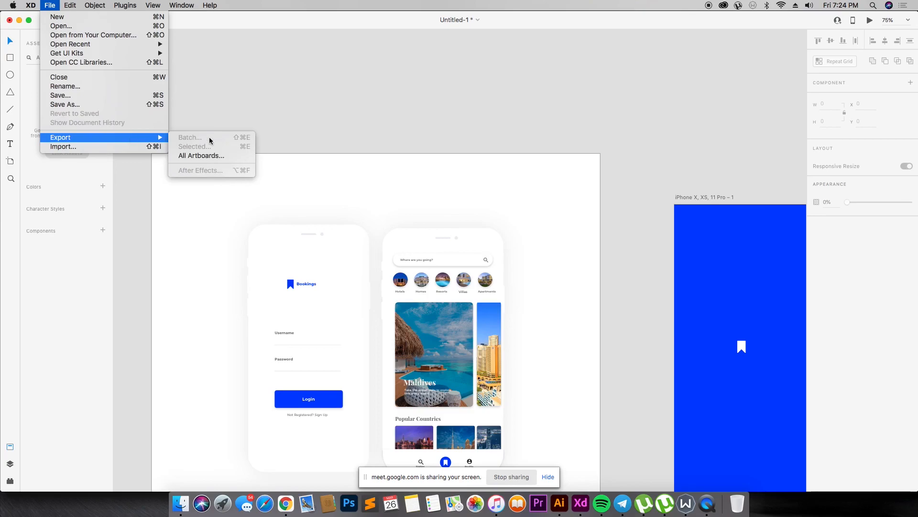
left_click(389, 150)
left_click(173, 145)
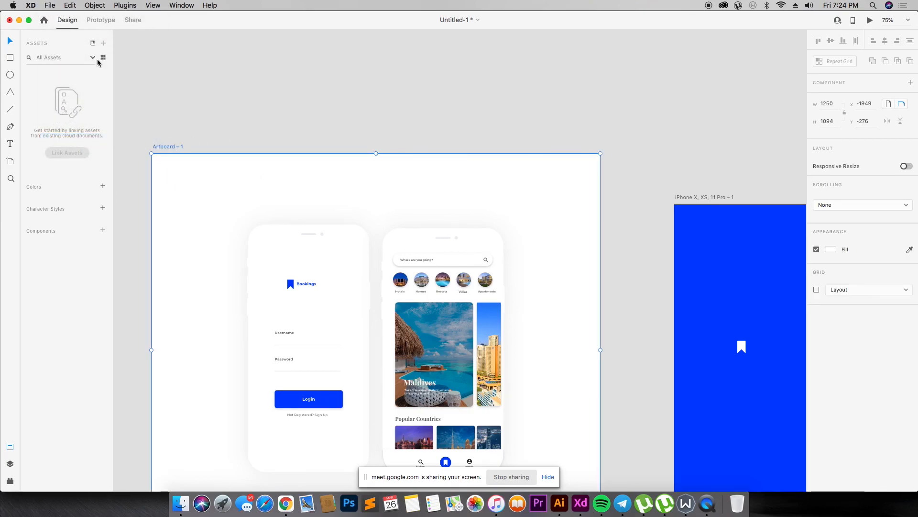
left_click(50, 5)
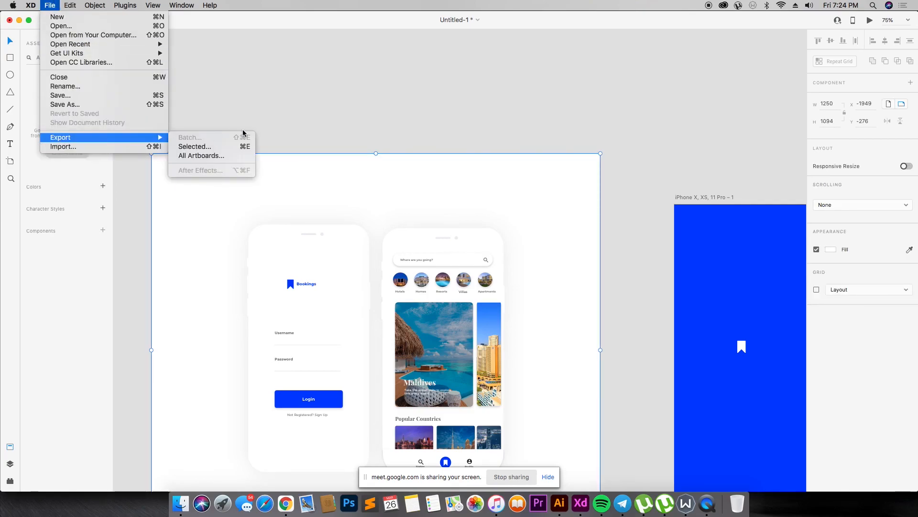
left_click(376, 165)
key("super+e")
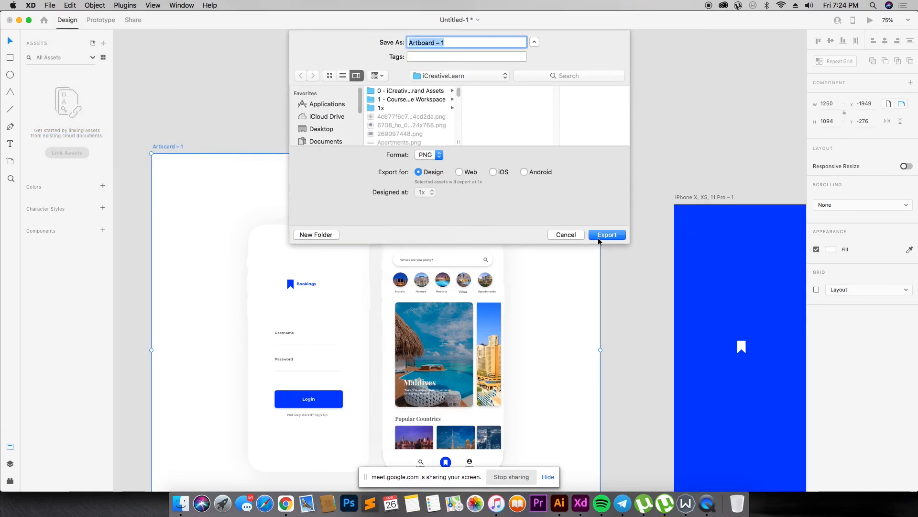
key("Return")
left_click(529, 87)
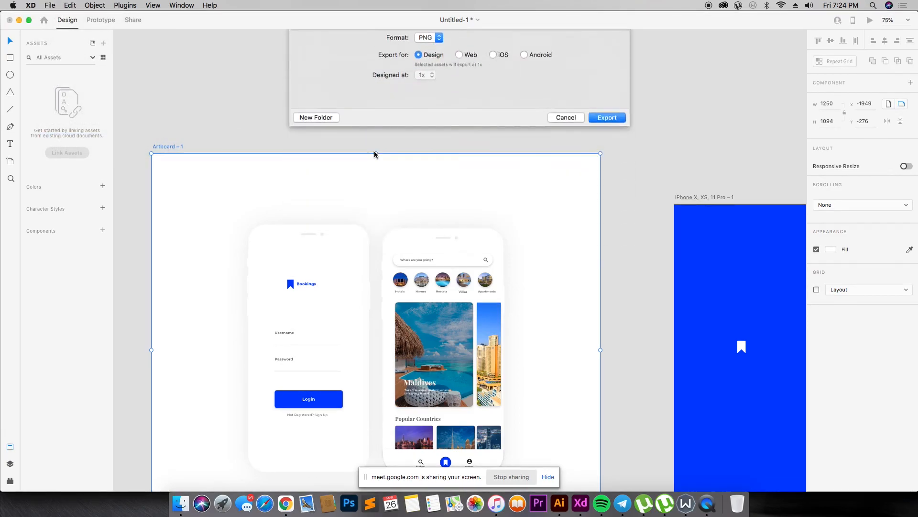
- Switch to Finder and preview the re-exported Artboard – 1.png at full screen
left_click(175, 502)
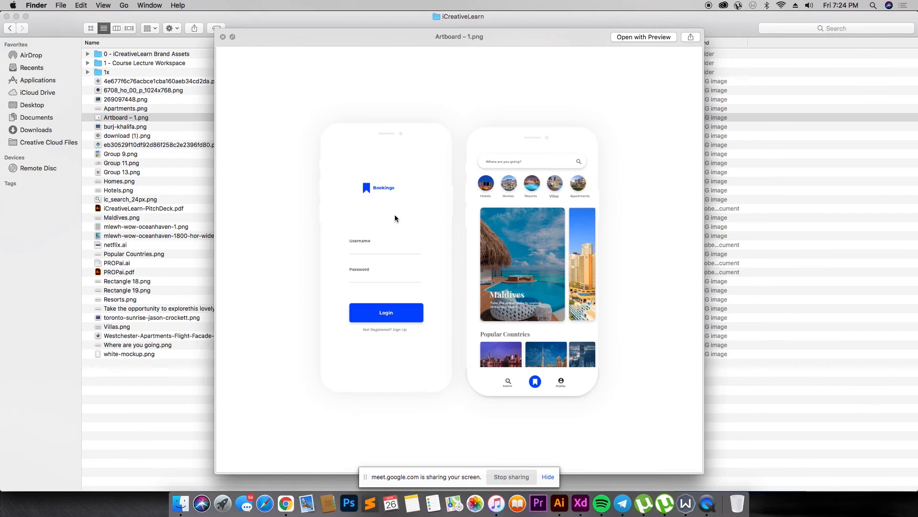
key("space")
key("space")
left_click(233, 37)
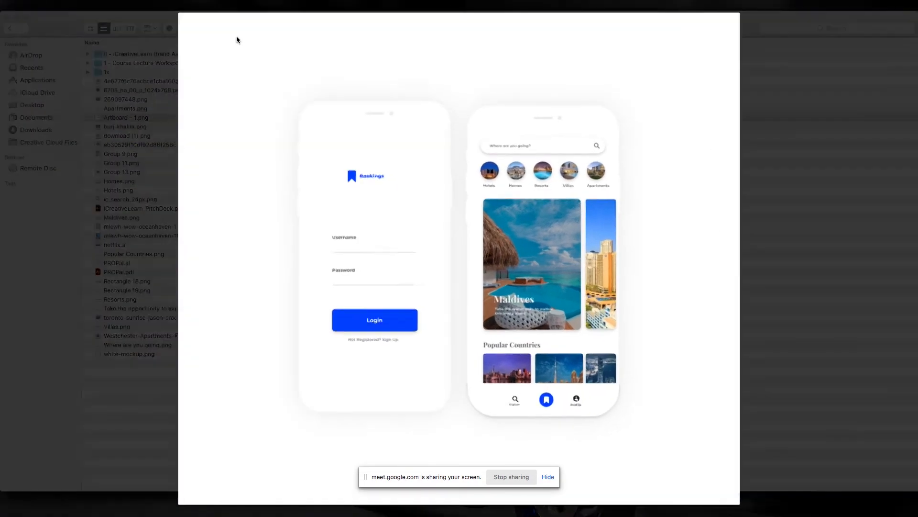
key("Escape")
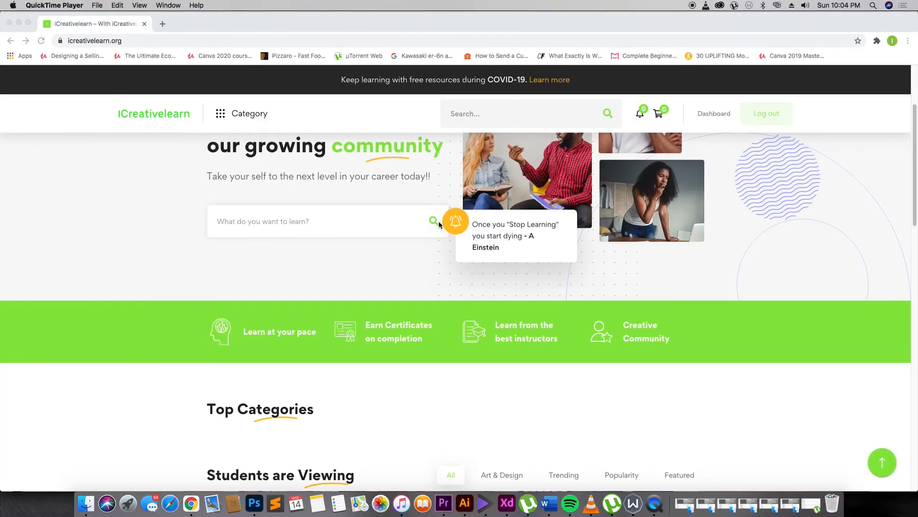
- In Chrome, open the Intro to Adobe XD for Mobile Apps course from the icreativelearn.org homepage and read its objectives and requirements
scroll(438, 221, "up", 3)
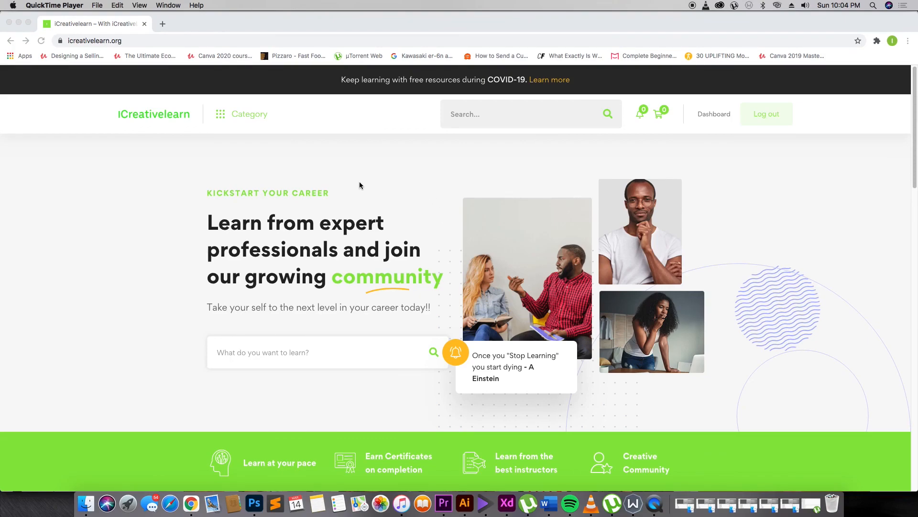
scroll(359, 185, "down", 10)
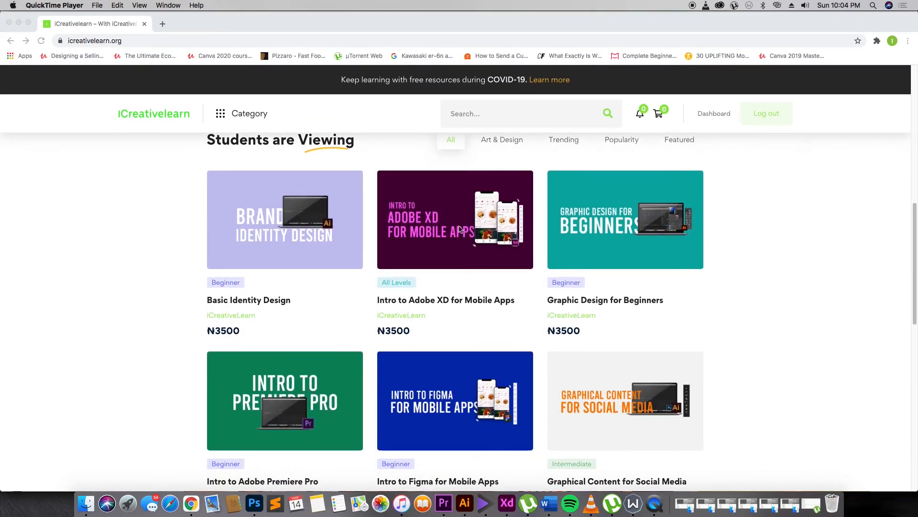
left_click(420, 219)
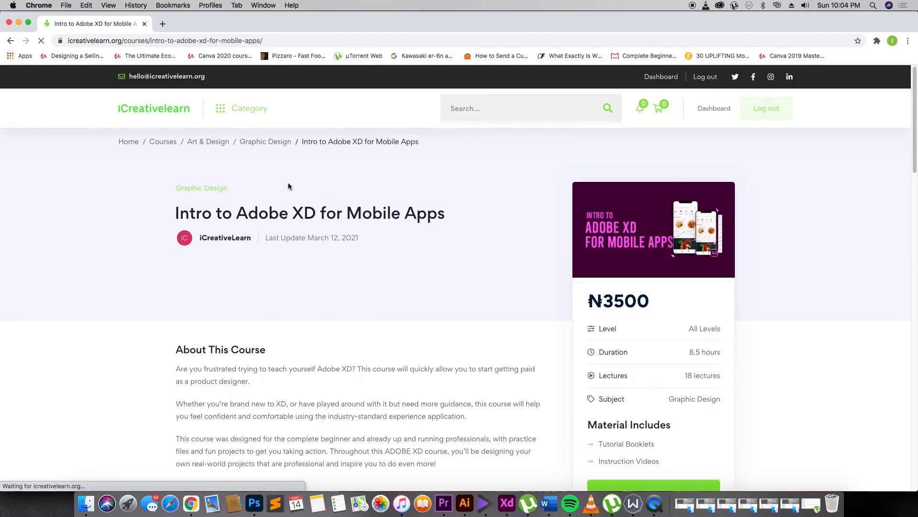
scroll(448, 277, "down", 5)
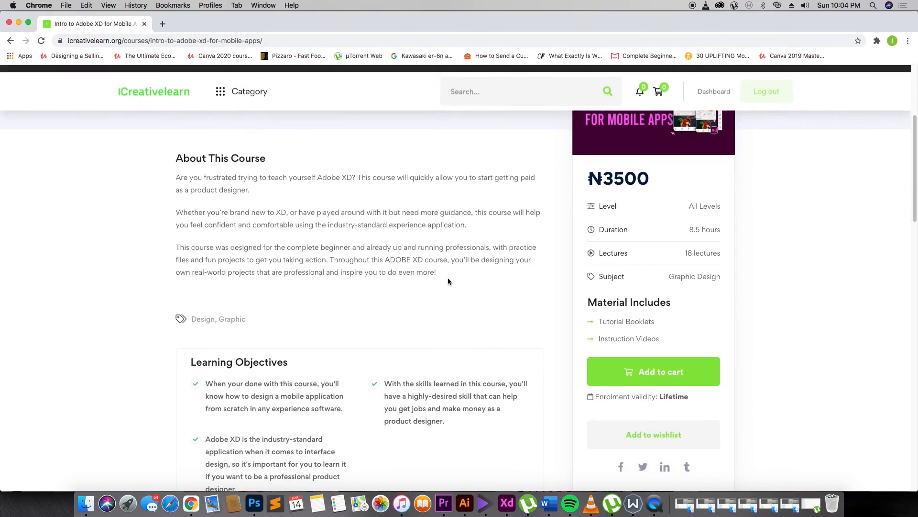
scroll(542, 317, "down", 5)
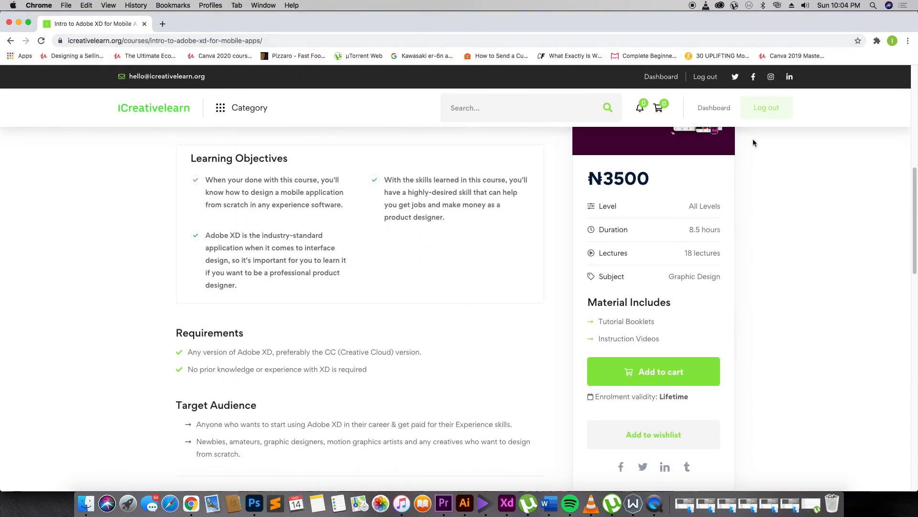
scroll(401, 193, "down", 3)
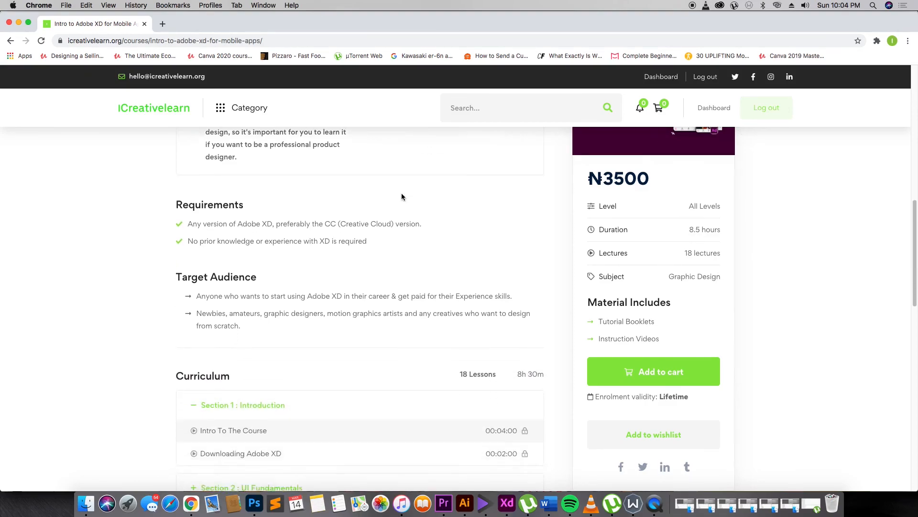
scroll(512, 165, "up", 5)
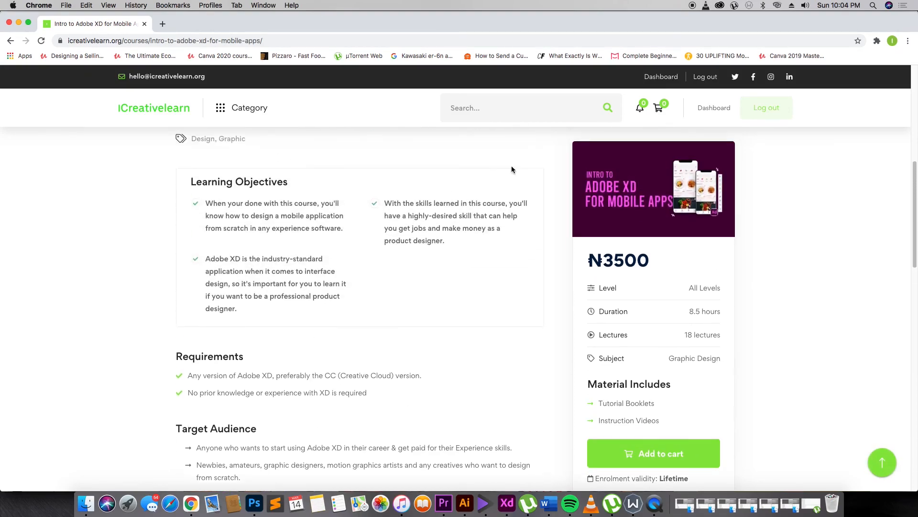
- View the account dashboard, and reopen the Intro to Adobe XD for Mobile Apps course from the homepage
left_click(714, 109)
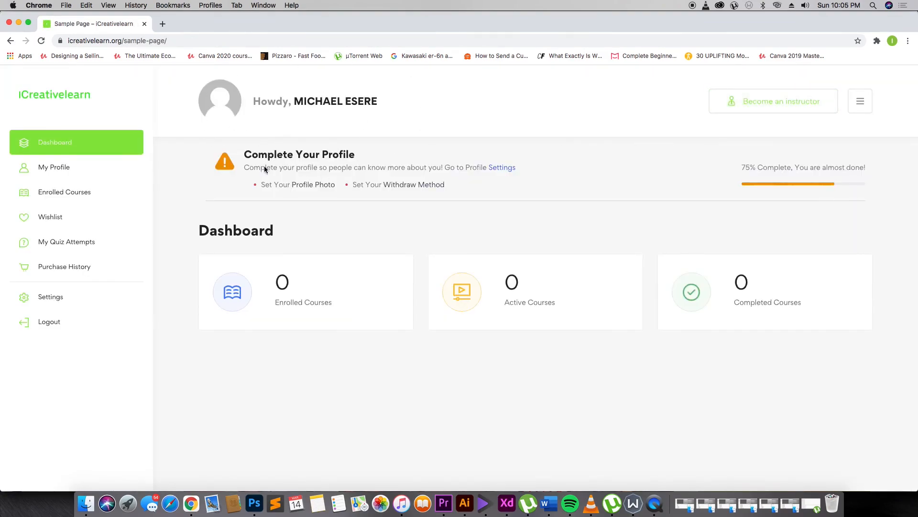
left_click(68, 98)
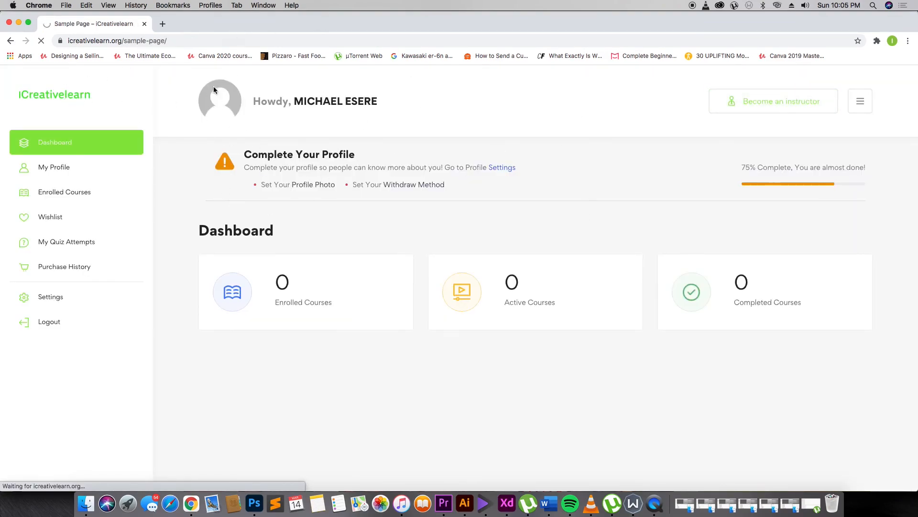
scroll(671, 232, "down", 10)
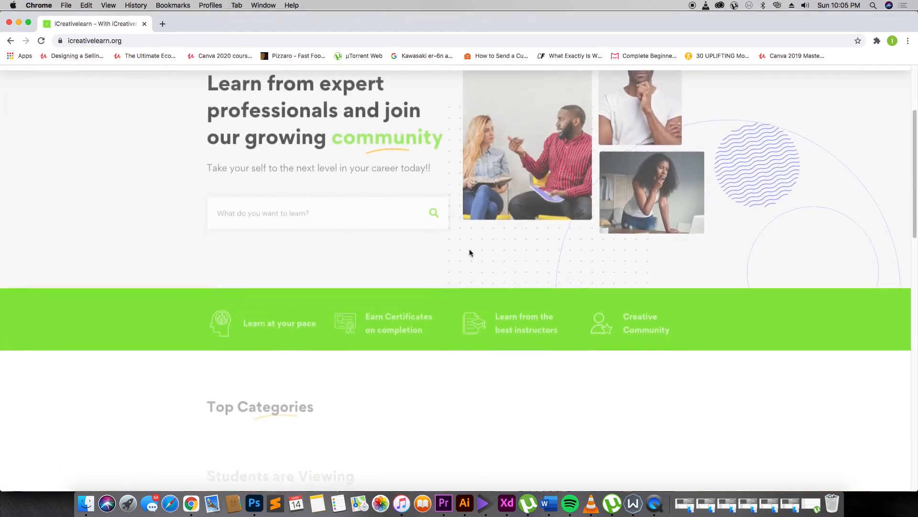
scroll(370, 254, "down", 5)
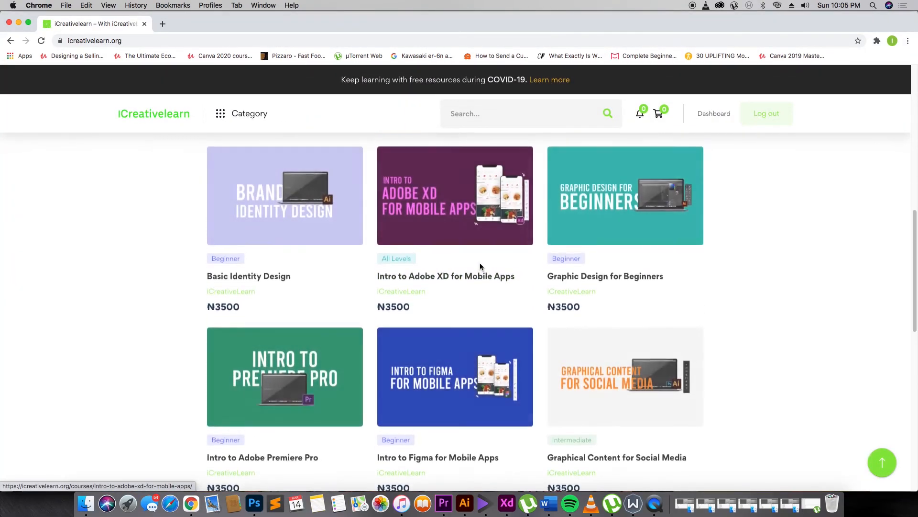
left_click(472, 219)
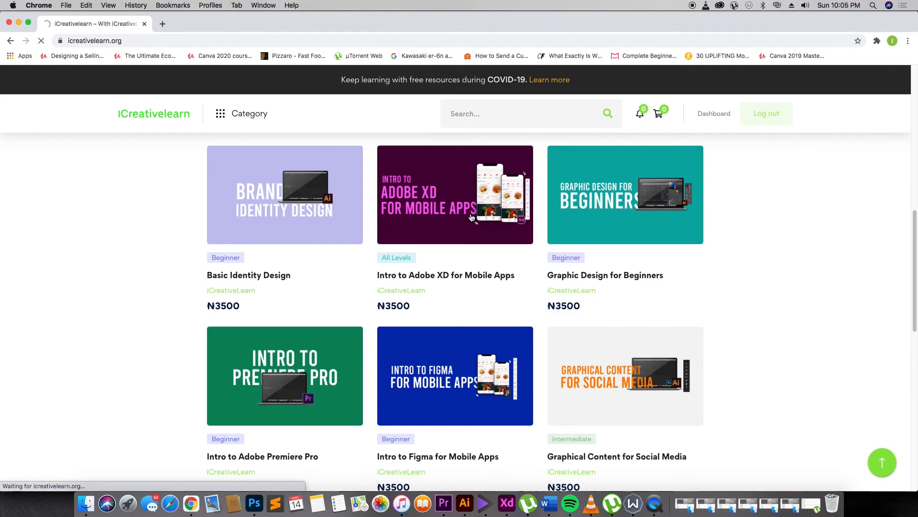
- Review the course page's learning objectives, target audience, curriculum sections and instructor details
scroll(563, 242, "down", 5)
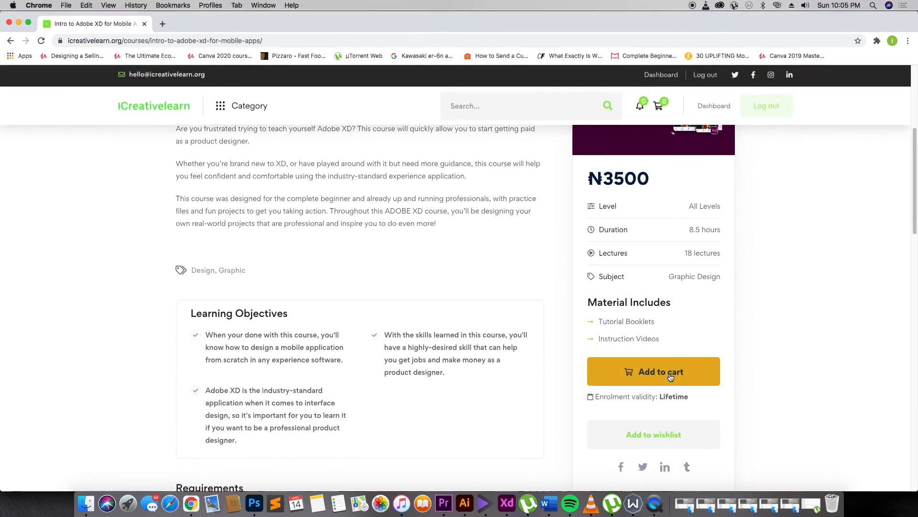
scroll(360, 213, "down", 7)
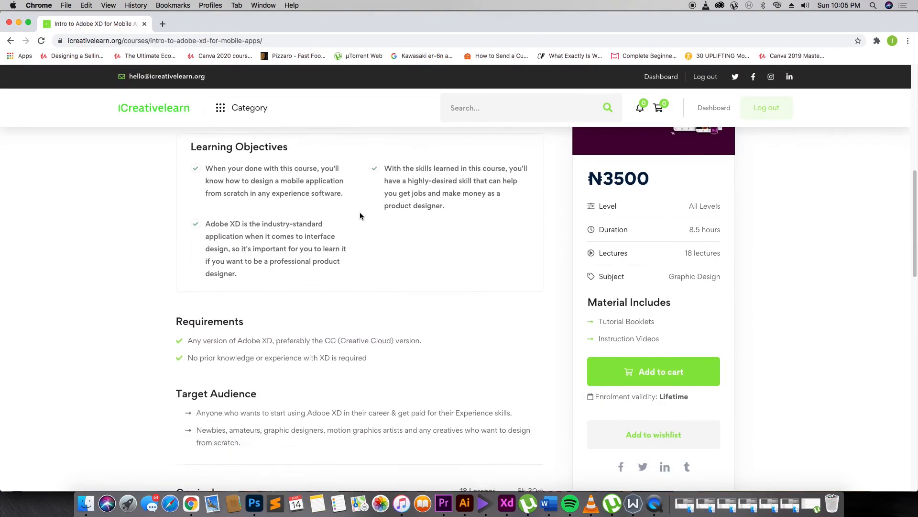
scroll(360, 216, "down", 5)
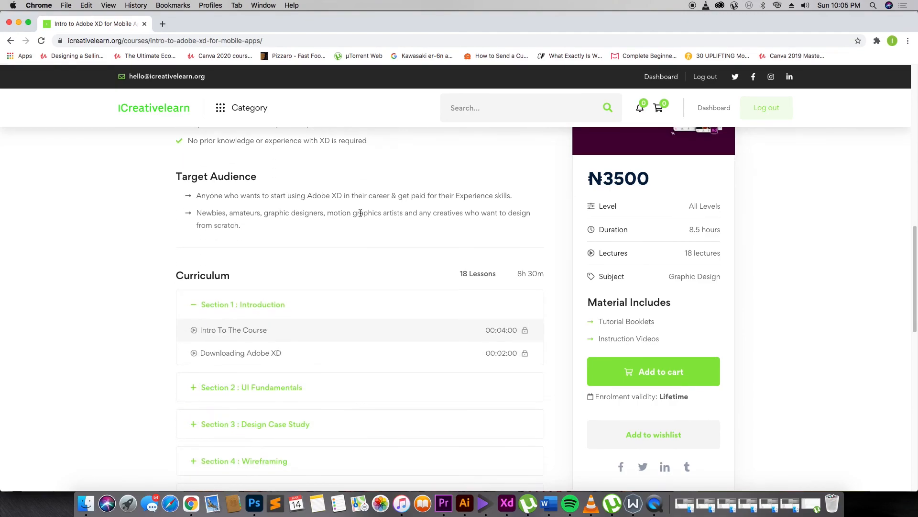
scroll(243, 183, "up", 2)
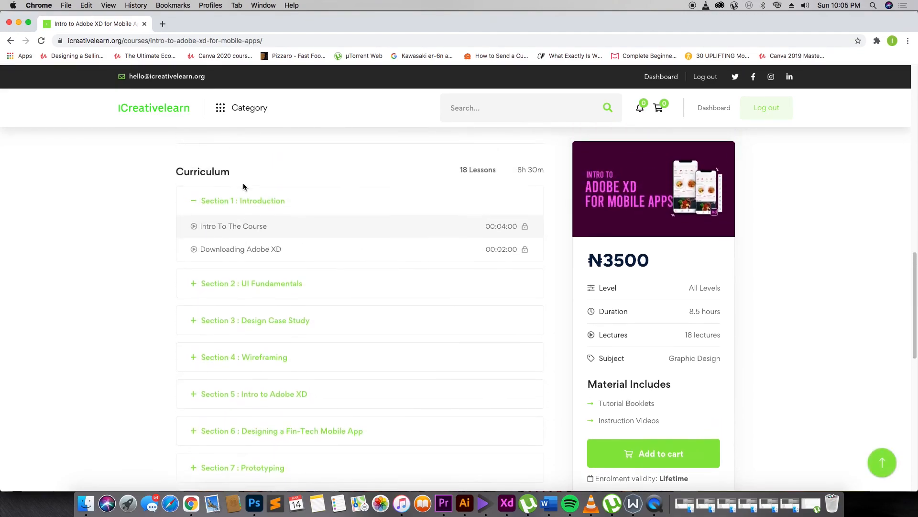
scroll(243, 183, "down", 4)
scroll(244, 187, "down", 1)
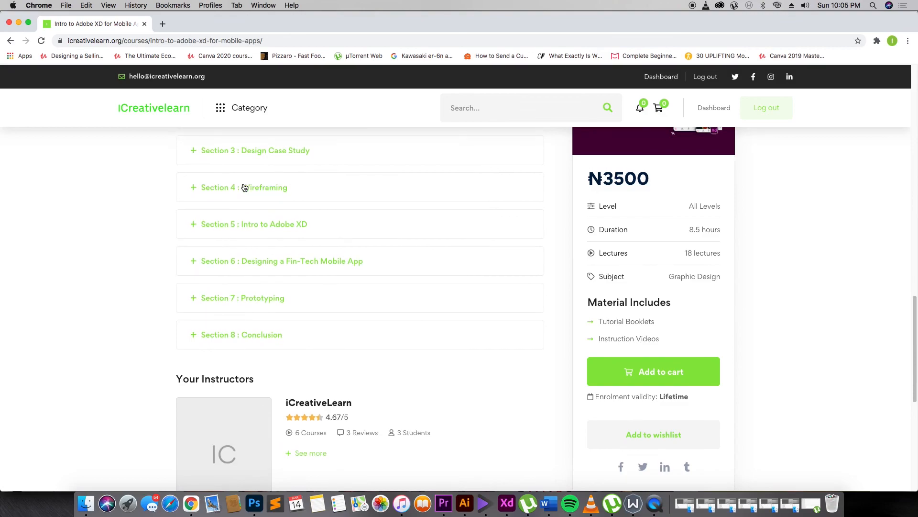
scroll(244, 187, "down", 5)
scroll(243, 187, "up", 8)
scroll(244, 187, "up", 2)
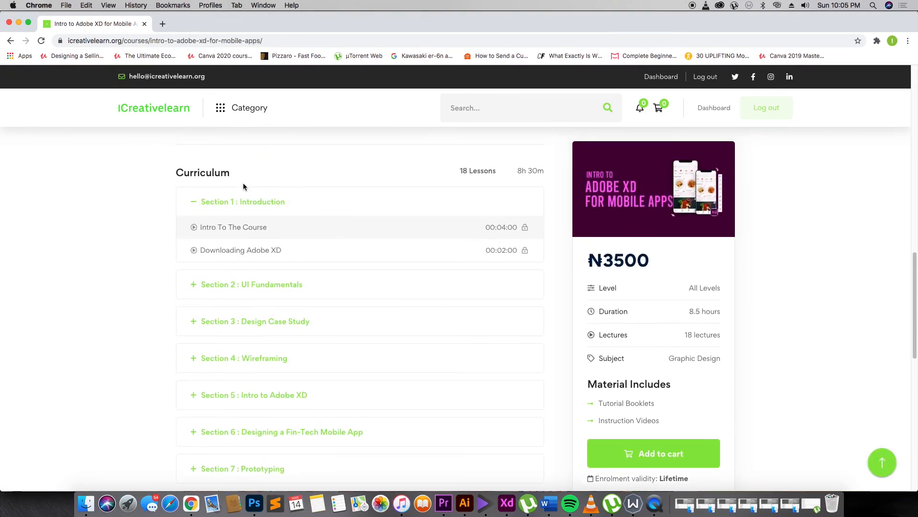